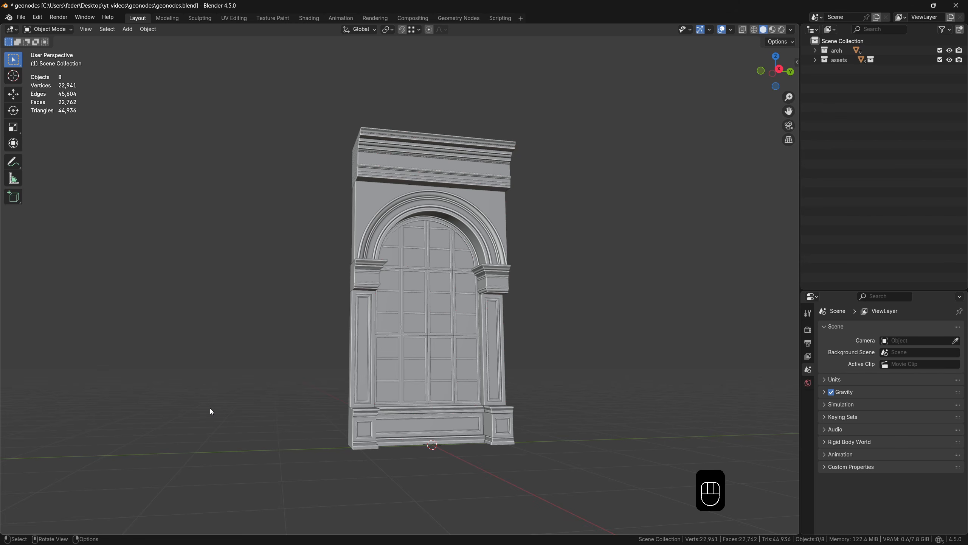
Expand the arch collection and examine its impost, entablature, wall, stand and window objects by selecting them one by one.
click(815, 50)
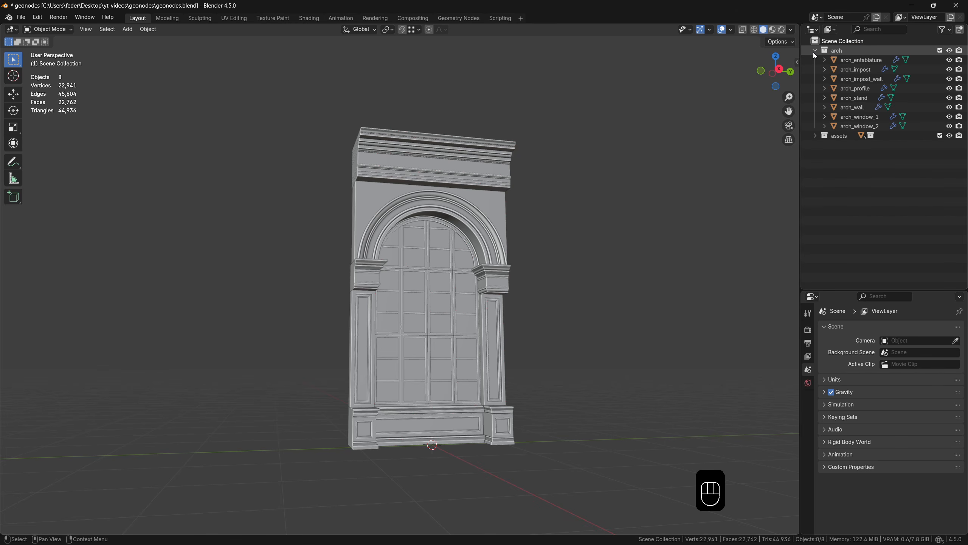
click(493, 252)
click(494, 278)
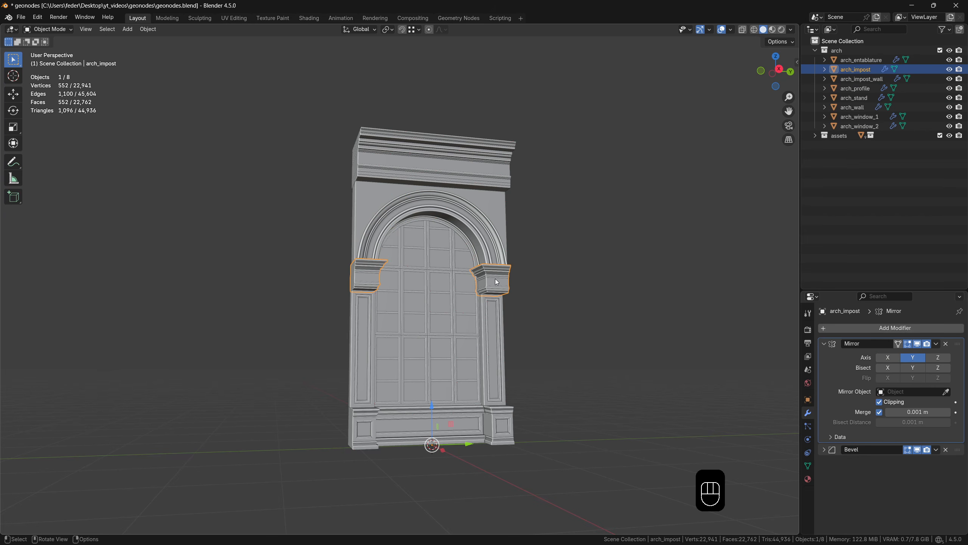
click(497, 164)
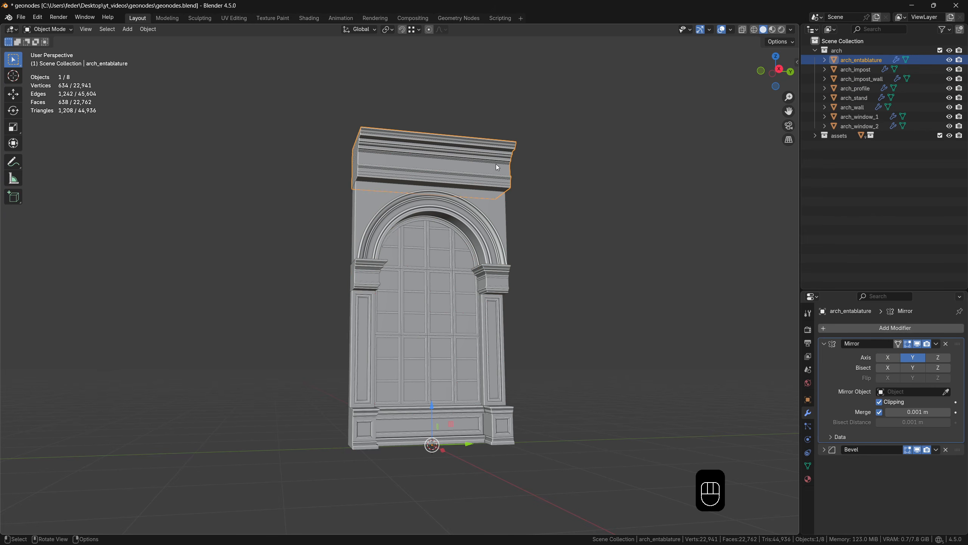
click(497, 209)
click(492, 427)
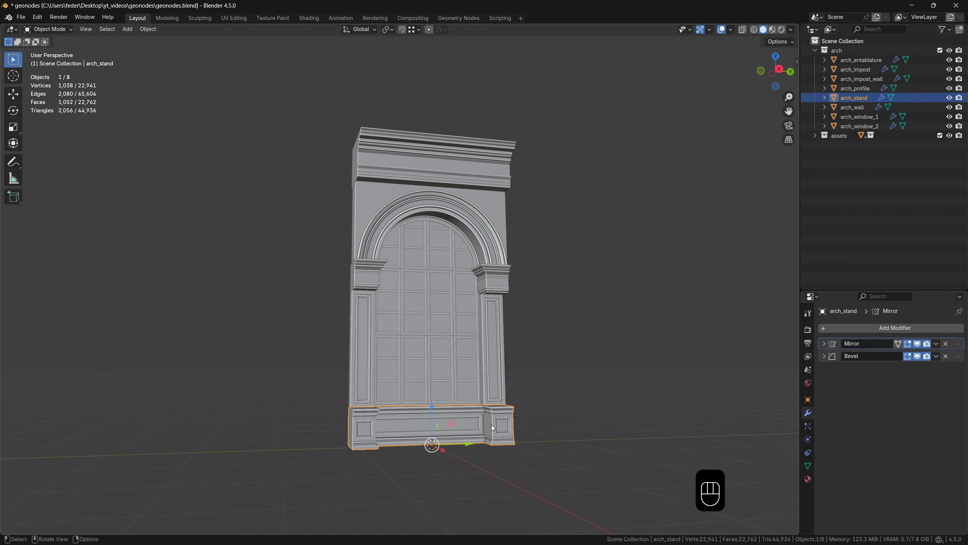
click(454, 381)
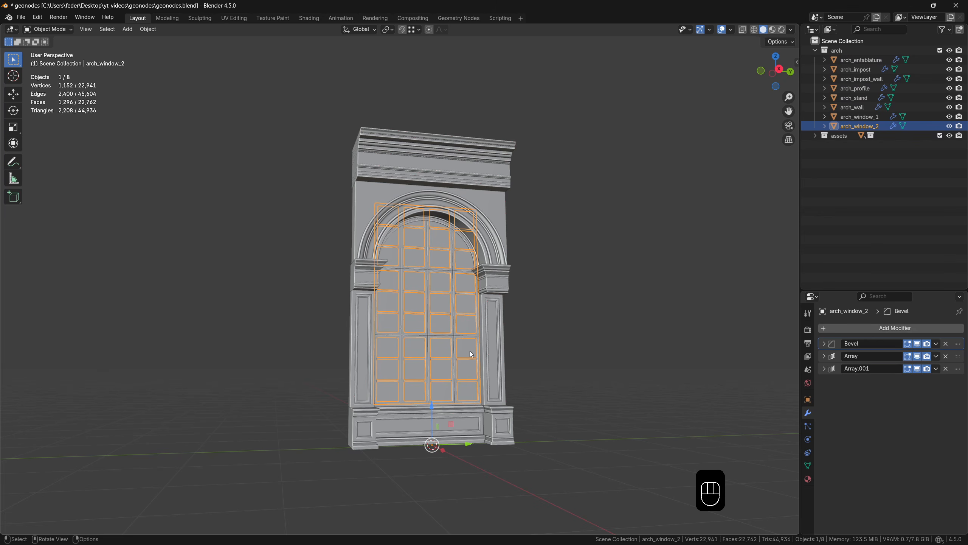
click(471, 354)
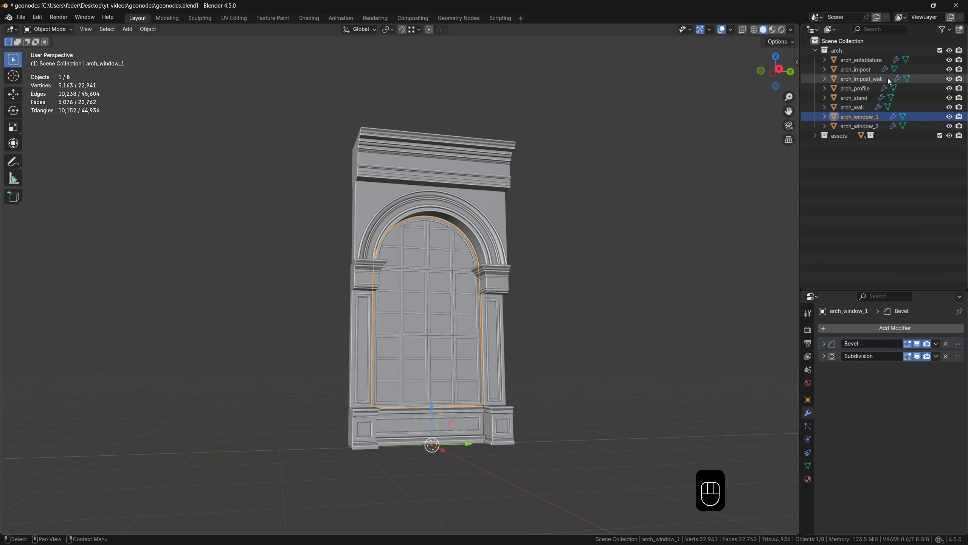
Exclude the arch collection and preview balaustrade_main from the assets collection together with its A and B stands.
click(939, 50)
click(816, 60)
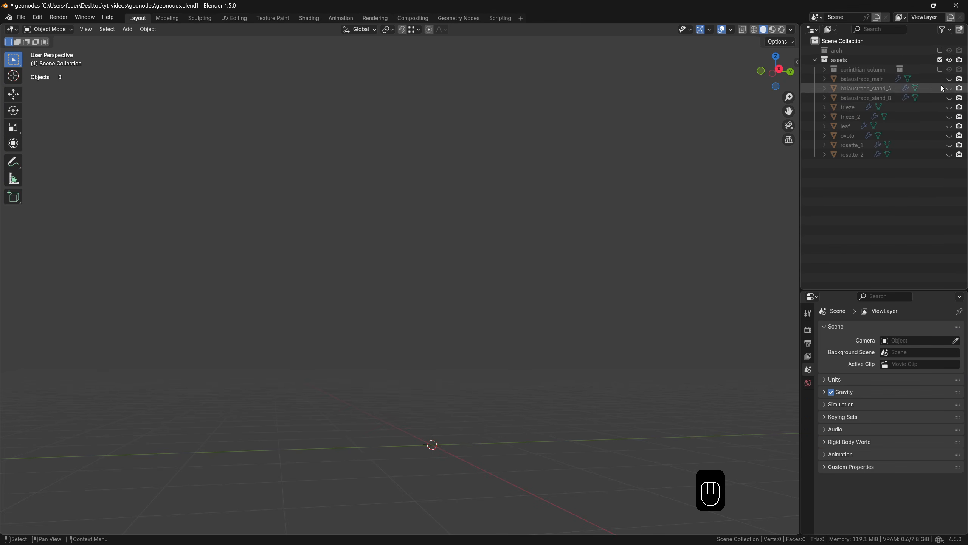
click(949, 79)
key(shift+b)
drag(414, 416, 451, 456)
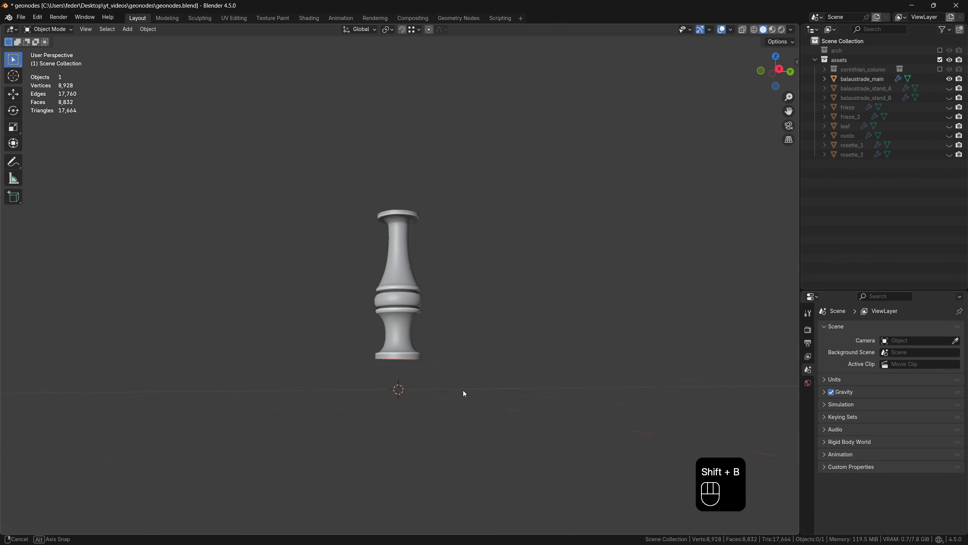
shift+middle_drag(463, 391, 536, 379)
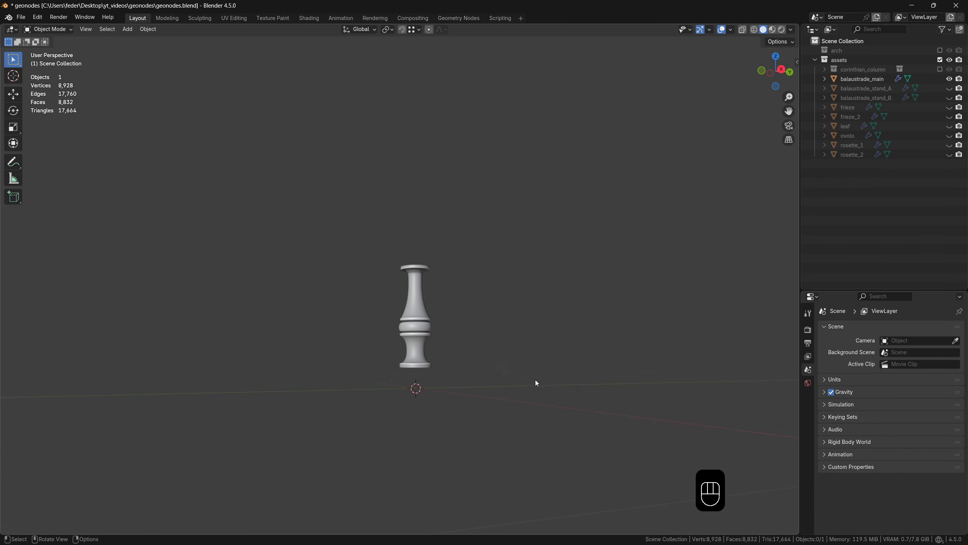
click(949, 89)
click(950, 88)
click(949, 88)
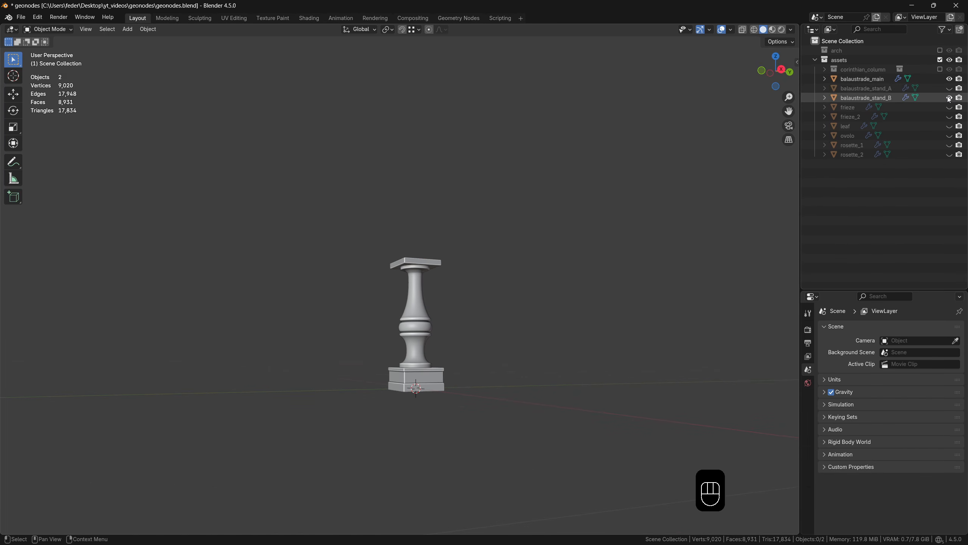
Hide the balustrade parts and preview the frieze and frieze_2 assets one after the other.
click(950, 78)
click(950, 89)
click(949, 107)
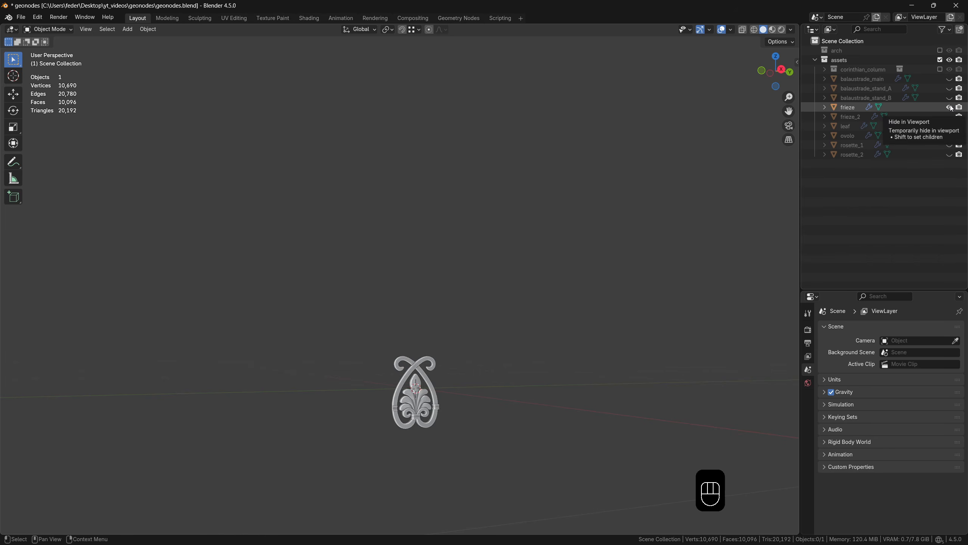
click(949, 107)
click(950, 117)
click(949, 117)
Include the corinthian_column collection and view cc_capital's node tree in a new Geometry Node Editor area below the 3D viewport.
click(824, 69)
click(940, 70)
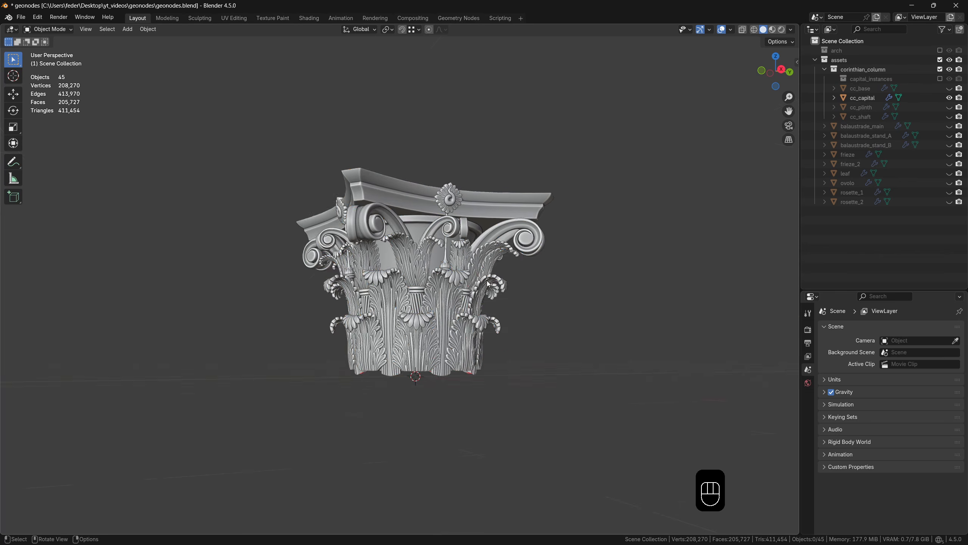
click(889, 97)
drag(1, 24, 35, 377)
click(12, 378)
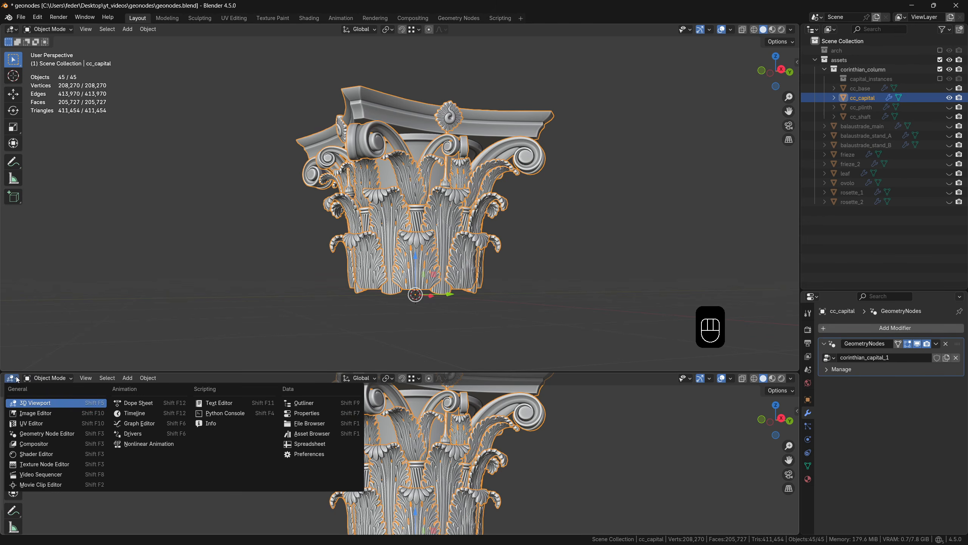
click(39, 435)
scroll(438, 455, up, 4)
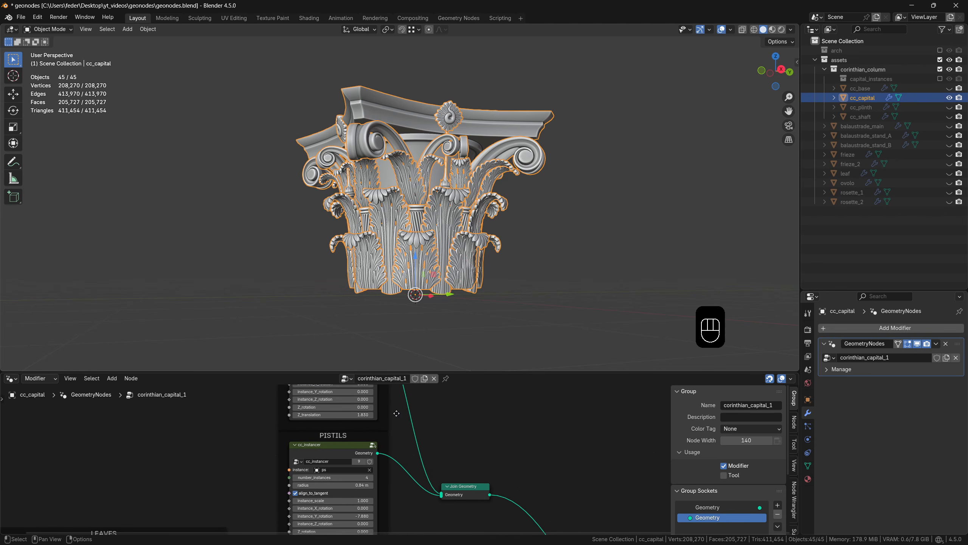
middle_drag(402, 454, 568, 418)
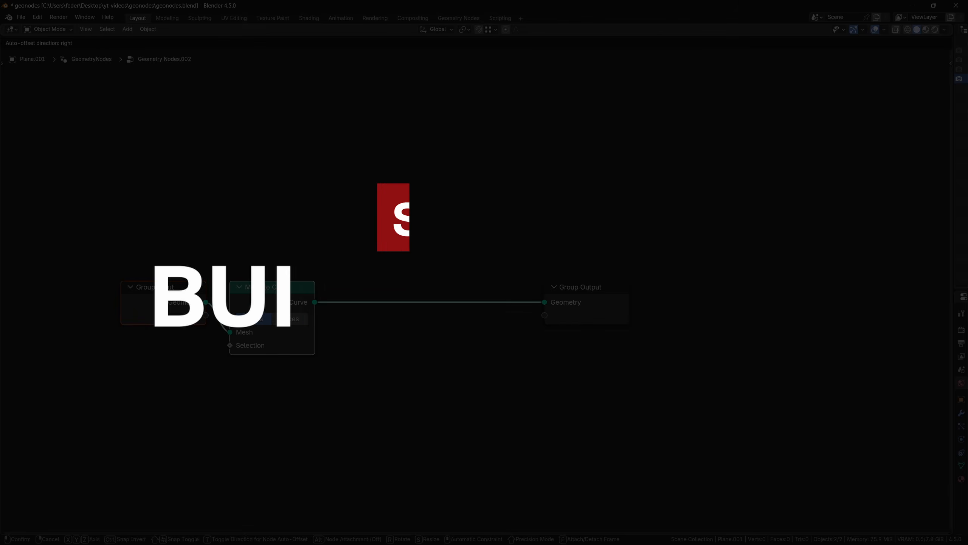
text(ve to p)
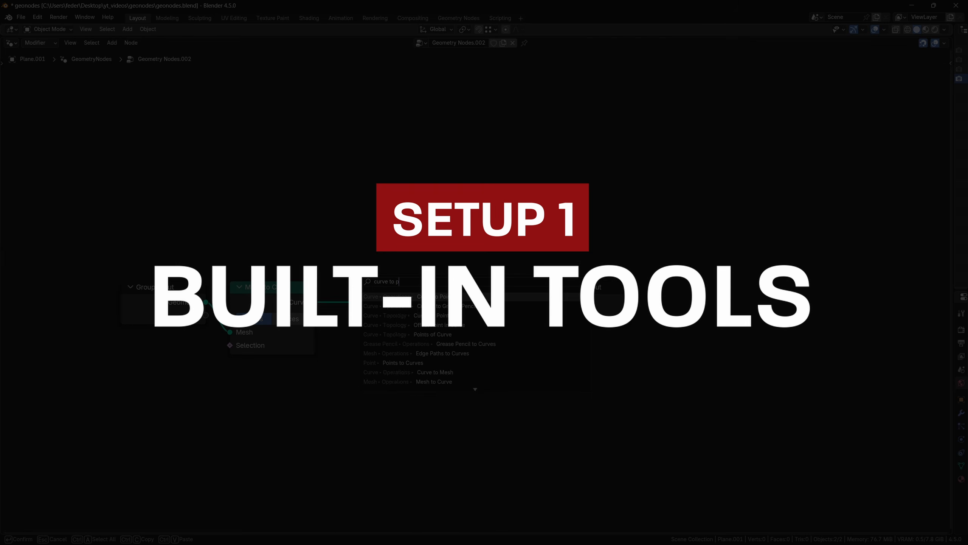
key(Return)
click(341, 271)
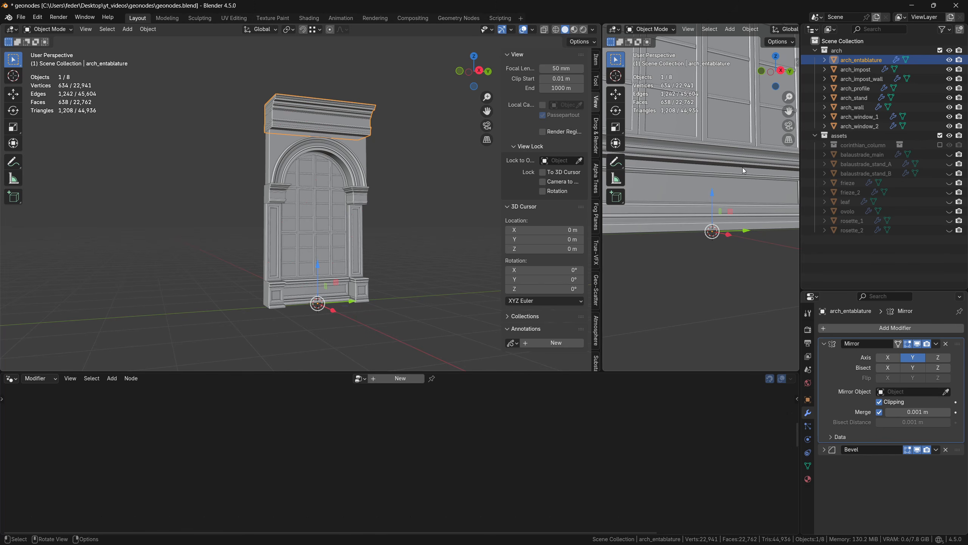
Hide every other object in the arch collection so that only arch_entablature is shown.
drag(949, 72, 949, 126)
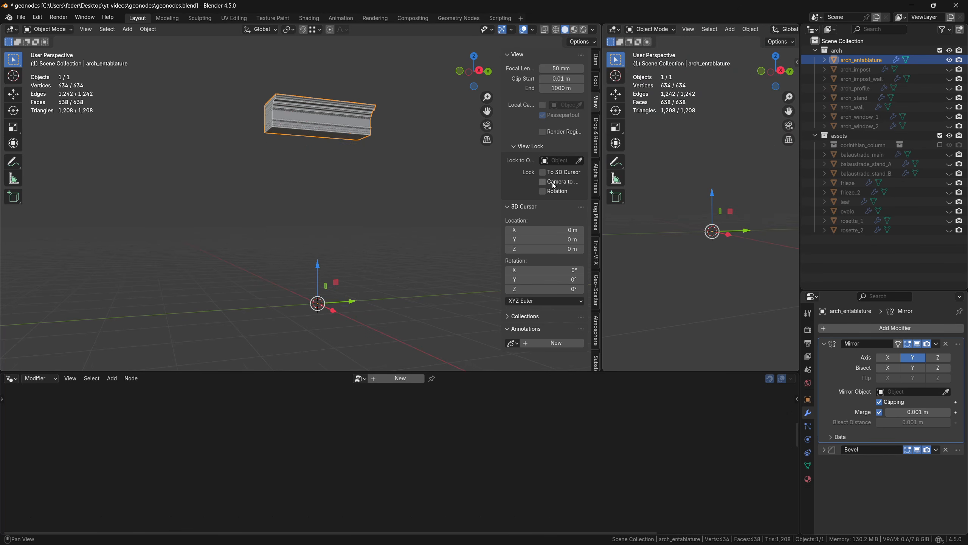
mouse_move(375, 156)
shift+middle_down()
mouse_move(376, 214)
mouse_move(331, 233)
shift+middle_up()
scroll(358, 191, up, 5)
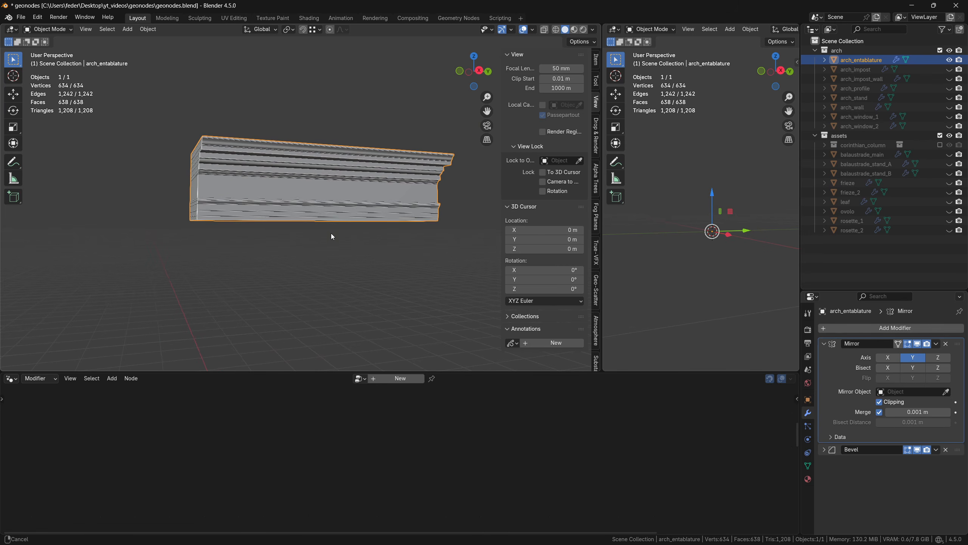
Mark both ends of the entablature's flat band with annotation strokes, and delete the annotation.
click(13, 162)
drag(210, 184, 202, 181)
drag(441, 186, 439, 198)
key(w)
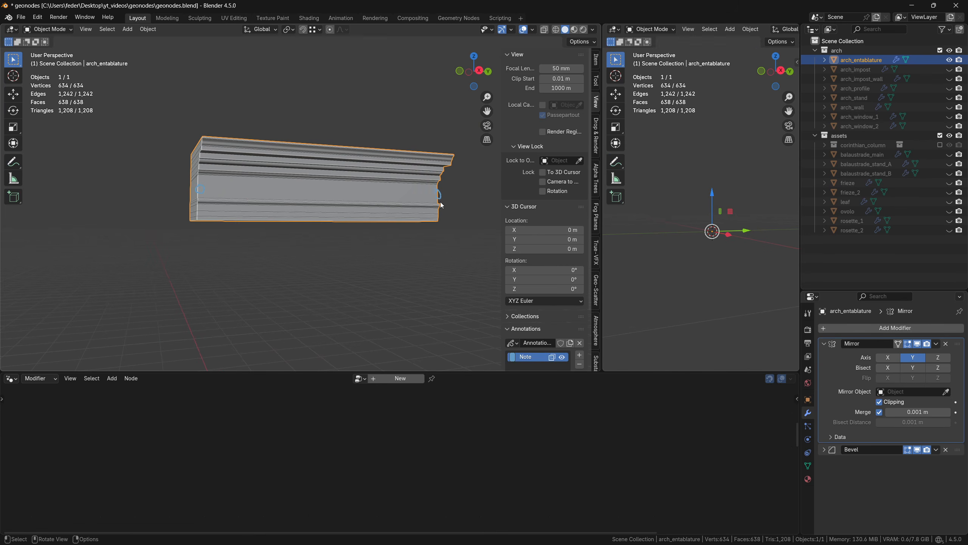
click(580, 342)
Compare the frieze and frieze_2 ornaments by showing each one alone in the second viewport.
click(949, 184)
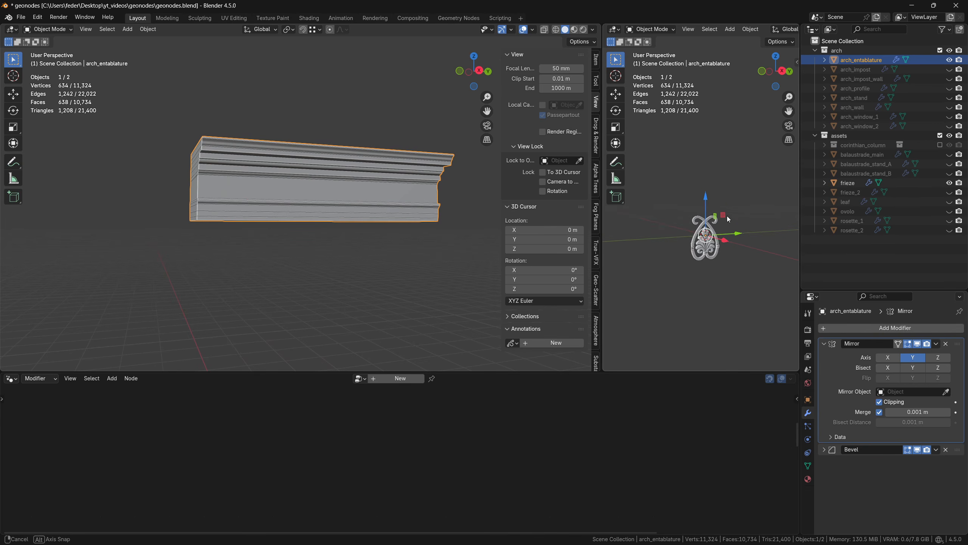
click(949, 183)
click(950, 192)
scroll(721, 253, down, 4)
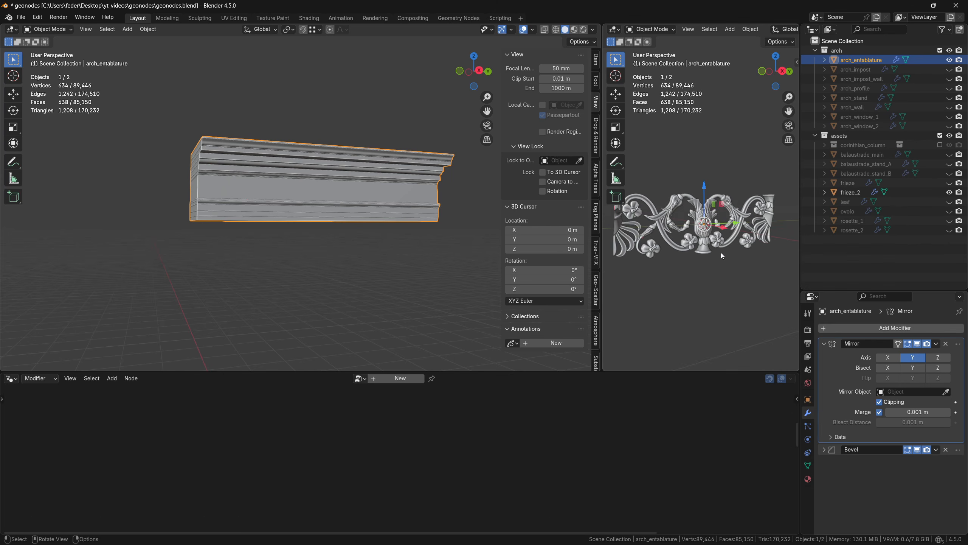
click(949, 192)
Show the frieze asset beside the entablature, inspect it in the second viewport and leave nothing selected.
click(949, 182)
click(845, 183)
drag(845, 183, 737, 244)
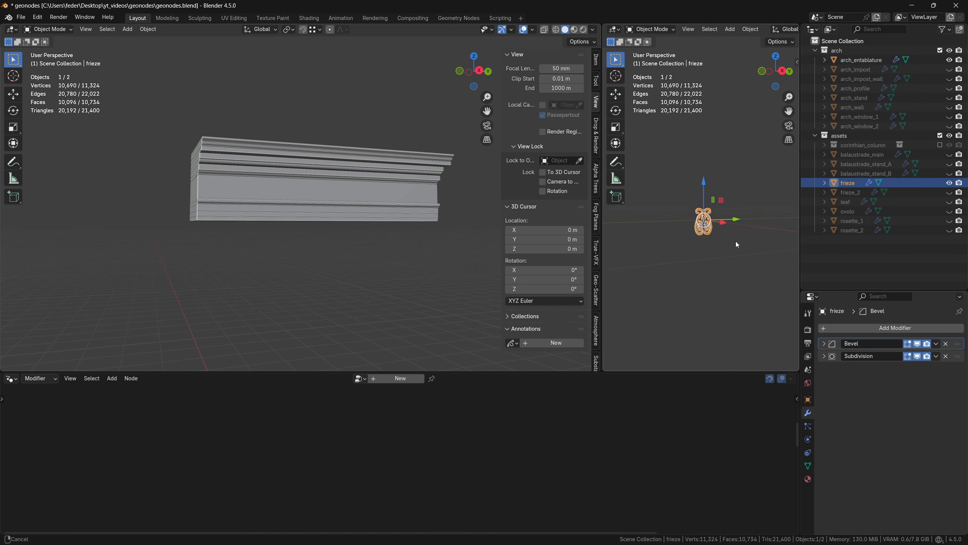
drag(724, 203, 716, 236)
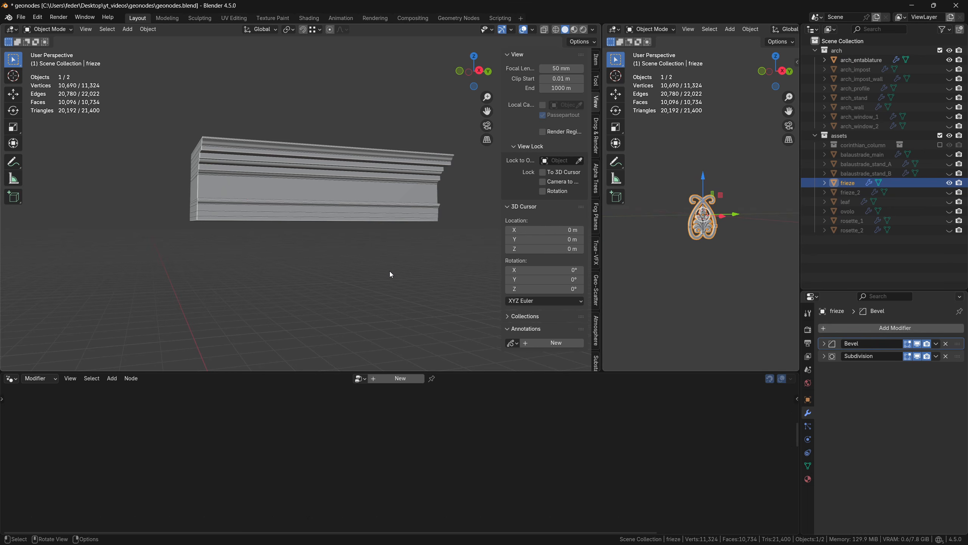
key(alt+a)
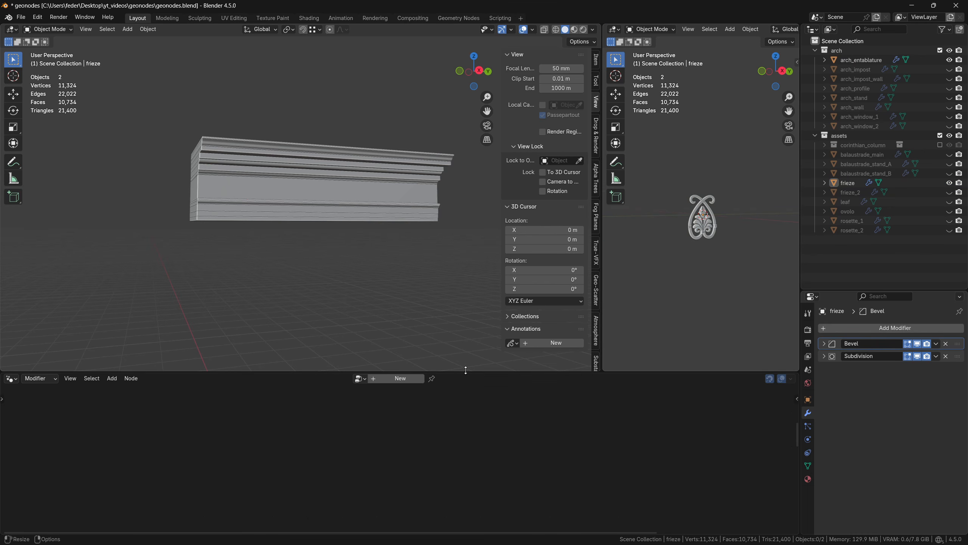
Enlarge the node editor area and hide the main 3D viewport's sidebar.
drag(466, 370, 436, 213)
key(n)
scroll(438, 201, up, 1)
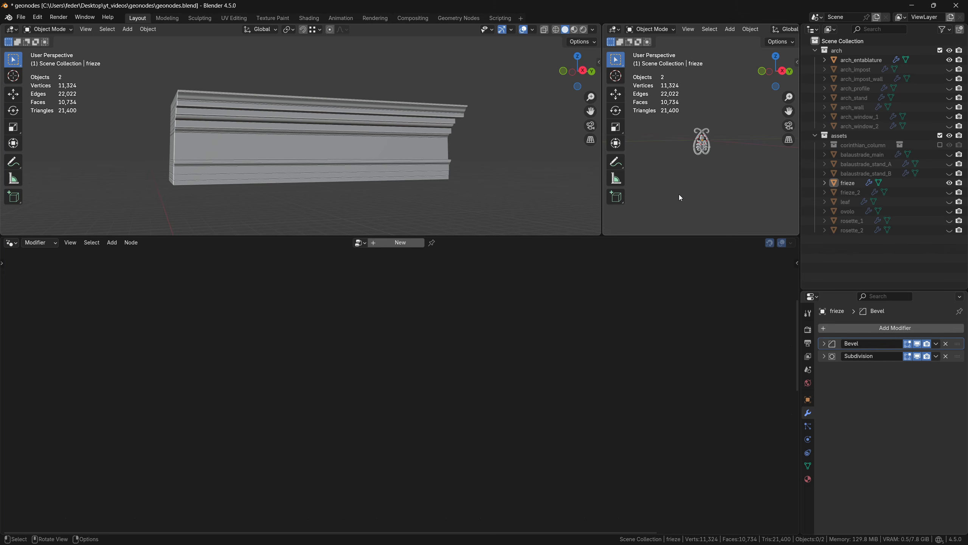
ctrl+middle_drag(681, 197, 715, 179)
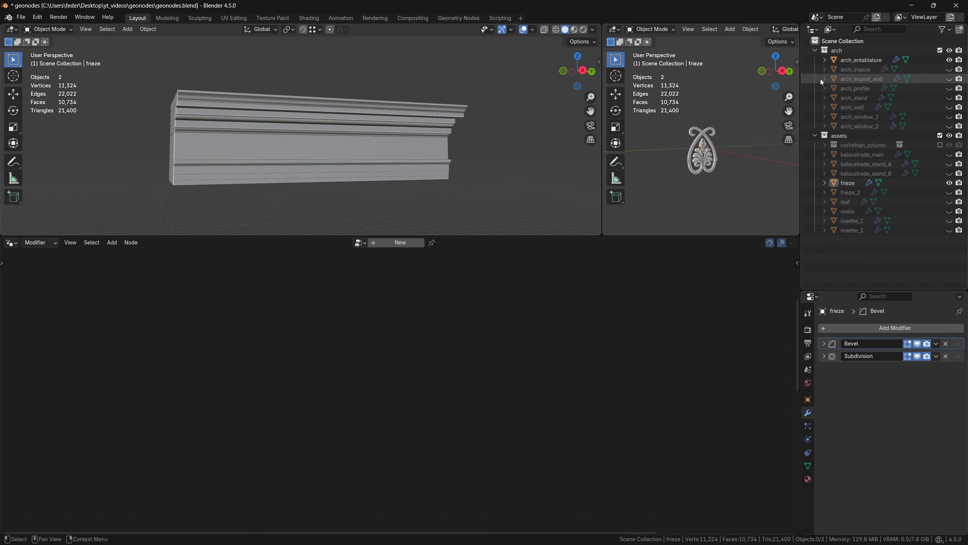
Add a plane to the arch collection and rename it deco_frieze.
click(837, 52)
key(shift+a)
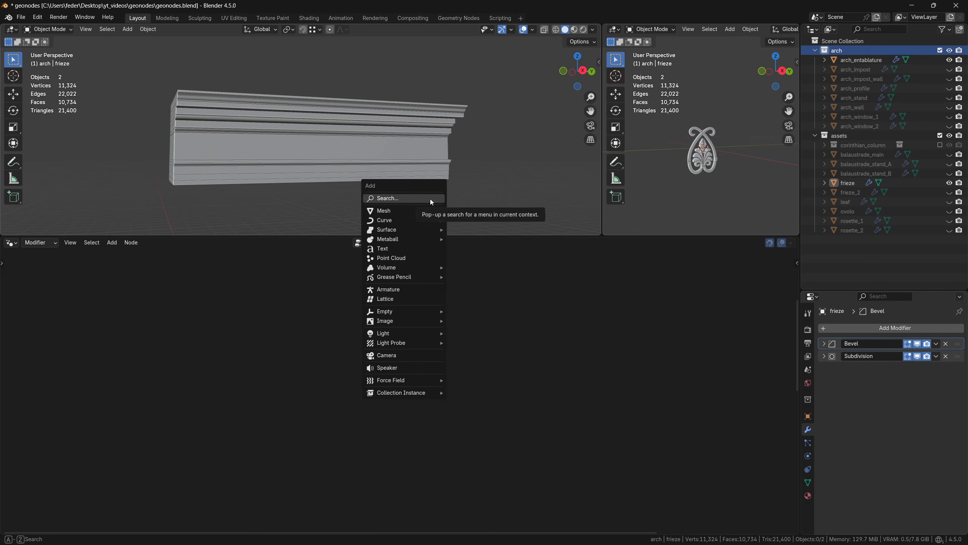
mouse_move(427, 211)
click(469, 211)
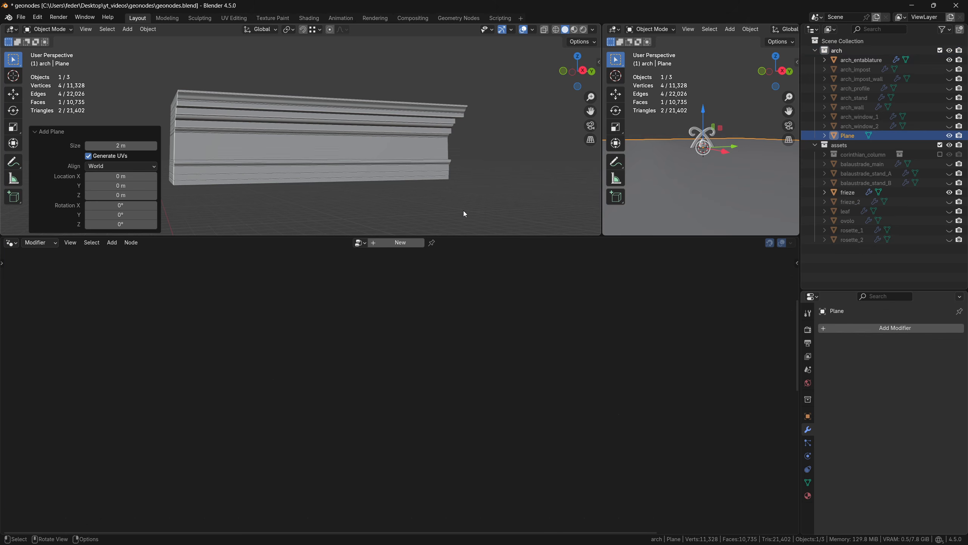
double_click(850, 137)
text(deco_frieze)
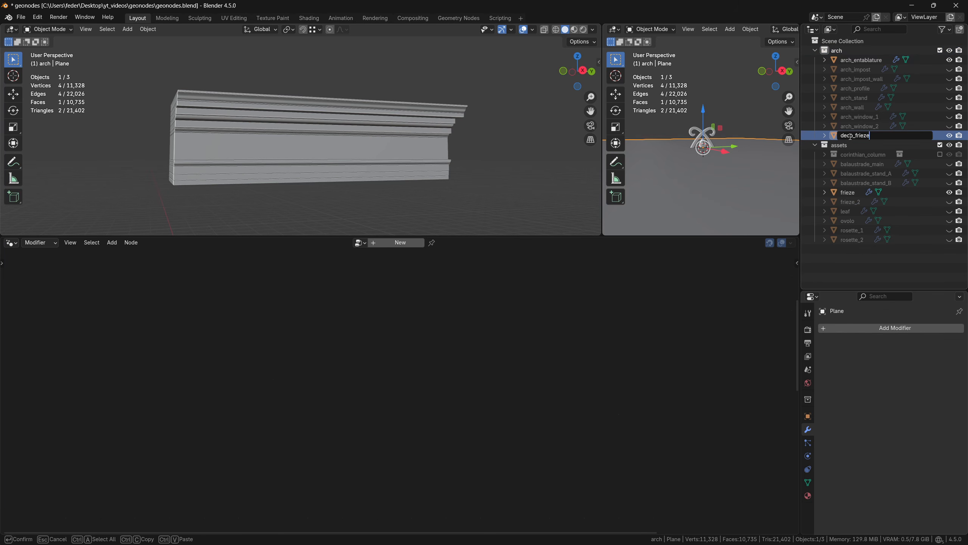
key(Return)
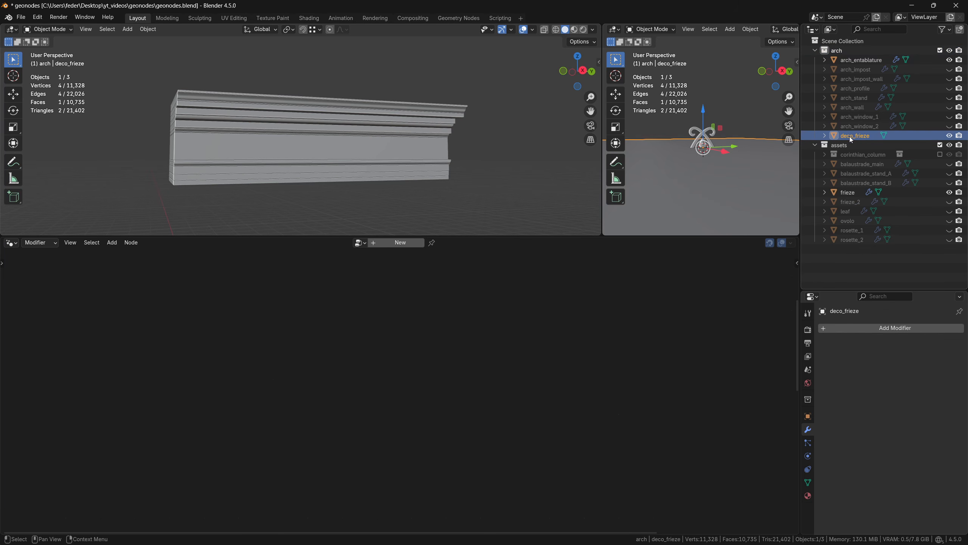
Create a new geometry node tree on deco_frieze and name it setup_1.
click(399, 244)
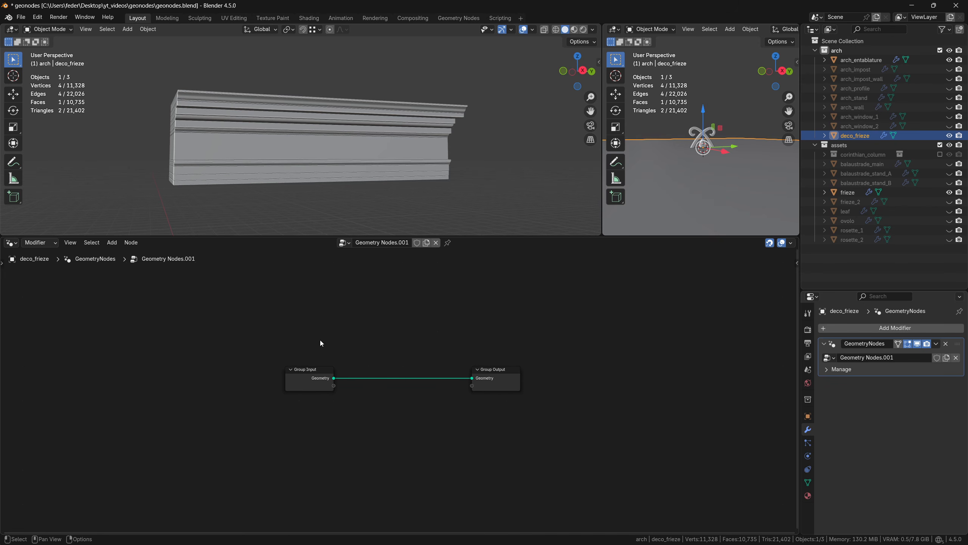
key(Home)
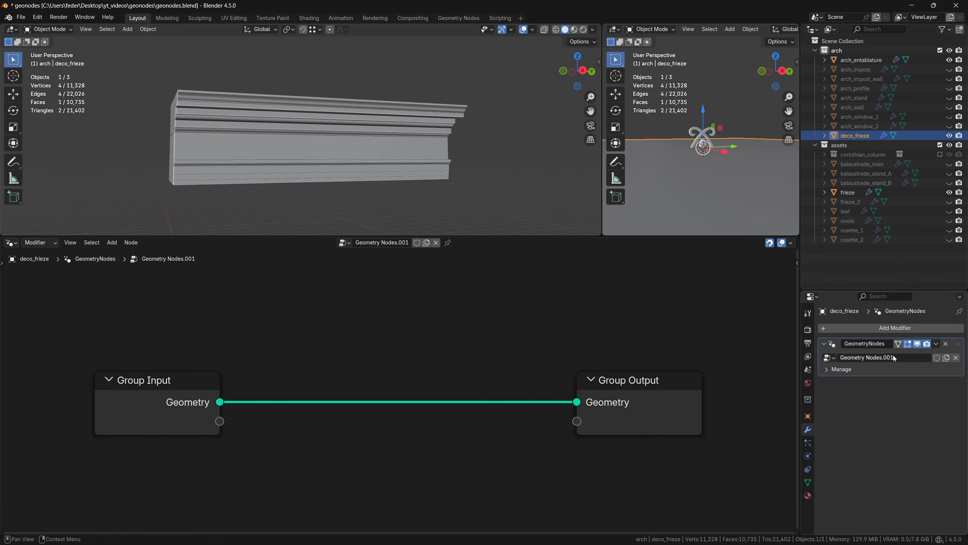
click(892, 355)
text(setup_1)
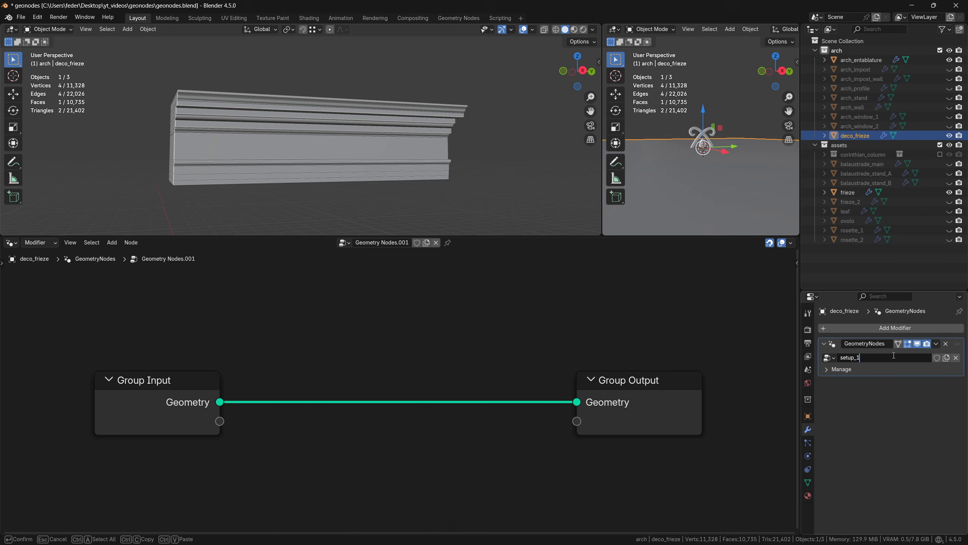
key(Return)
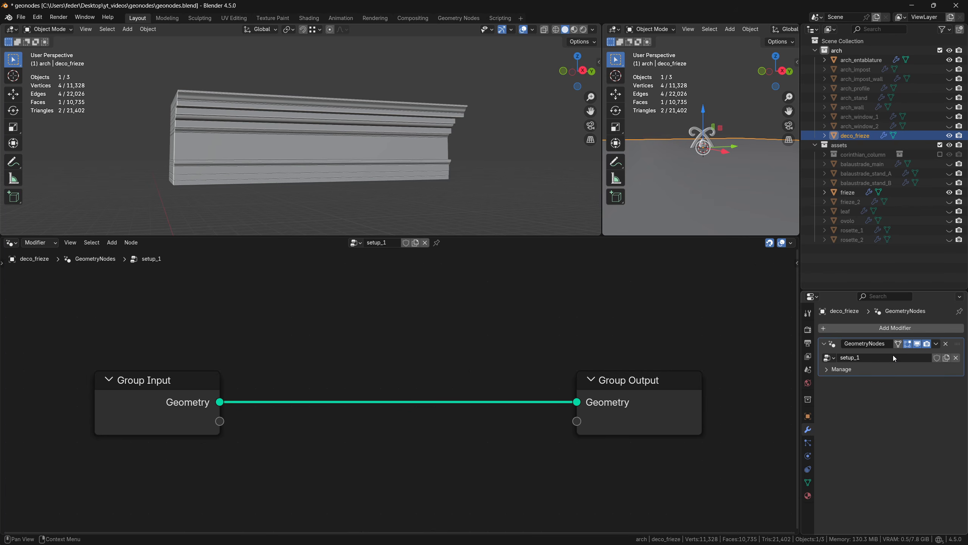
Cut the link between Group Input and Group Output, leaving space between the two nodes.
scroll(463, 356, down, 1)
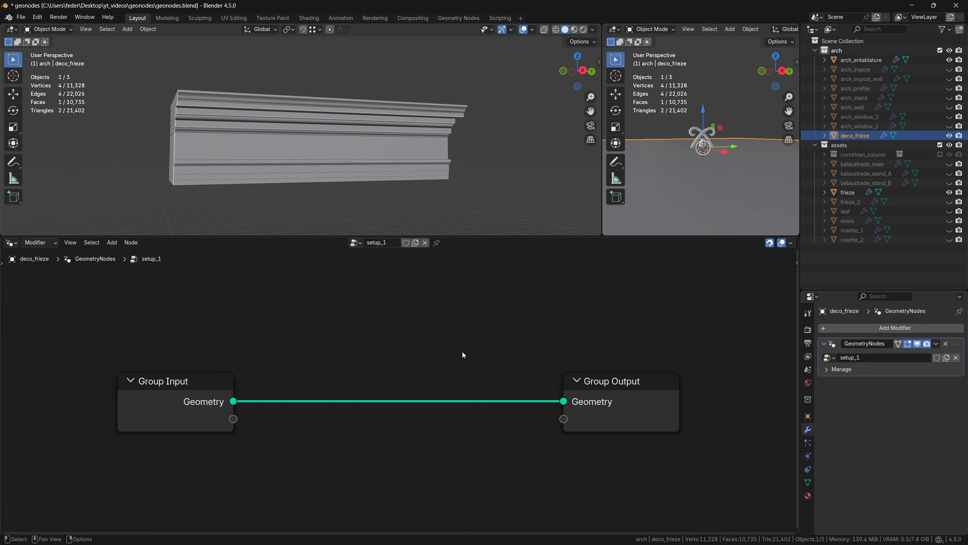
ctrl+right_drag(463, 352, 416, 420)
scroll(421, 394, down, 4)
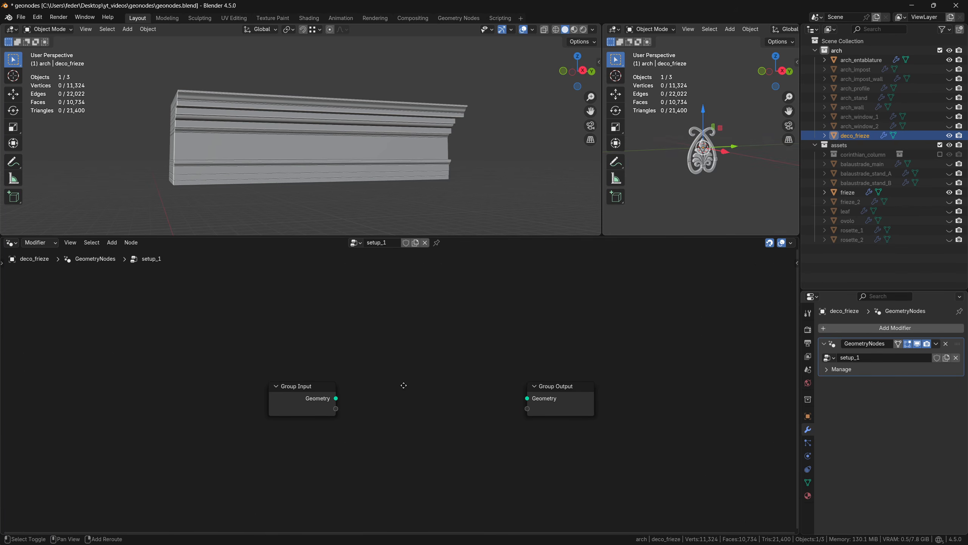
drag(393, 388, 278, 388)
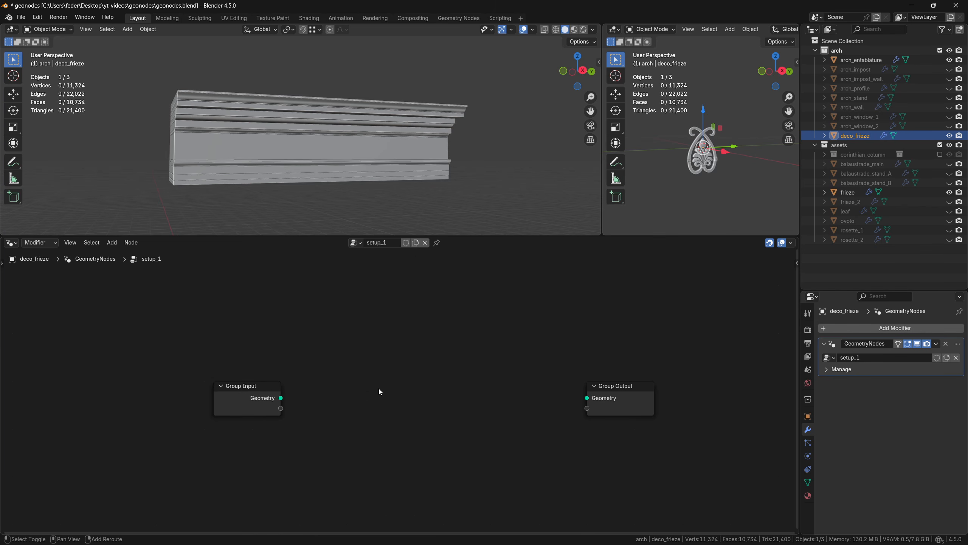
Add a Mesh Line node and connect its Mesh output to the Group Output geometry.
key(shift+a)
text(mesh line)
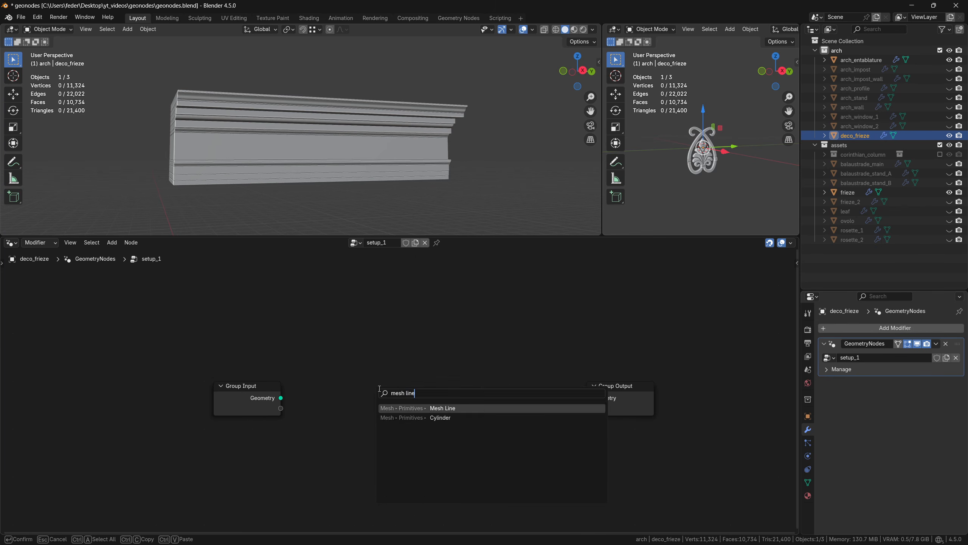
key(Return)
click(365, 319)
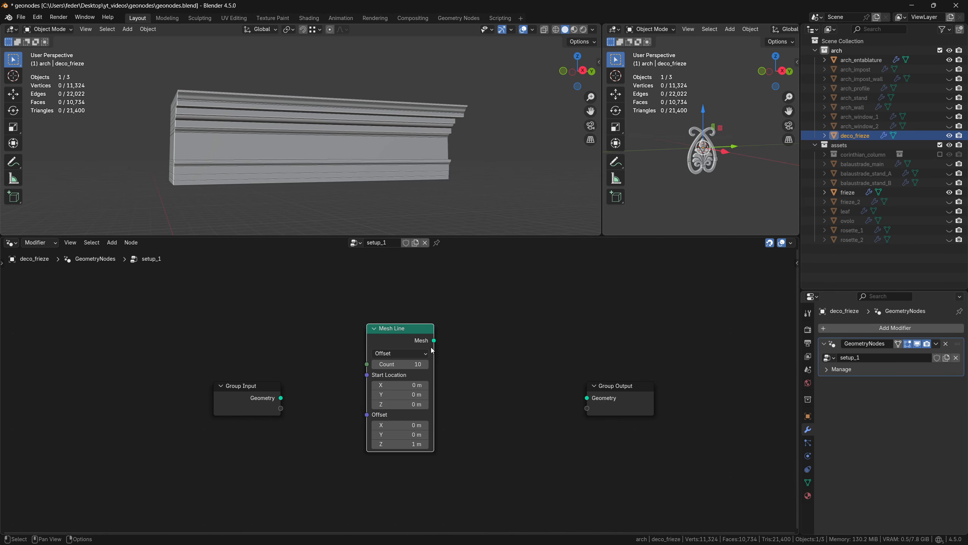
drag(433, 340, 597, 402)
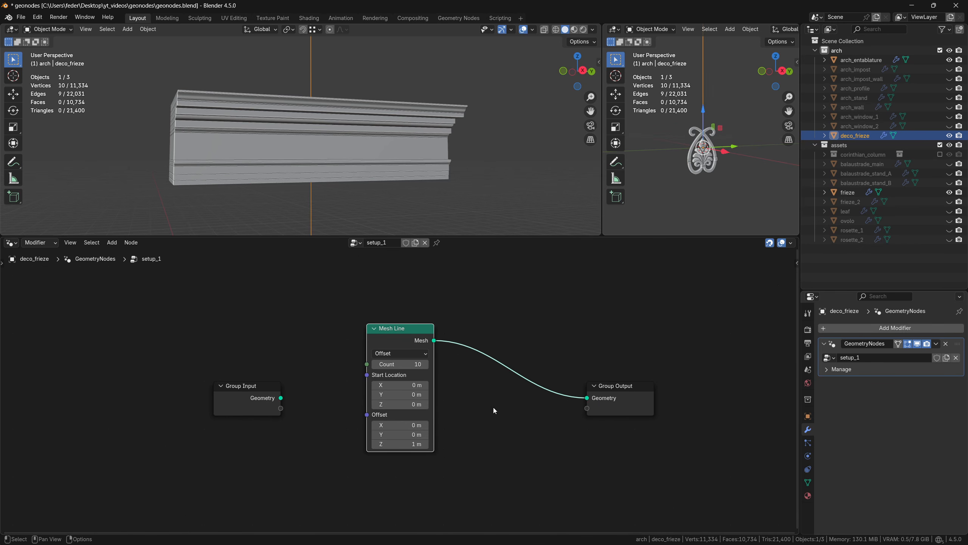
Insert an Instance on Points node into the link between Mesh Line and Group Output.
middle_drag(494, 411, 456, 428)
key(shift+a)
text(instance on points)
key(Return)
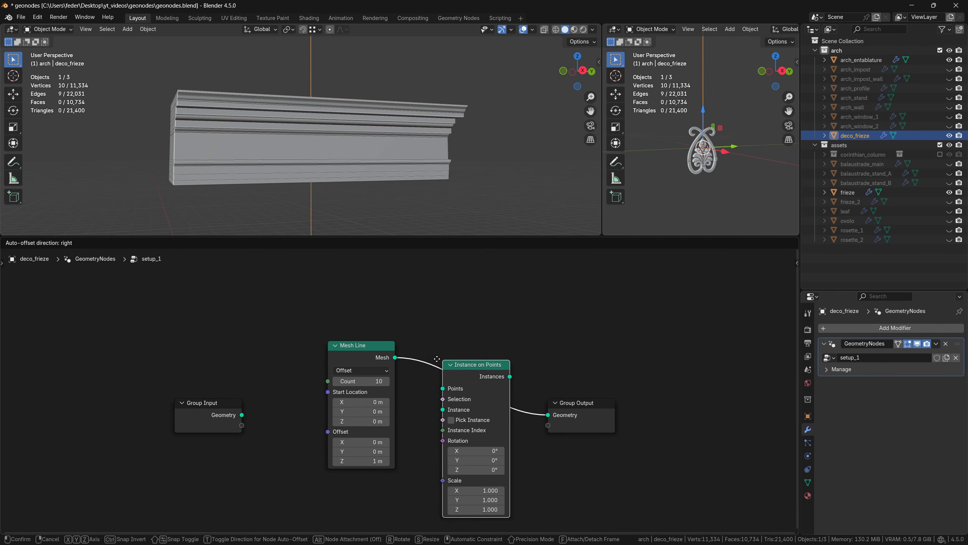
click(434, 358)
middle_drag(553, 451, 617, 381)
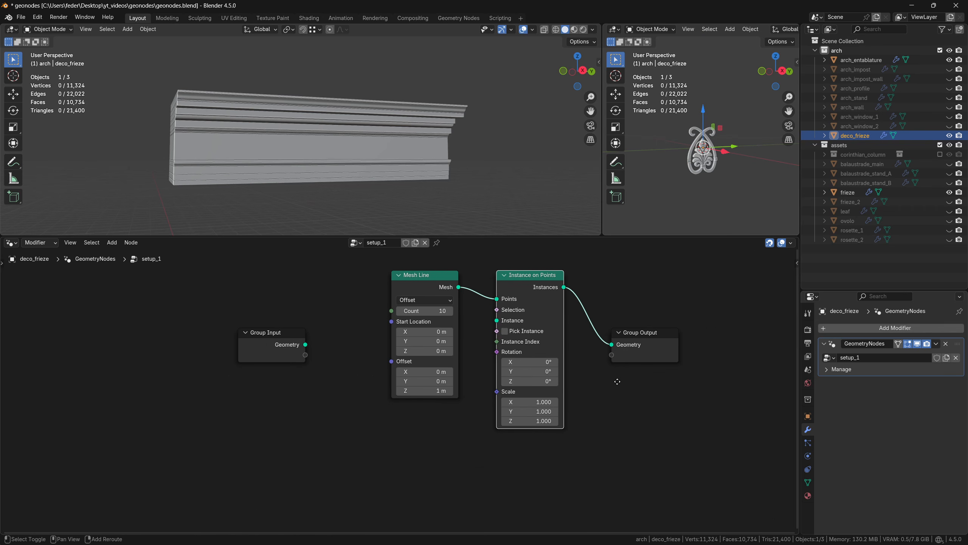
Bring the frieze asset in as an Object Info node, hide the asset, and feed its Geometry into the Instance input of Instance on Points.
drag(848, 192, 468, 441)
key(h)
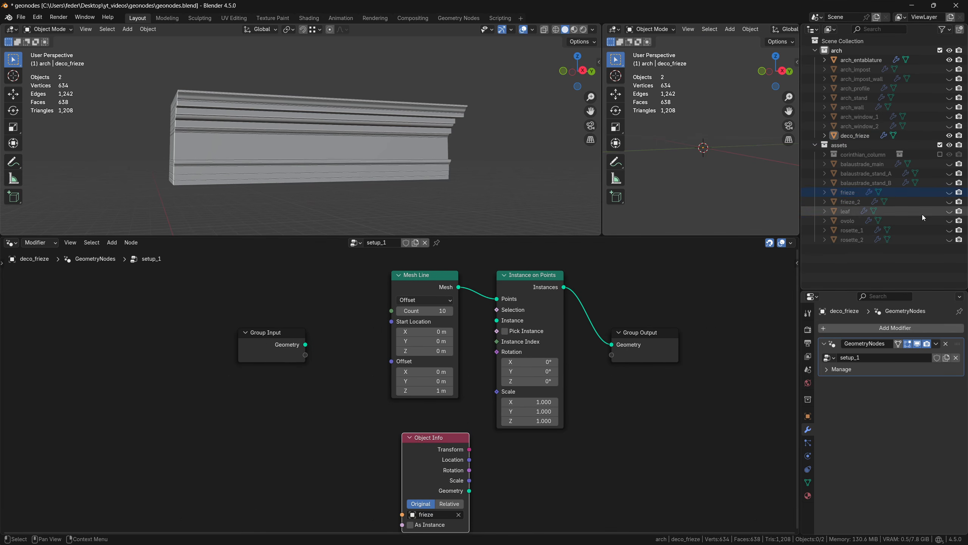
drag(469, 491, 497, 321)
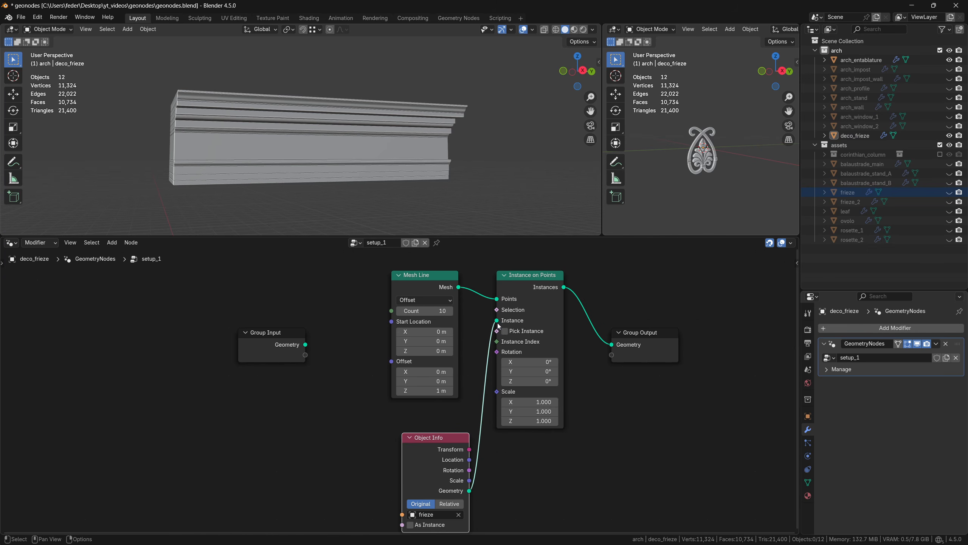
drag(437, 451, 426, 423)
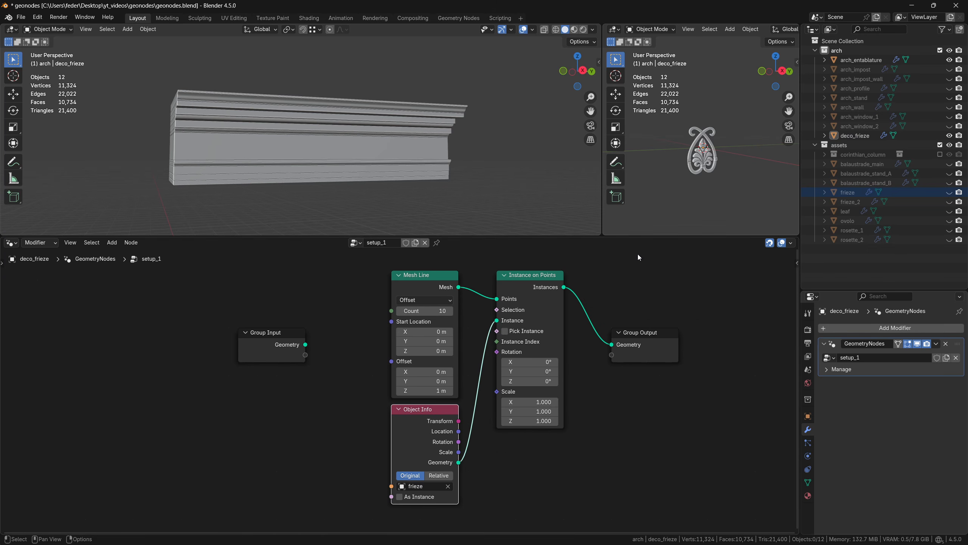
Set the Mesh Line node's count to 2 and its Z offset to 0 m.
click(443, 311)
text(2)
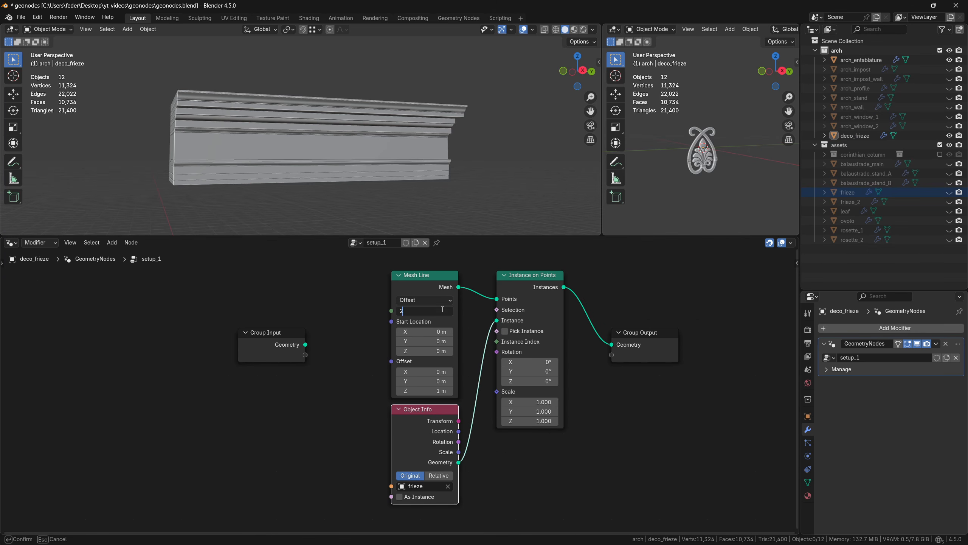
key(Return)
click(439, 391)
text(0)
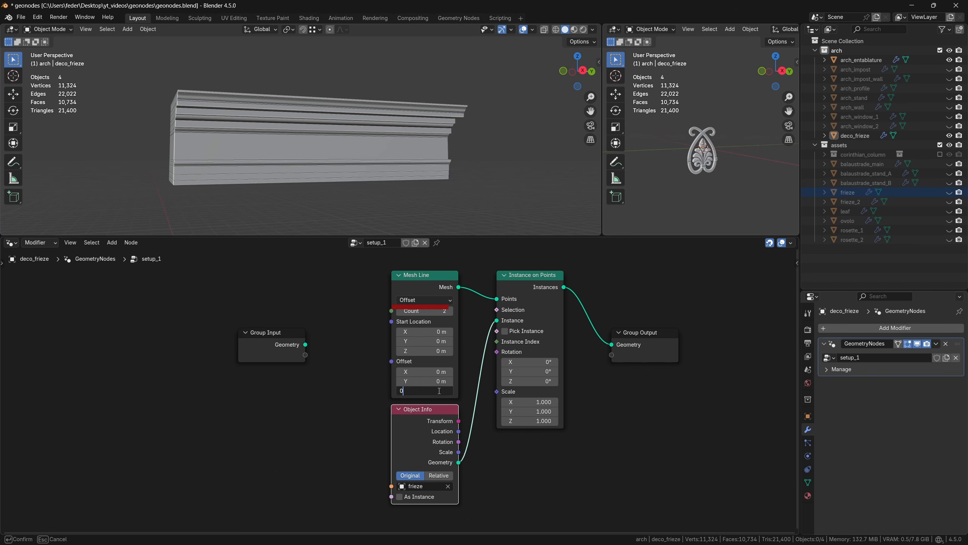
key(Return)
Set the Mesh Line's Y offset to 0.13 m and its count to 6.
drag(438, 381, 453, 381)
mouse_move(711, 173)
middle_down()
mouse_move(698, 174)
mouse_move(727, 168)
middle_up()
scroll(705, 176, up, 2)
drag(438, 381, 438, 381)
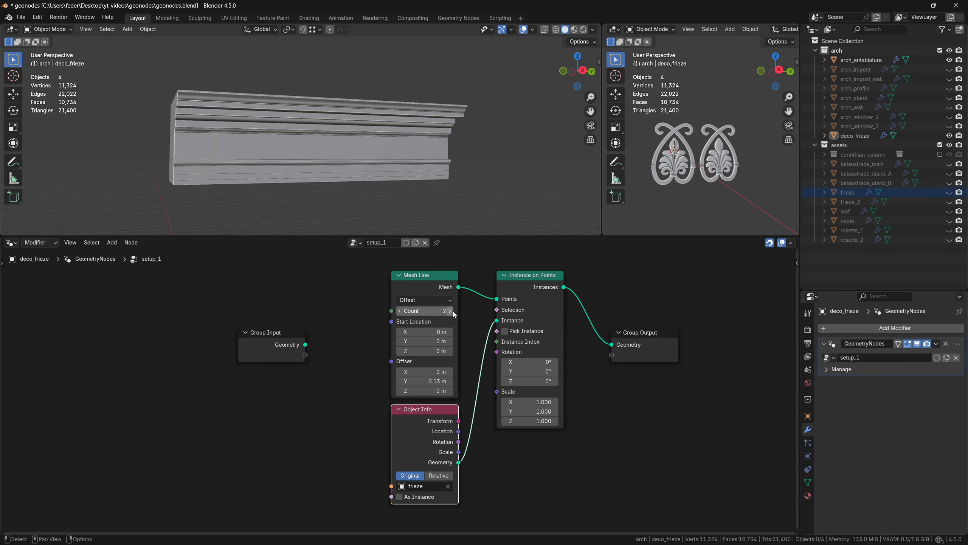
drag(425, 310, 440, 311)
middle_drag(676, 208, 707, 215)
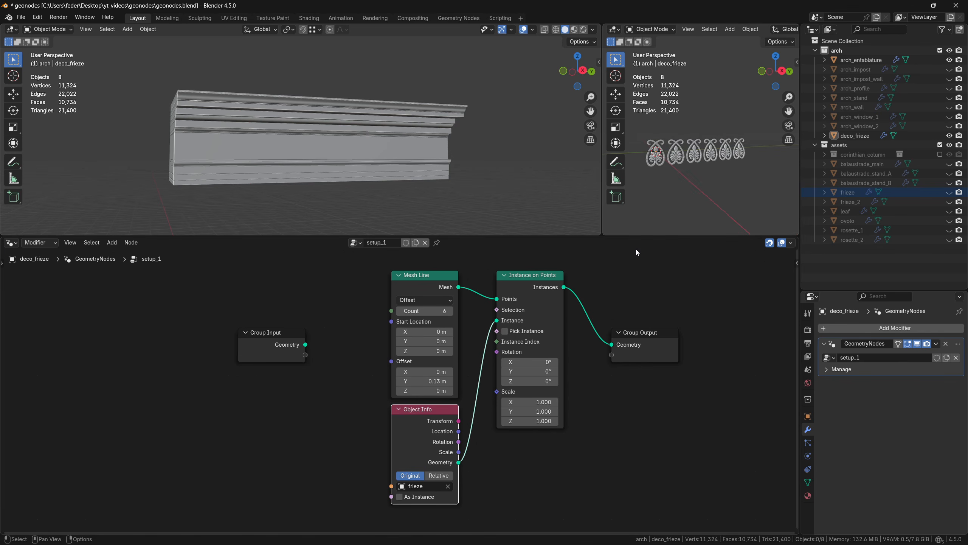
Switch the Mesh Line to End Points mode with a count of 2 and move the node clear of Object Info.
click(435, 300)
click(429, 325)
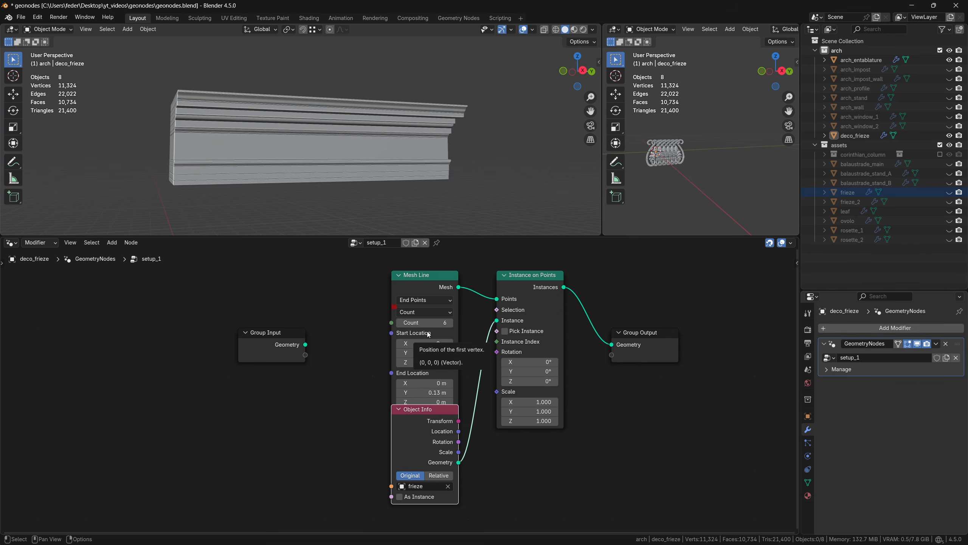
click(441, 323)
text(2)
key(Return)
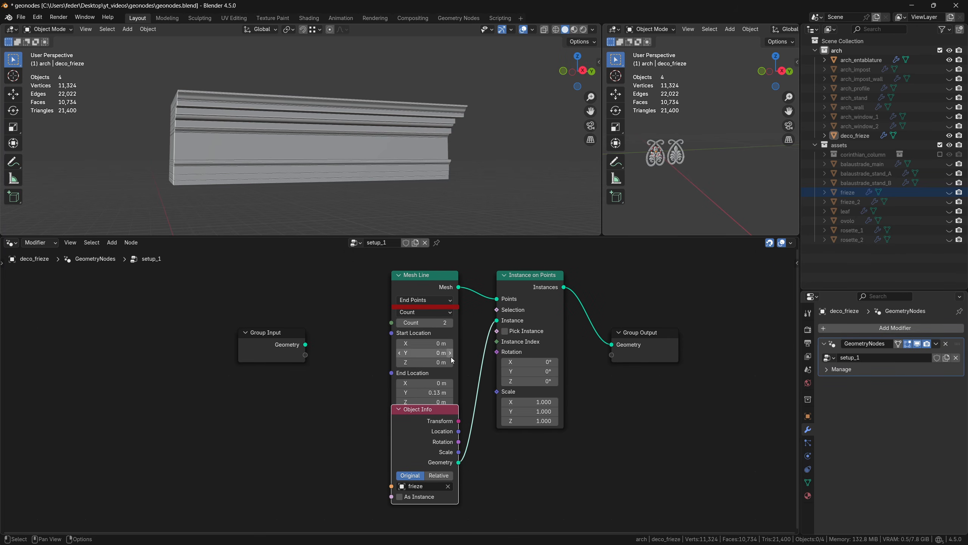
drag(431, 276, 430, 266)
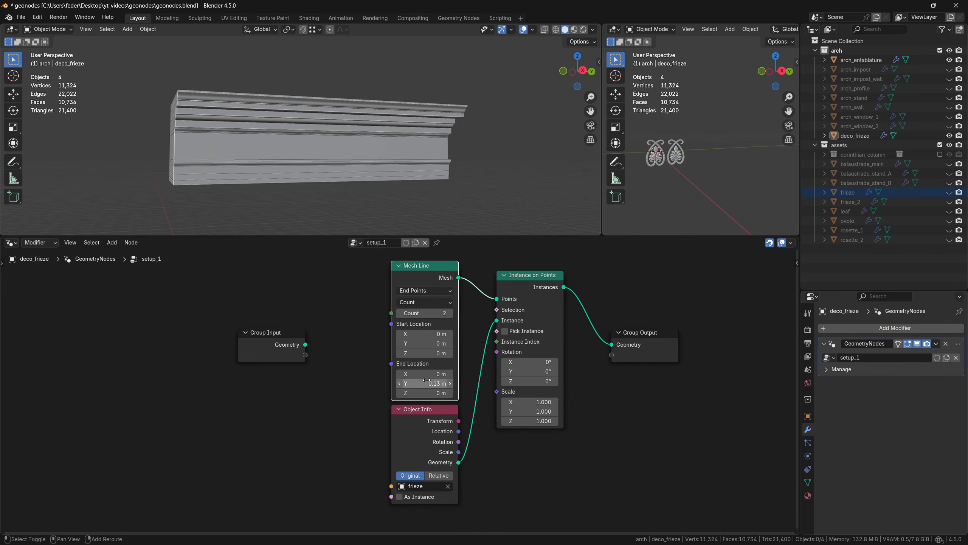
Set the Mesh Line's end location Y to 0.75 m and its count to 7.
drag(427, 380, 450, 381)
middle_drag(725, 173, 705, 180)
drag(423, 313, 448, 313)
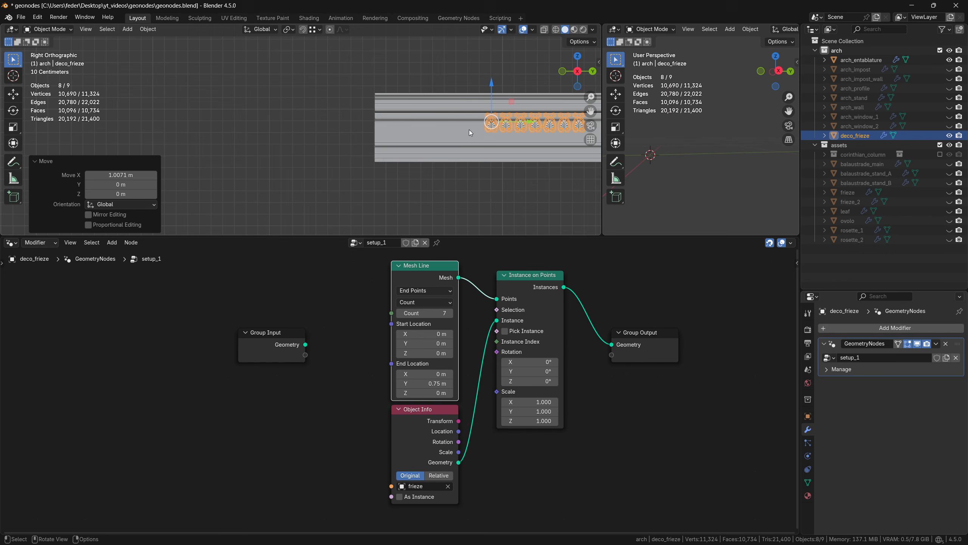
Move deco_frieze to the start of the entablature's frieze band and extend the row to end location Y 2.06 m with 18 points.
key(g)
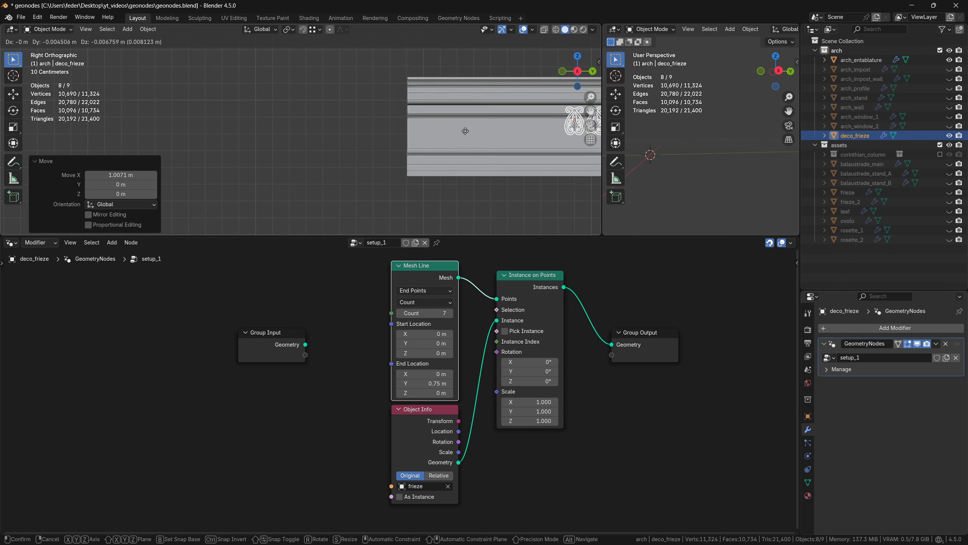
click(265, 147)
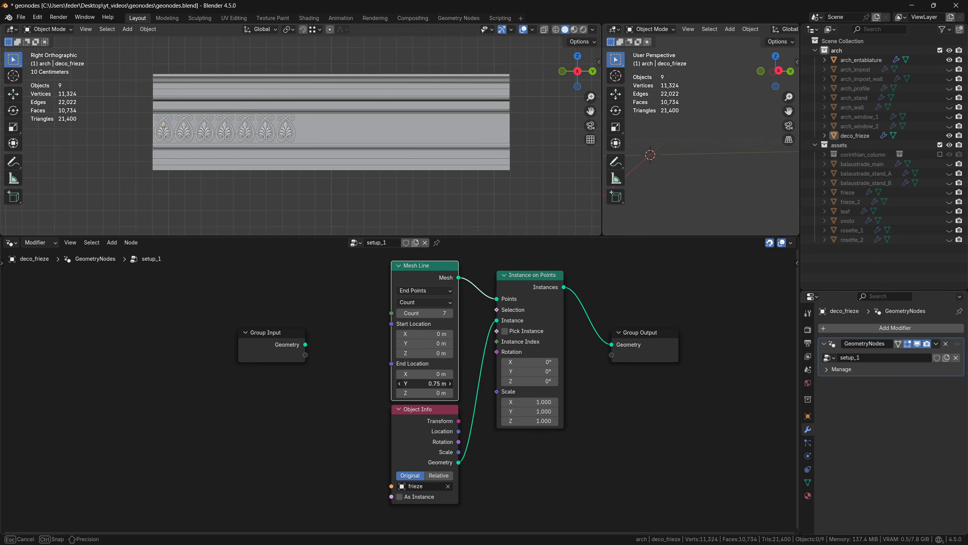
drag(423, 383, 444, 383)
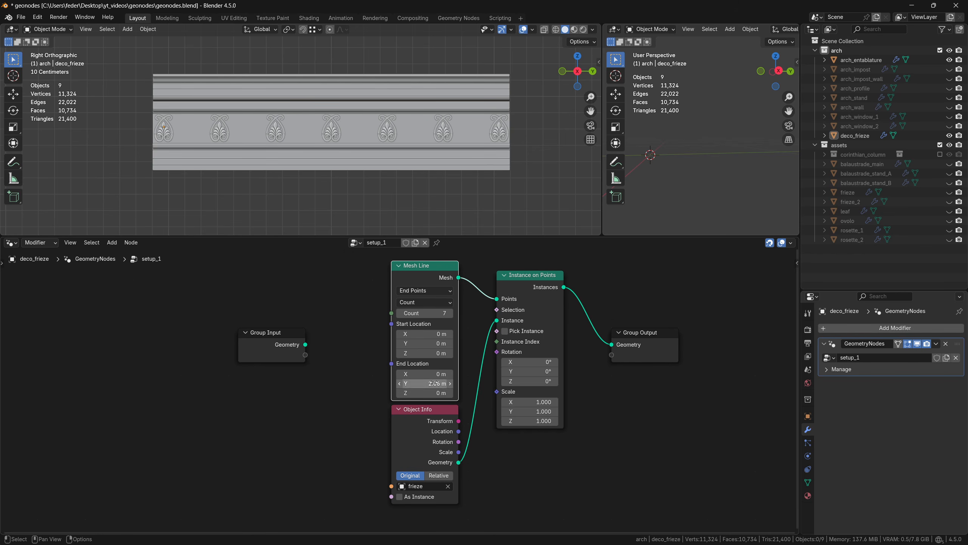
drag(426, 313, 452, 313)
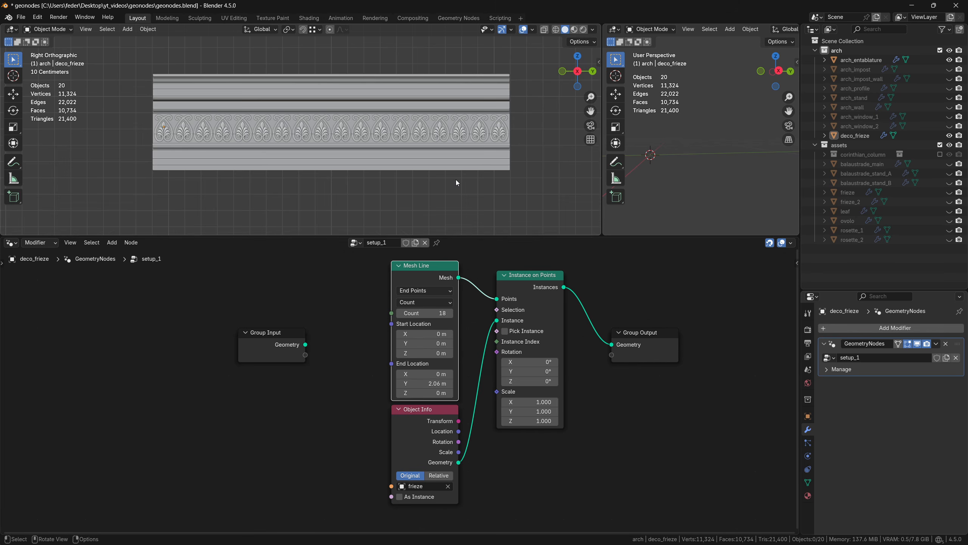
Highlight the linked moulding faces above the ornaments on arch_entablature in Edit Mode, and return to Object Mode.
middle_drag(456, 179, 373, 154)
scroll(373, 154, up, 3)
click(317, 103)
key(Tab)
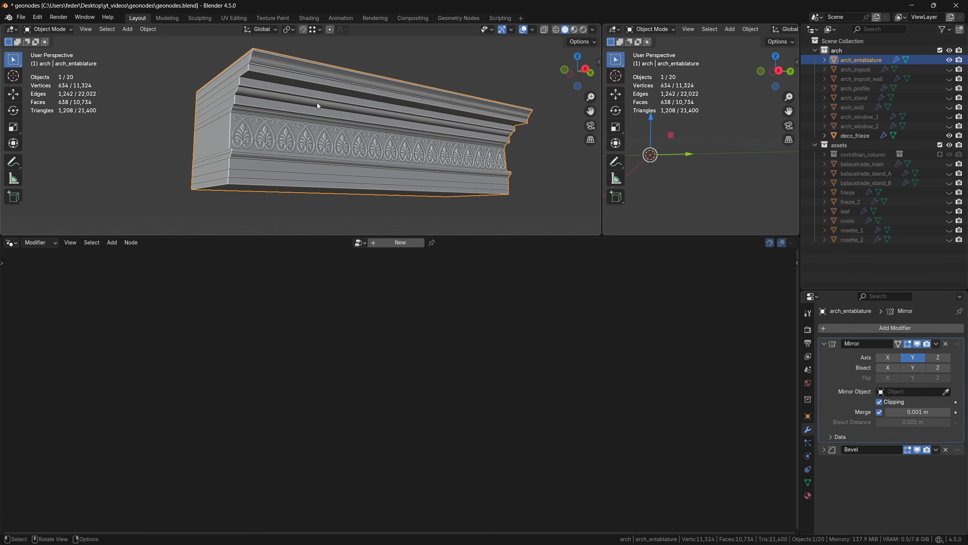
key(l)
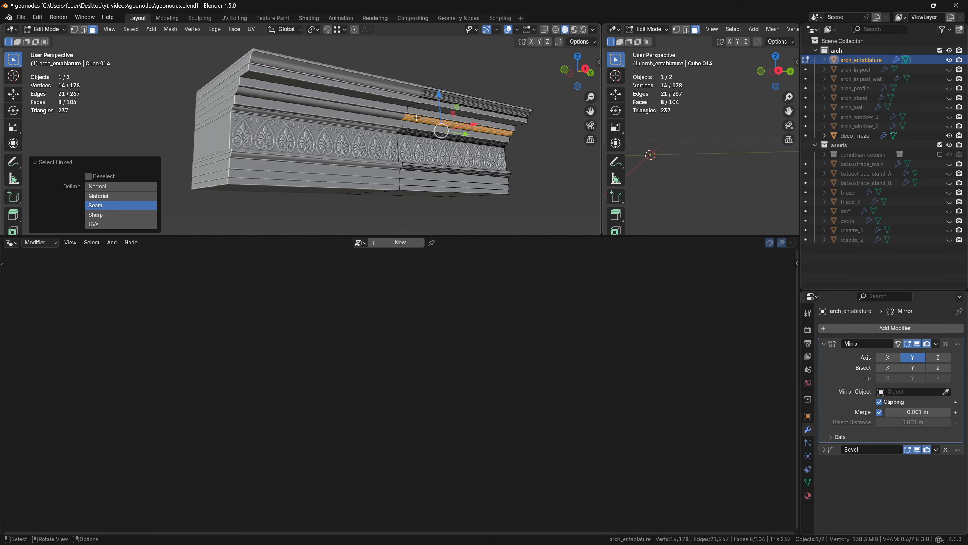
key(Tab)
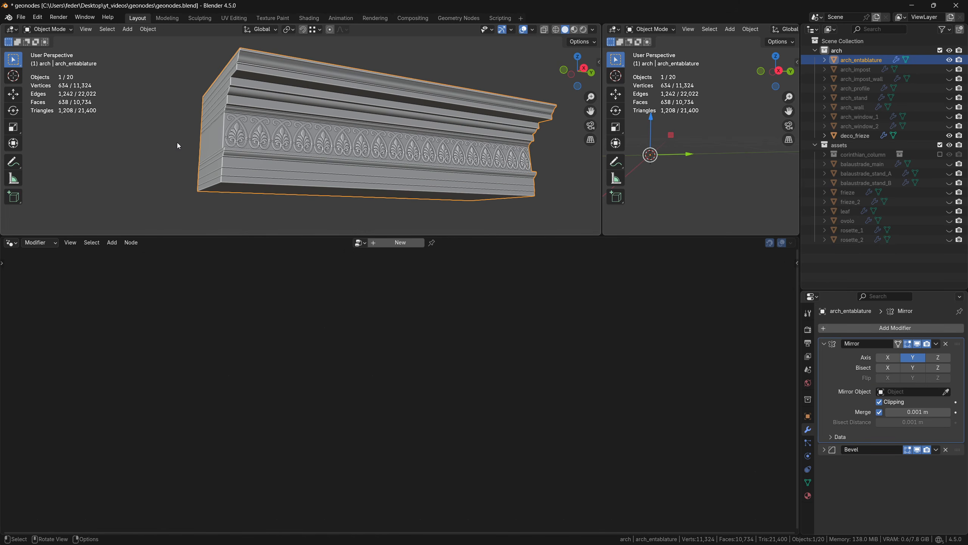
Annotate both ends of the moulding above the frieze ornaments.
click(19, 163)
click(230, 92)
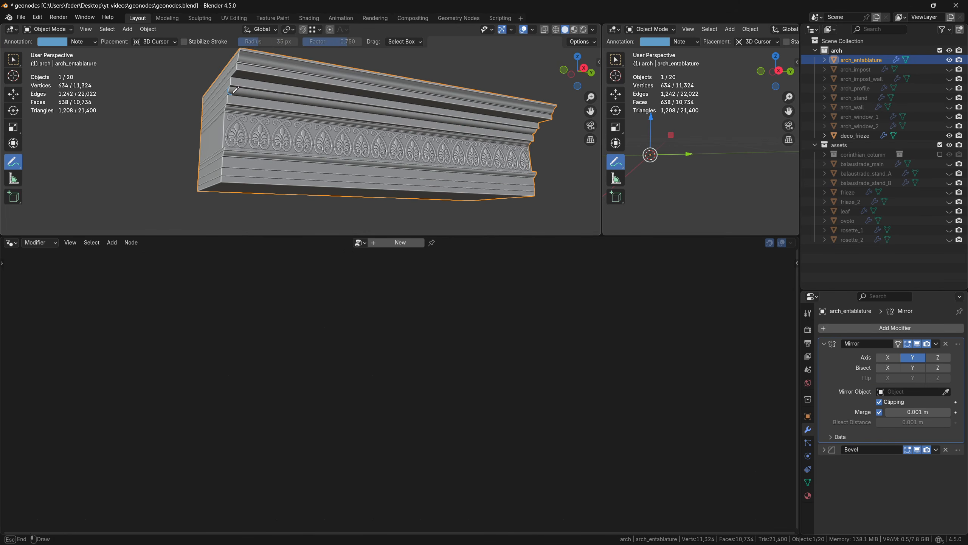
click(535, 128)
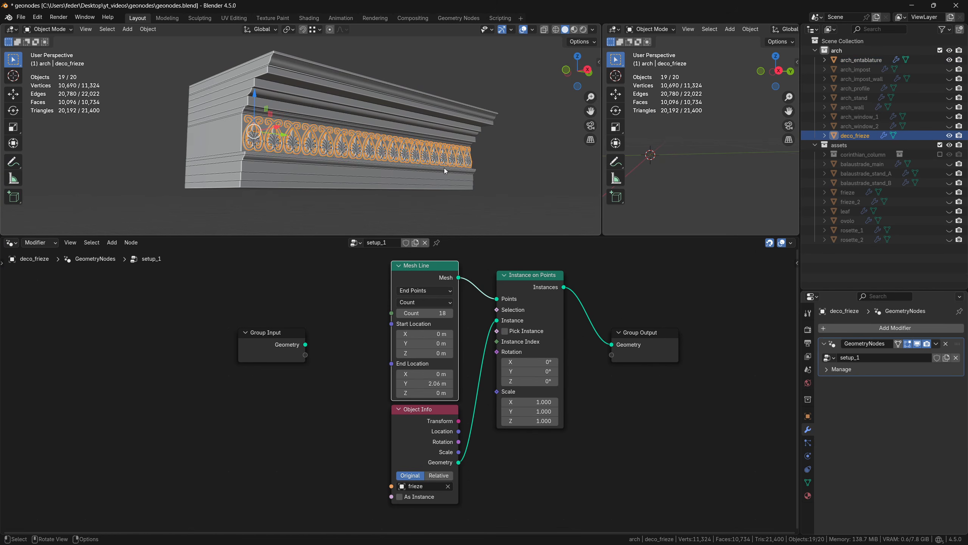
Duplicate deco_frieze and raise the copy about 0.176 m along Z to the moulding above.
key(g)
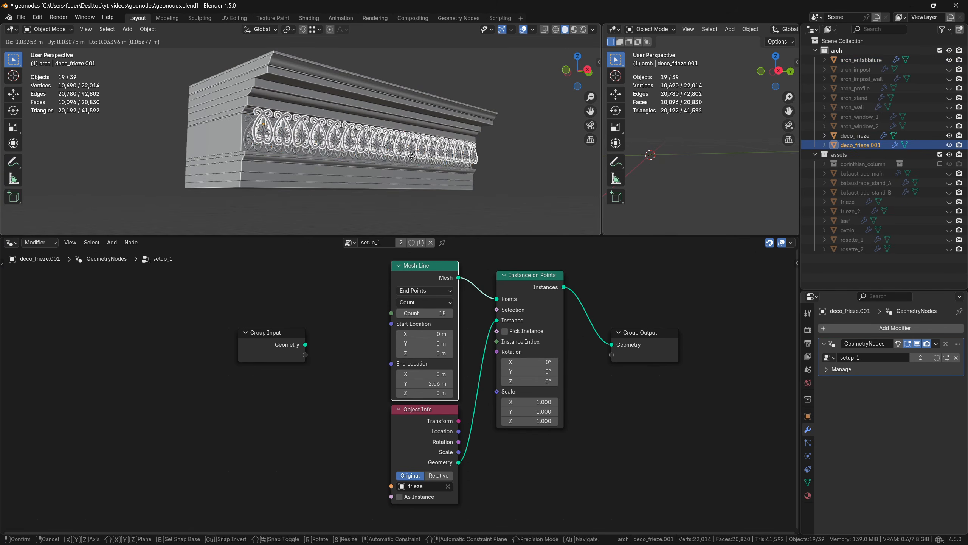
click(409, 164)
key(g)
key(z)
click(385, 134)
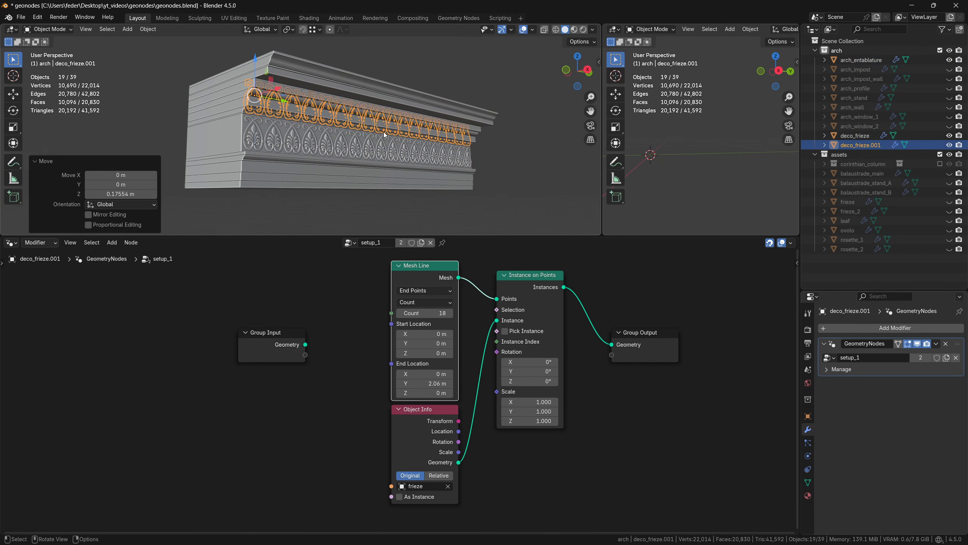
Move the duplicated ornament row outward about 0.176 m along X, in front of the upper moulding.
middle_drag(385, 134, 404, 145)
key(g)
key(x)
click(496, 180)
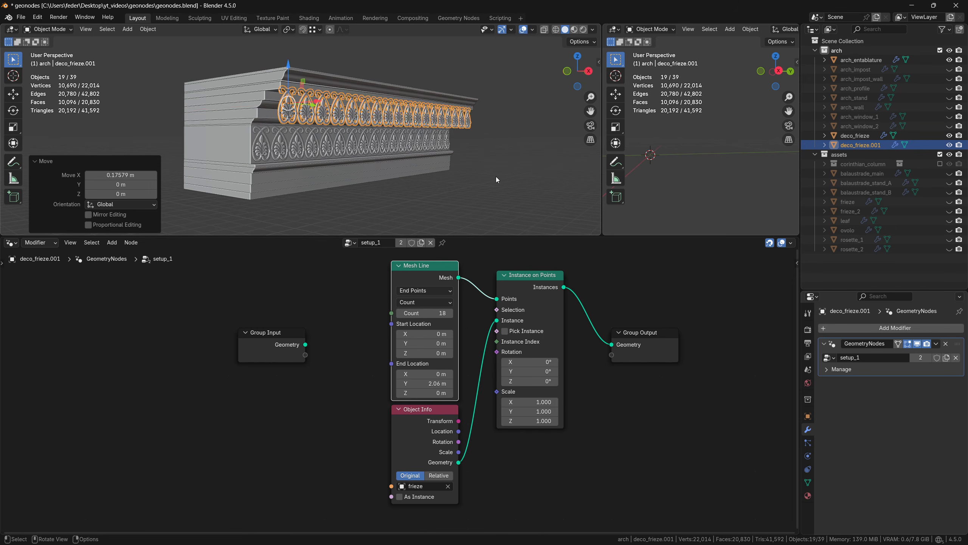
click(496, 177)
middle_drag(496, 177, 478, 163)
click(448, 122)
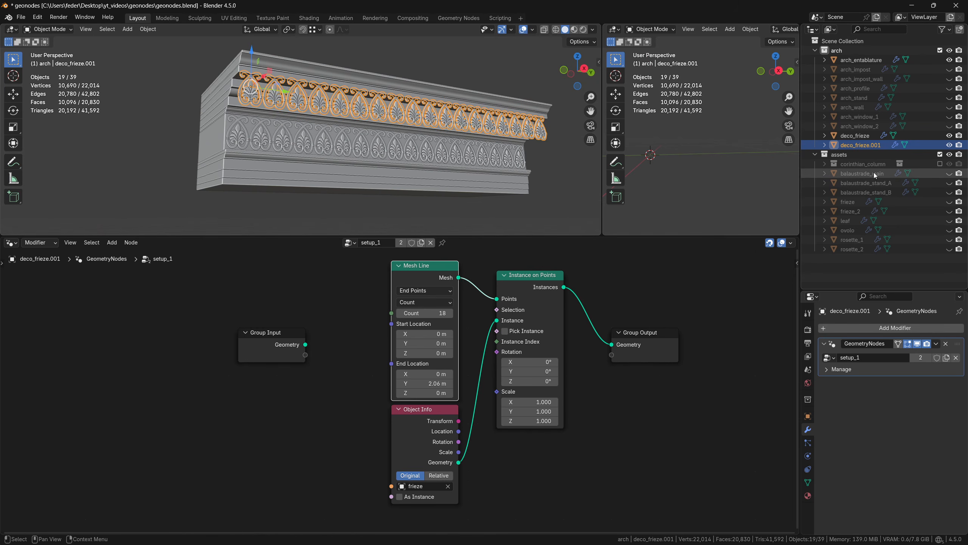
Unhide the ovolo asset and frame it in the second viewport.
click(950, 230)
middle_drag(663, 170, 693, 170)
key(shift+b)
drag(648, 140, 688, 168)
middle_drag(689, 170, 681, 166)
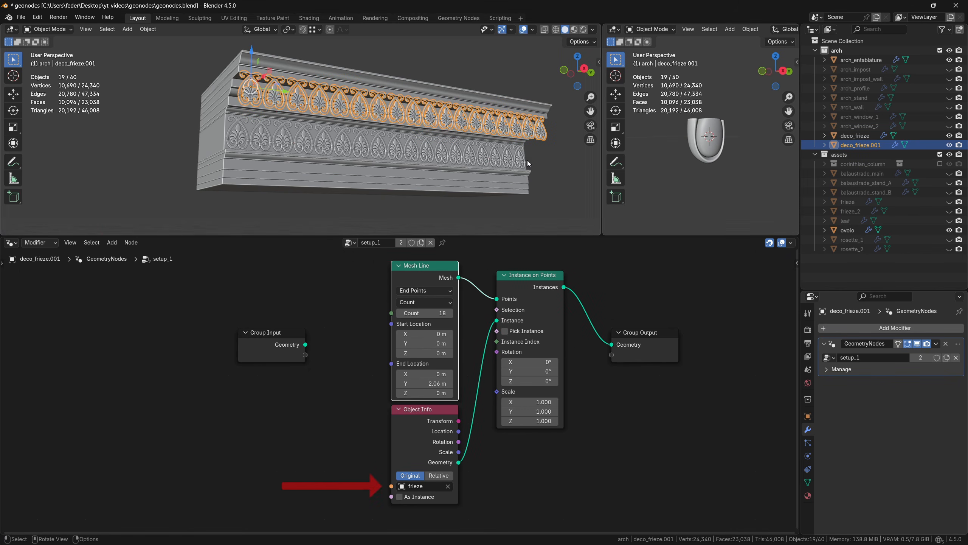
Set the object in the Object Info node to ovolo.
click(426, 487)
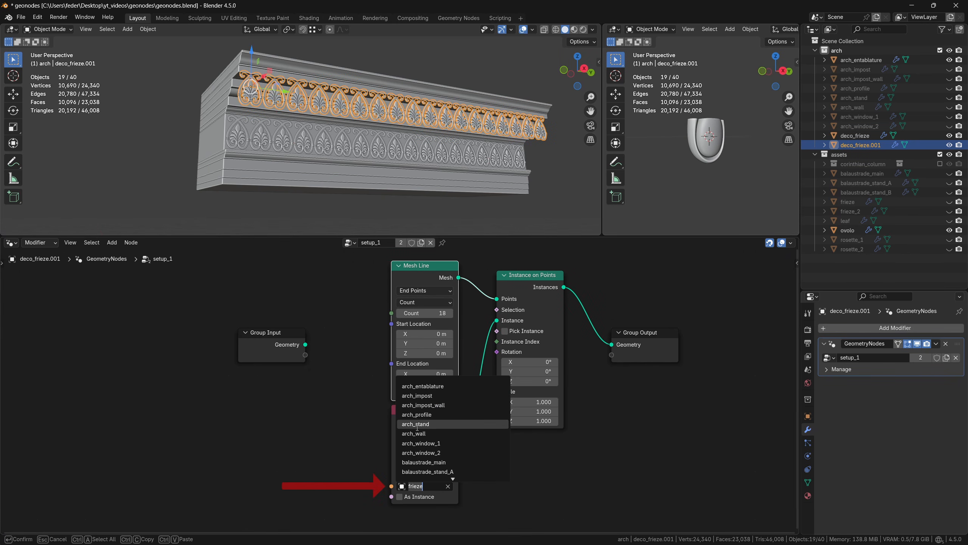
text(ovolo)
key(Return)
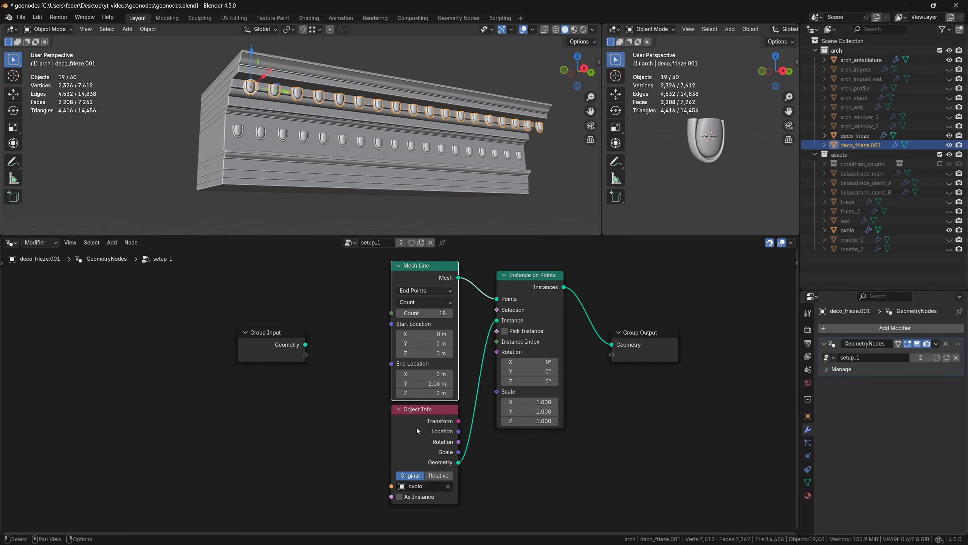
Make deco_frieze.001's node tree a single-user copy of setup_1 and set its Object Info object to ovolo.
click(566, 206)
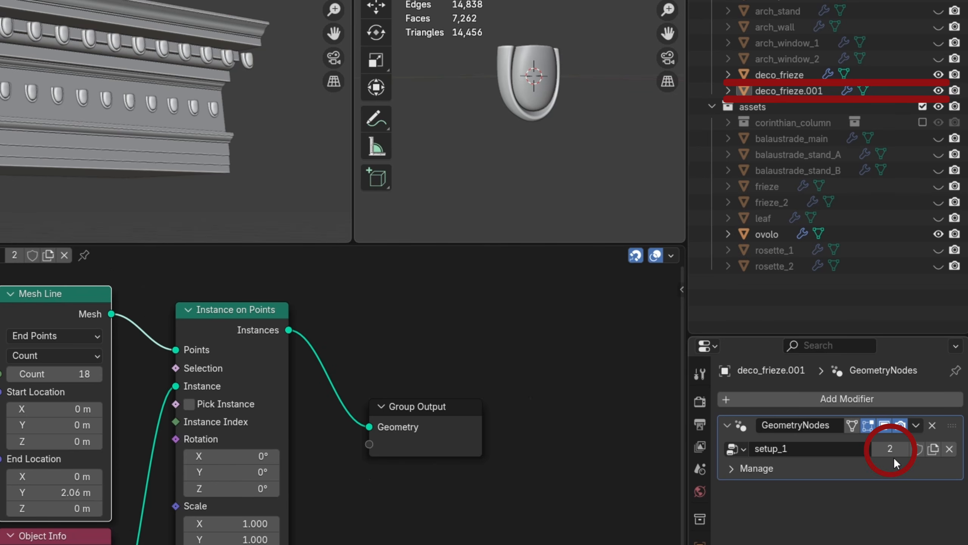
click(892, 447)
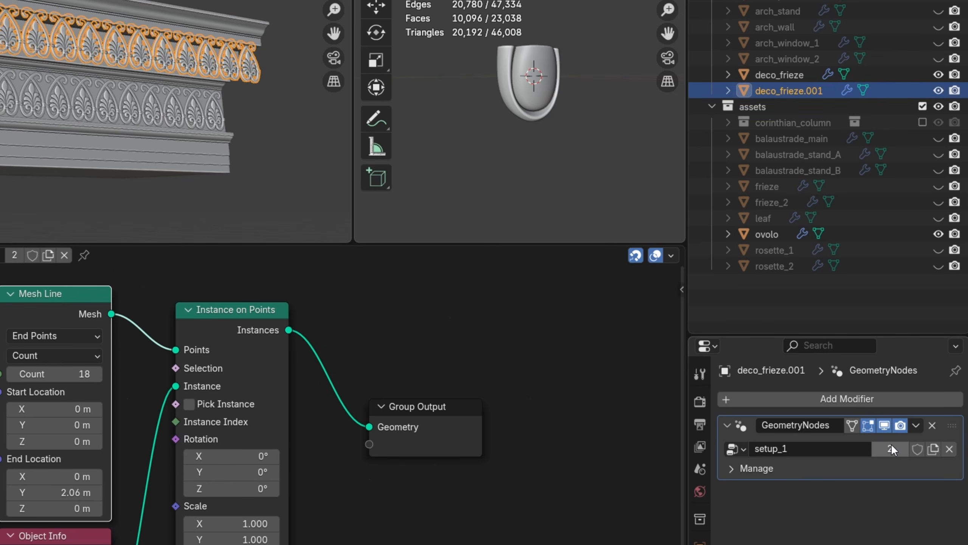
click(892, 448)
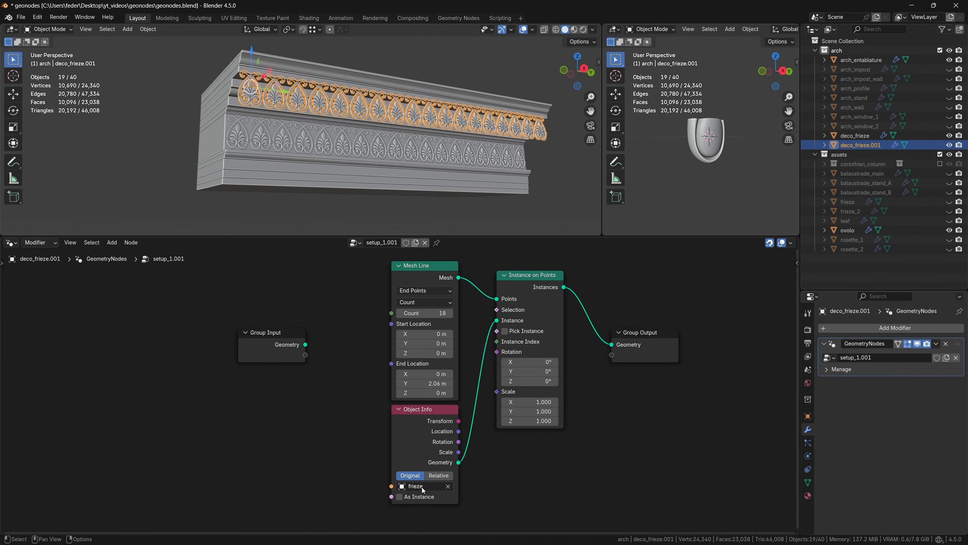
click(422, 487)
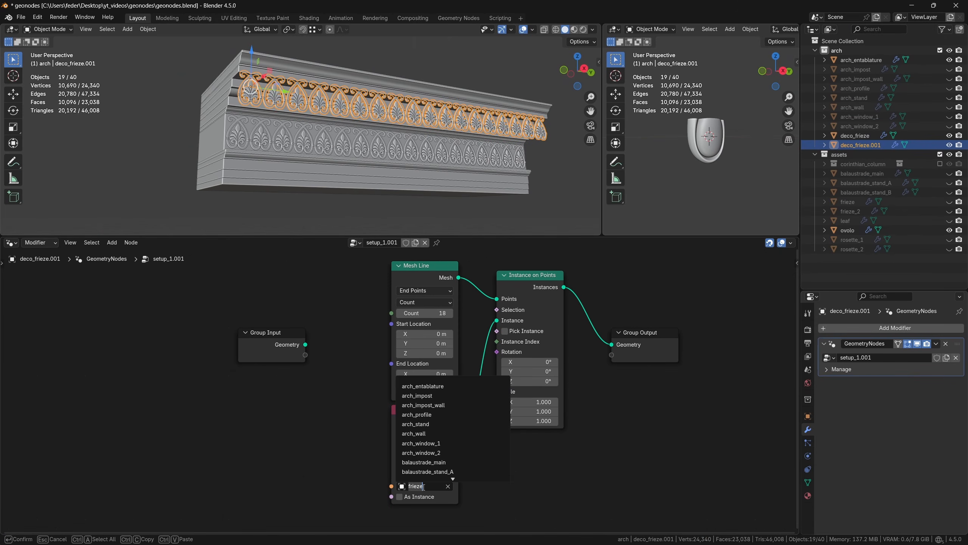
text(ovolo)
key(Return)
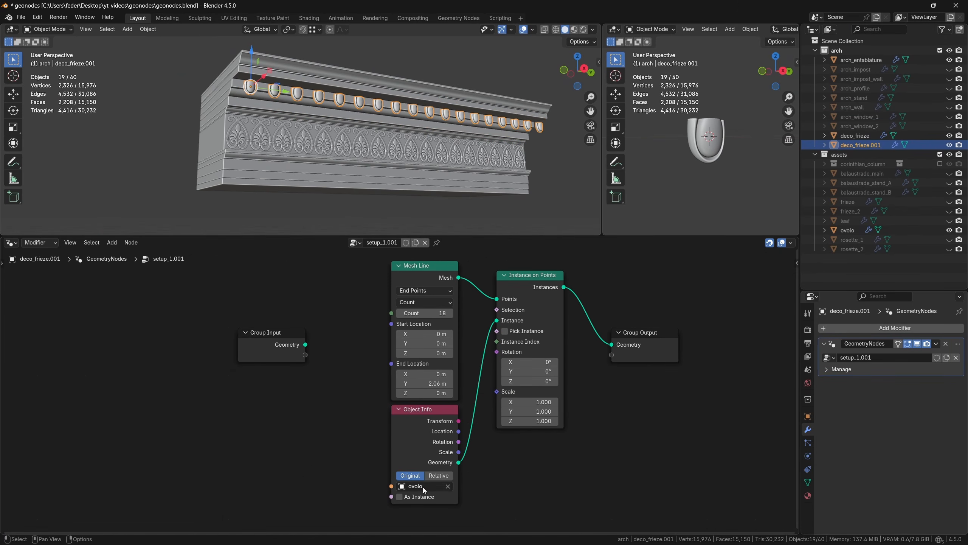
click(548, 217)
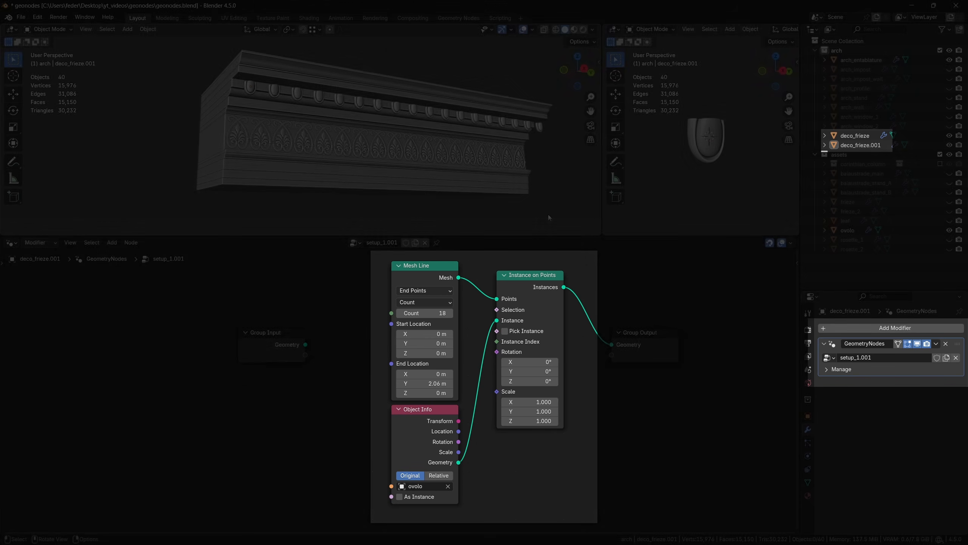
Undo the ovolo assignment and the single-user copy so deco_frieze.001 shares setup_1 again.
key(ctrl+z)
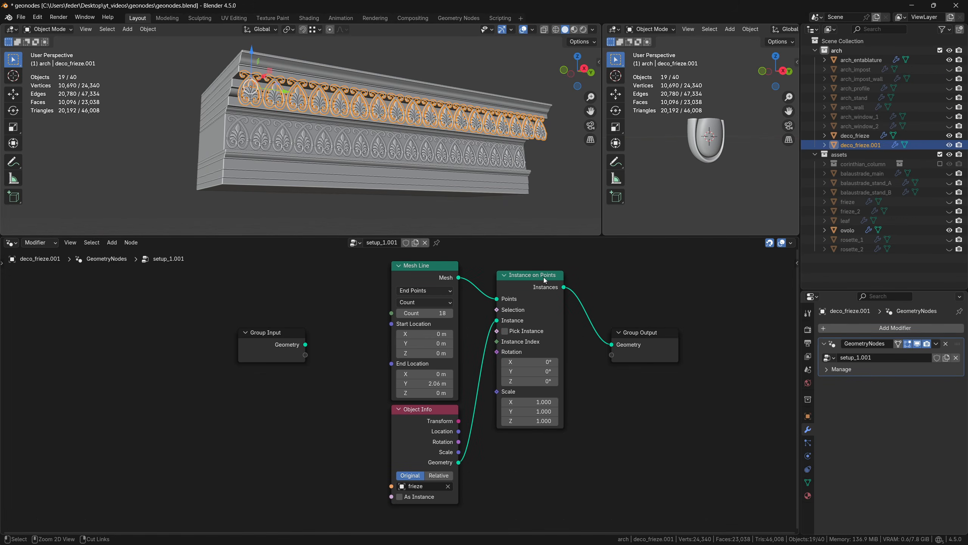
key(ctrl+z)
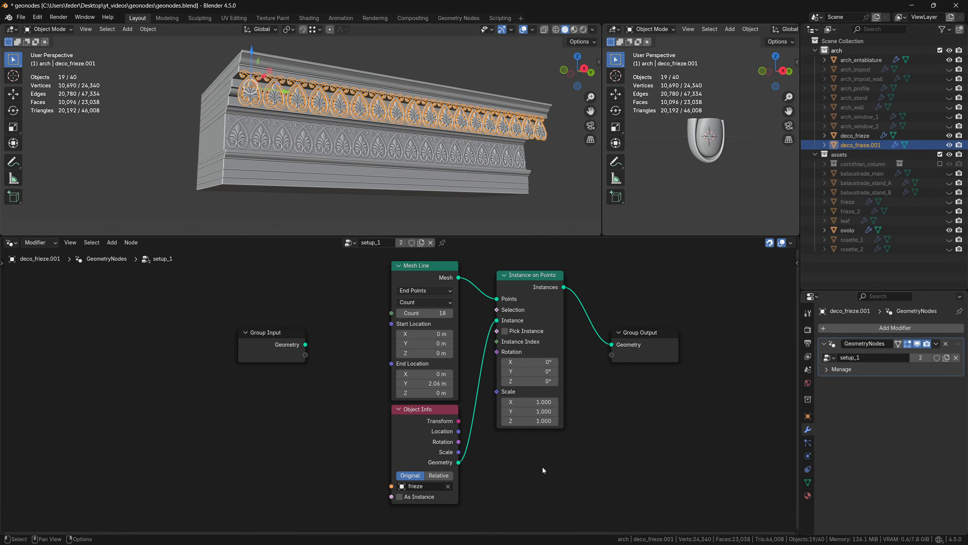
Expose the Object Info node's Object and the Mesh Line's Count as group inputs of setup_1.
scroll(543, 465, down, 3)
middle_drag(498, 458, 481, 459)
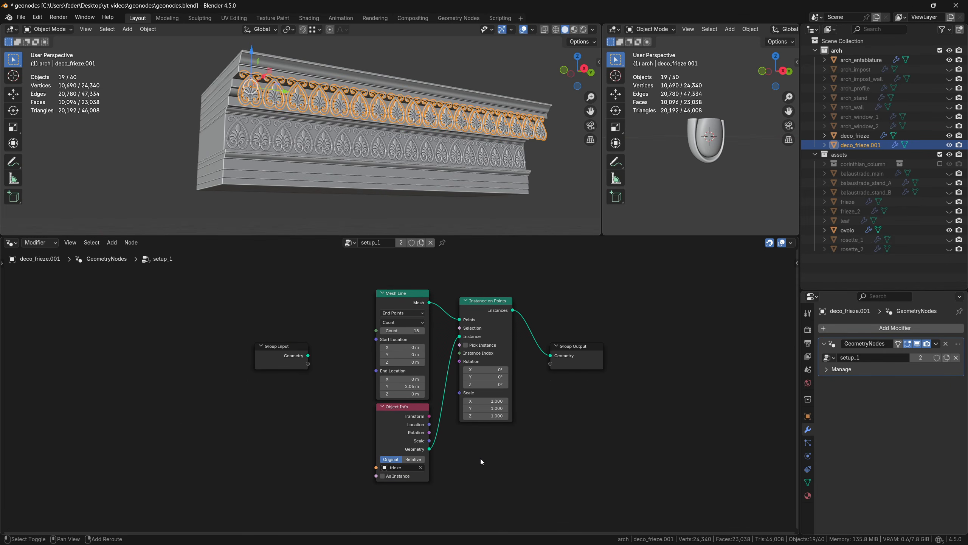
drag(308, 364, 375, 467)
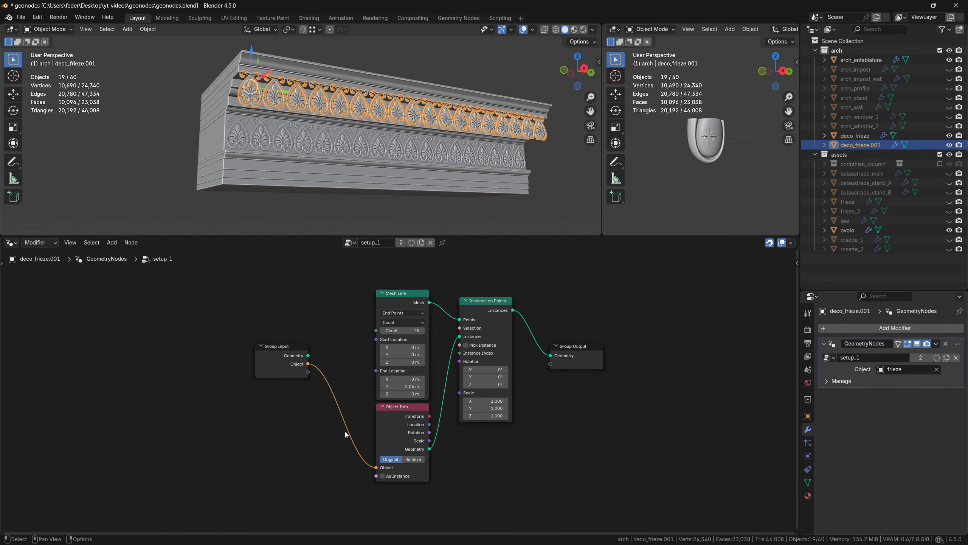
drag(309, 373, 372, 330)
middle_drag(351, 375, 360, 404)
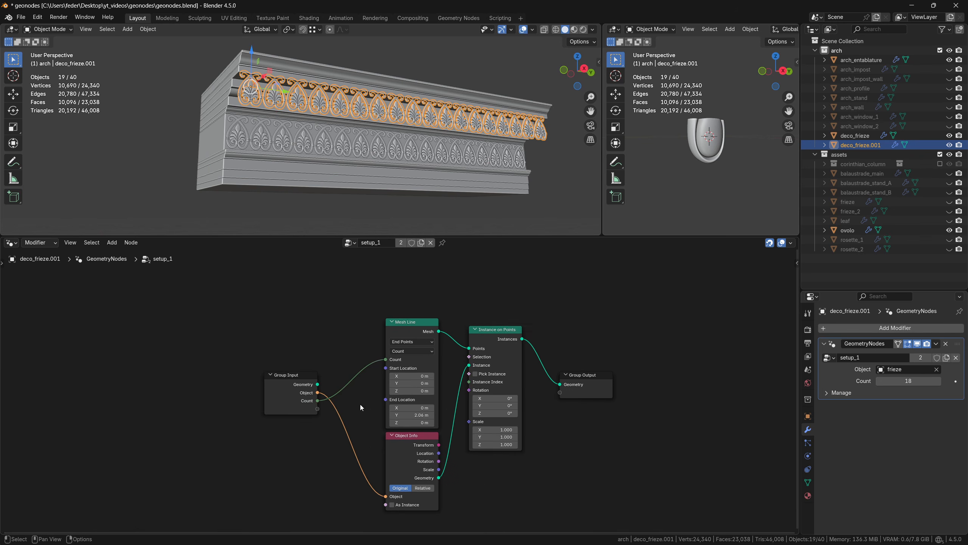
Move the Group Input node farther from the Mesh Line and add a Combine XYZ node above the Mesh Line.
drag(290, 375, 237, 374)
click(308, 367)
key(shift+a)
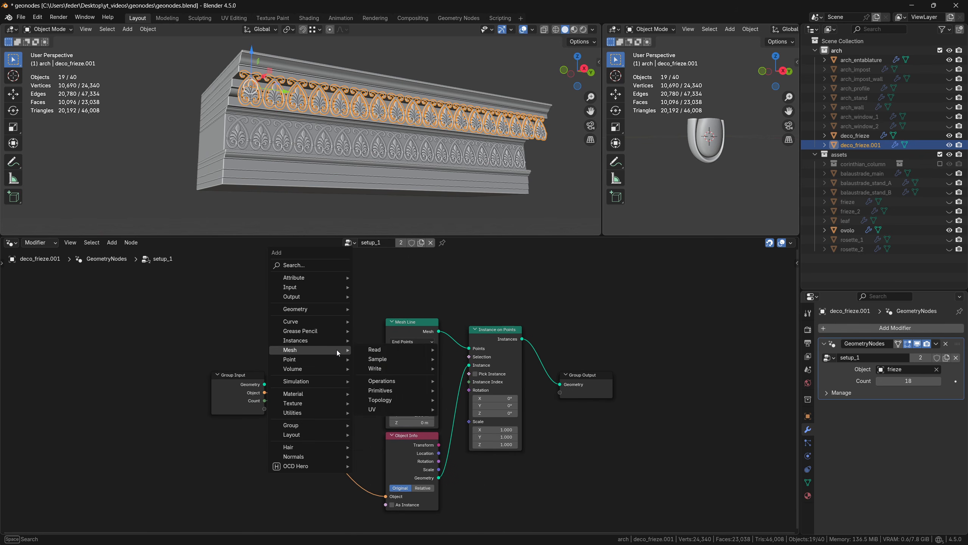
text(combine)
key(Return)
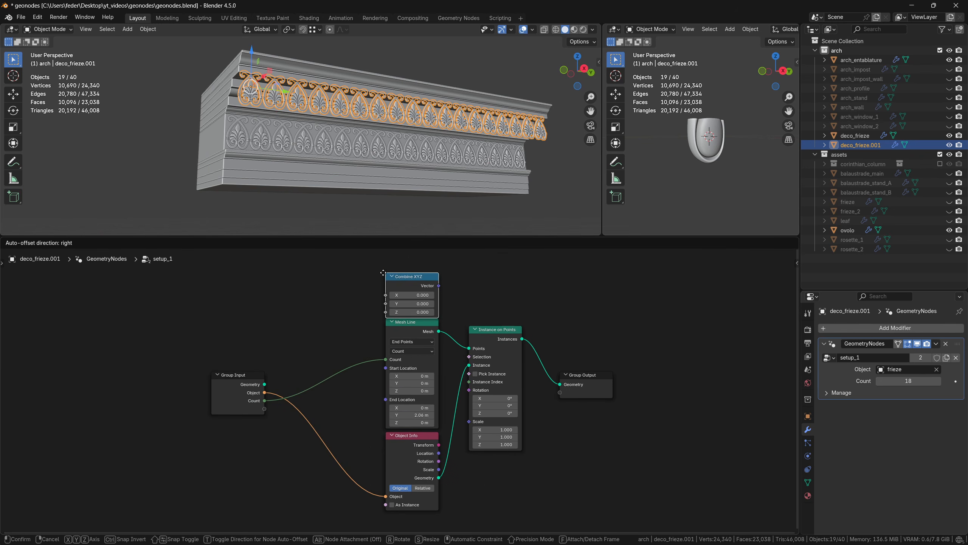
click(394, 307)
middle_drag(424, 295, 426, 304)
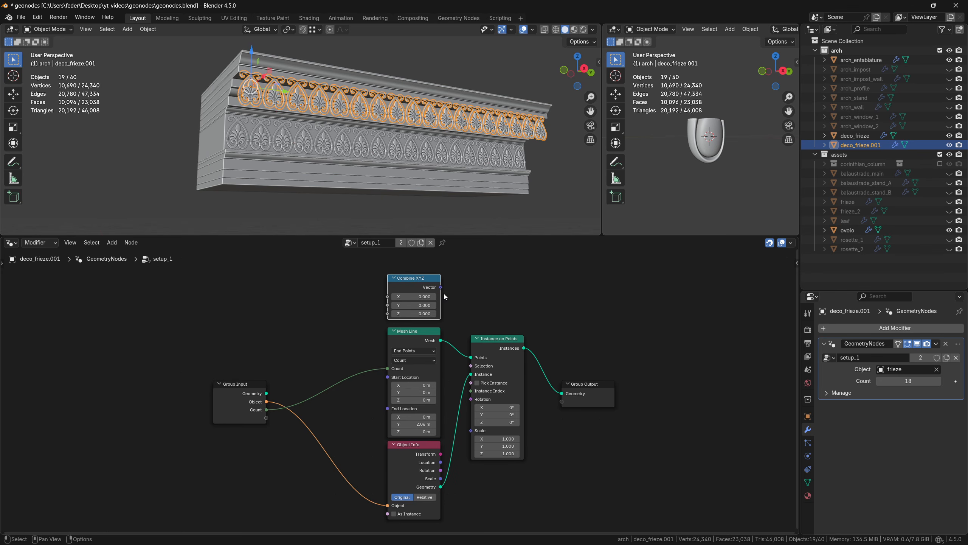
Feed the Combine XYZ vector into the Mesh Line's Start Location and expose its Y as a group input named Start Y.
drag(441, 288, 388, 377)
drag(267, 418, 387, 304)
key(n)
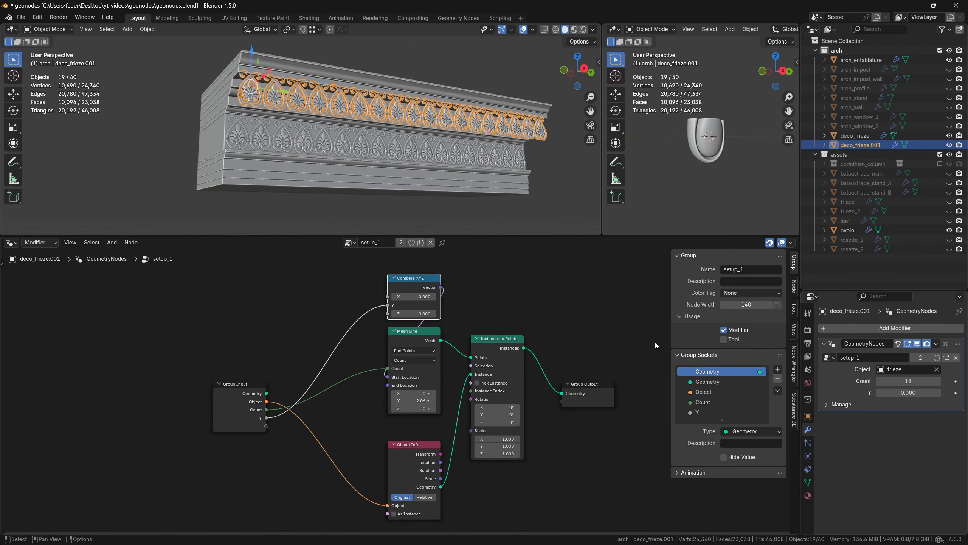
double_click(703, 412)
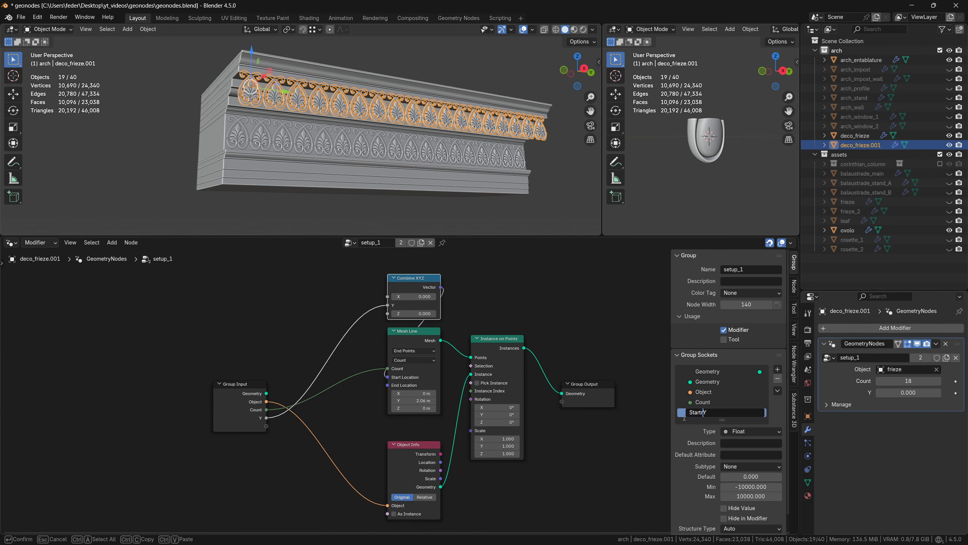
text(Start)
key(Return)
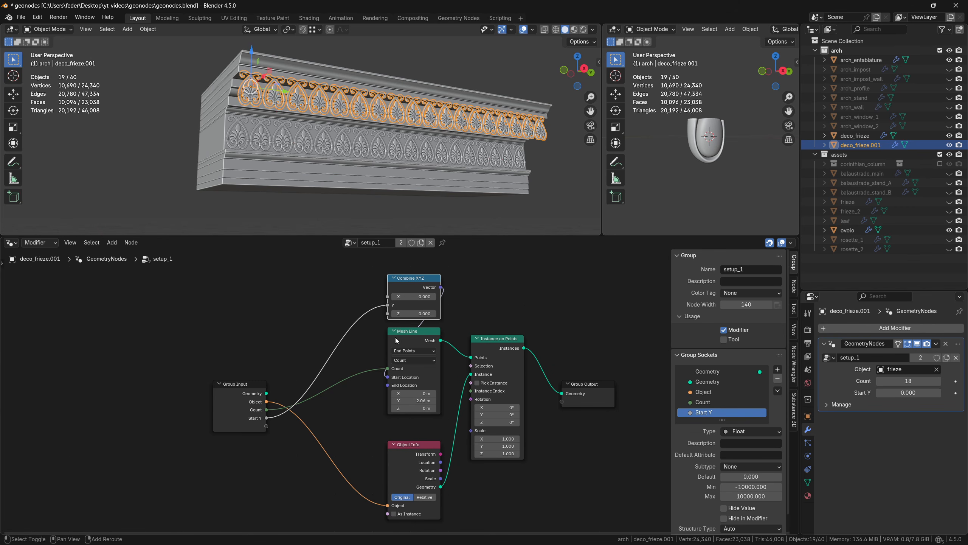
Duplicate the Combine XYZ node, connect the copy to the Mesh Line's End Location and set its Y to 2.06.
middle_drag(415, 282, 417, 322)
key(shift+d)
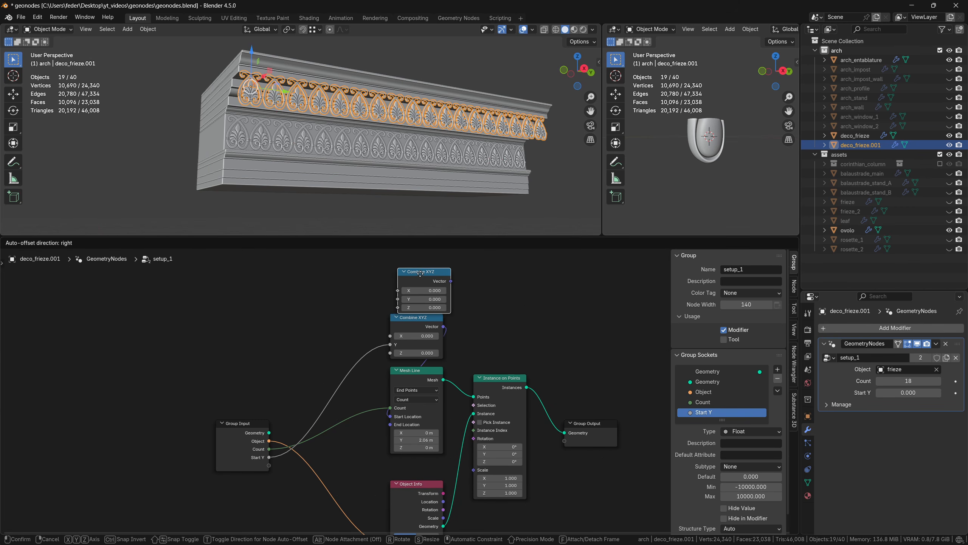
click(437, 292)
drag(443, 282, 385, 424)
click(429, 300)
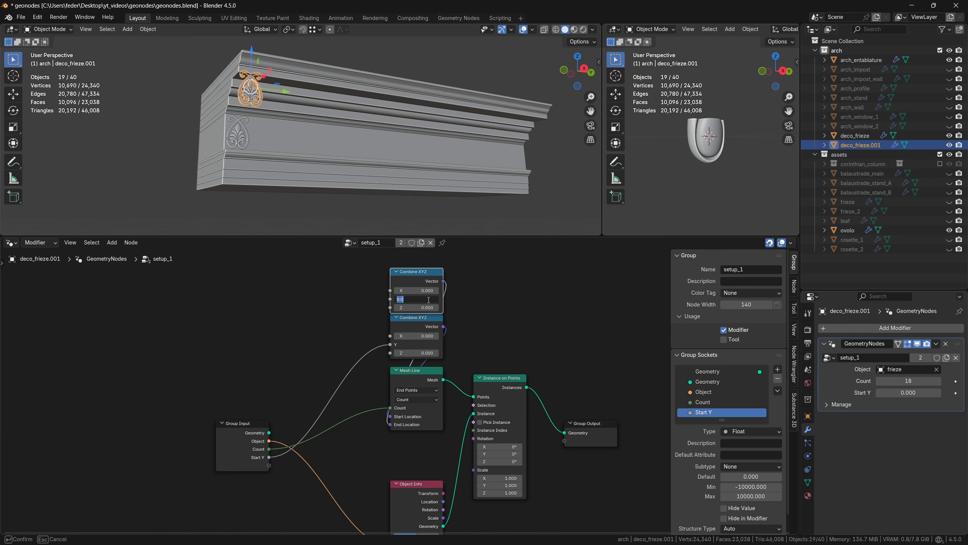
text(2.06)
key(Return)
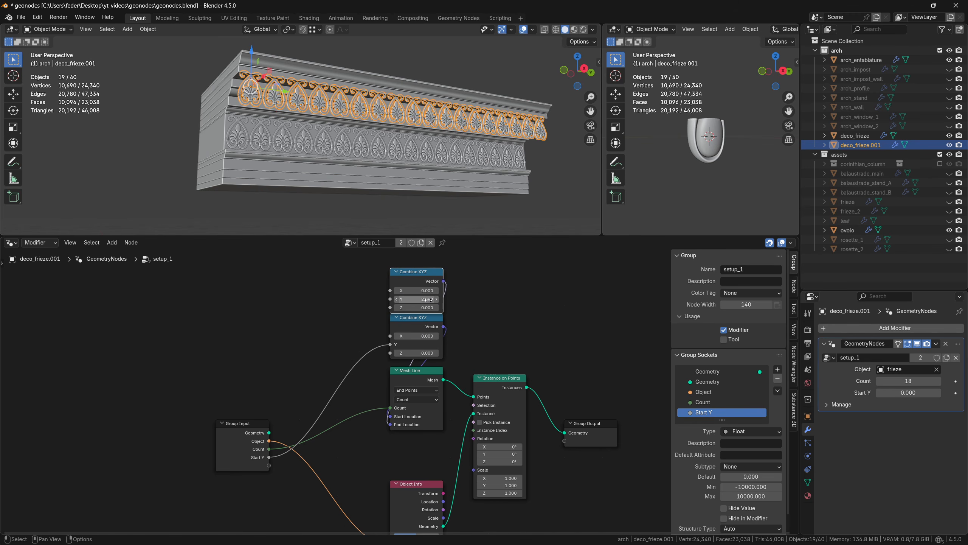
Expose the second Combine XYZ node's Y as a group input and name it End Y.
drag(269, 465, 390, 299)
scroll(711, 397, down, 1)
double_click(688, 412)
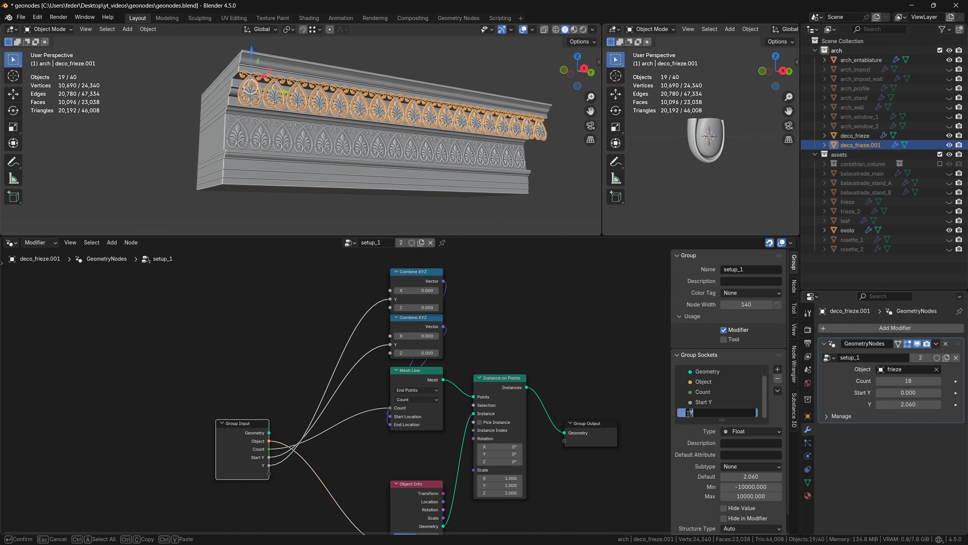
text(End)
key(Return)
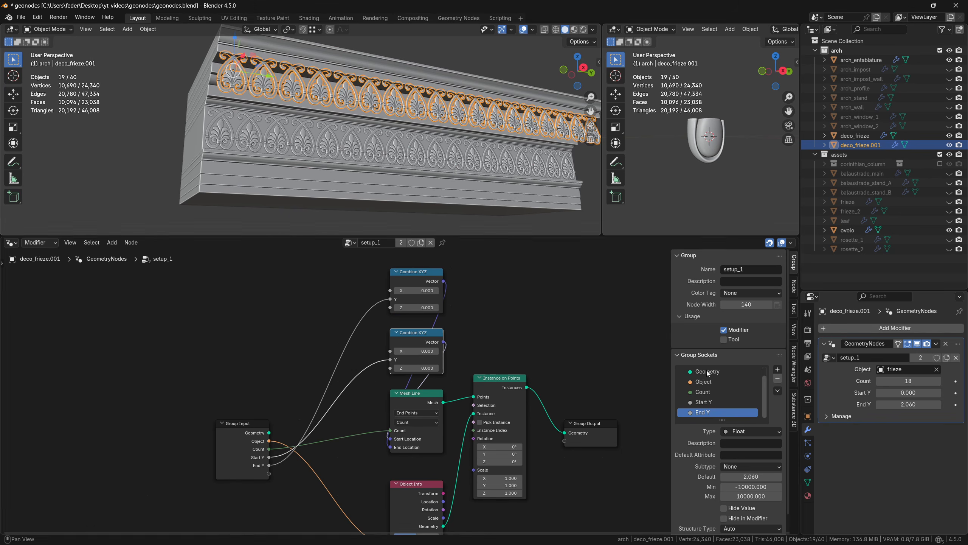
Set the Object input of deco_frieze.001's GeometryNodes modifier to ovolo.
click(907, 369)
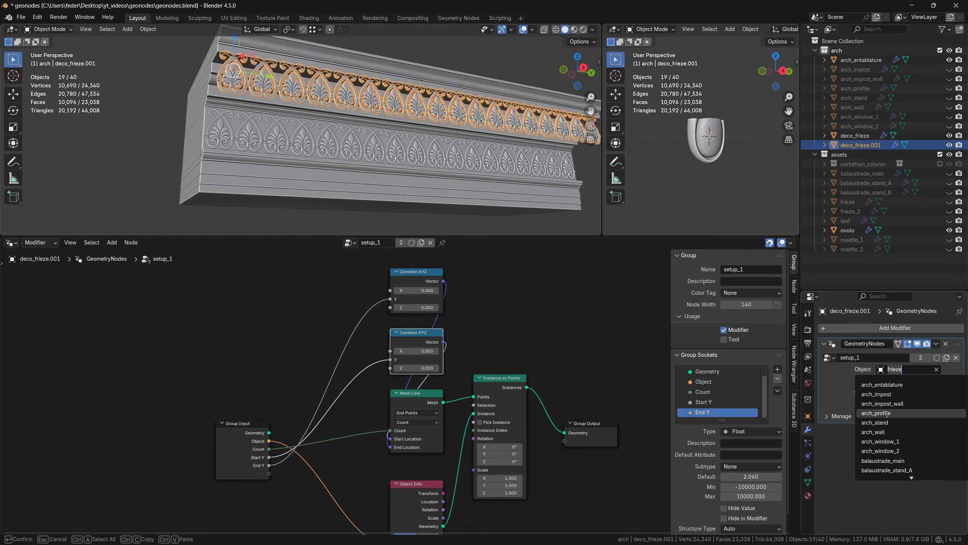
text(ovoolo)
key(BackSpace)
key(BackSpace)
key(BackSpace)
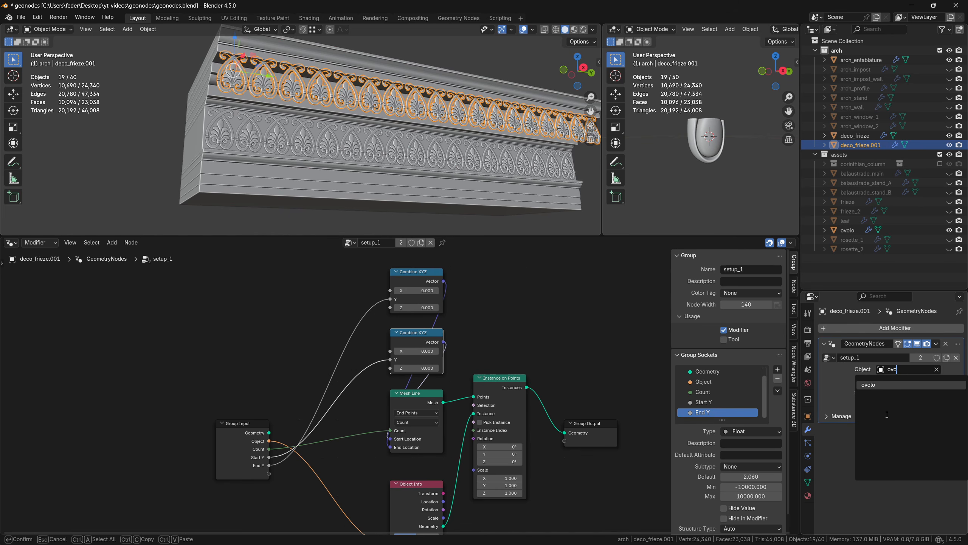
key(Return)
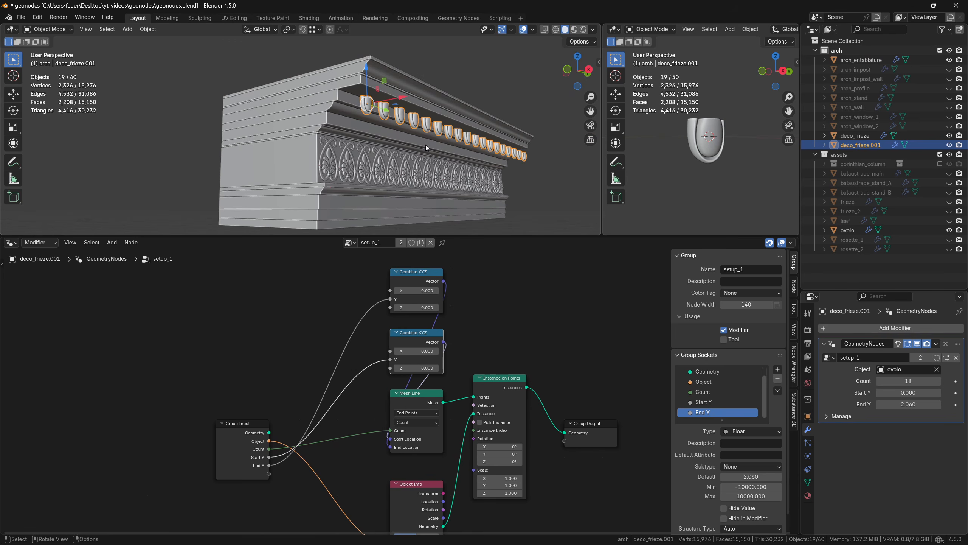
Move the ovolo row about -0.098 m along X, back against the upper moulding.
key(g)
key(x)
click(303, 145)
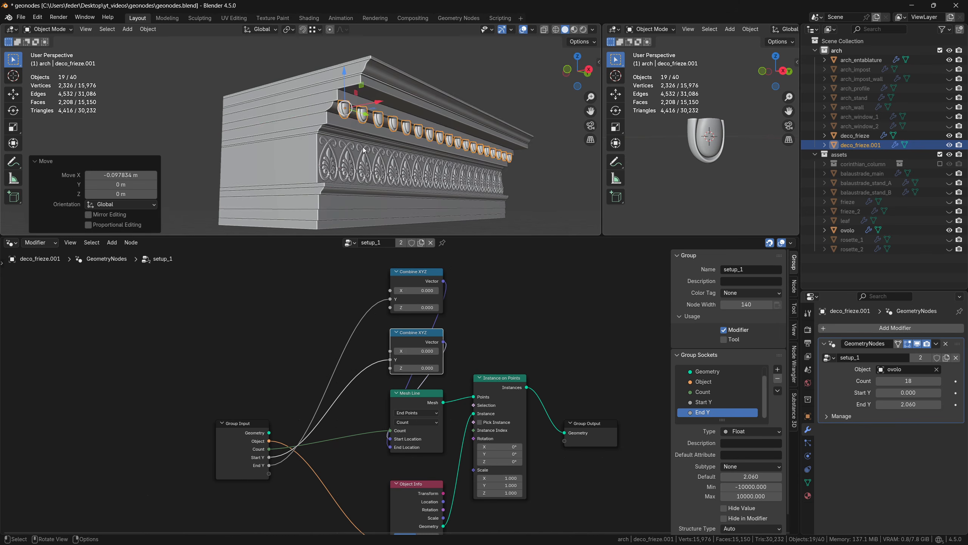
middle_drag(468, 147, 435, 144)
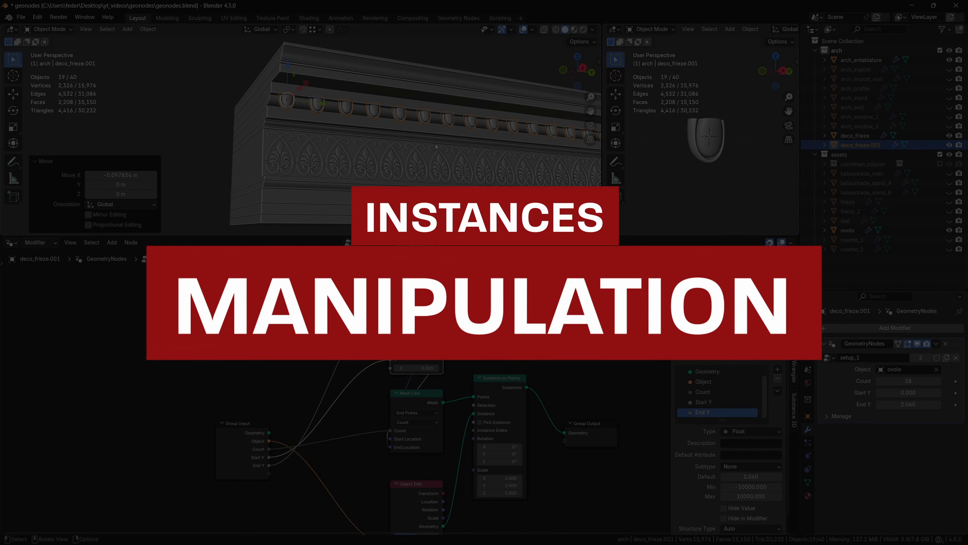
Move the Group Output node farther away and insert a Rotate Instances node between Instance on Points and Group Output.
scroll(485, 305, down, 3)
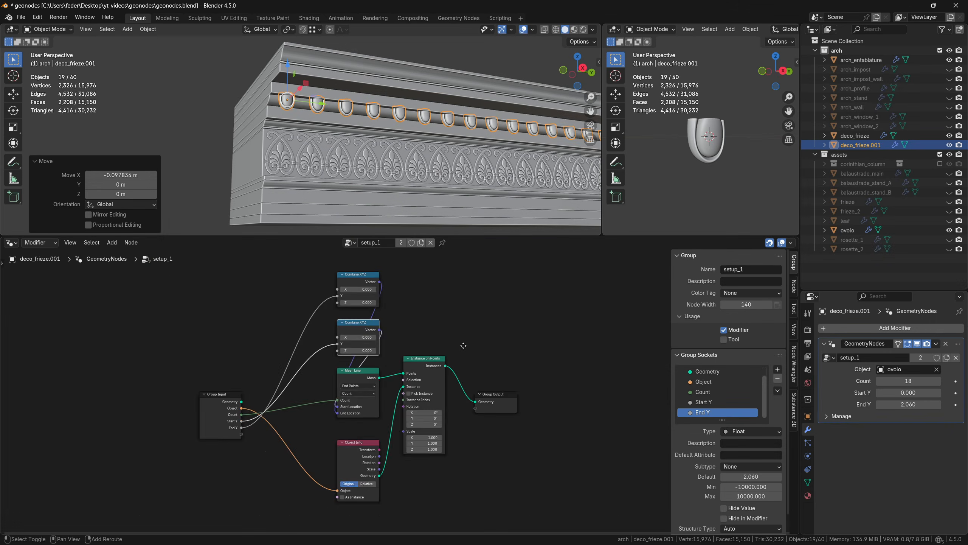
middle_drag(449, 397, 357, 371)
drag(357, 371, 556, 334)
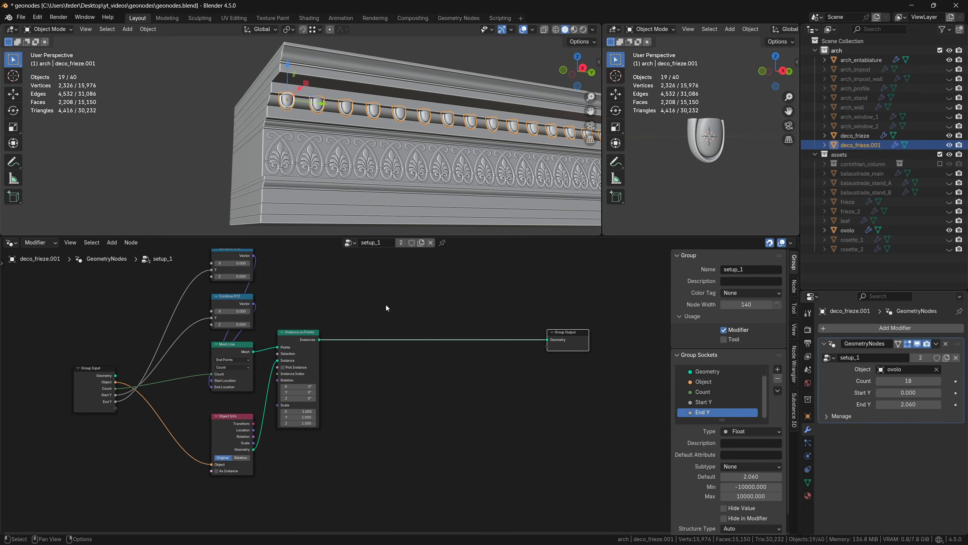
drag(386, 304, 479, 397)
key(shift+a)
mouse_move(386, 369)
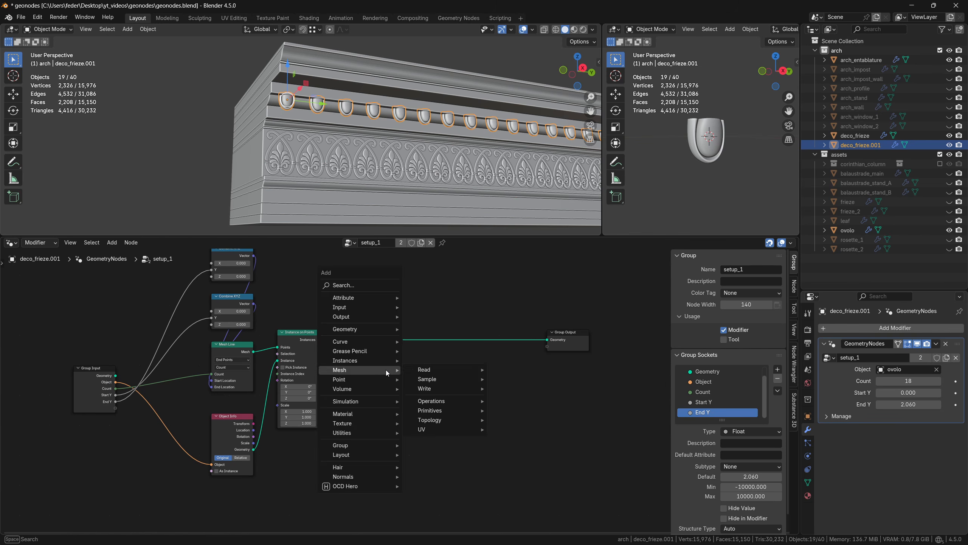
text(rotate instance)
key(Return)
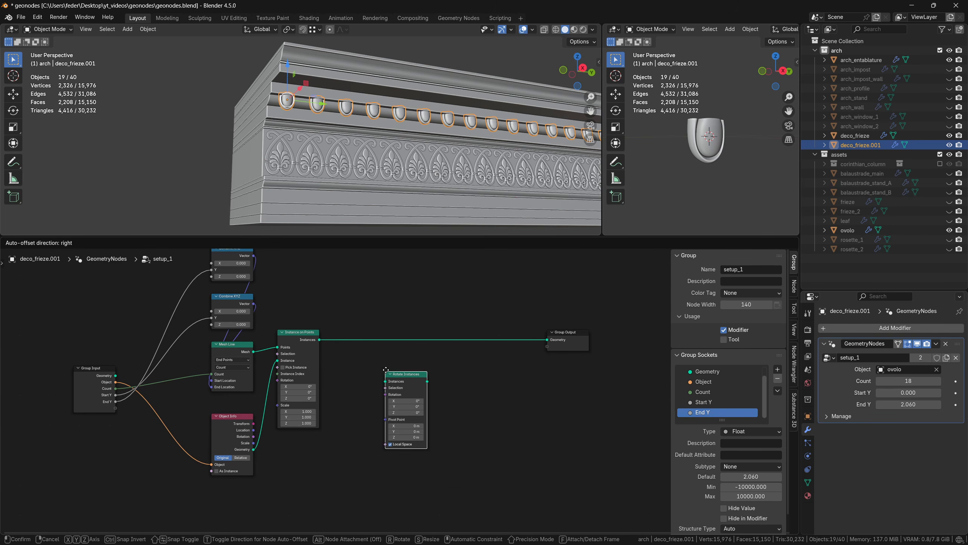
click(355, 329)
middle_drag(413, 375, 454, 392)
Duplicate a Combine XYZ node, place the copy above Rotate Instances and set its values to 0.
click(273, 270)
key(shift+d)
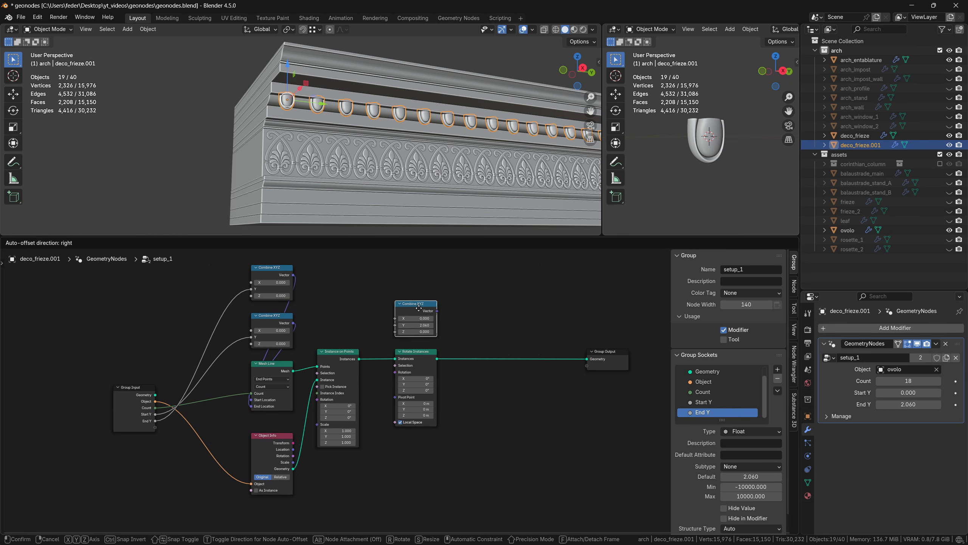
click(419, 308)
drag(416, 318, 416, 331)
text(0)
key(Return)
scroll(495, 336, up, 2)
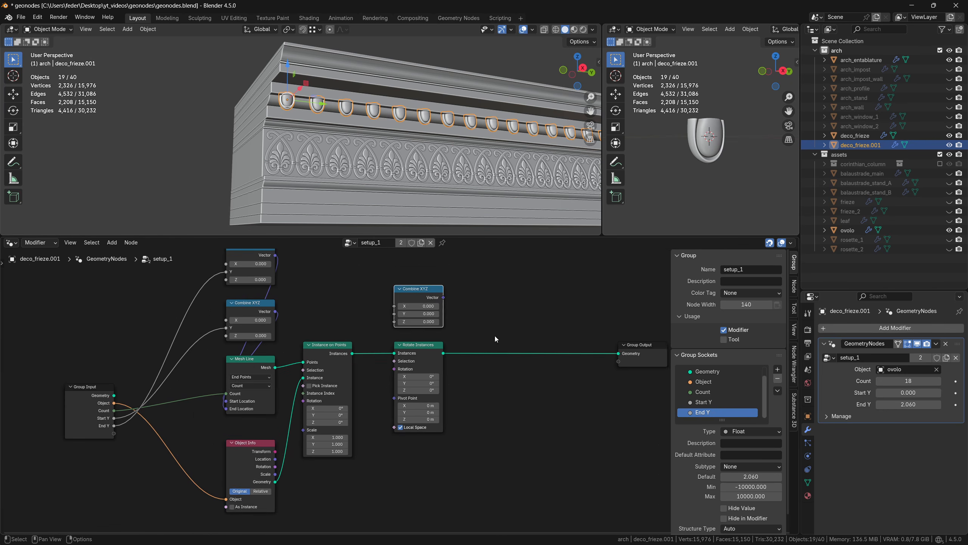
Connect the new Combine XYZ vector to Rotate Instances' Rotation and expose its Y as a group input named Rotate Y.
scroll(495, 338, up, 1)
drag(451, 282, 393, 367)
drag(67, 441, 394, 300)
scroll(720, 387, down, 1)
double_click(690, 412)
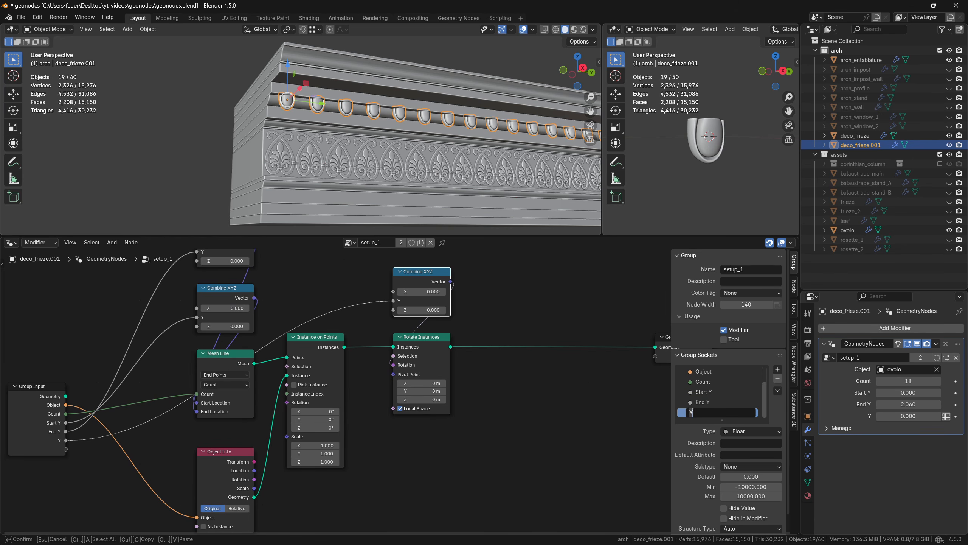
text(Rotate)
key(Return)
Set the ovolo row's Rotate Y to 0.6 and move the row about -0.009 m along X towards the moulding.
drag(912, 416, 932, 416)
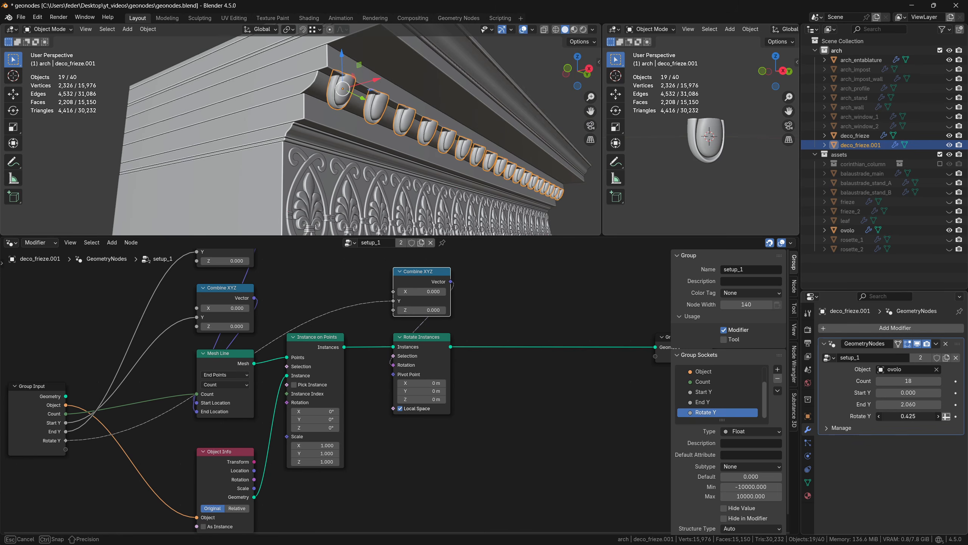
click(911, 417)
text(0.6)
key(Return)
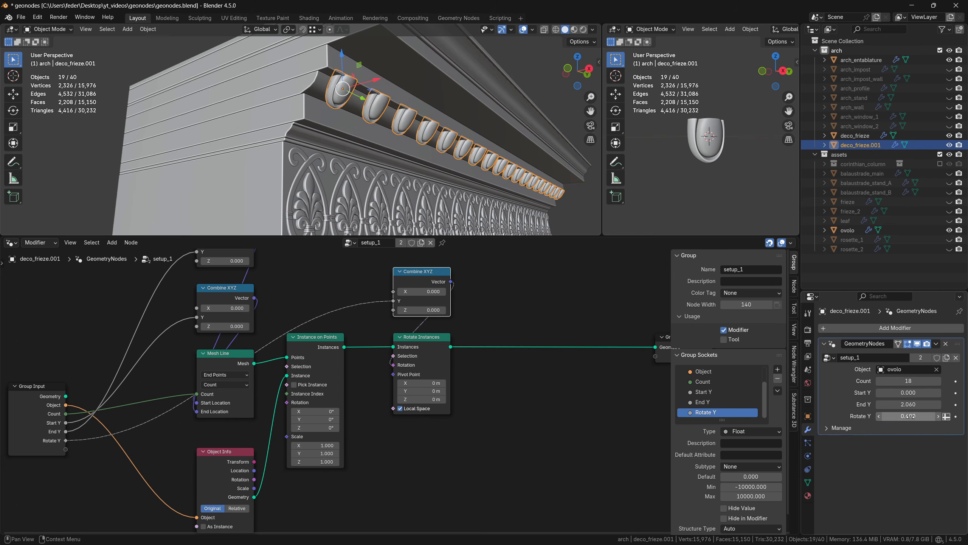
key(g)
key(x)
click(363, 130)
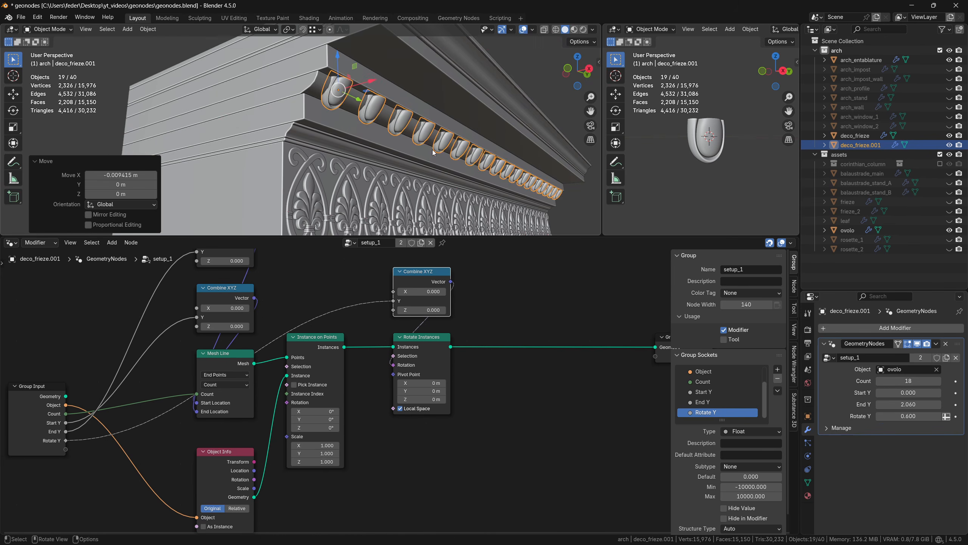
mouse_move(365, 131)
middle_down()
mouse_move(327, 142)
mouse_move(366, 140)
mouse_move(354, 135)
middle_up()
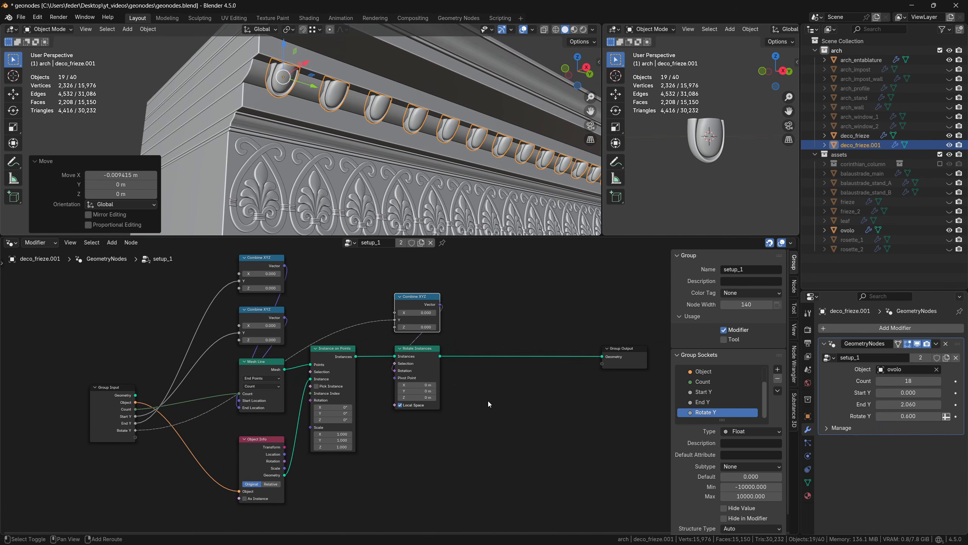
Insert a Scale Instances node between Rotate Instances and Group Output.
key(Home)
key(shift+a)
text(scale inst)
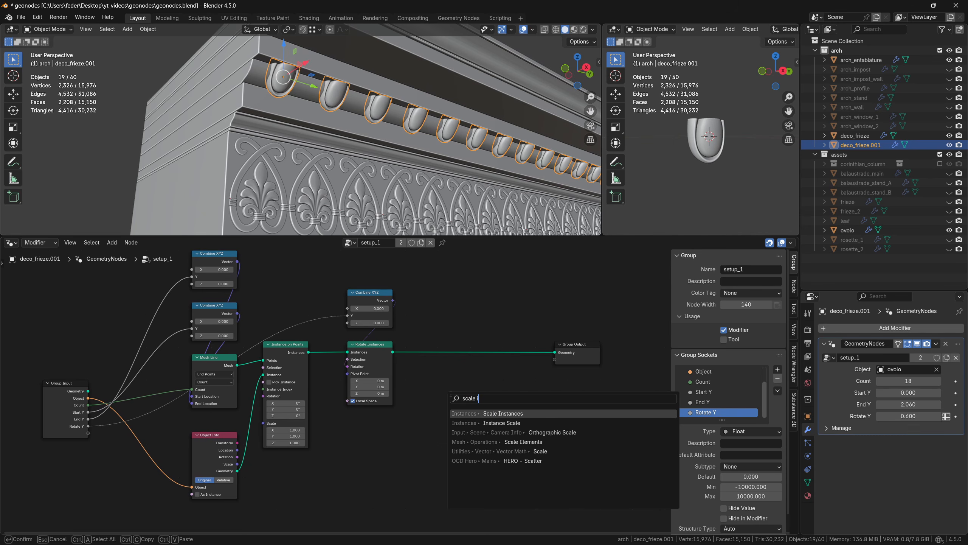
key(Return)
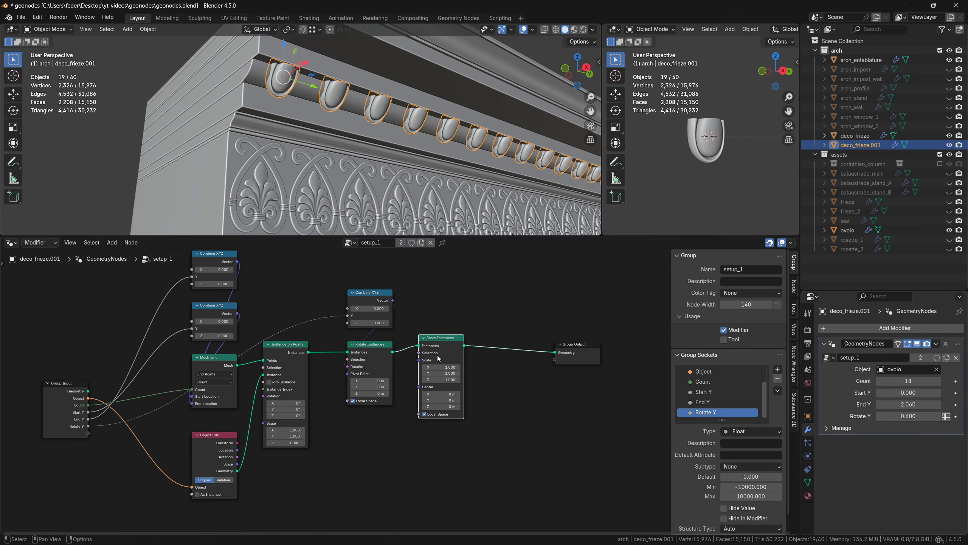
click(404, 344)
Duplicate a Combine XYZ node above Scale Instances, connect its vector to Scale and set all three of its values to 1.
drag(366, 297, 365, 297)
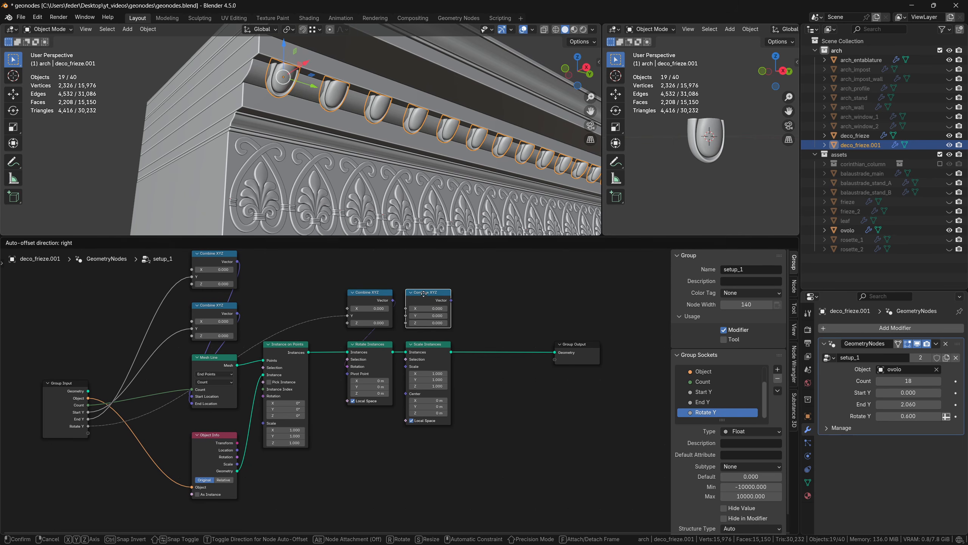
click(424, 297)
drag(434, 307, 402, 372)
text(1)
key(Return)
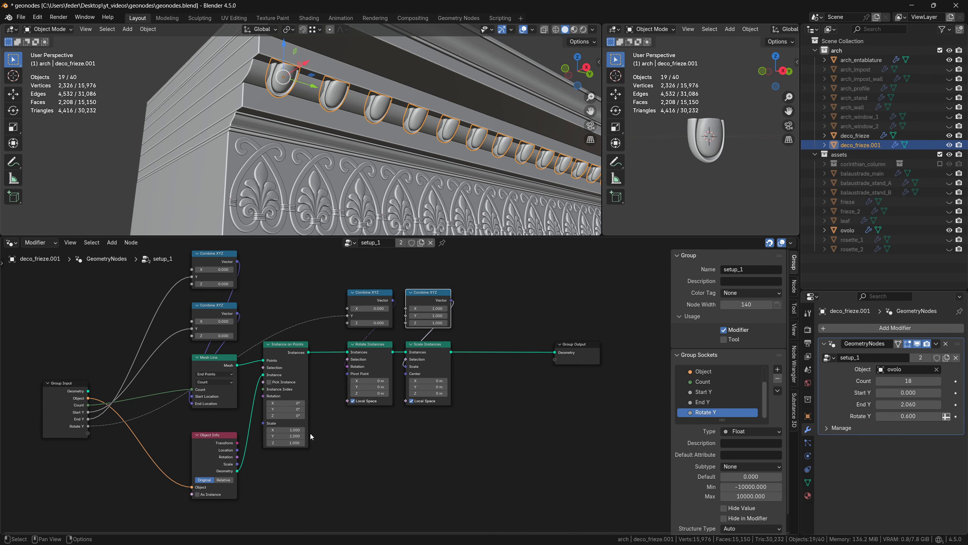
Expose the new Combine XYZ's X, Y and Z through one shared group input and name it Scale.
drag(89, 434, 405, 308)
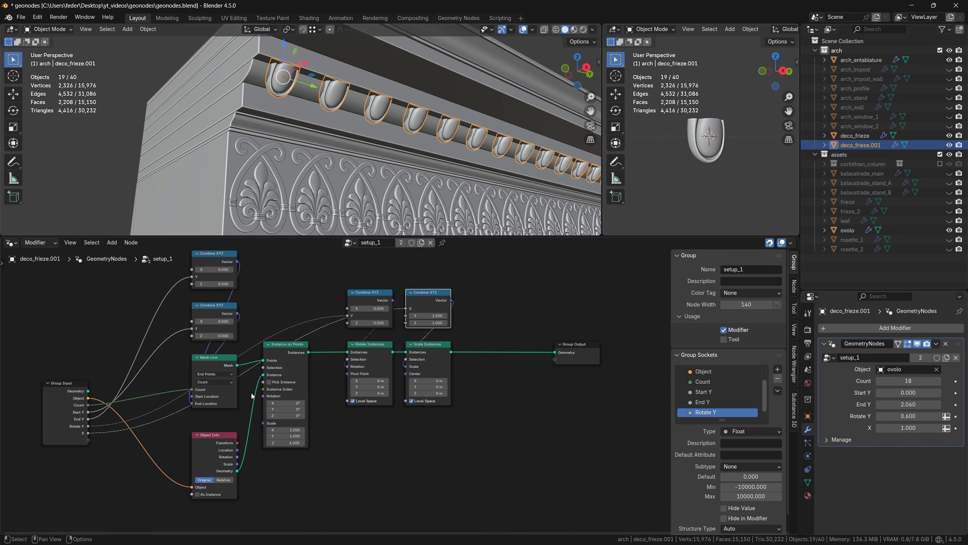
drag(88, 433, 405, 316)
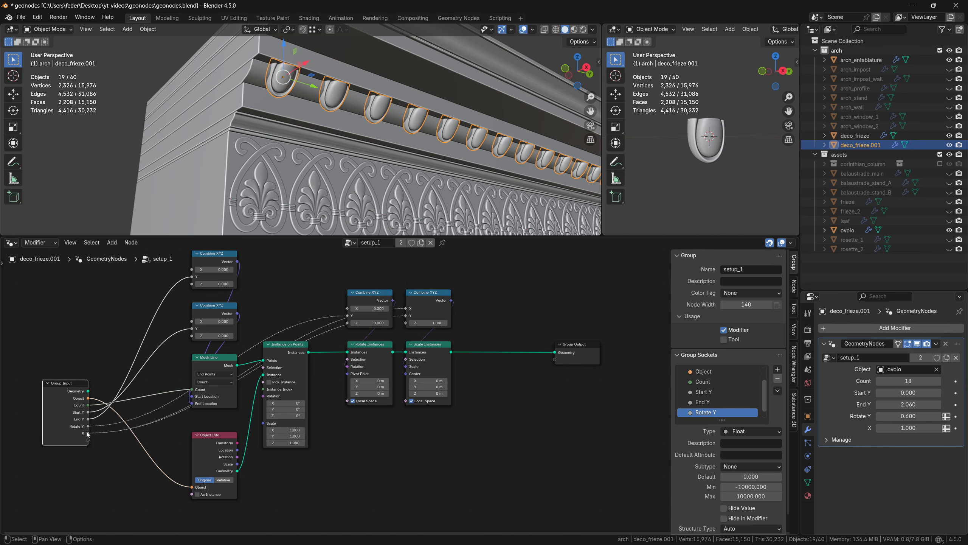
drag(88, 433, 406, 323)
scroll(717, 397, down, 1)
double_click(701, 412)
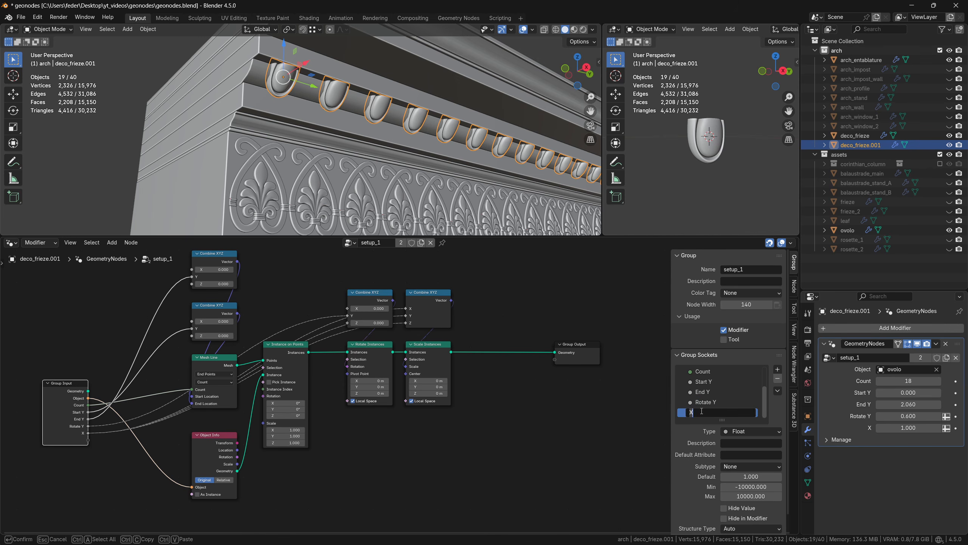
text(Scale)
key(Return)
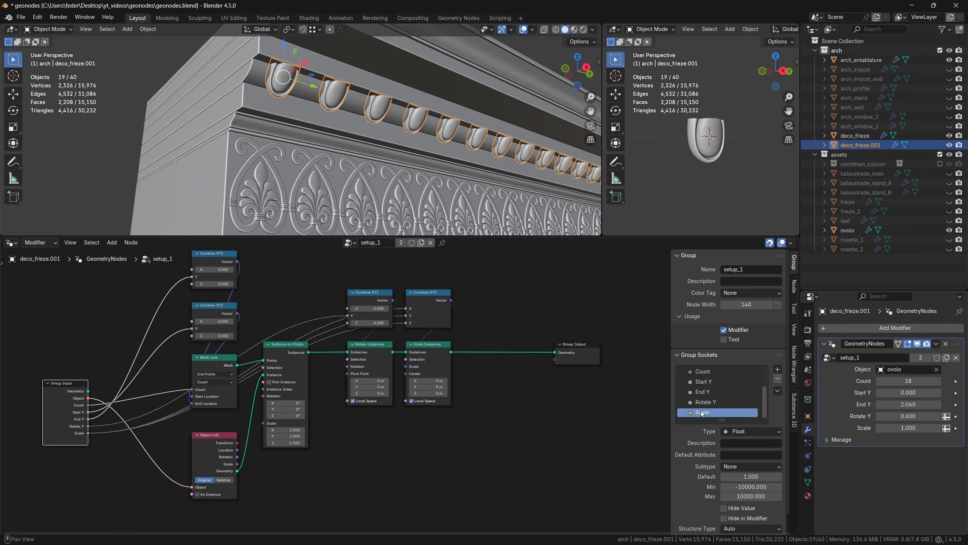
Set the ovolo row's Scale input to 0.7.
drag(909, 428, 883, 427)
click(908, 427)
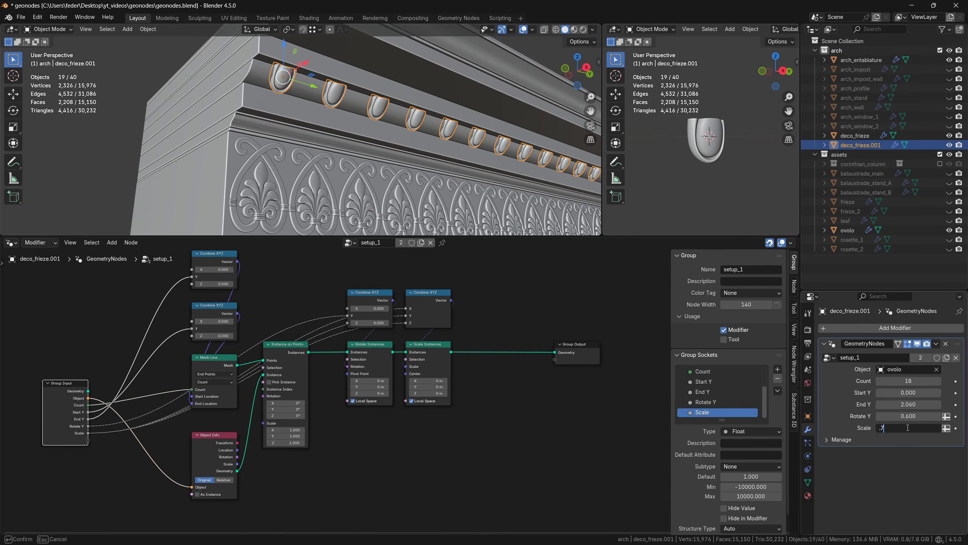
text(.7)
key(Return)
middle_drag(381, 179, 451, 200)
Add a Simple Deform modifier to the ovolo asset and place it above Subdivision.
click(710, 156)
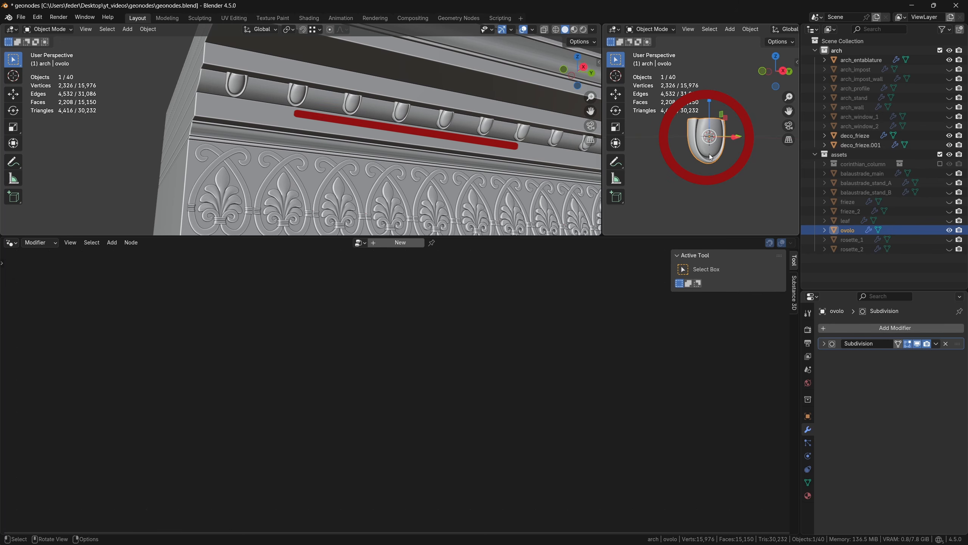
click(859, 329)
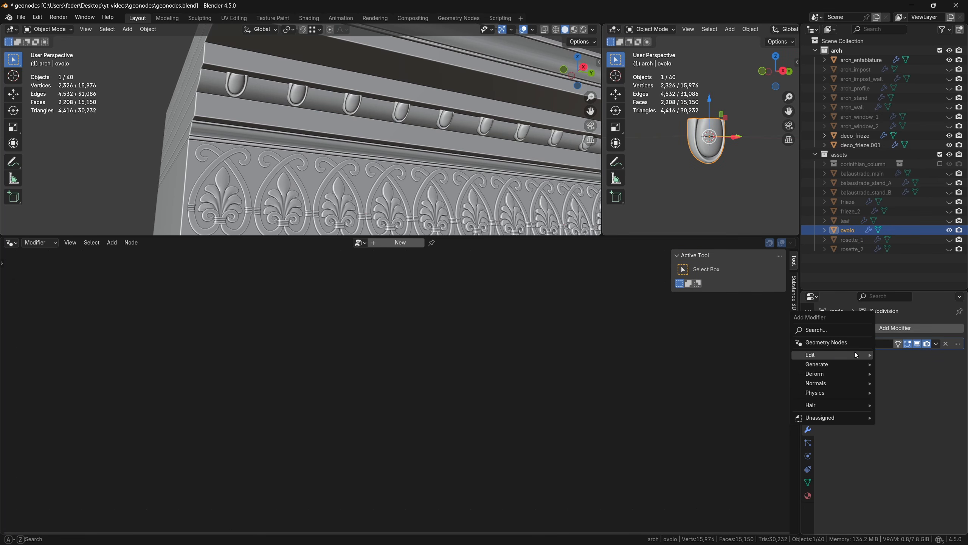
mouse_move(837, 375)
click(909, 458)
drag(958, 353, 959, 340)
Set the ovolo's Simple Deform to Bend around the Y axis with an angle of -80°.
click(878, 358)
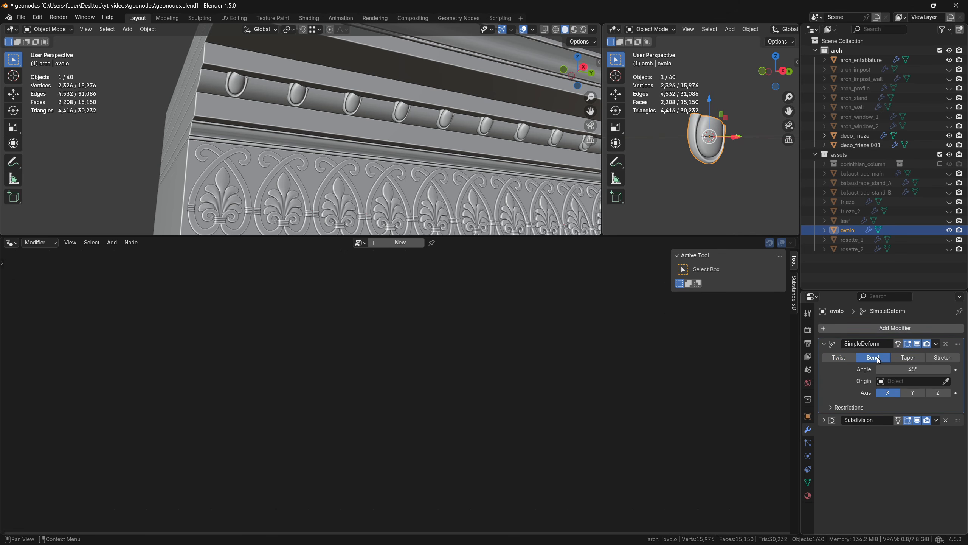
click(913, 393)
click(914, 370)
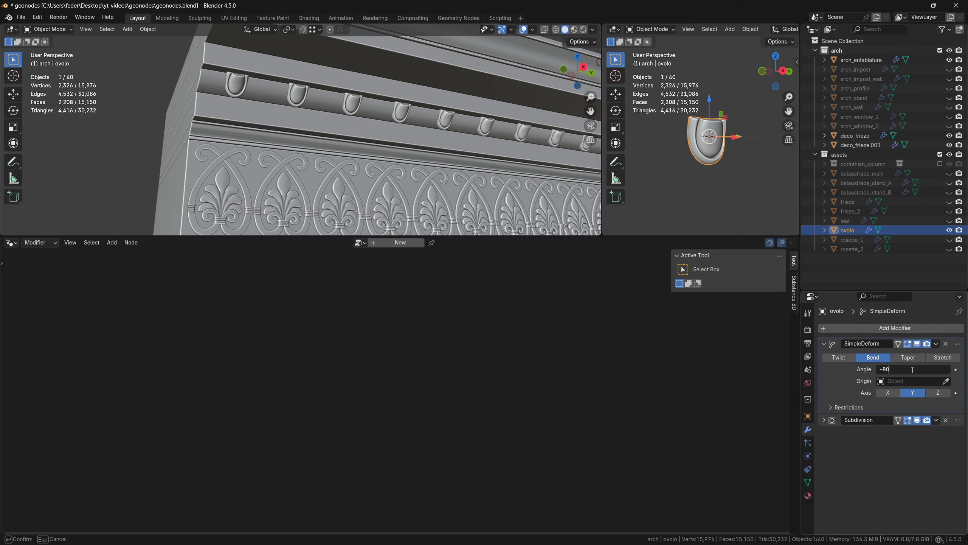
text(-80)
key(Return)
mouse_move(382, 122)
middle_down()
mouse_move(427, 135)
mouse_move(382, 111)
middle_up()
scroll(382, 112, up, 5)
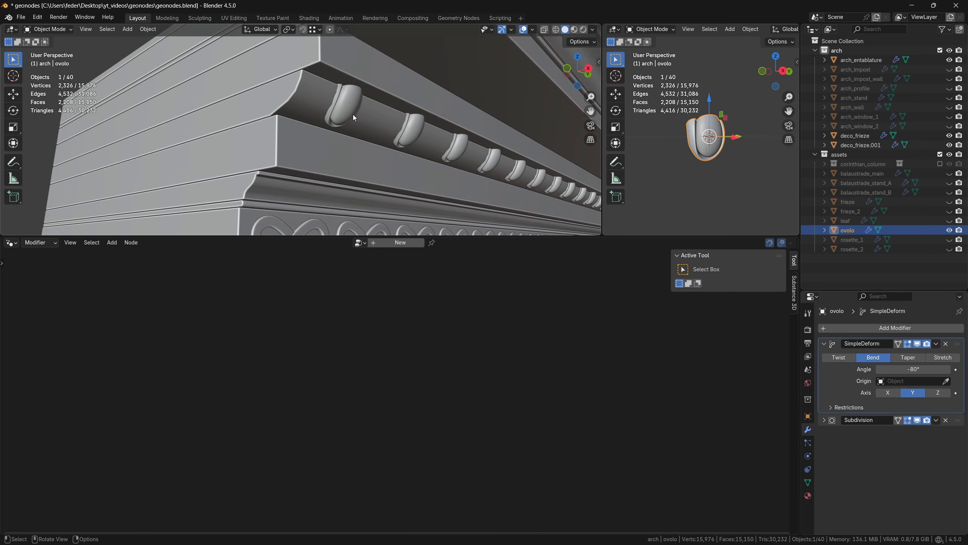
Move the ovolo row about 0.005 m along X and set its Start Y to -0.042.
click(356, 116)
key(g)
key(x)
click(363, 122)
key(KP_3)
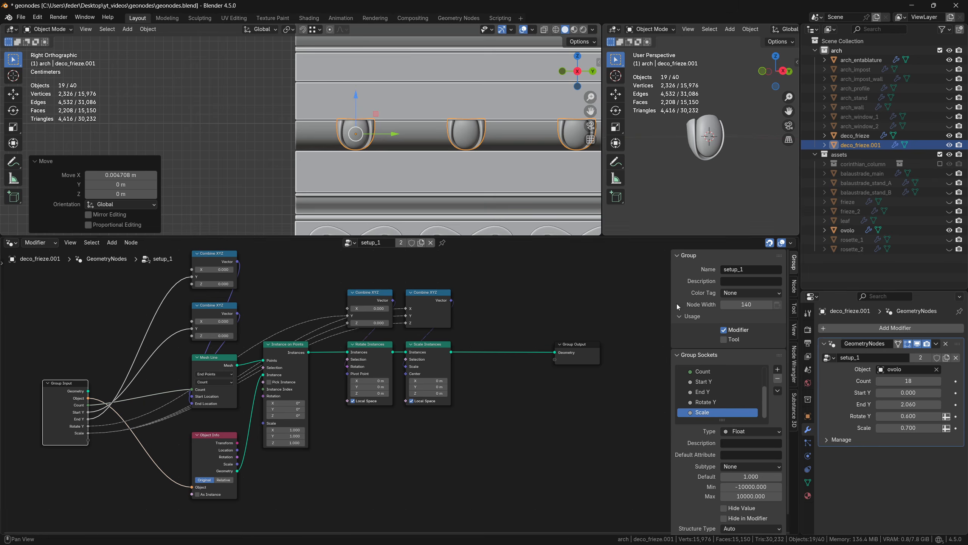
drag(908, 393, 902, 393)
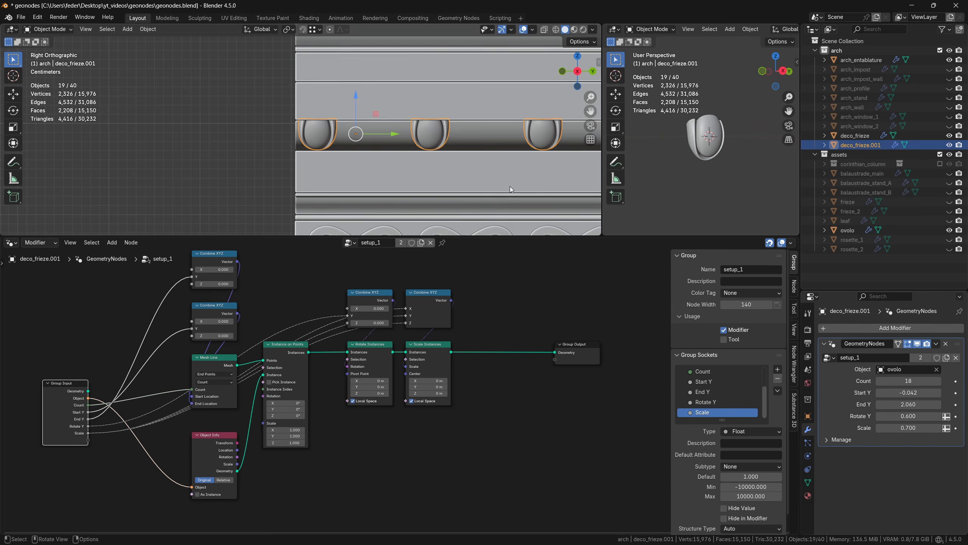
Set the ovolo row's End Y to 2.102 and raise its Count past 46 until the ornaments fill the moulding closely.
scroll(450, 151, down, 6)
scroll(450, 151, up, 9)
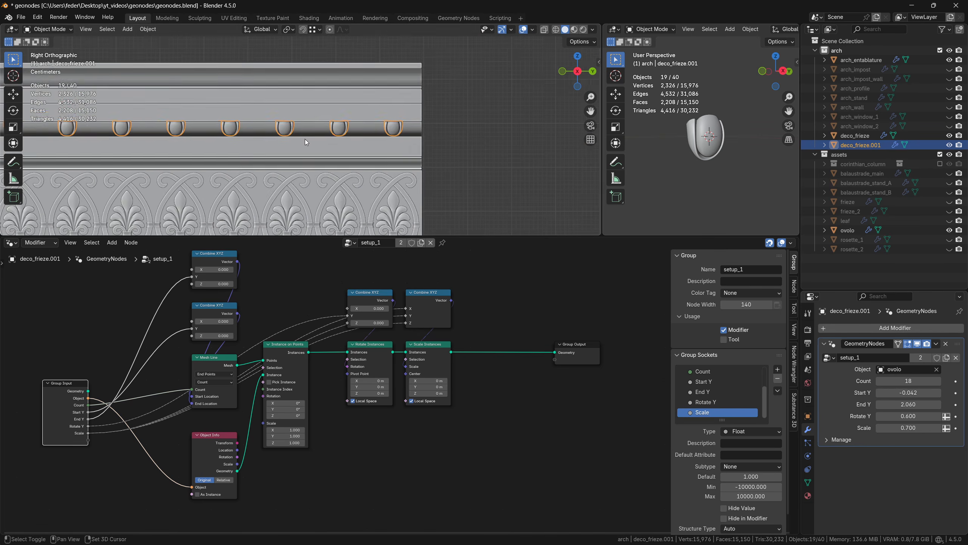
shift+middle_drag(467, 144, 360, 144)
drag(909, 404, 923, 381)
scroll(450, 151, down, 5)
scroll(450, 151, up, 5)
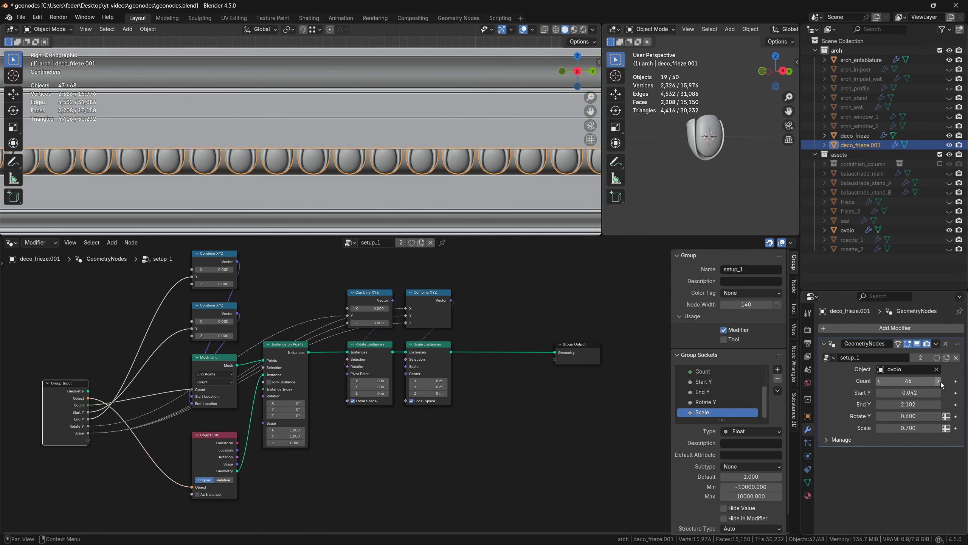
click(939, 381)
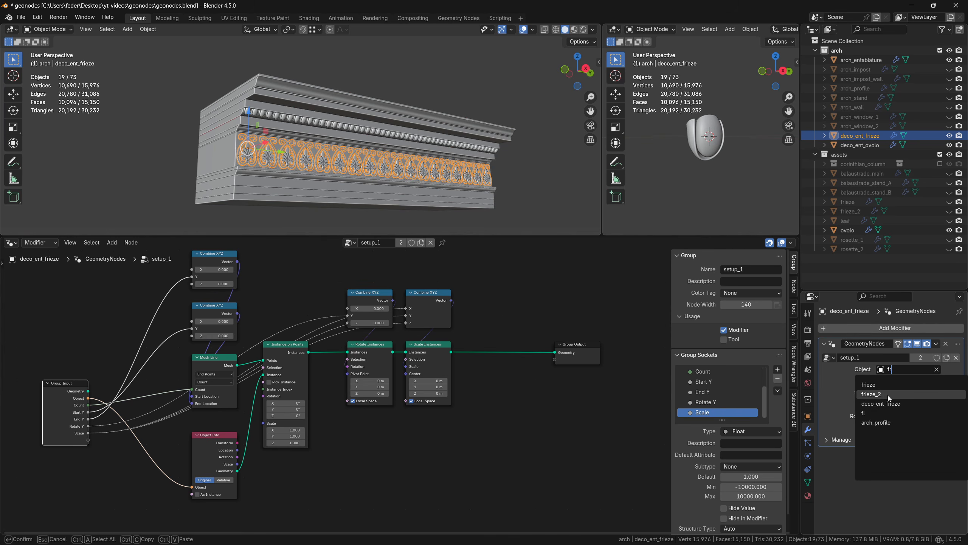
Switch deco_ent_frieze's object to frieze_2, with Scale reduced to 0.381 and Count to 2.
click(888, 395)
click(552, 207)
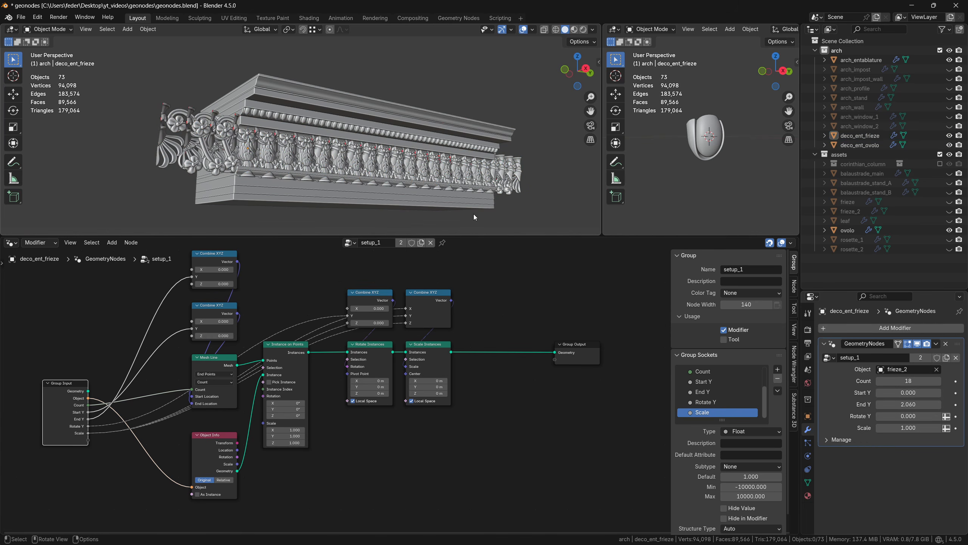
click(428, 170)
drag(909, 428, 883, 427)
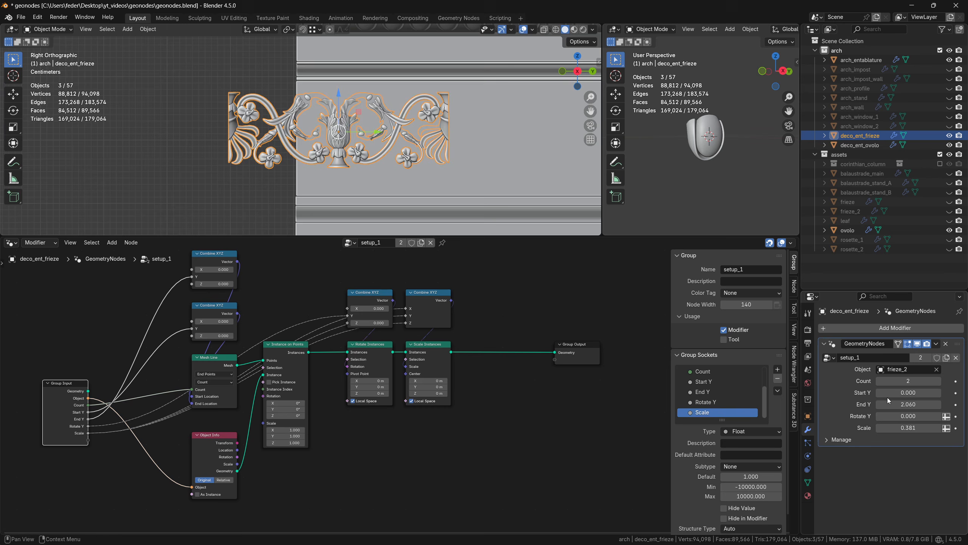
Fit the frieze row with Start Y 0.108, End Y 1.861, Count 5, Rotate Y 0.023 and Scale 0.480, lowered about 0.011 m along Z.
drag(909, 393, 921, 393)
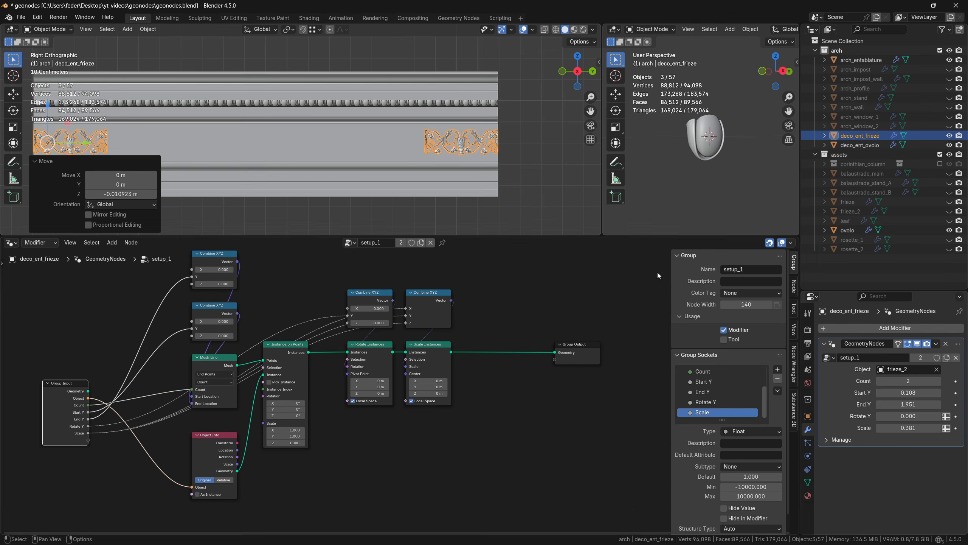
click(937, 380)
click(937, 381)
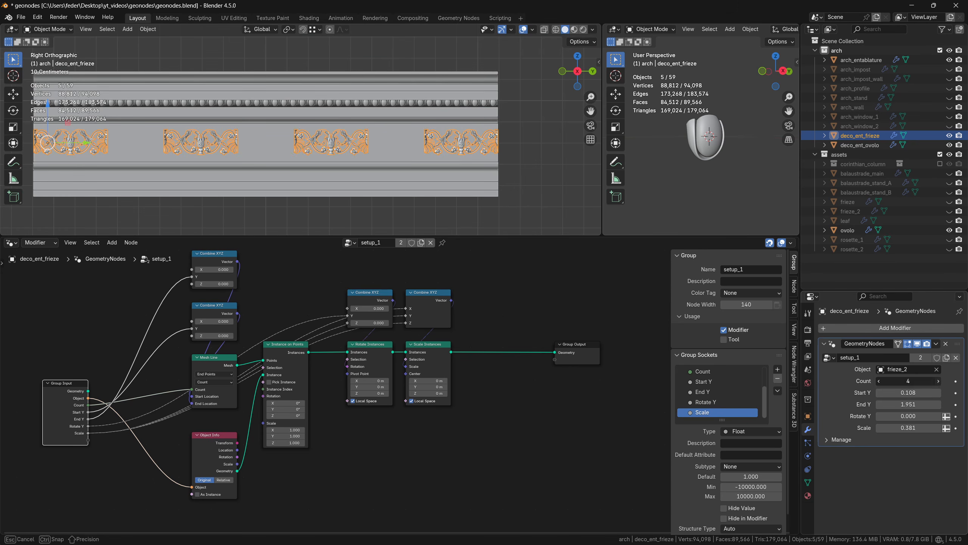
click(937, 380)
drag(908, 428, 921, 427)
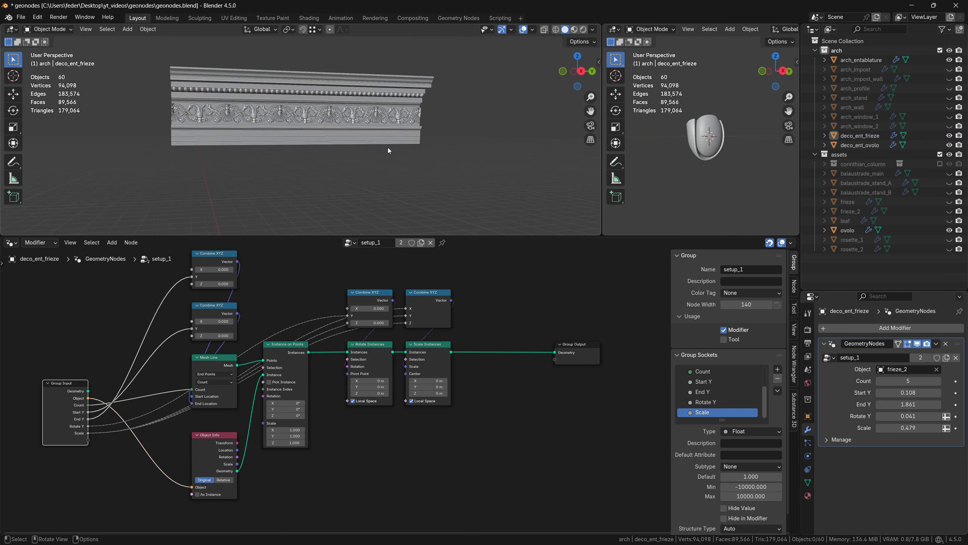
middle_drag(388, 146, 374, 162)
scroll(380, 135, up, 3)
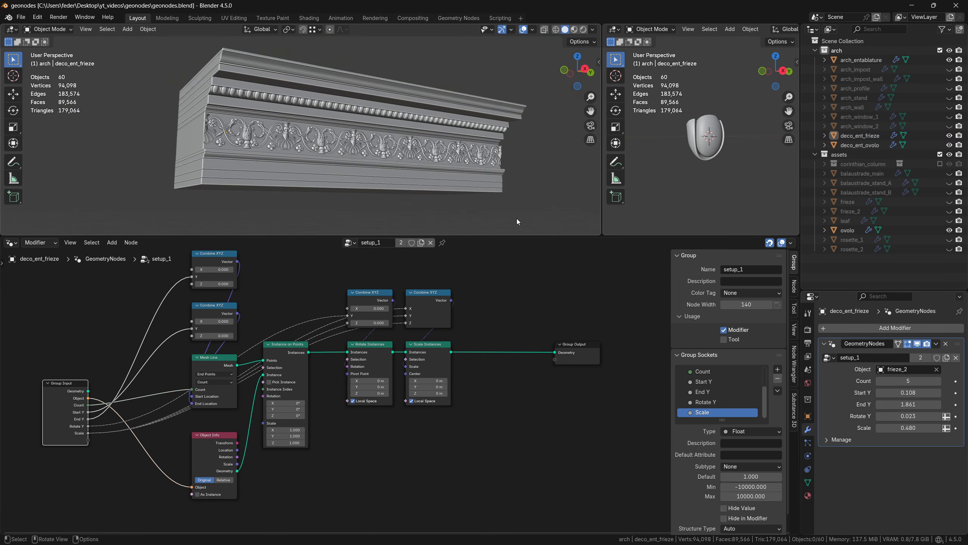
Unhide arch_stand and bring the whole stand into view.
click(950, 98)
scroll(477, 170, down, 4)
middle_drag(477, 171, 433, 127)
shift+middle_drag(426, 174, 433, 128)
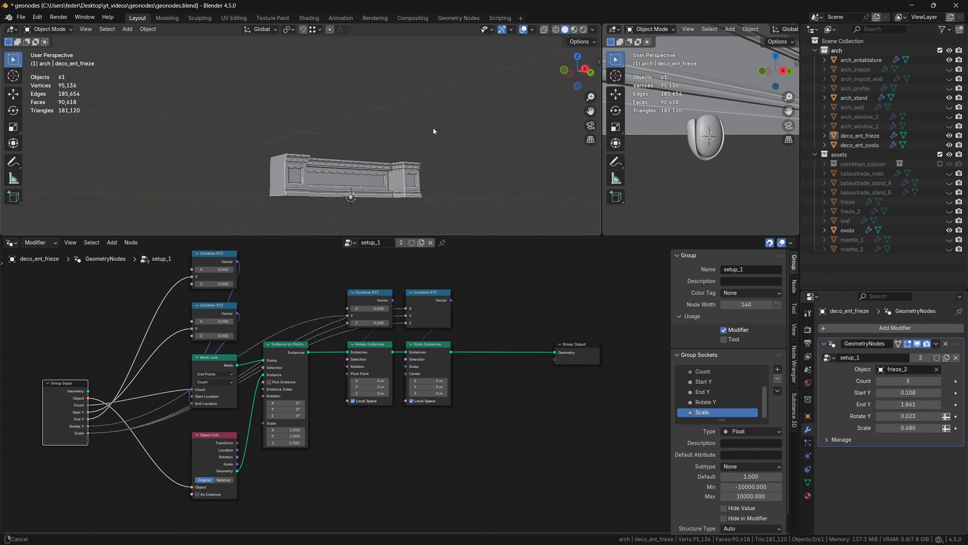
scroll(436, 175, up, 3)
shift+middle_drag(436, 182, 415, 154)
Hide the ovolo asset and show balaustrade_main.
click(949, 230)
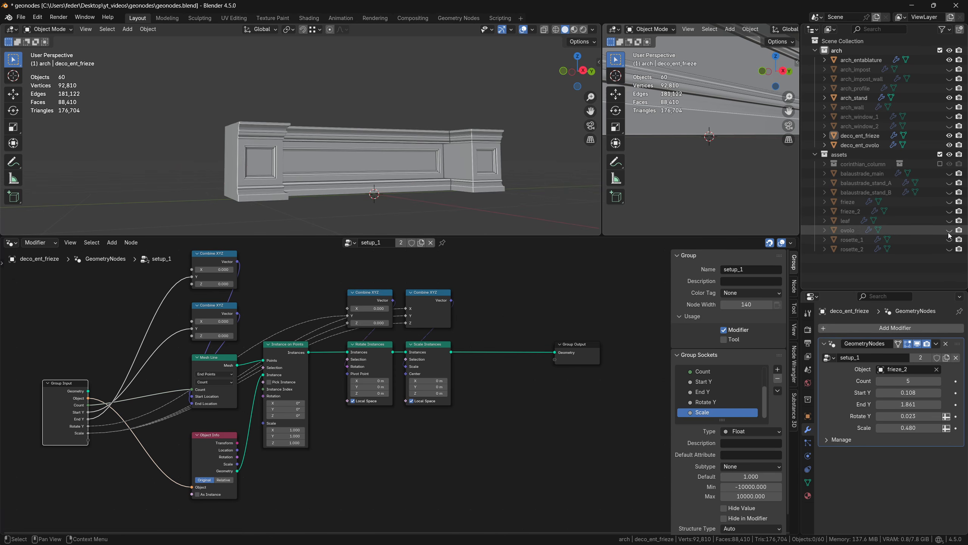
click(950, 173)
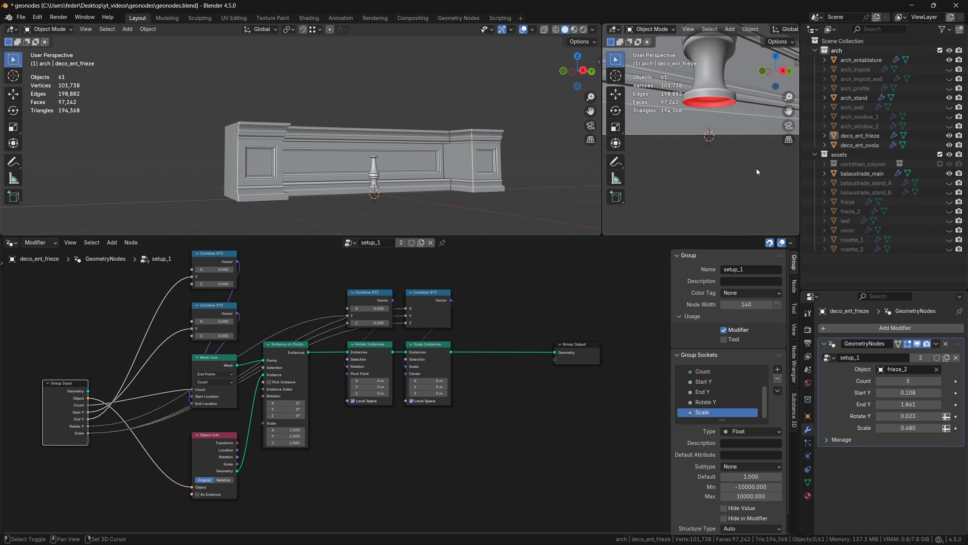
middle_drag(756, 169, 735, 141)
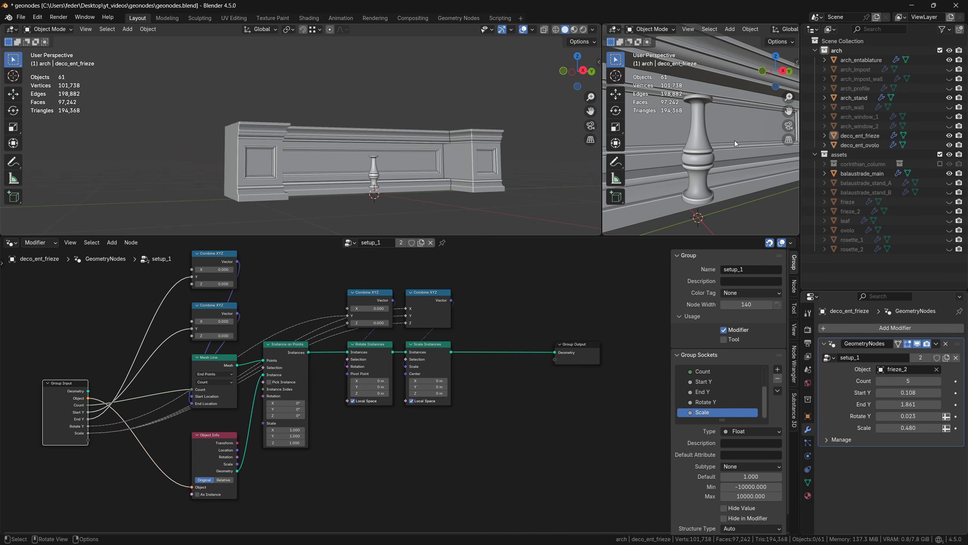
Preview balaustrade_stand_A and balaustrade_stand_B one after the other, hiding each again.
click(949, 183)
click(949, 183)
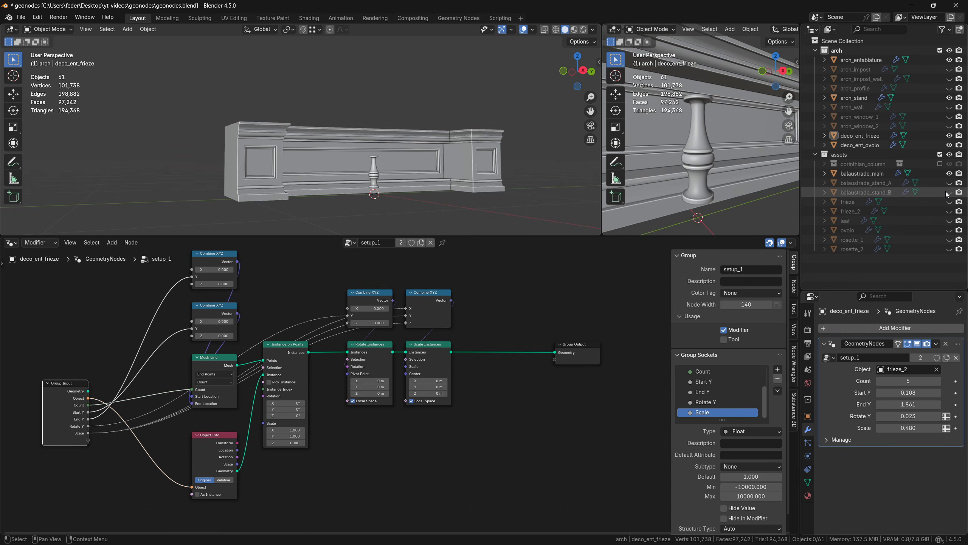
click(950, 192)
click(950, 193)
Create a collection named bala inside assets and move balaustrade_main and balaustrade_stand_A into it.
right_click(847, 156)
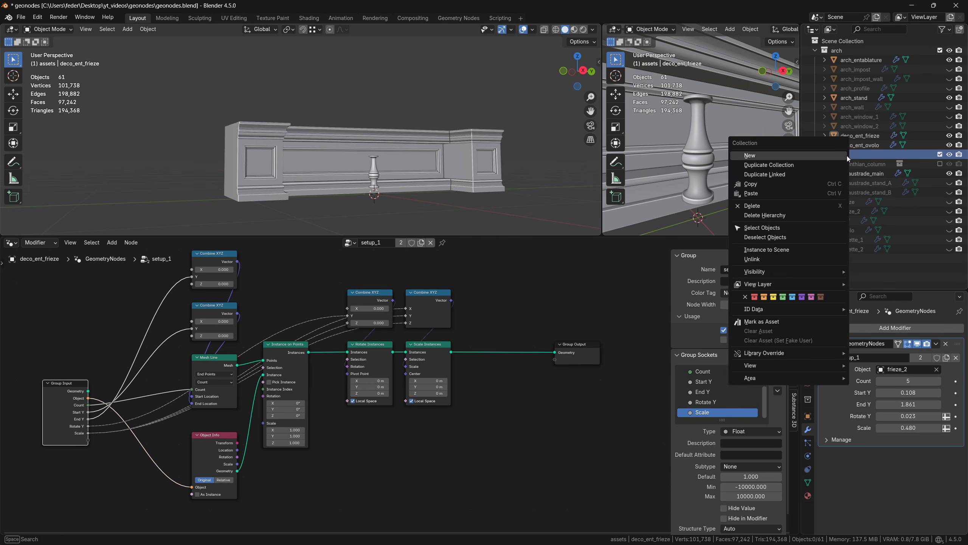
click(847, 156)
double_click(855, 173)
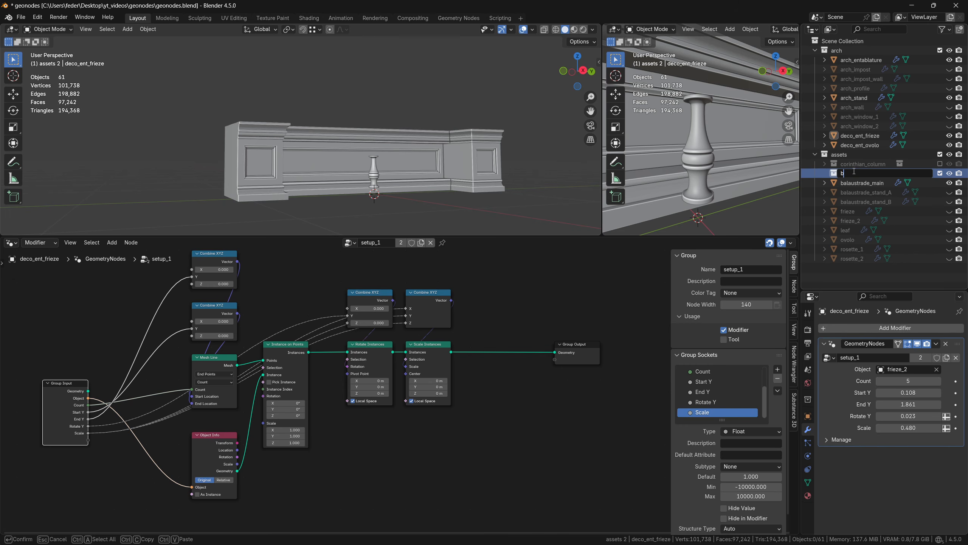
text(bala)
key(Return)
mouse_move(858, 184)
mouse_down()
mouse_move(864, 175)
mouse_move(849, 173)
mouse_up()
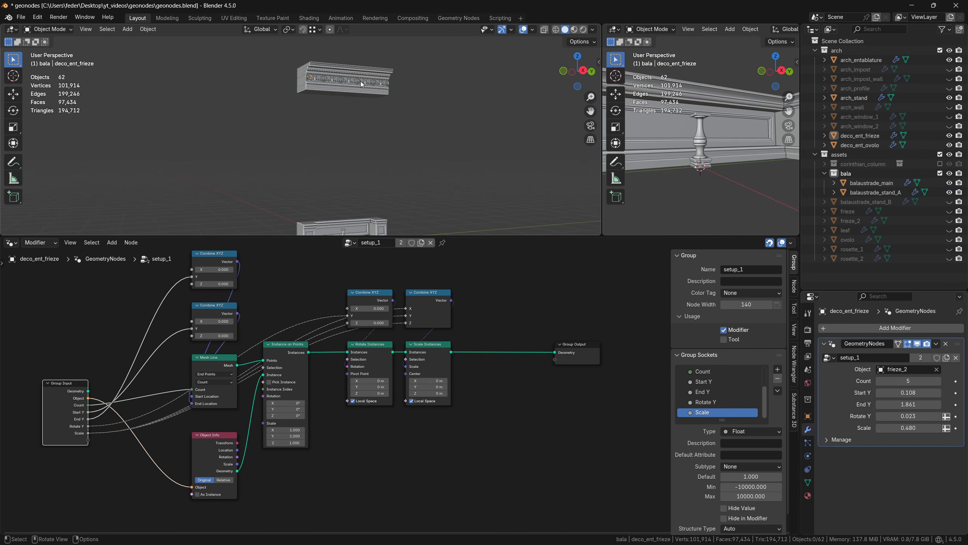
Duplicate the entablature's frieze row and lower the copy about 3.629 m along Z onto the arch stand.
click(360, 81)
key(shift+d)
key(Escape)
key(g)
key(z)
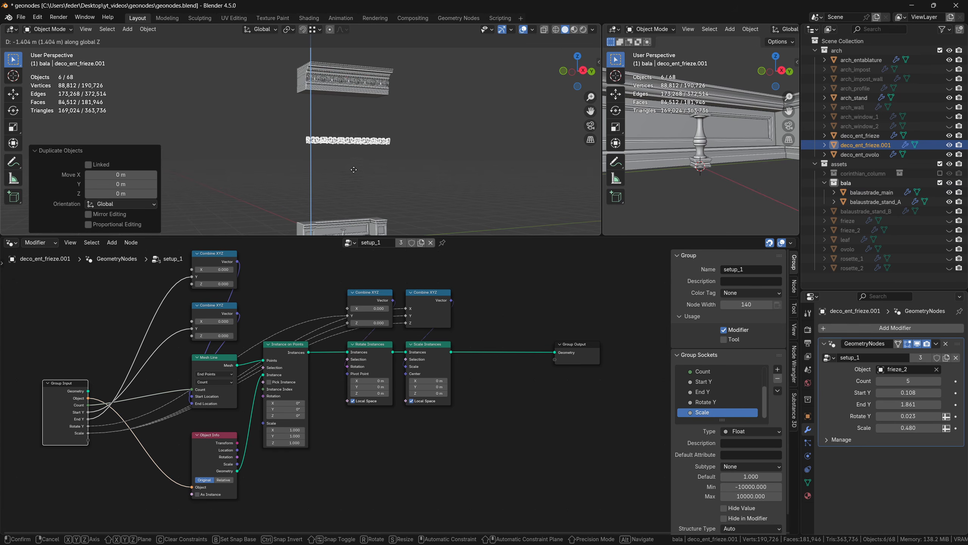
click(374, 142)
key(KP_Decimal)
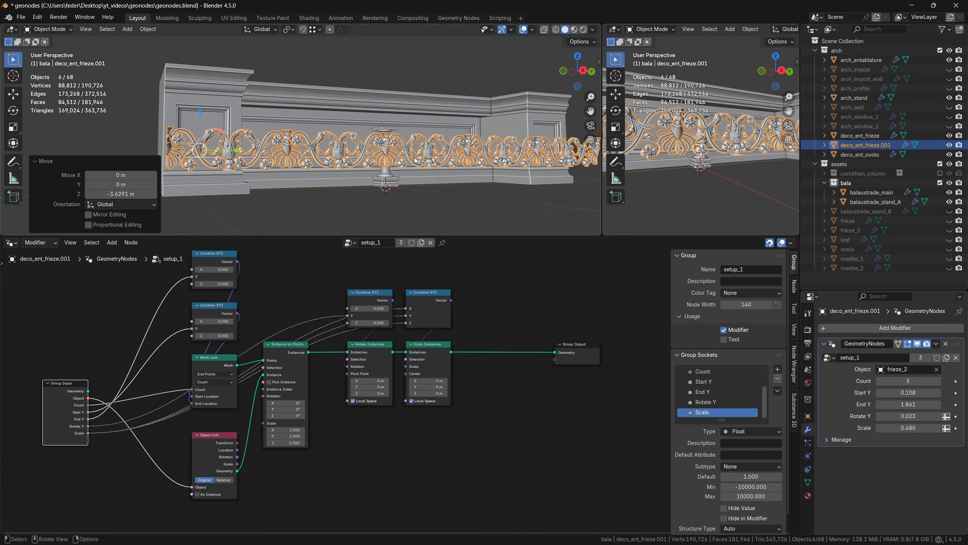
Bring the bala collection into setup_1 as a Collection Info node and connect its instances to the Instance input of Instance on Points.
drag(846, 183, 282, 473)
middle_drag(282, 473, 363, 462)
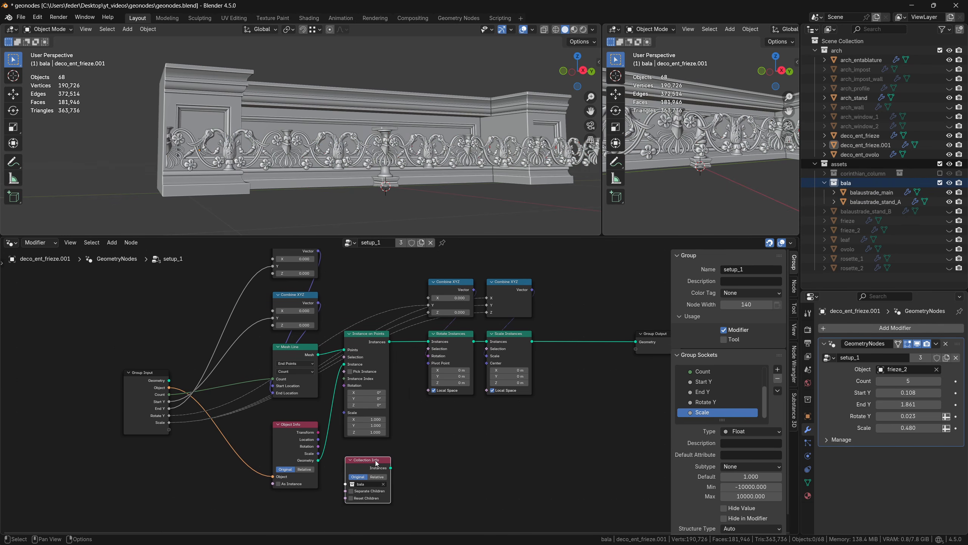
drag(377, 463, 415, 438)
drag(356, 365, 356, 364)
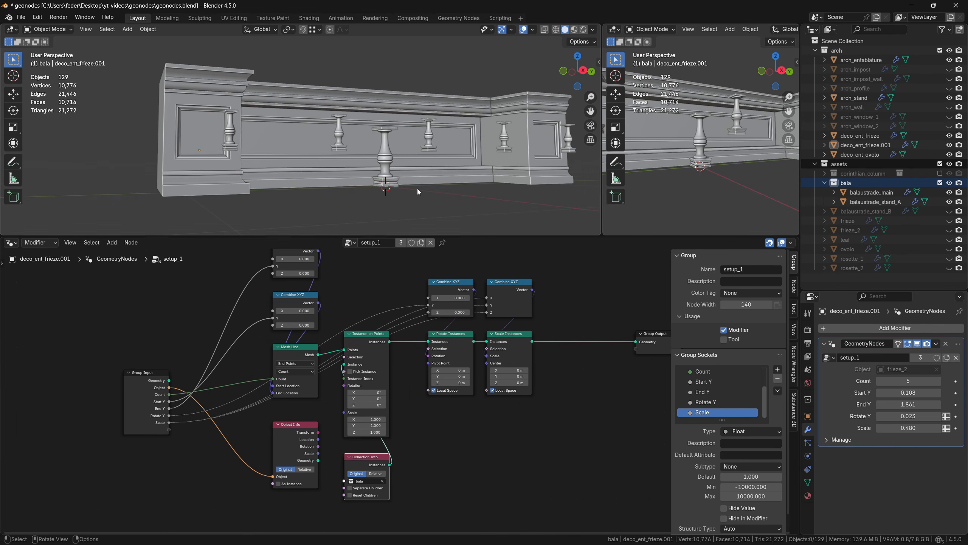
Compare the instanced rows on the entablature and stand, and add a Menu Switch node beside Collection Info.
ctrl+middle_drag(425, 112, 417, 232)
scroll(383, 162, up, 6)
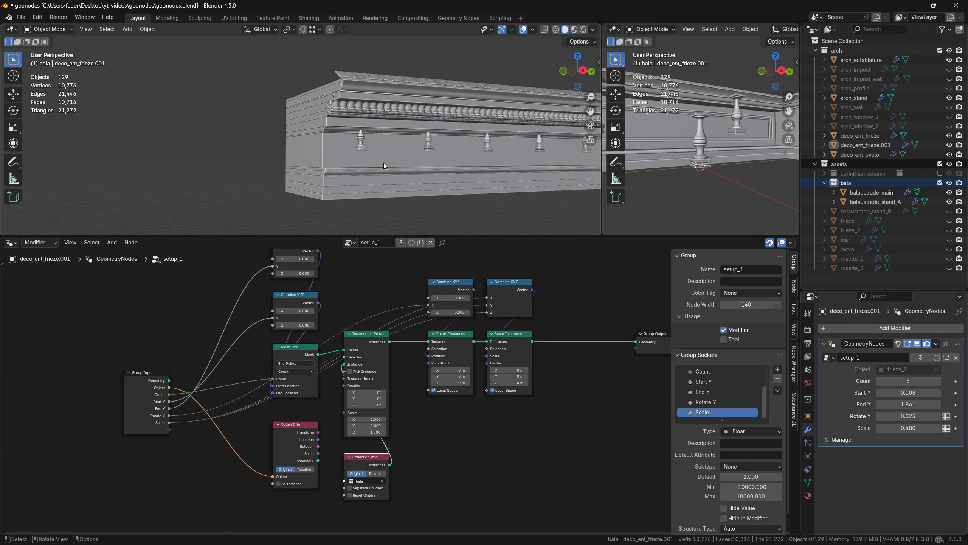
scroll(384, 164, down, 5)
shift+middle_drag(378, 99, 375, 198)
scroll(381, 187, up, 5)
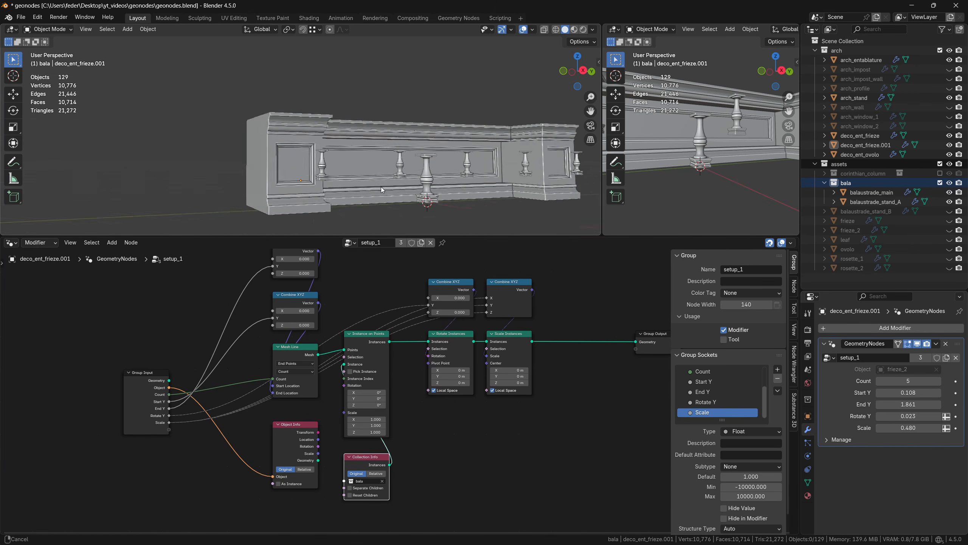
middle_drag(399, 463, 431, 433)
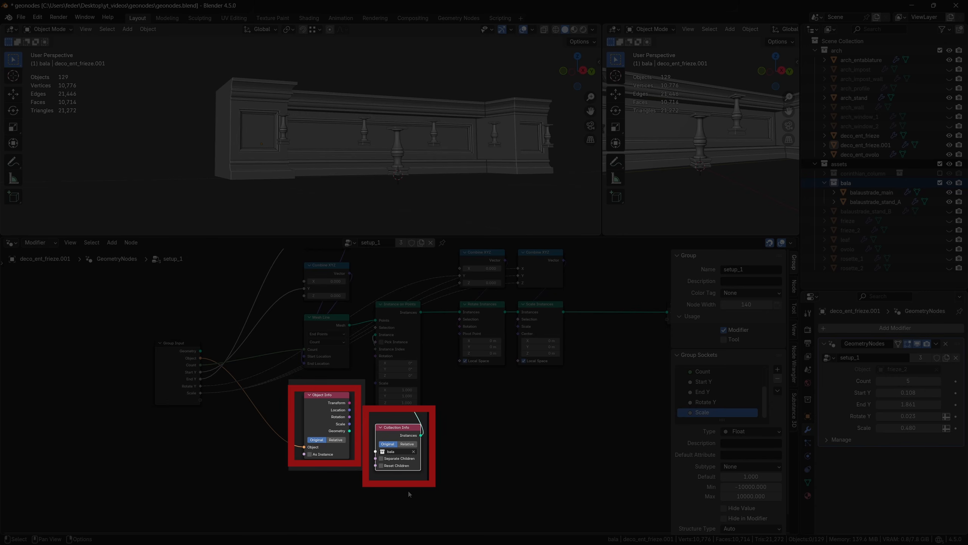
key(shift+a)
text(sw)
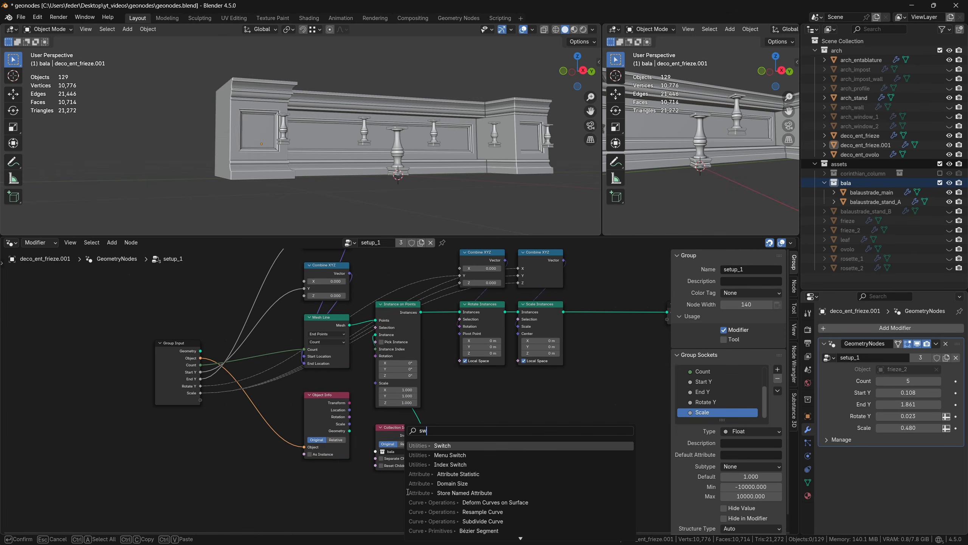
text(itch)
key(Down)
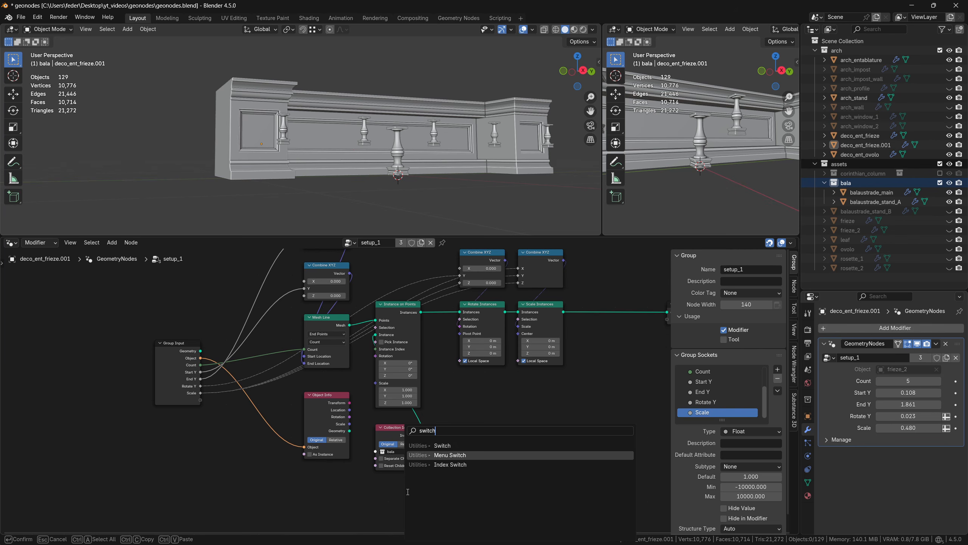
key(Return)
click(446, 413)
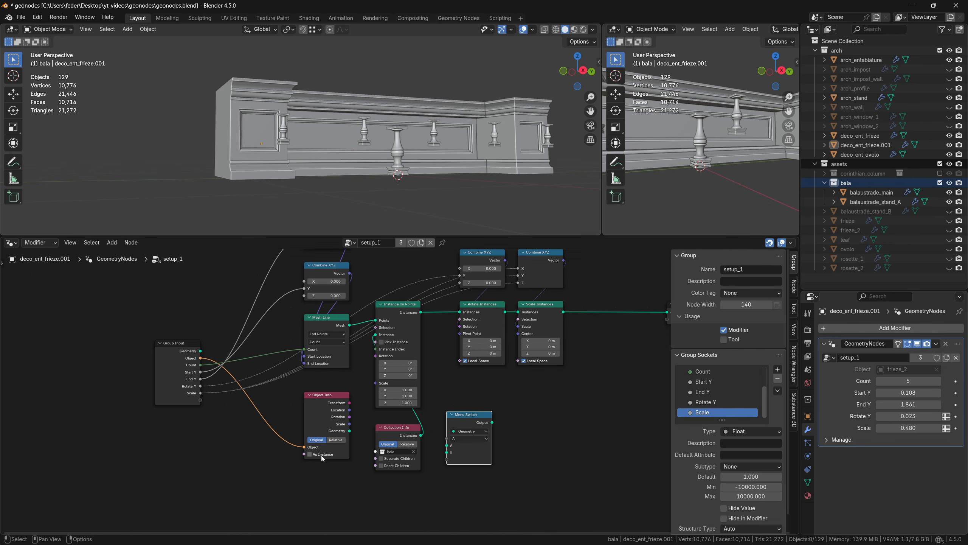
Connect Object Info geometry and Collection Info instances to Menu Switch items A and B, and its output to the Instance input.
scroll(323, 457, up, 1)
drag(342, 439, 447, 470)
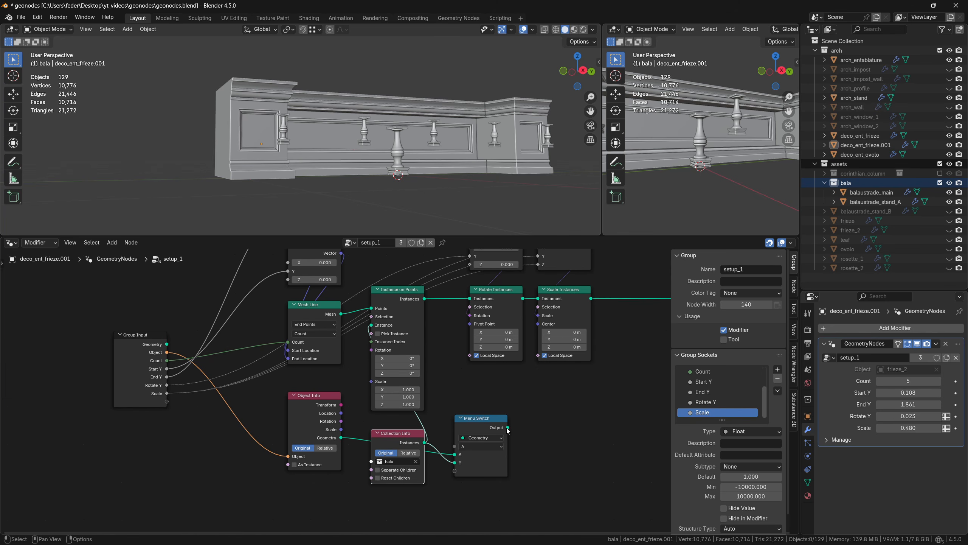
drag(508, 427, 378, 328)
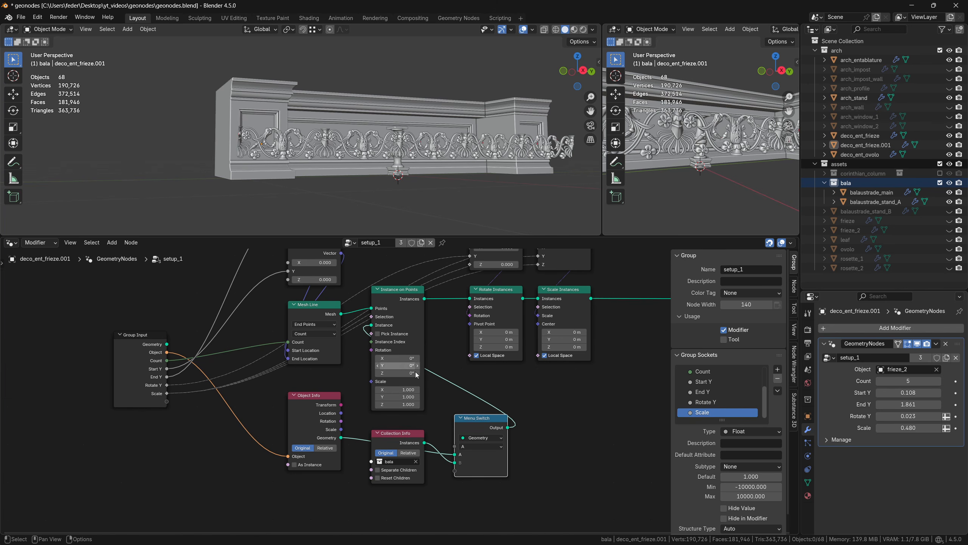
Tidy the Collection Info and Menu Switch nodes and expose the menu as a group input named Type, placed above Object.
middle_drag(440, 436, 451, 420)
drag(424, 420, 341, 464)
drag(493, 413, 406, 407)
drag(202, 396, 406, 441)
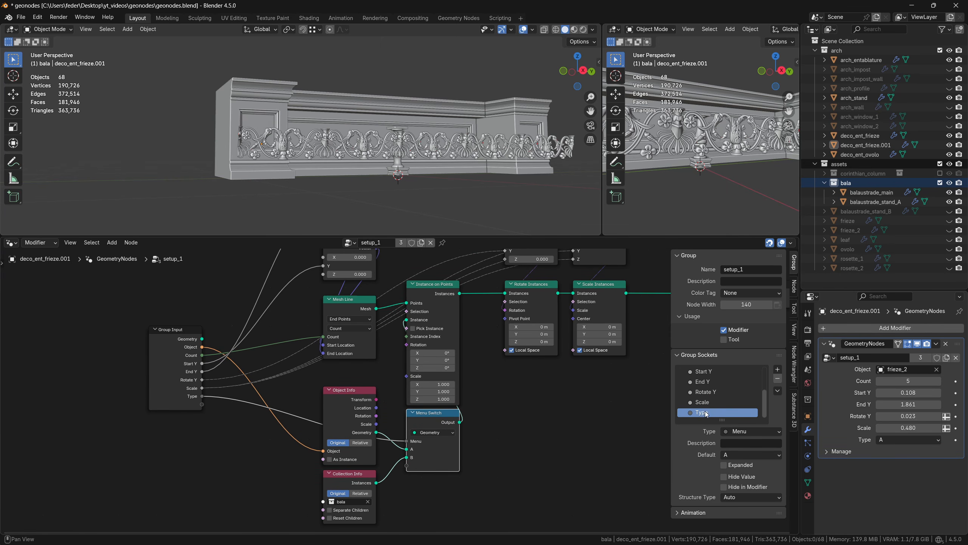
drag(720, 369, 722, 381)
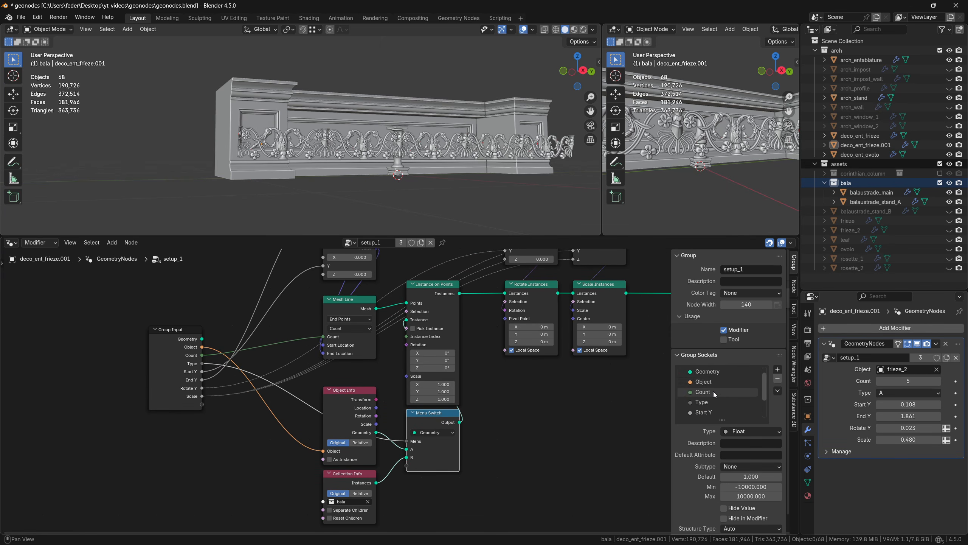
Rename the Menu Switch items A and B to Object and Collection.
click(794, 286)
double_click(686, 379)
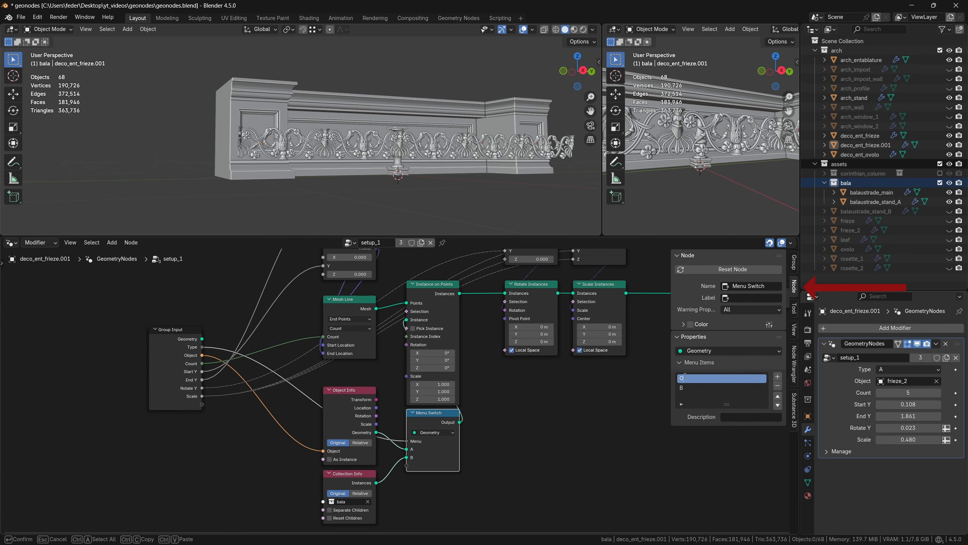
key(Return)
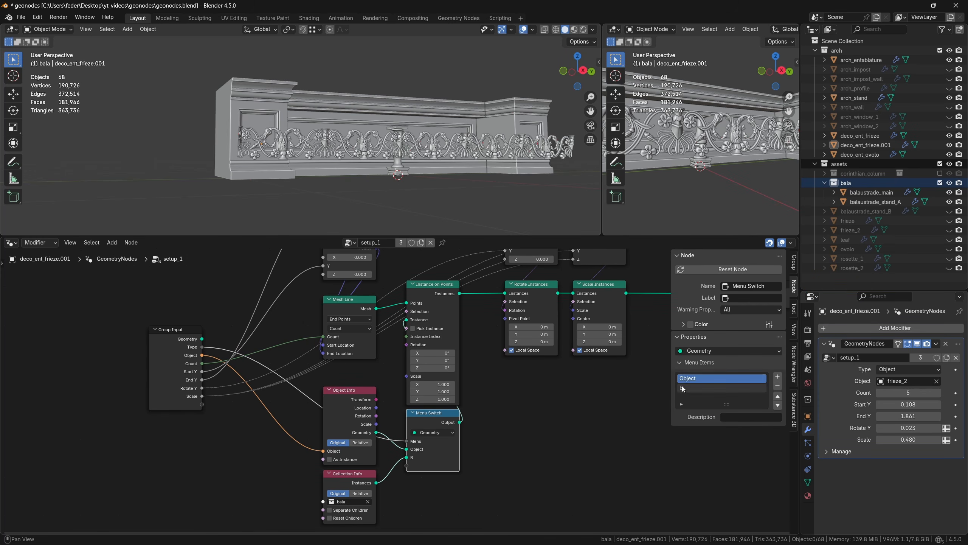
double_click(681, 388)
text(Collectio)
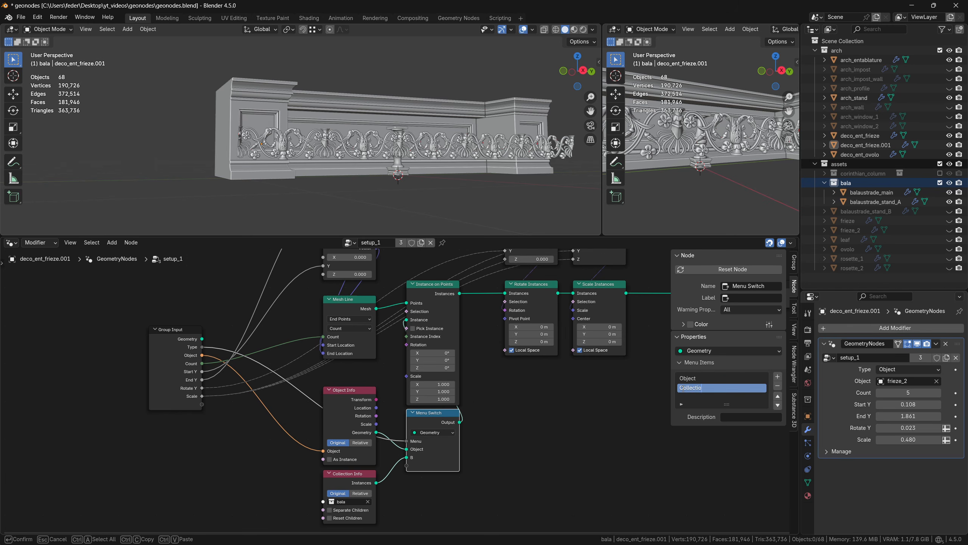
text(n)
key(Return)
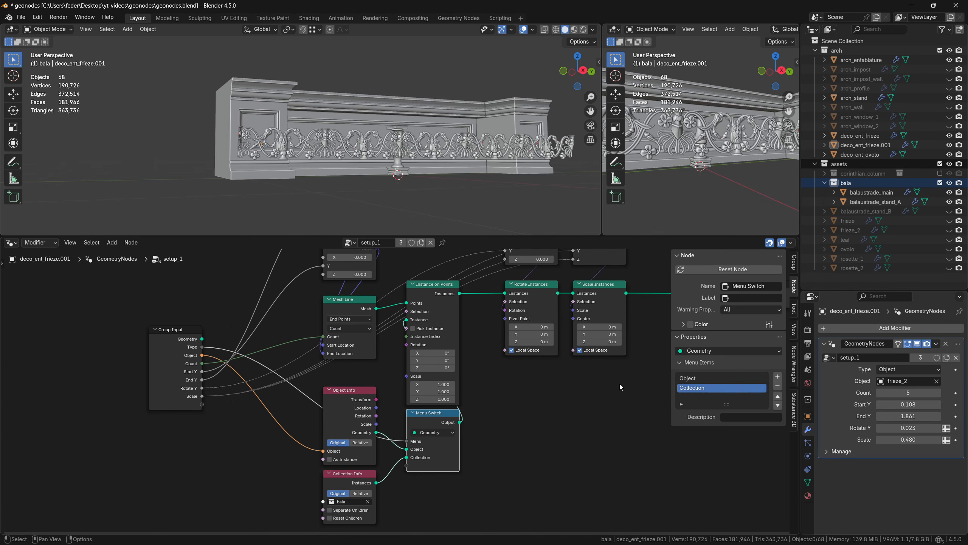
Select the duplicated frieze row on the stand and set its Type to Collection.
scroll(508, 154, down, 3)
shift+middle_drag(460, 81, 485, 172)
scroll(429, 147, up, 2)
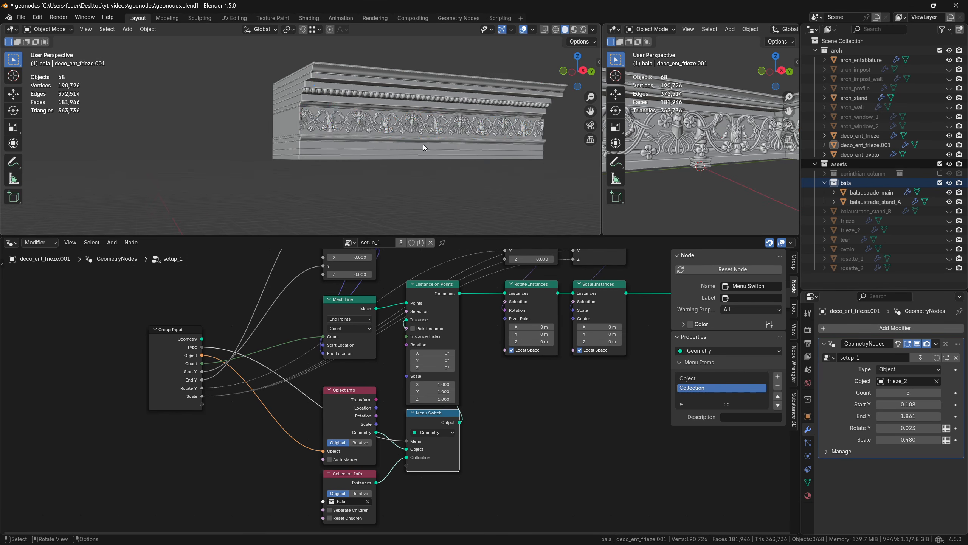
click(413, 127)
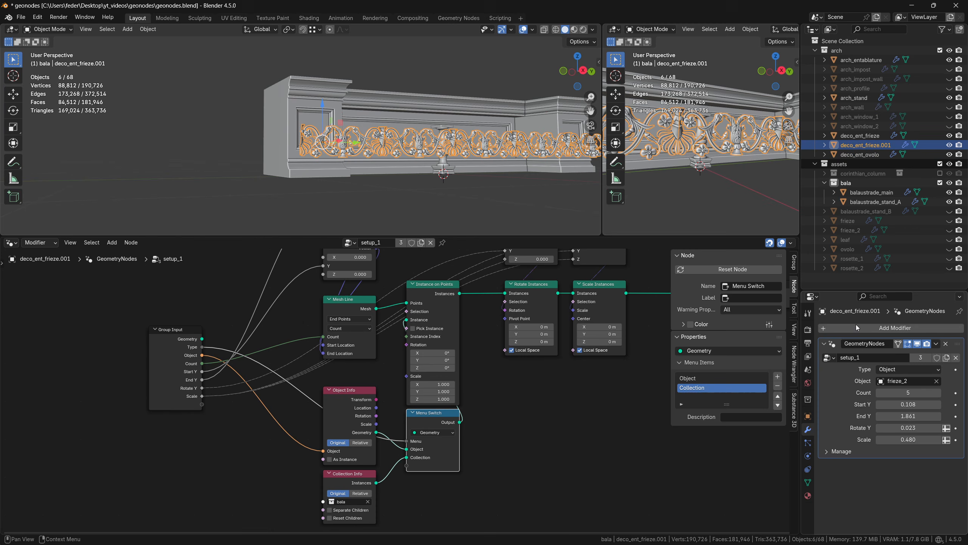
click(903, 369)
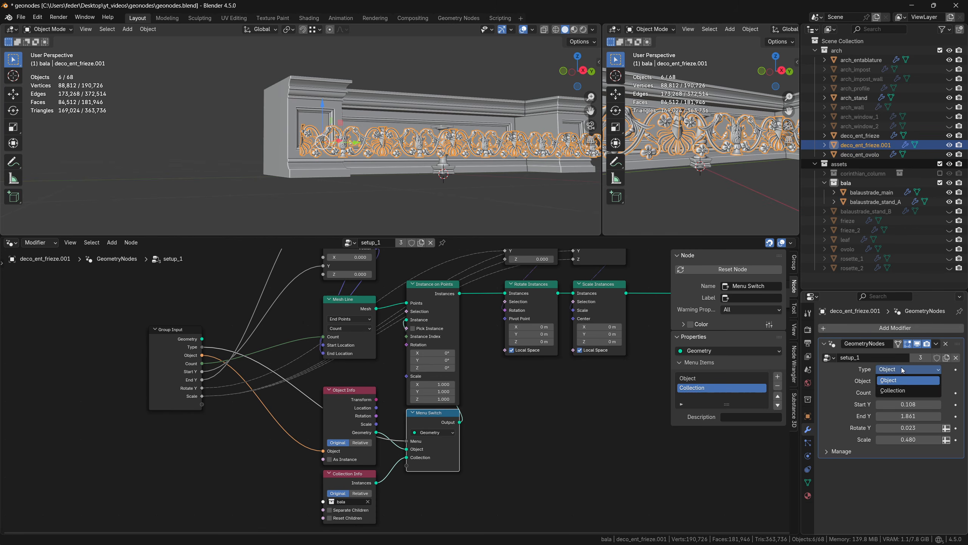
click(900, 390)
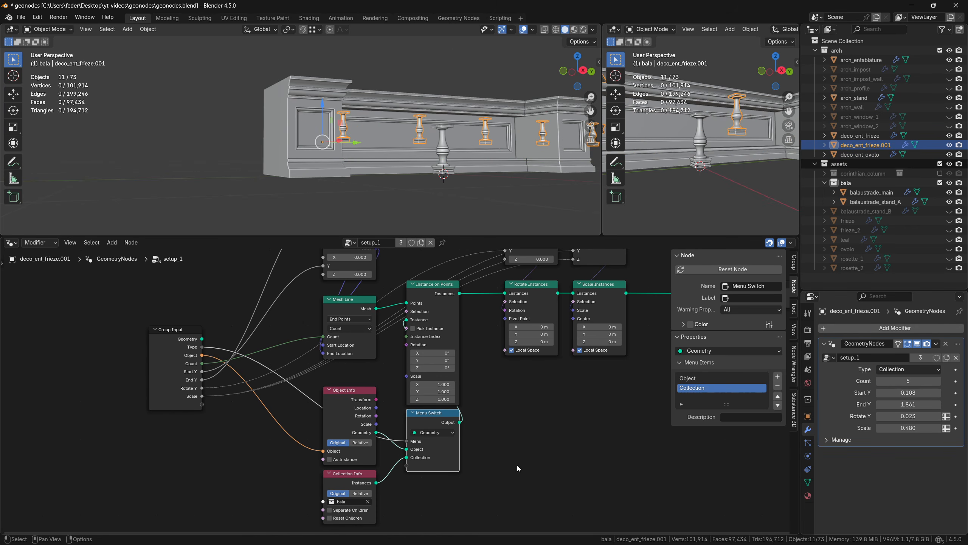
Expose the Collection Info node's collection as a group input and place it between Object and Count.
middle_drag(288, 465, 266, 455)
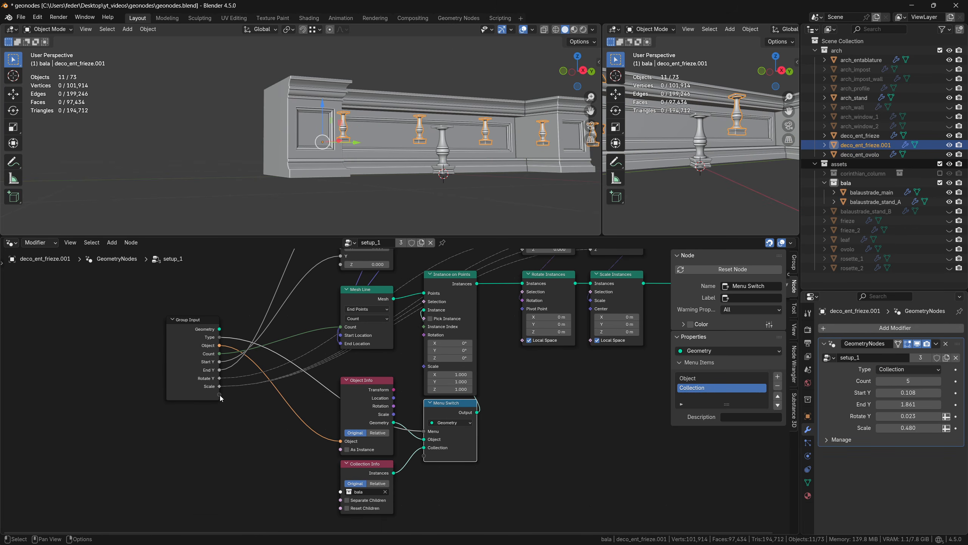
drag(219, 395, 340, 492)
click(795, 262)
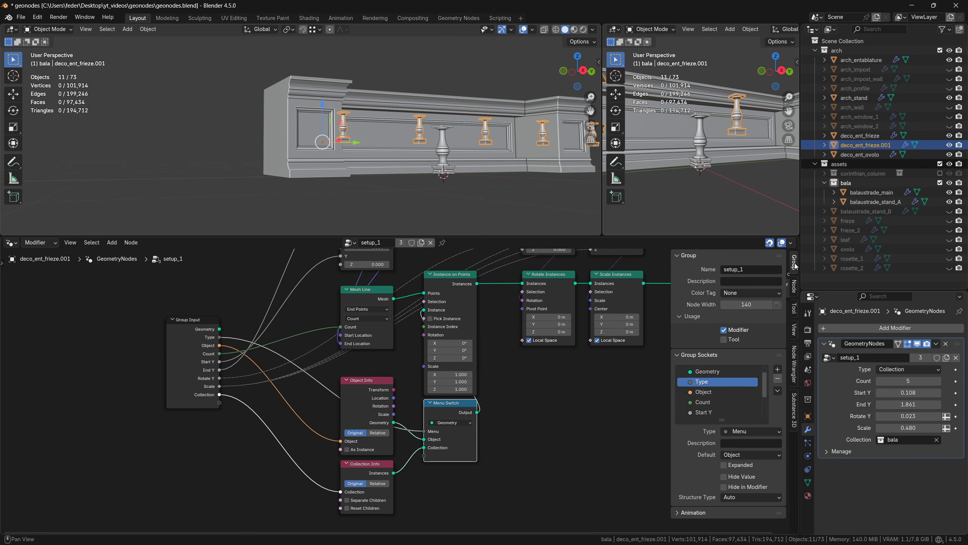
mouse_move(716, 412)
mouse_down()
mouse_move(723, 371)
mouse_move(720, 395)
mouse_up()
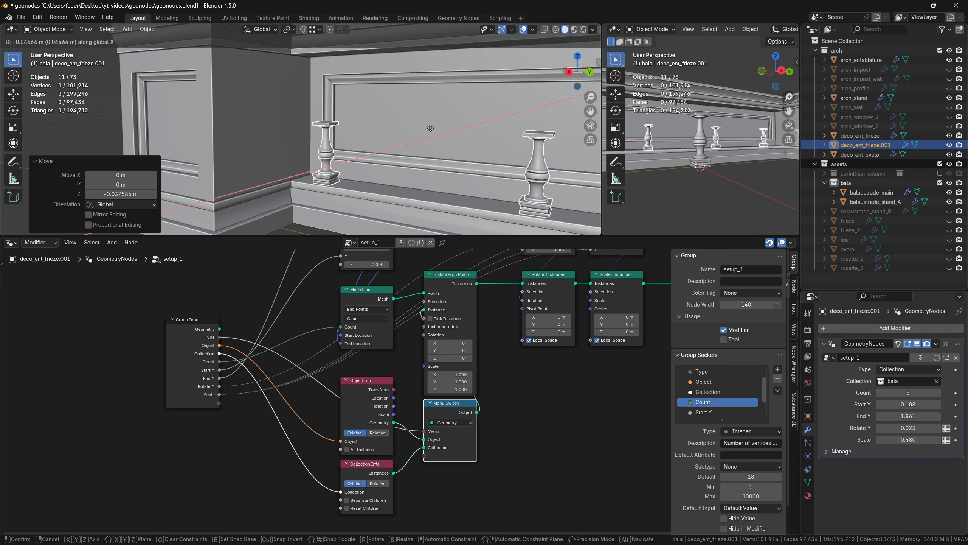
Shift the baluster row about -0.045 m along X and -0.032 m along Y, and set its Scale to 1.000.
click(431, 128)
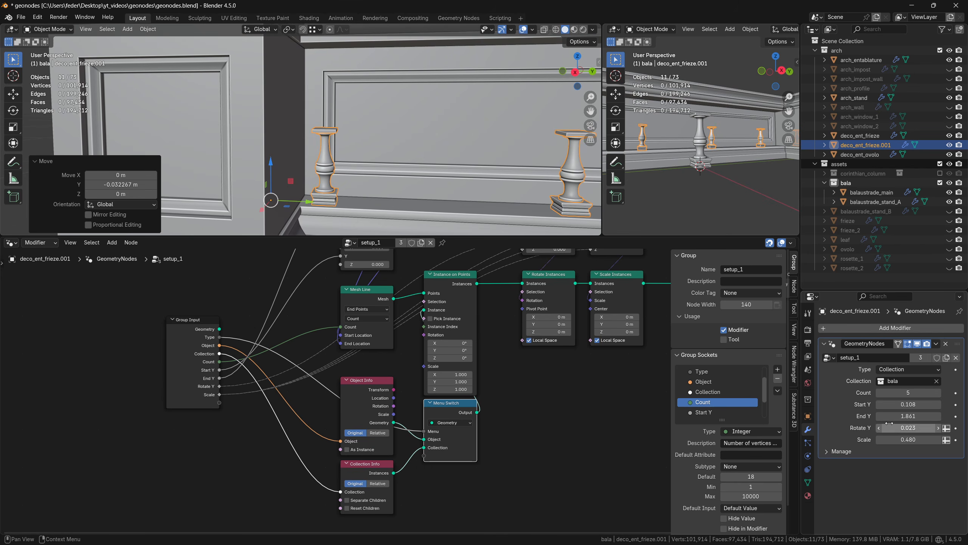
click(904, 437)
key(Return)
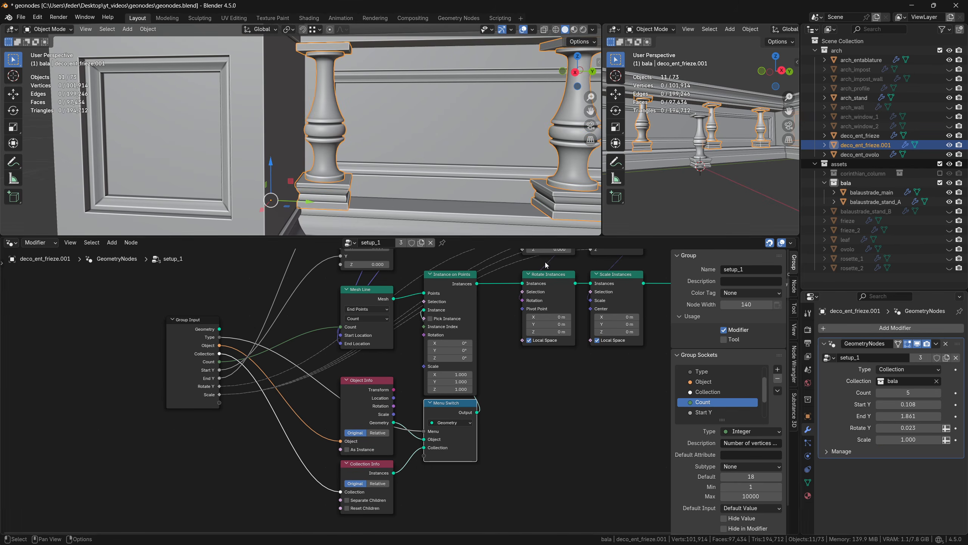
Nudge the full-size baluster row about 0.004 m along X on the stand's ledge.
middle_drag(355, 168, 311, 177)
middle_drag(310, 176, 286, 186)
key(g)
key(x)
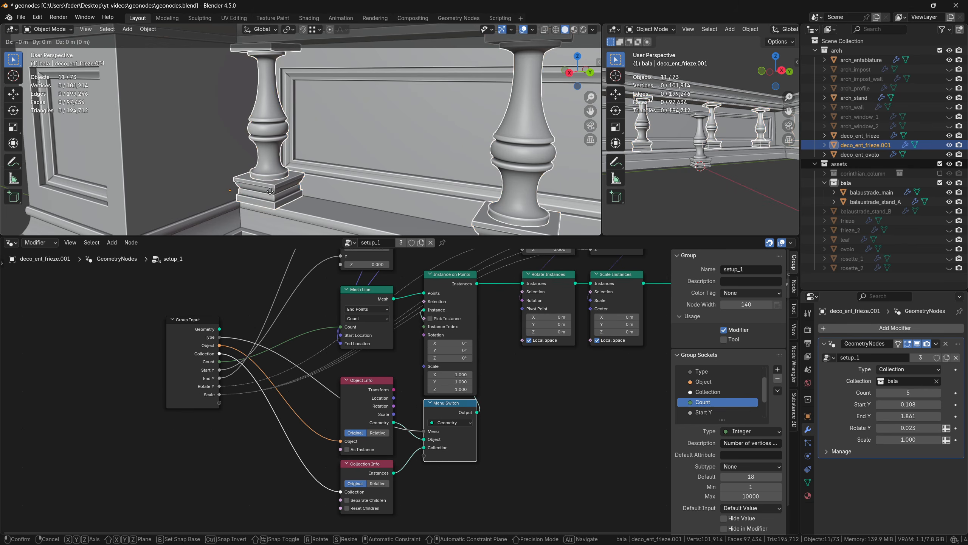
click(273, 190)
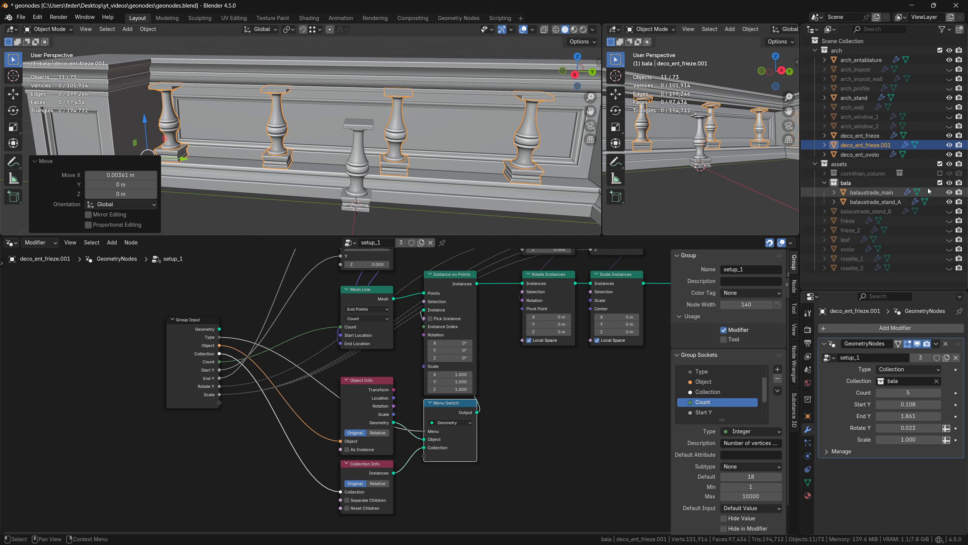
Exclude the bala collection from the view layer and set the baluster row's End Y to 1.599 and Count to 6.
click(940, 184)
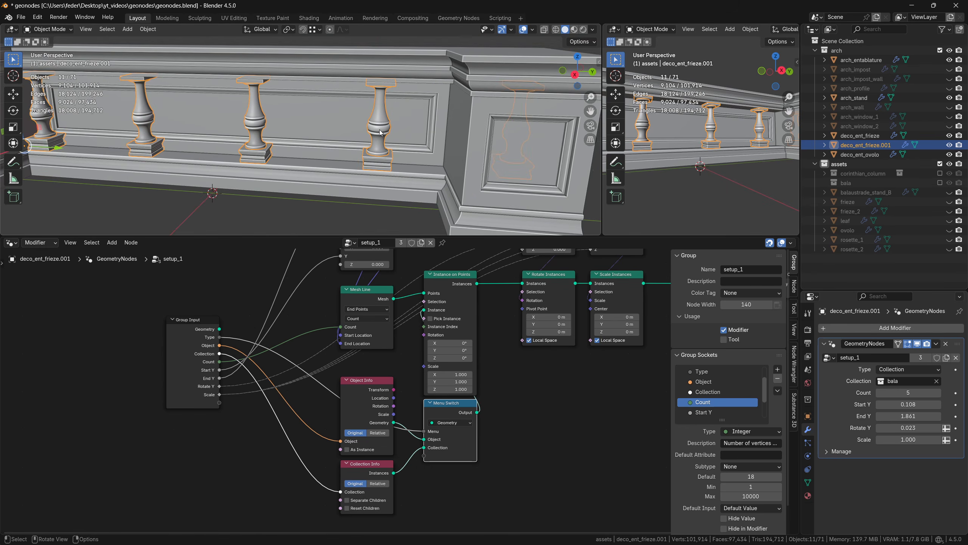
drag(909, 416, 877, 416)
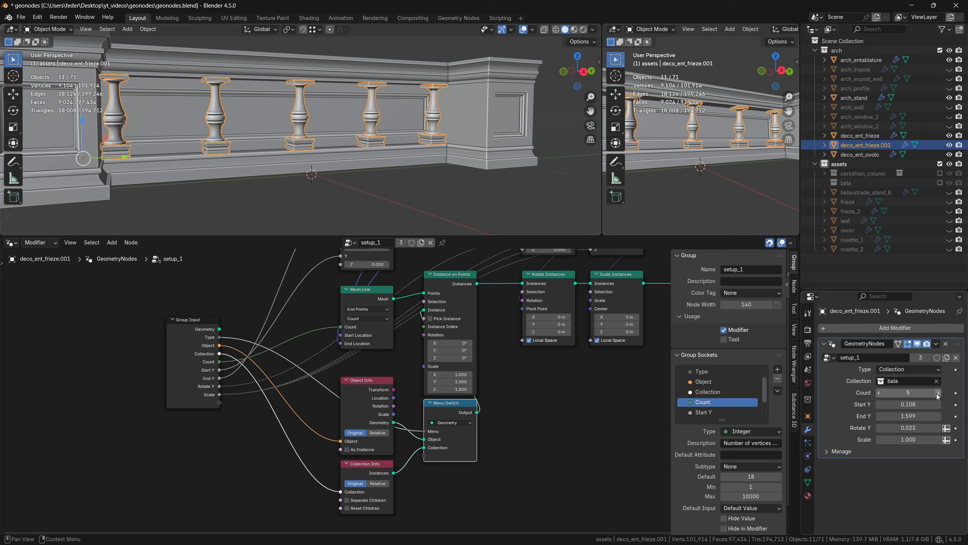
click(938, 393)
click(938, 393)
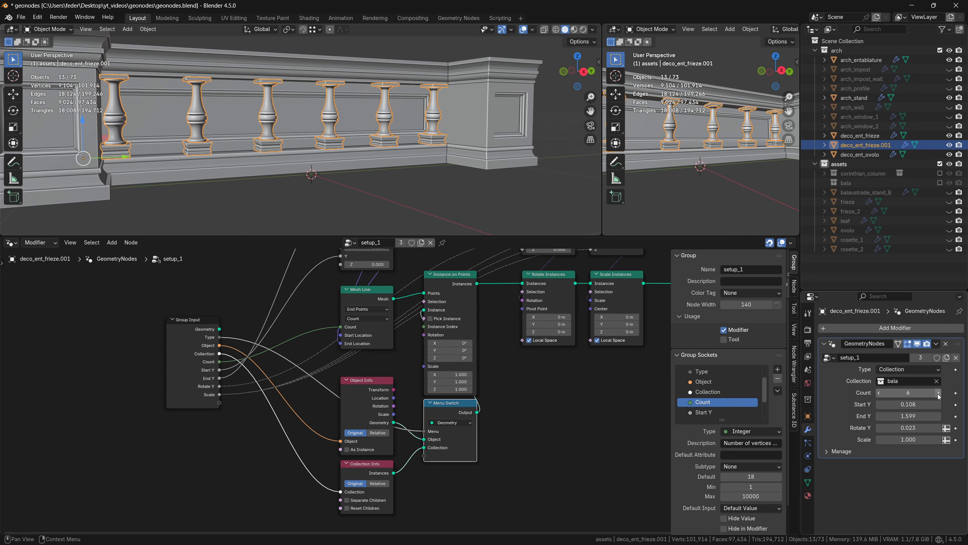
Raise the baluster row's Count to 10.
click(938, 393)
click(937, 393)
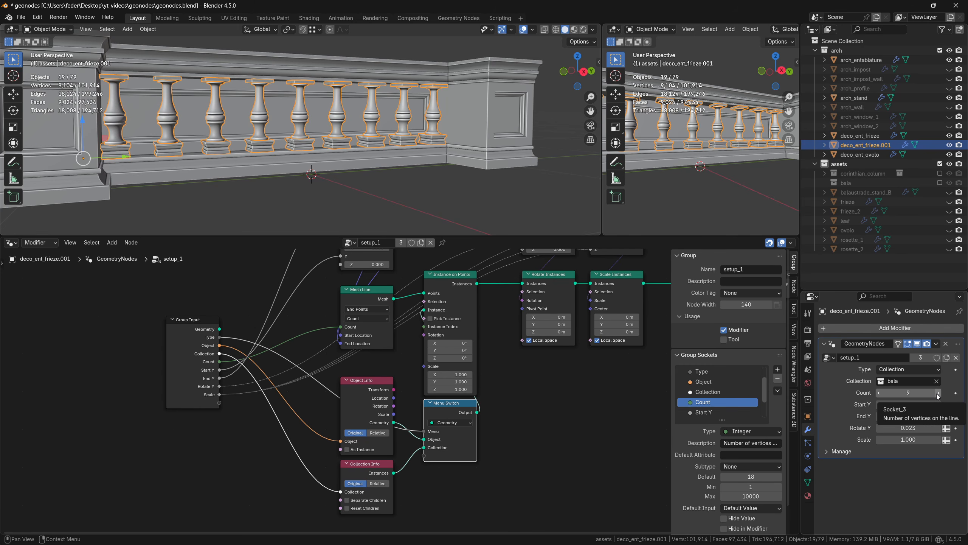
click(938, 393)
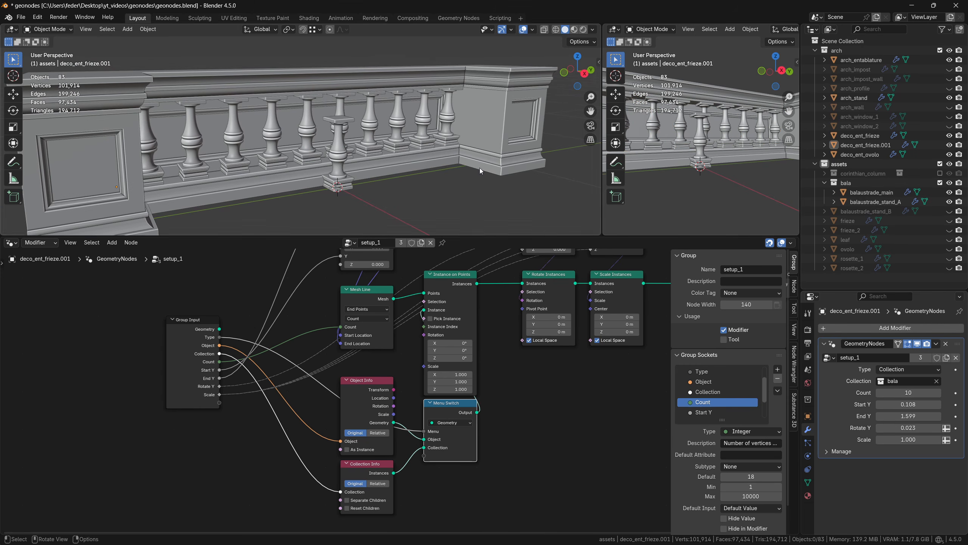
Swap balaustrade_stand_A for balaustrade_stand_B in the bala collection, and hide balaustrade_main and balaustrade_stand_A.
drag(871, 204, 880, 185)
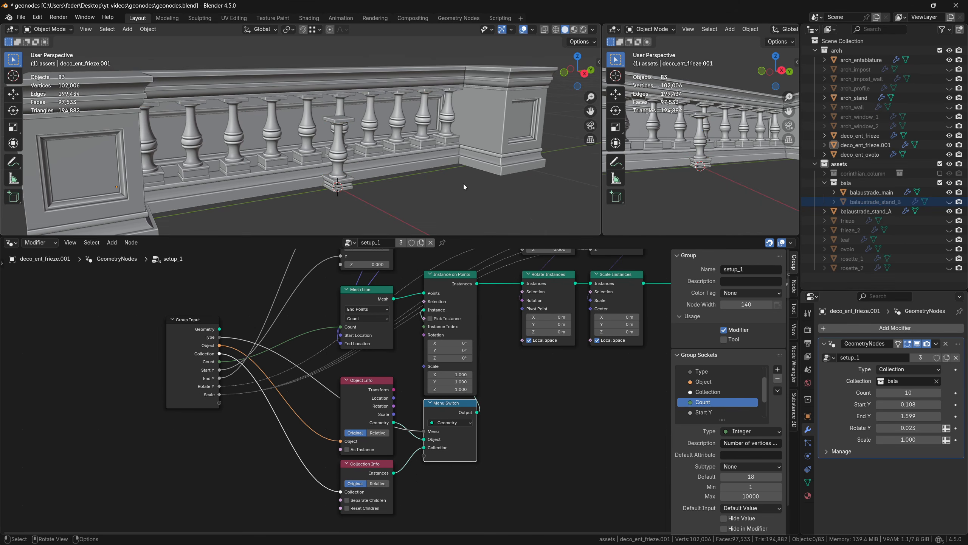
middle_drag(463, 183, 439, 177)
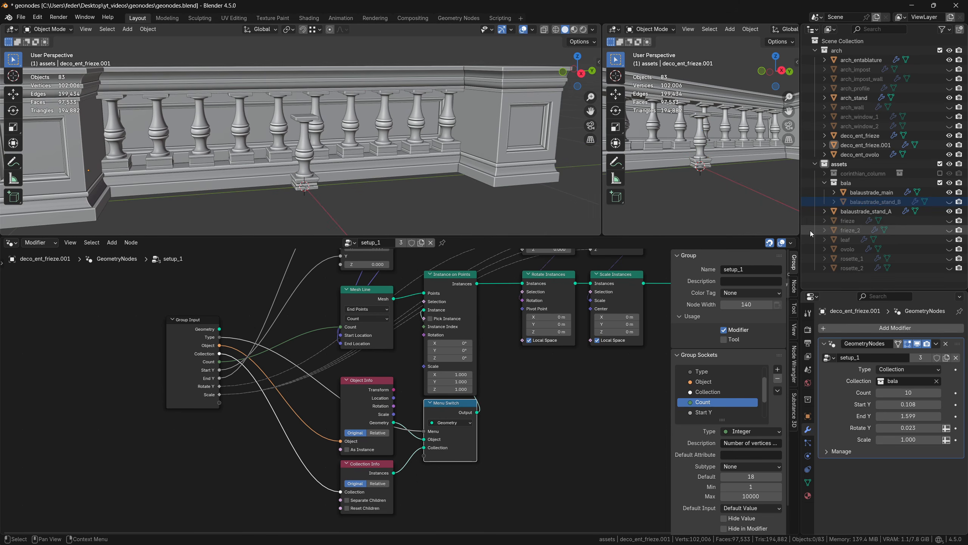
click(950, 192)
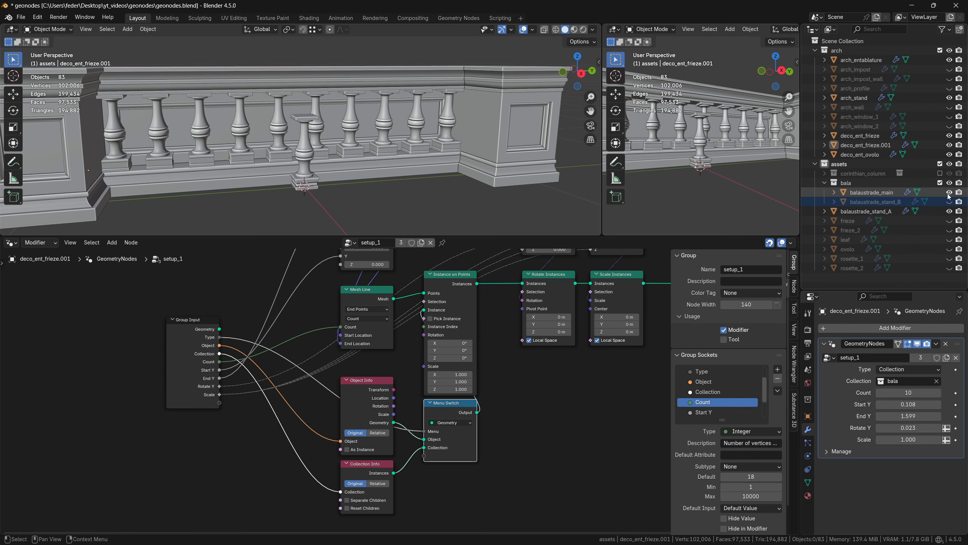
click(949, 211)
mouse_move(894, 203)
mouse_down()
mouse_move(891, 228)
mouse_move(885, 188)
mouse_move(870, 230)
mouse_move(882, 190)
mouse_up()
middle_drag(484, 194, 464, 194)
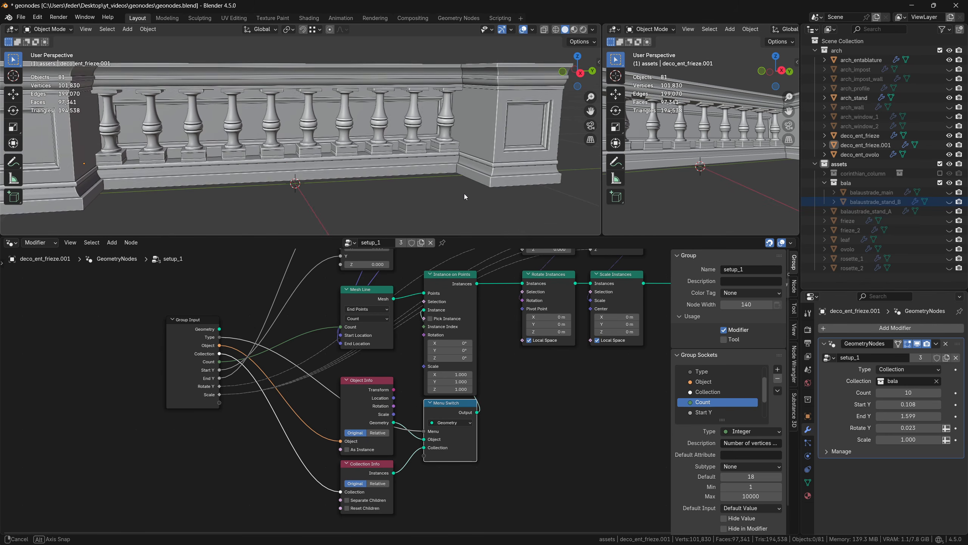
Add a UV sphere to the bala collection and scale its mesh down to about 0.052 in Edit Mode.
click(847, 184)
key(shift+a)
mouse_move(396, 187)
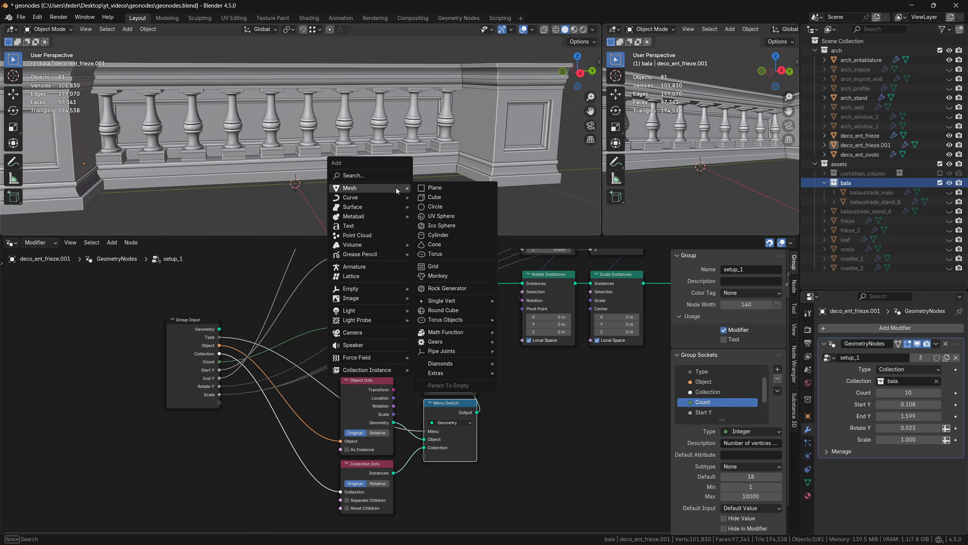
click(456, 215)
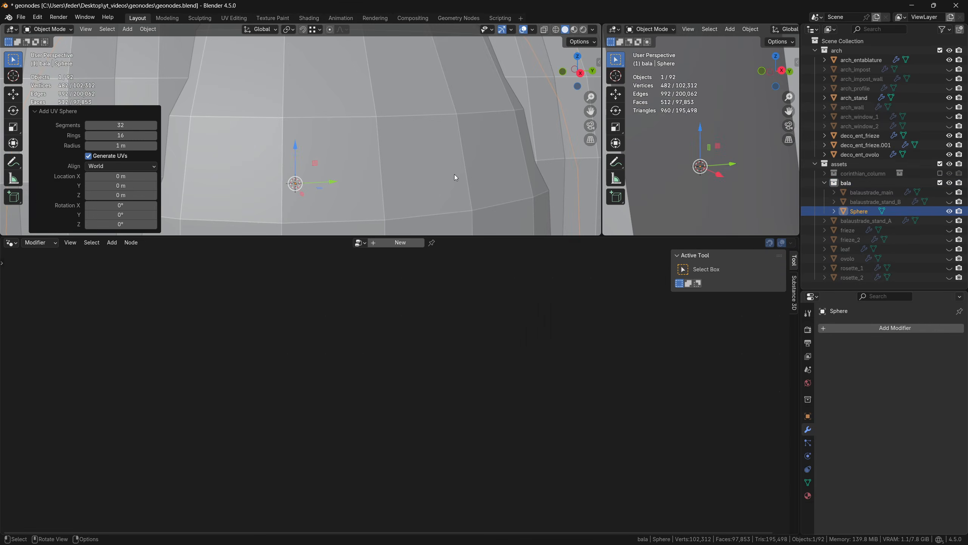
key(Tab)
key(s)
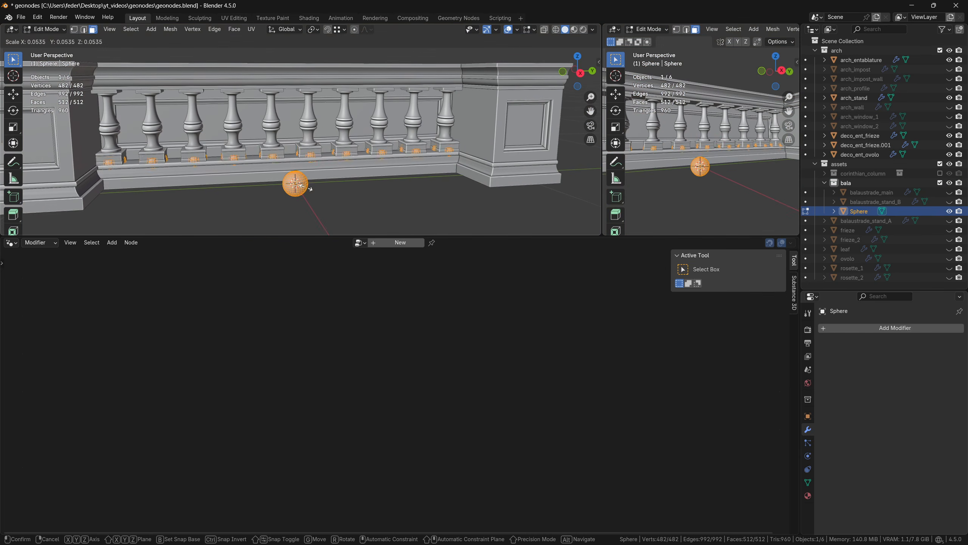
click(306, 187)
Move the sphere's mesh up about 0.218 m along Z and shrink it to fit around the baluster necks.
key(g)
key(z)
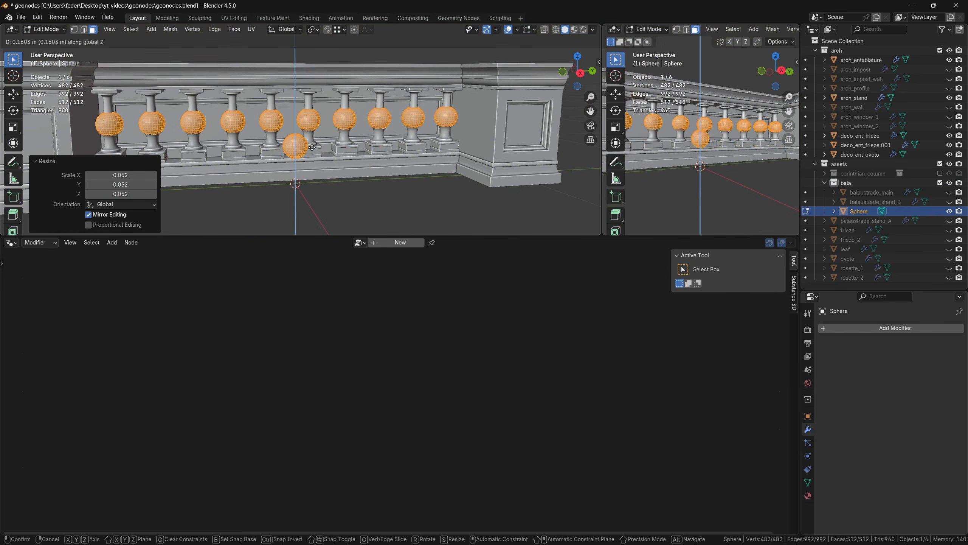
click(313, 136)
scroll(314, 135, up, 6)
key(s)
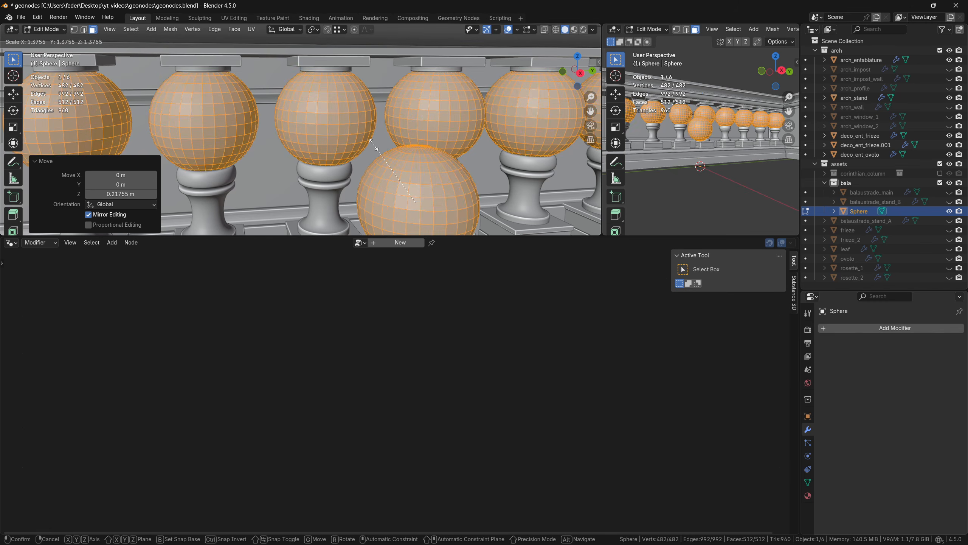
click(402, 177)
key(Tab)
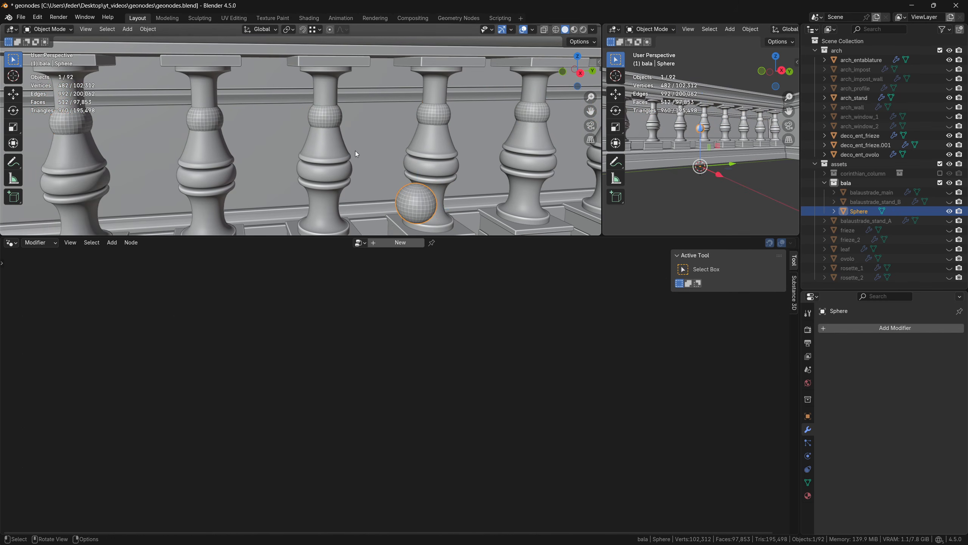
scroll(355, 150, down, 4)
middle_drag(353, 147, 377, 150)
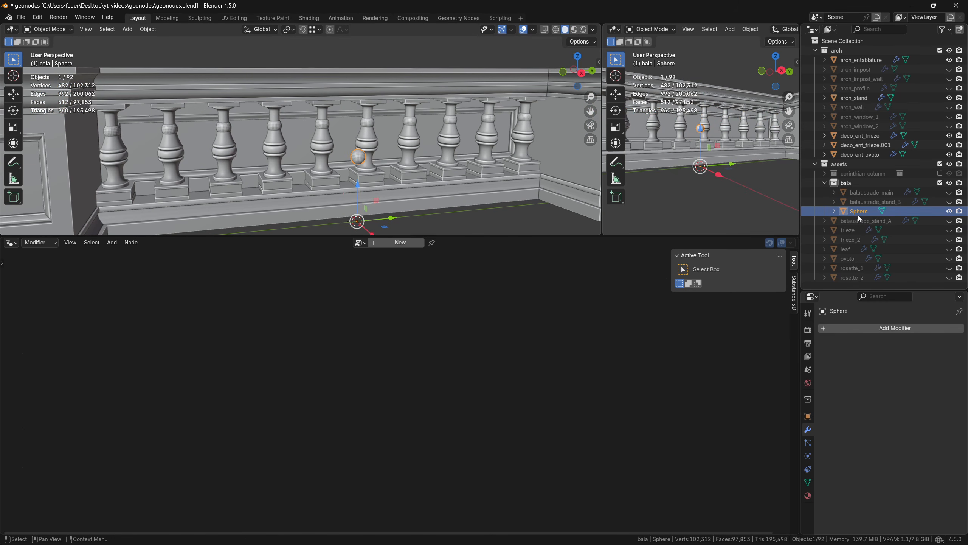
click(808, 416)
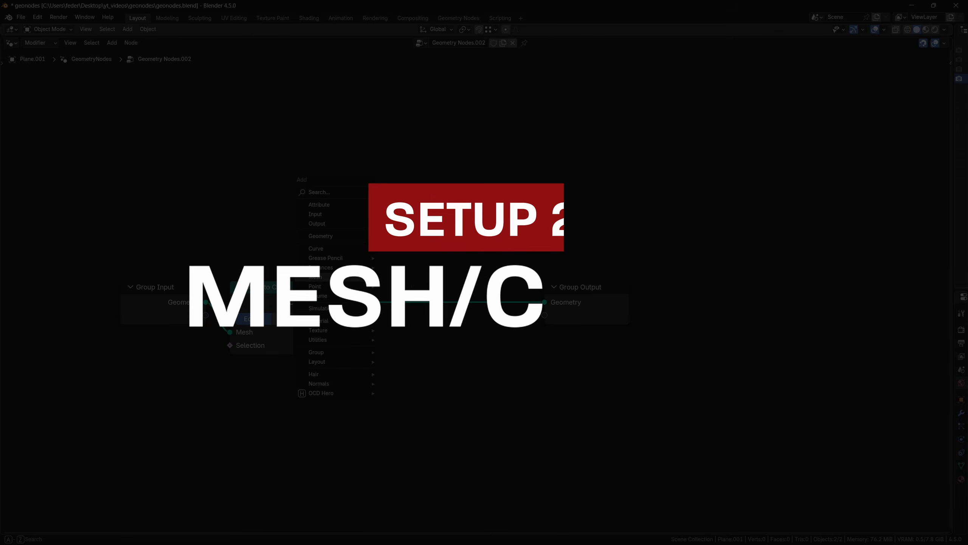
text(curve to p)
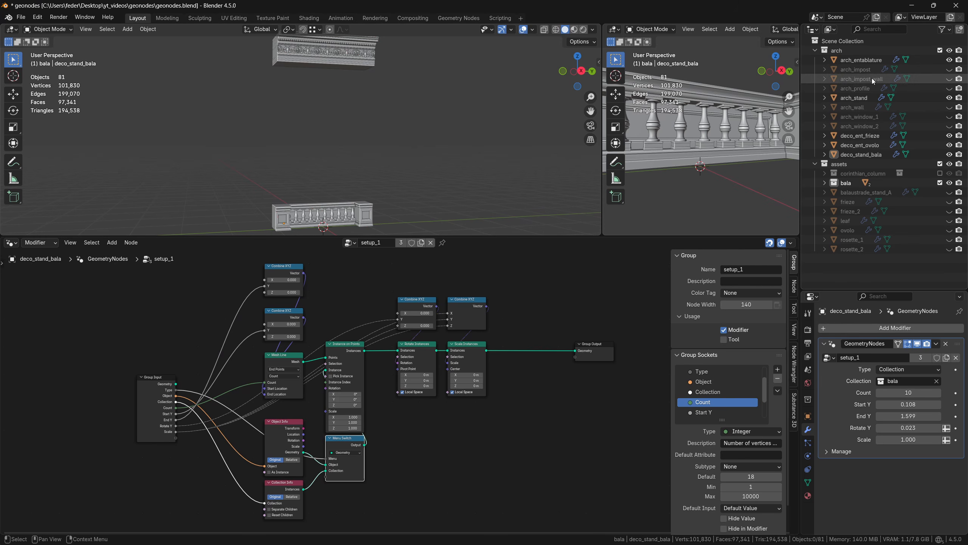
Hide arch_entablature, arch_stand and the three deco objects, show arch_profile, and select it in the right orthographic view.
click(949, 59)
click(949, 98)
drag(951, 136, 949, 154)
click(950, 89)
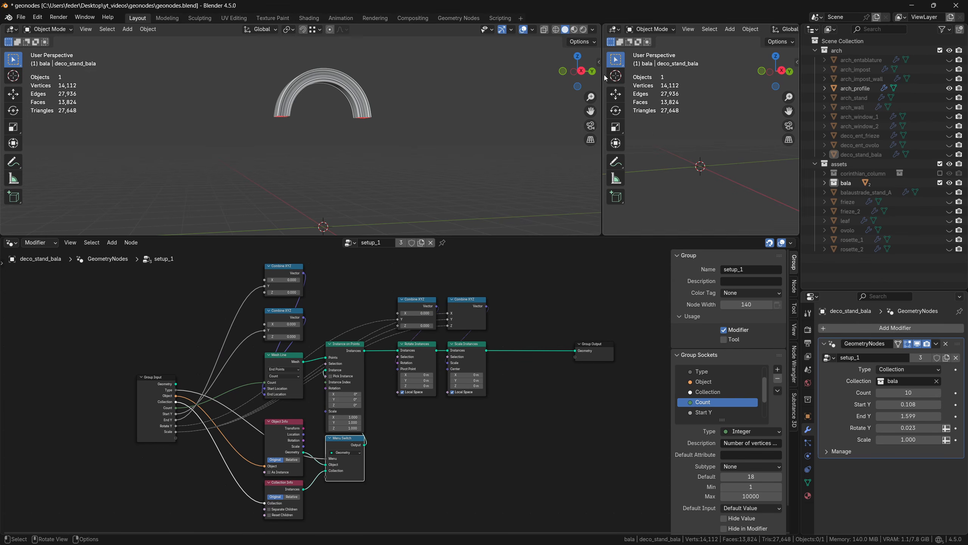
click(581, 71)
scroll(391, 141, up, 4)
shift+middle_drag(397, 134, 357, 162)
scroll(364, 155, up, 1)
click(434, 138)
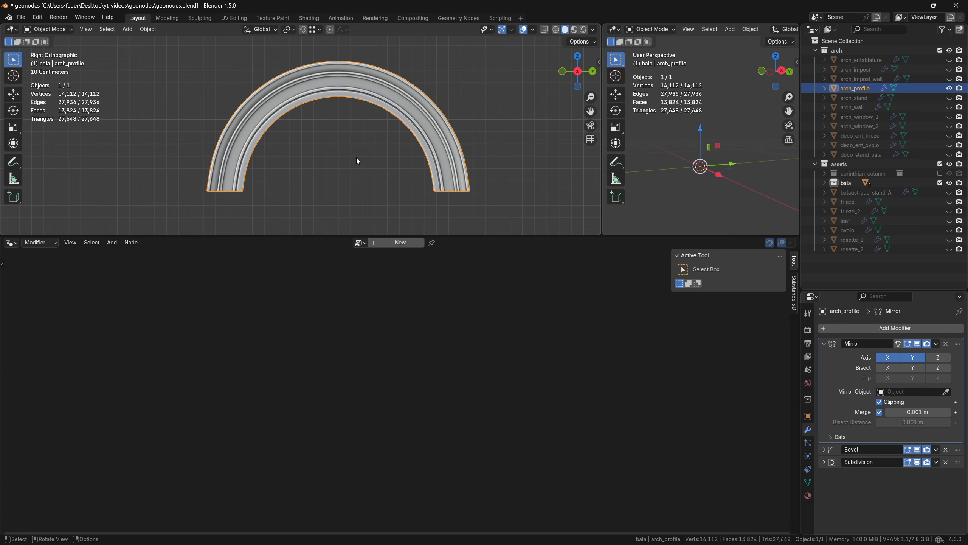
Inspect arch_profile's mesh in Edit Mode and mark both lower ends of the arch with annotations.
key(Tab)
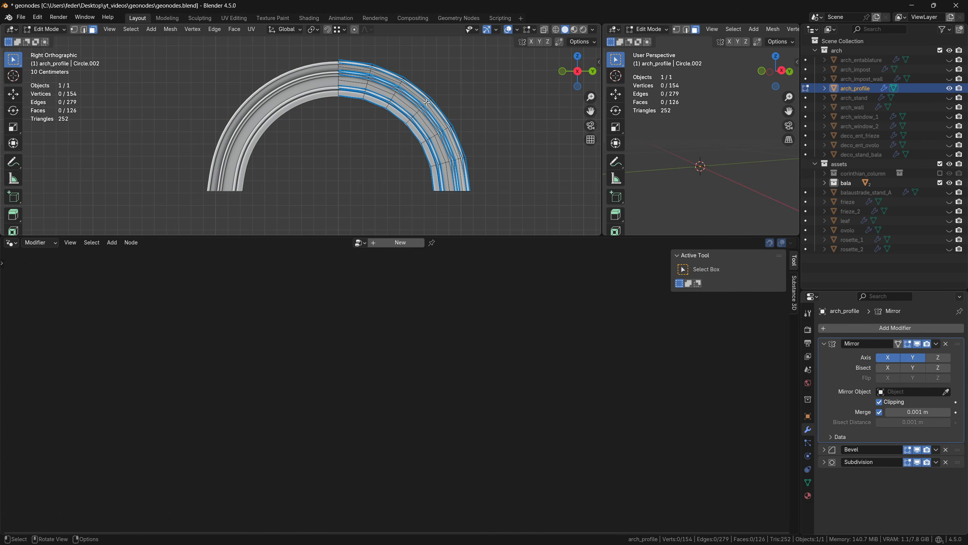
key(Tab)
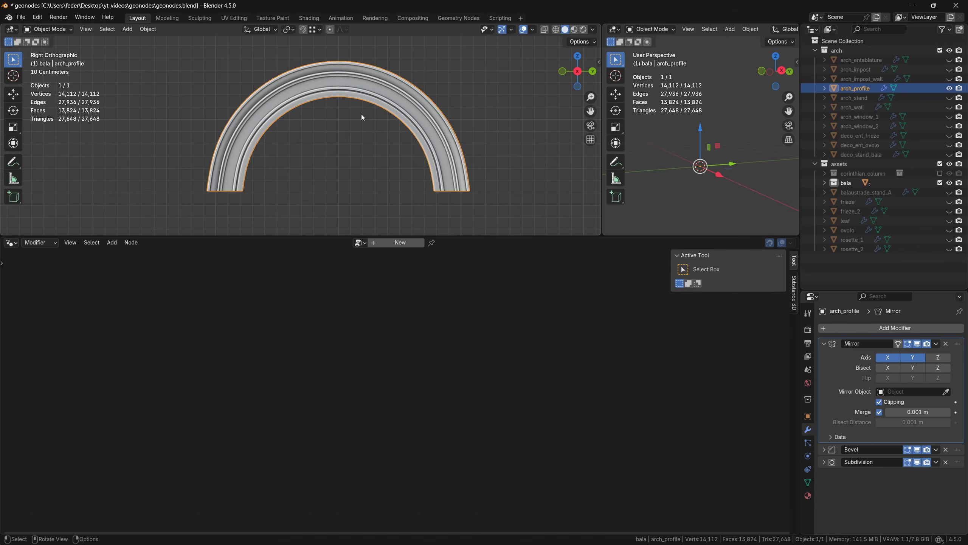
click(15, 168)
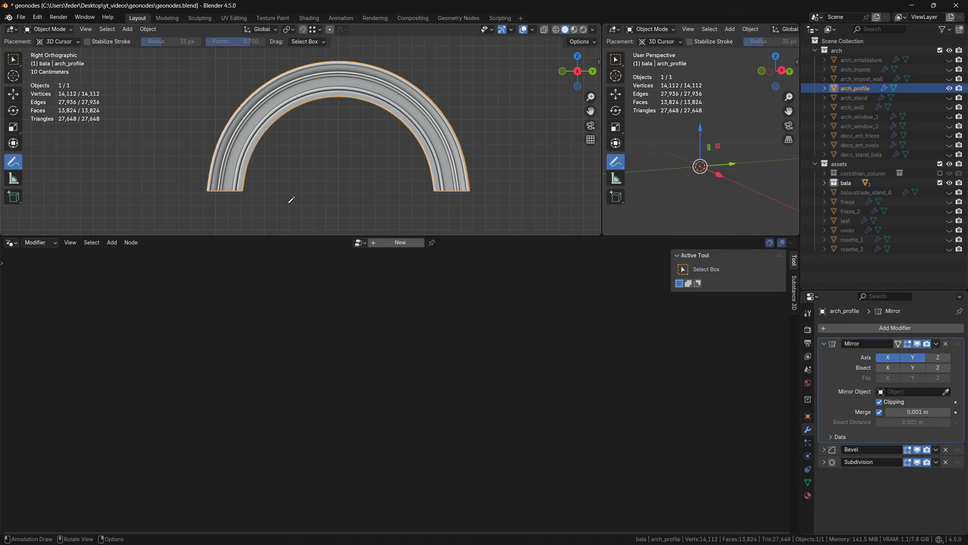
click(466, 184)
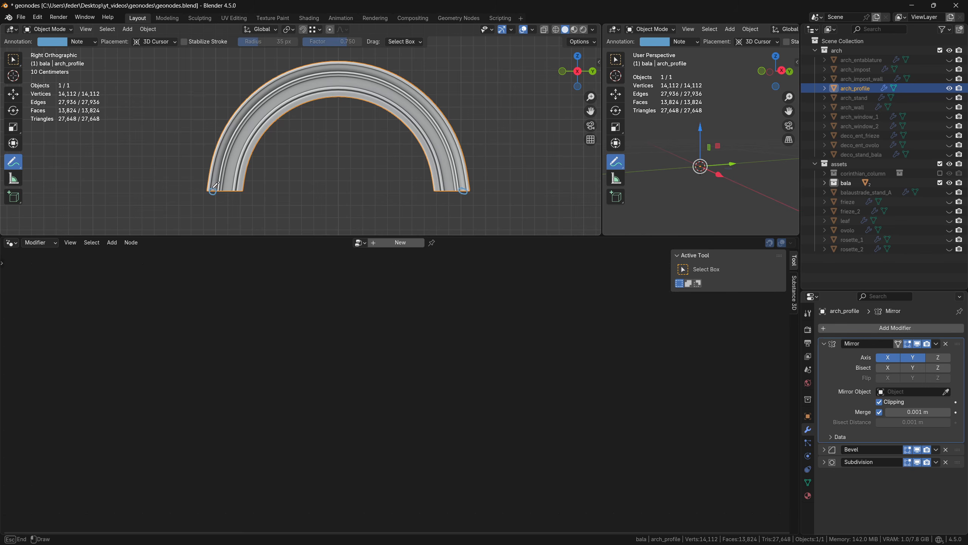
key(Escape)
key(w)
Exclude the bala collection from the view layer, show the ovolo asset, and frame it in the second viewport.
click(940, 182)
click(949, 230)
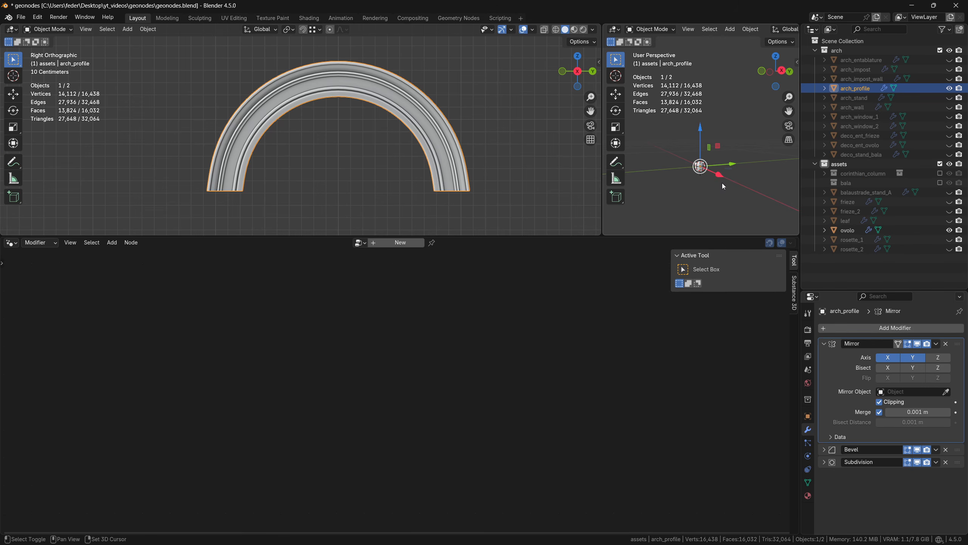
key(shift+b)
middle_drag(689, 159, 688, 210)
Duplicate the selected curved edge line of arch_profile in place and separate it into its own object.
key(Tab)
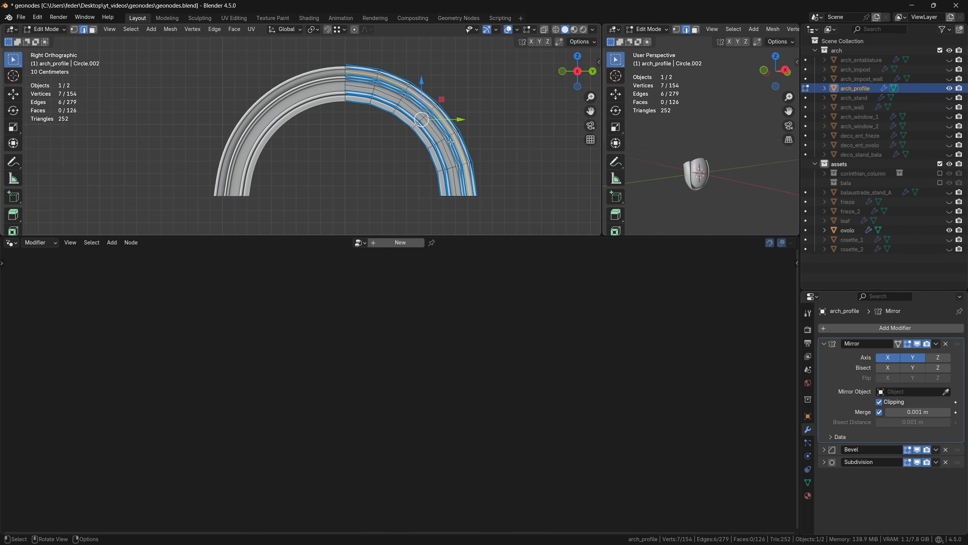
mouse_move(449, 164)
middle_down()
mouse_move(429, 146)
mouse_move(453, 156)
middle_up()
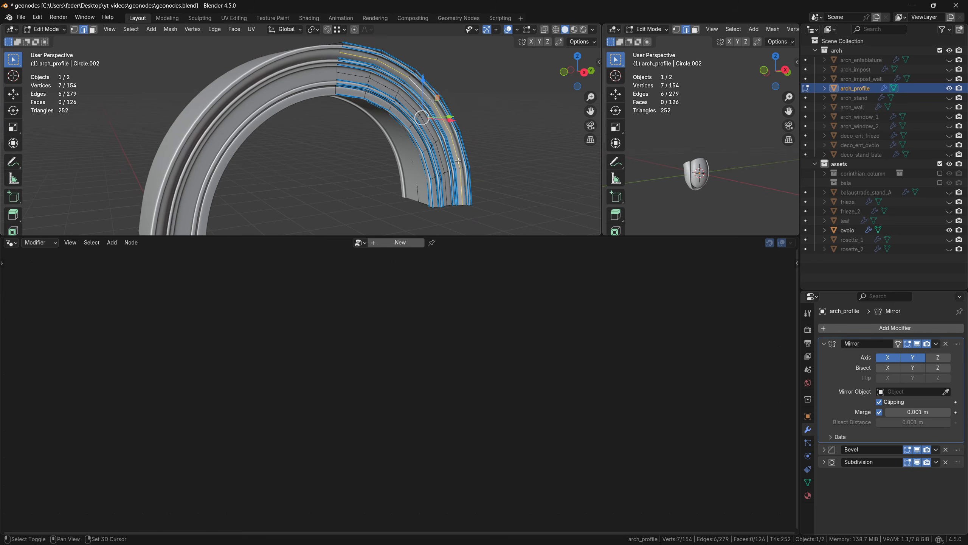
key(shift+d)
key(Escape)
key(p)
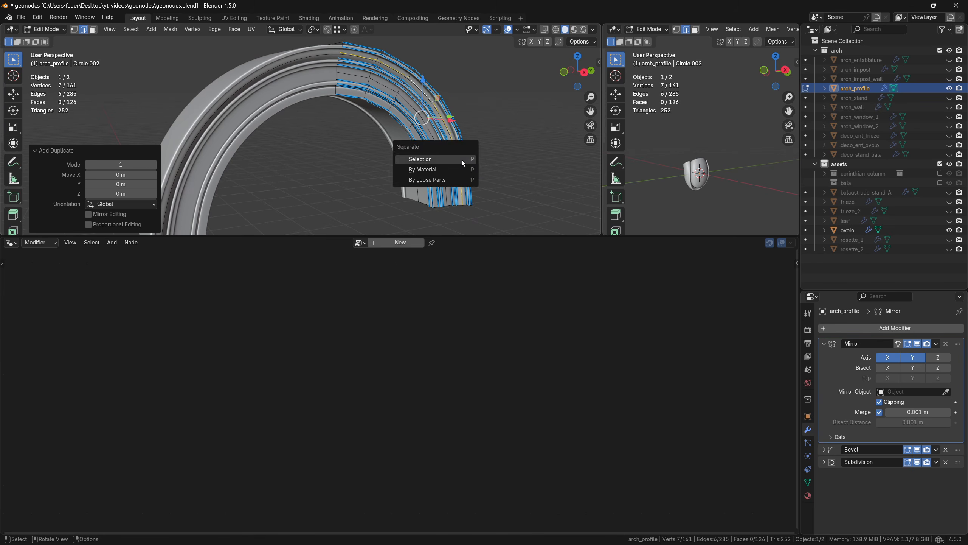
click(461, 160)
key(Tab)
Hide the original arch_profile object.
click(505, 154)
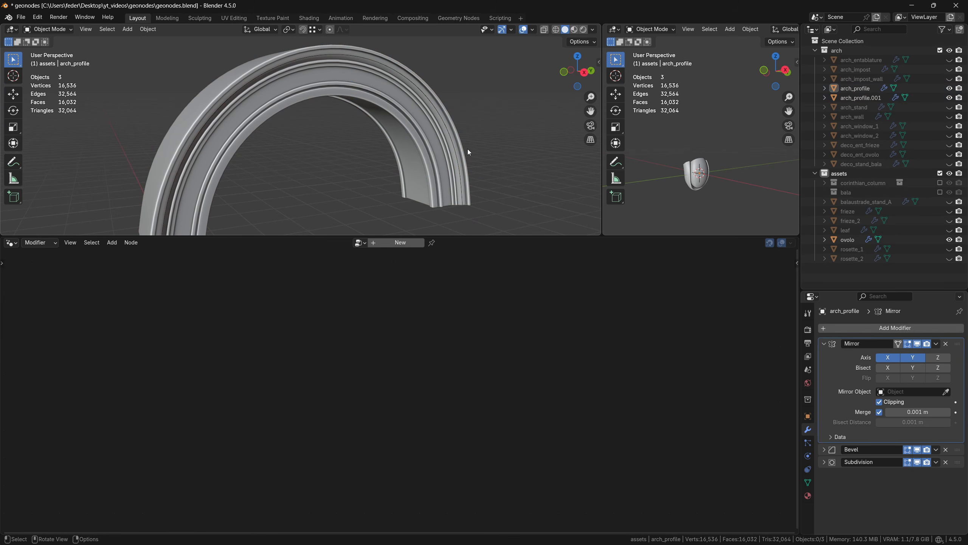
click(461, 144)
key(h)
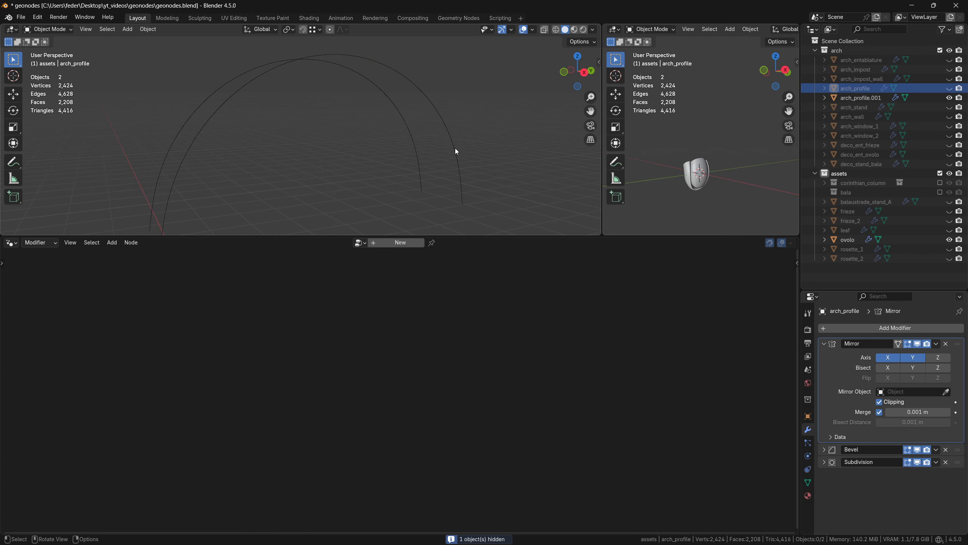
Turn off X mirroring on arch_profile.001 and remove its Bevel modifier.
click(455, 149)
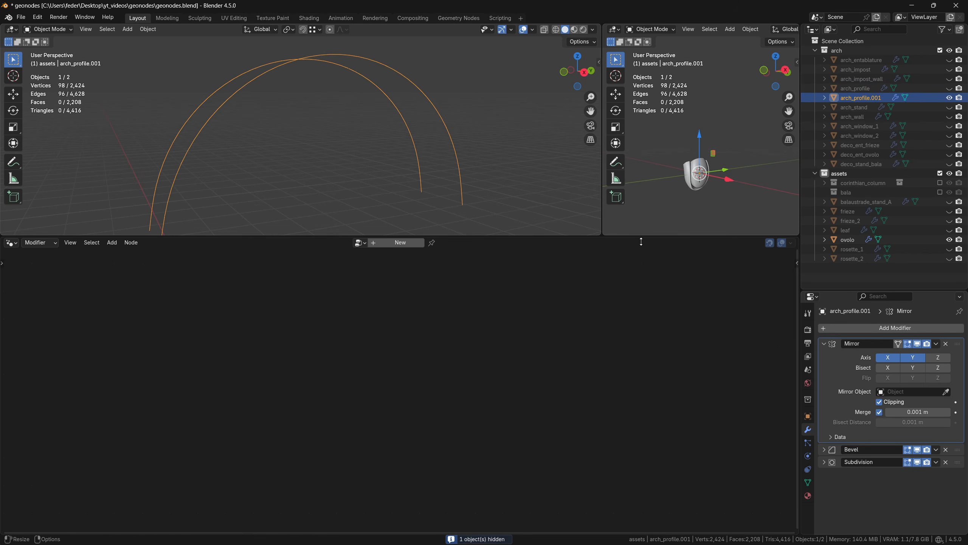
click(889, 358)
click(823, 344)
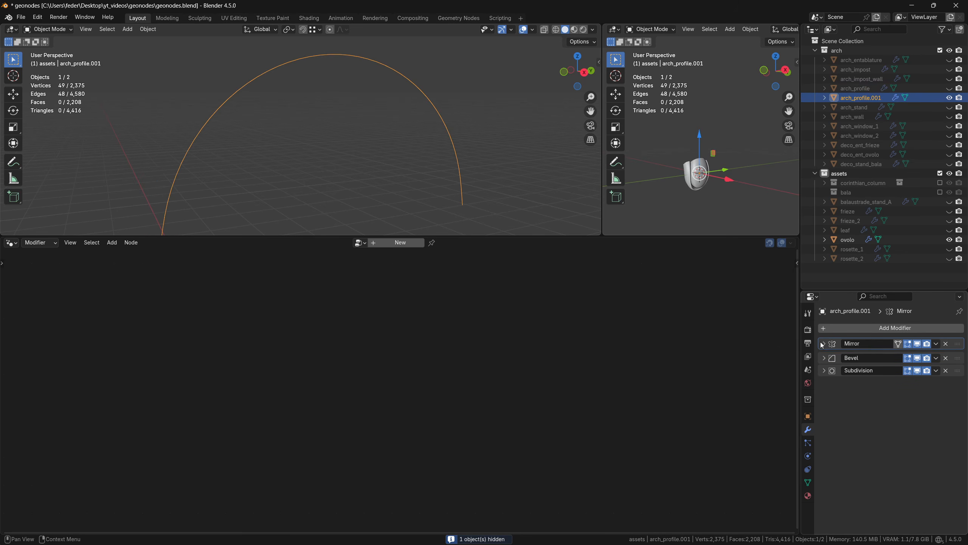
click(946, 357)
Examine the separated arch line's vertices in Edit Mode from the right orthographic view.
middle_drag(464, 144, 472, 126)
key(Tab)
click(579, 71)
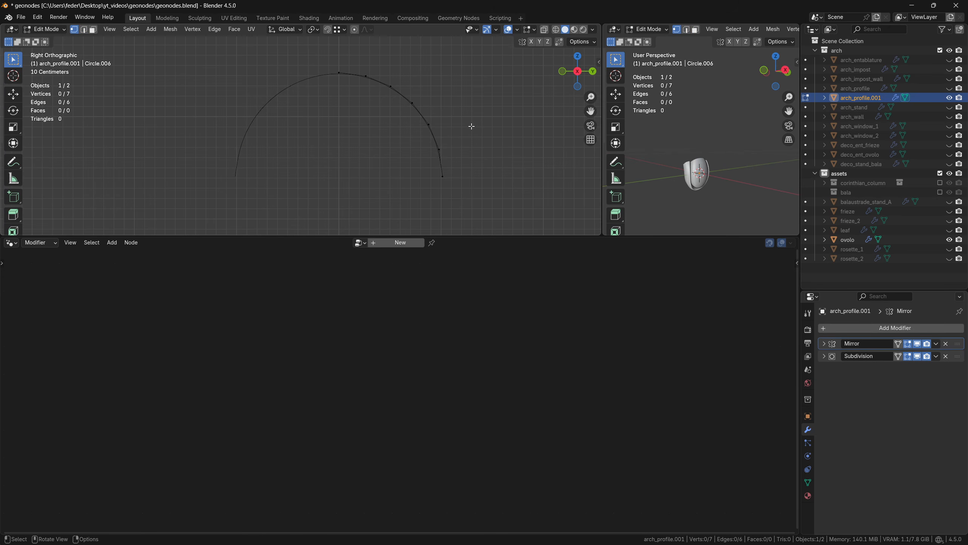
key(Tab)
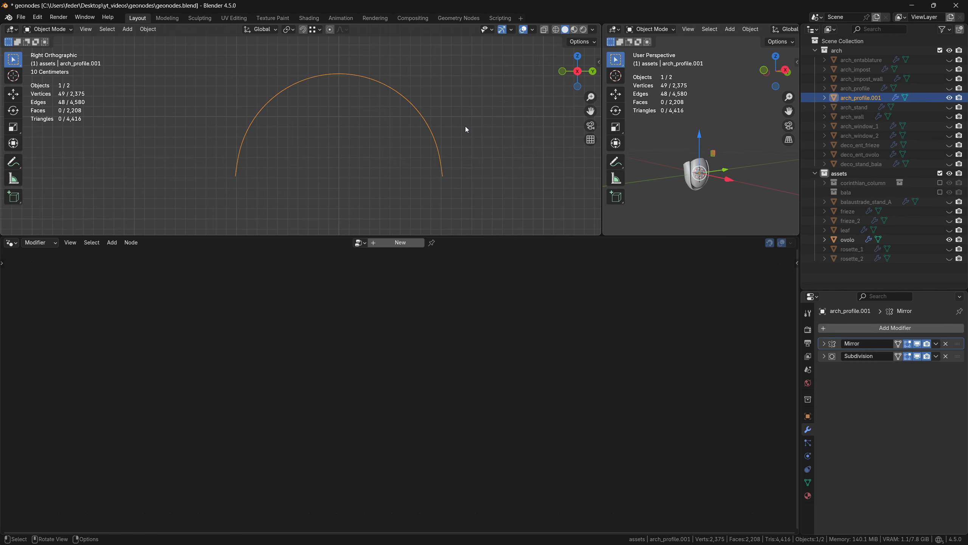
middle_drag(466, 127, 432, 189)
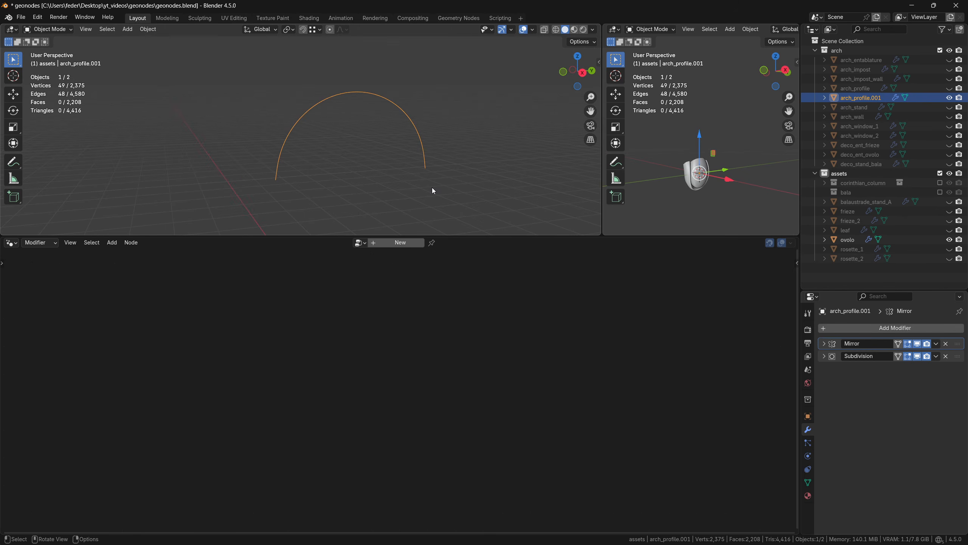
Add a plane mesh and move it from the assets collection into the arch collection.
key(shift+a)
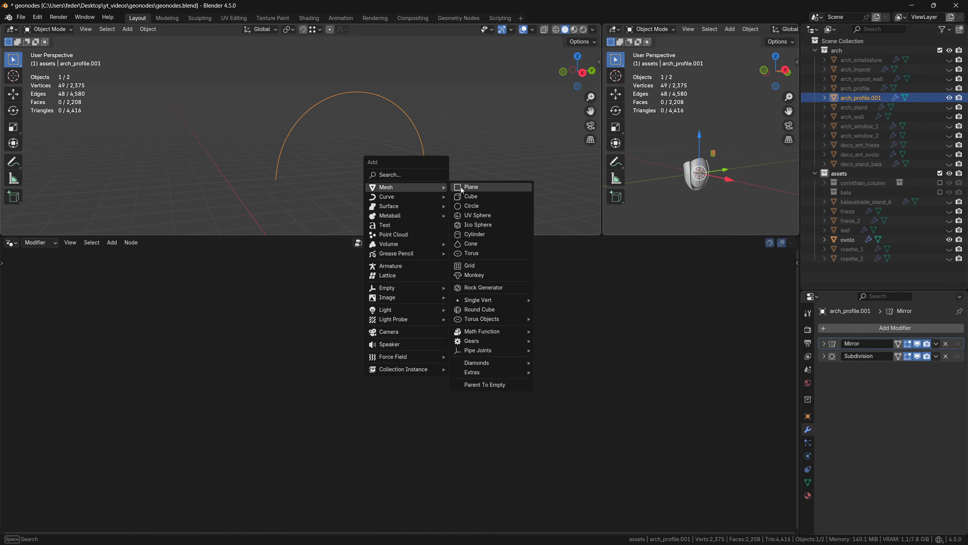
click(462, 188)
drag(849, 250, 843, 51)
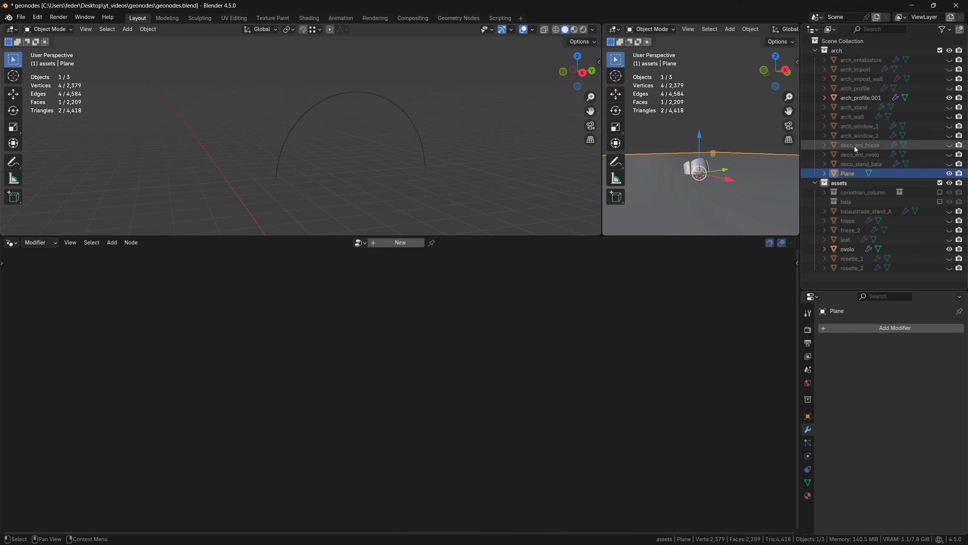
Rename the plane as deco_arch_1 and give it a new geometry nodes modifier.
double_click(854, 173)
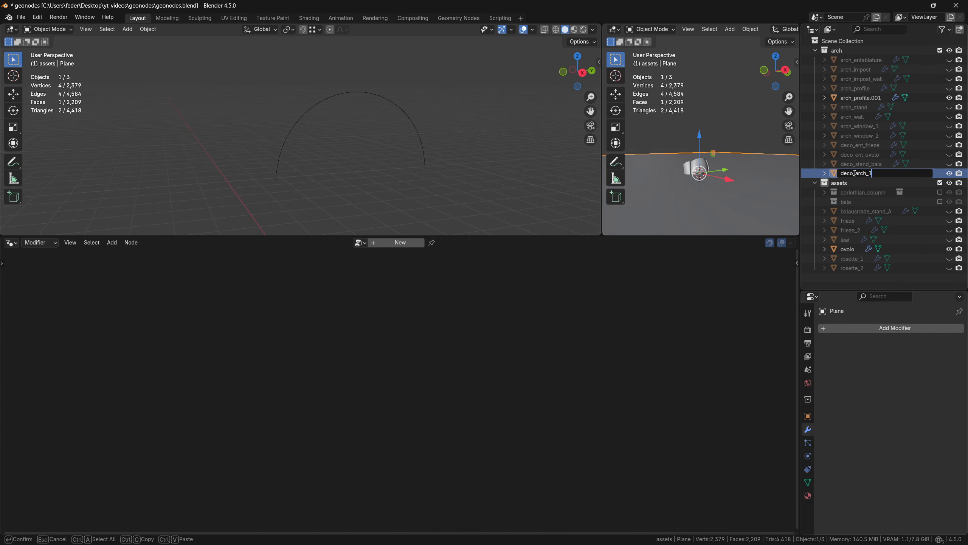
text(deco_arch_1)
key(Return)
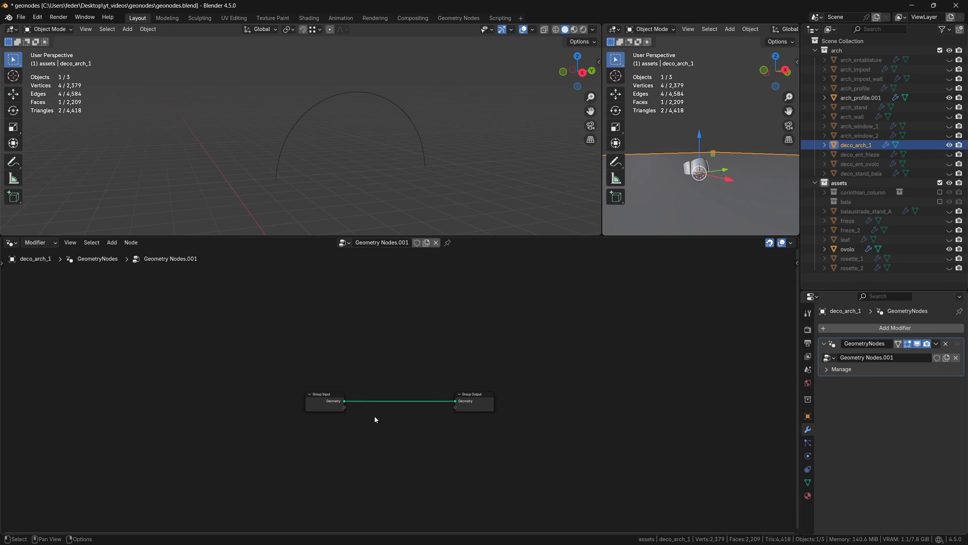
Rename the node group of deco_arch_1 as setup_2.
scroll(378, 413, up, 3)
middle_drag(381, 408, 382, 355)
scroll(383, 356, down, 1)
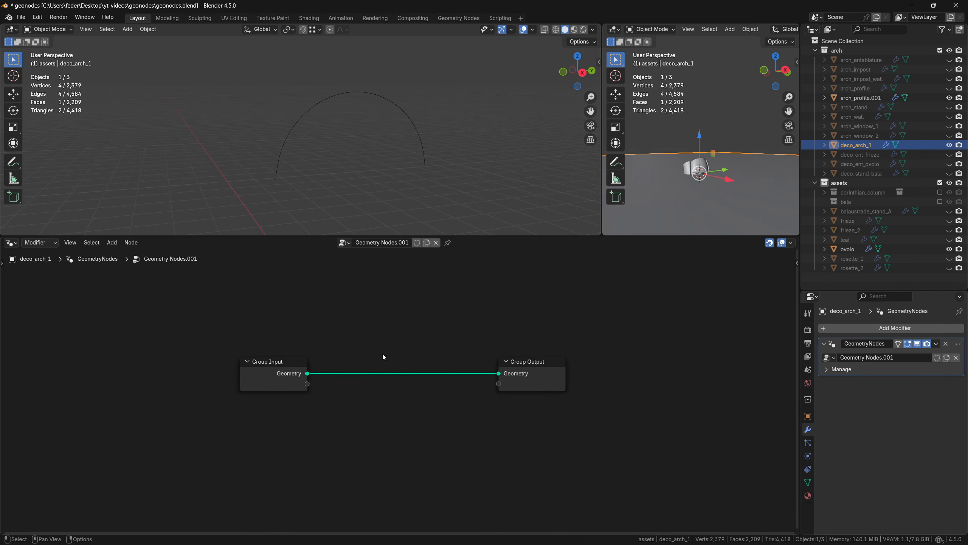
double_click(871, 359)
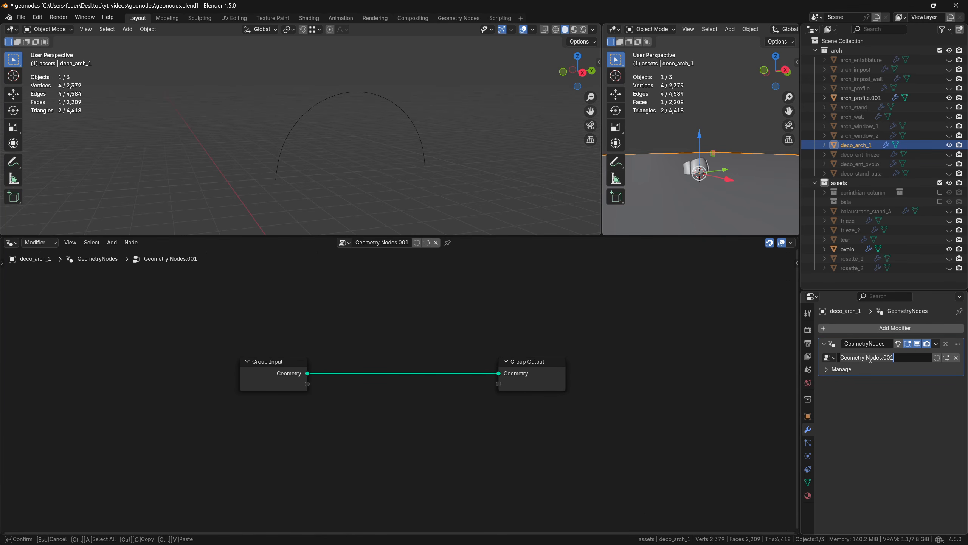
text(setup_2)
key(Return)
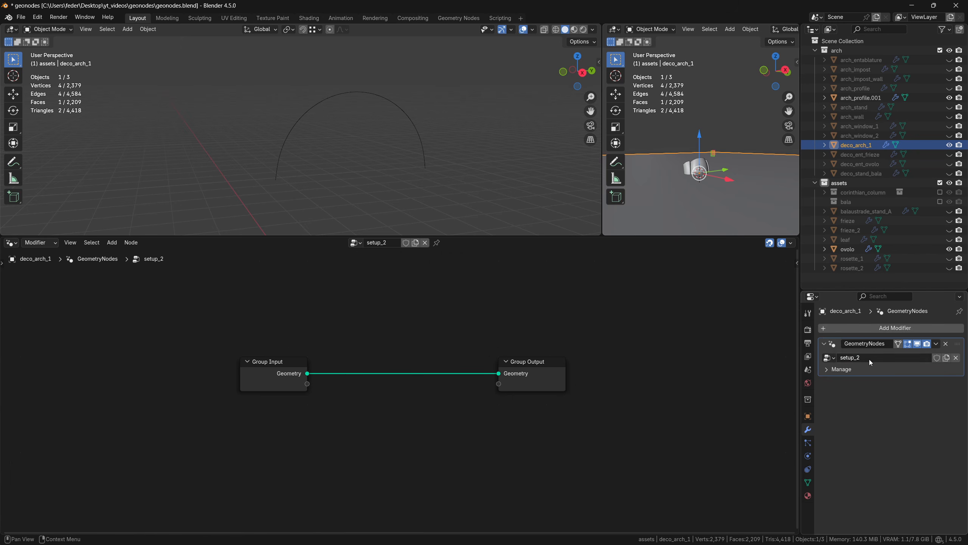
Cut the link between Group Input and Group Output and place an Object Info node above the gap between them.
ctrl+right_drag(414, 378, 449, 361)
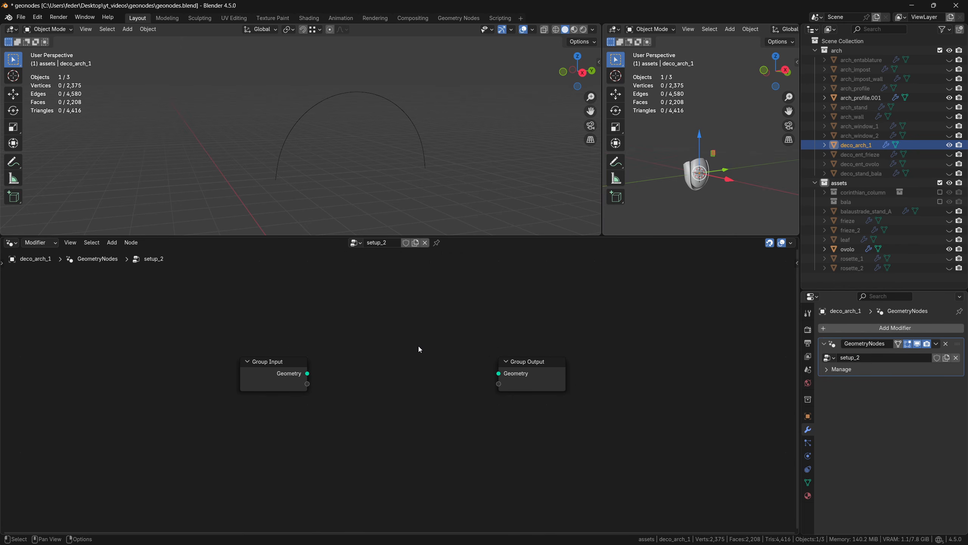
key(shift+a)
mouse_move(410, 377)
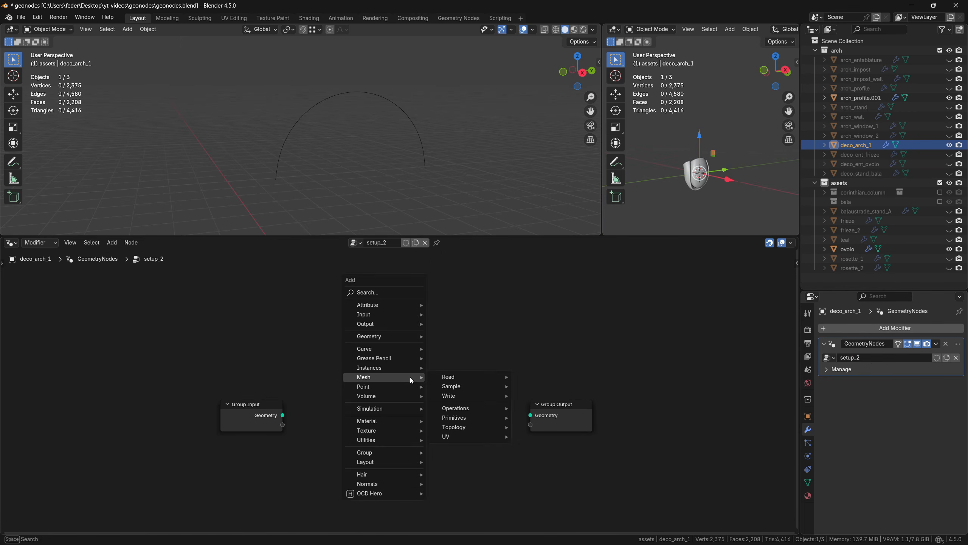
text(object)
key(Down)
key(Return)
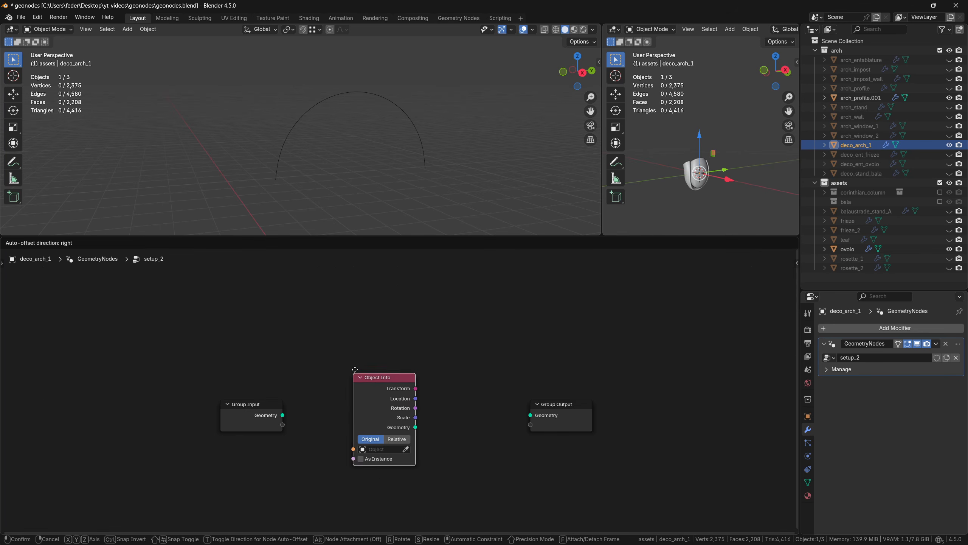
click(336, 302)
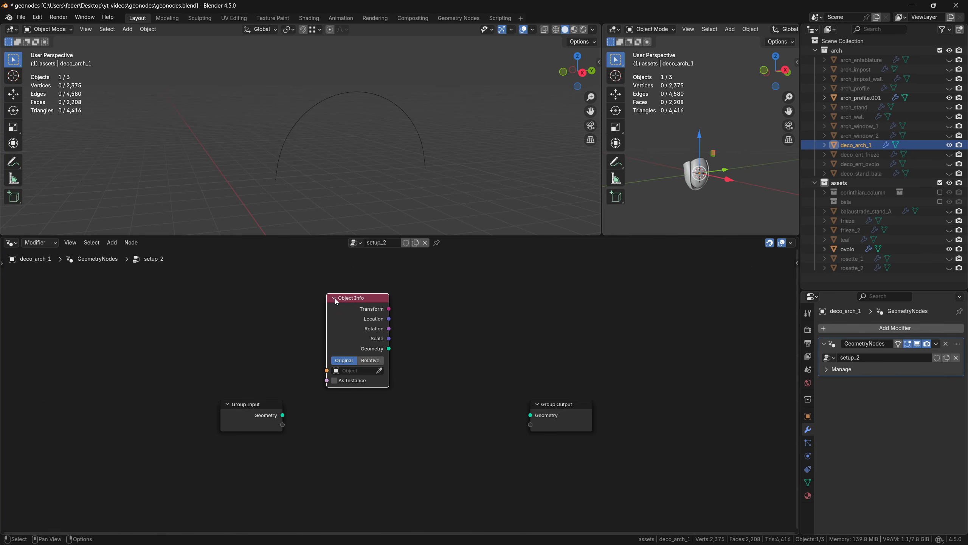
Set arch_profile.001 as the source of the Object Info node and hide that object in the viewport.
click(379, 371)
click(943, 99)
click(950, 97)
drag(369, 305, 351, 296)
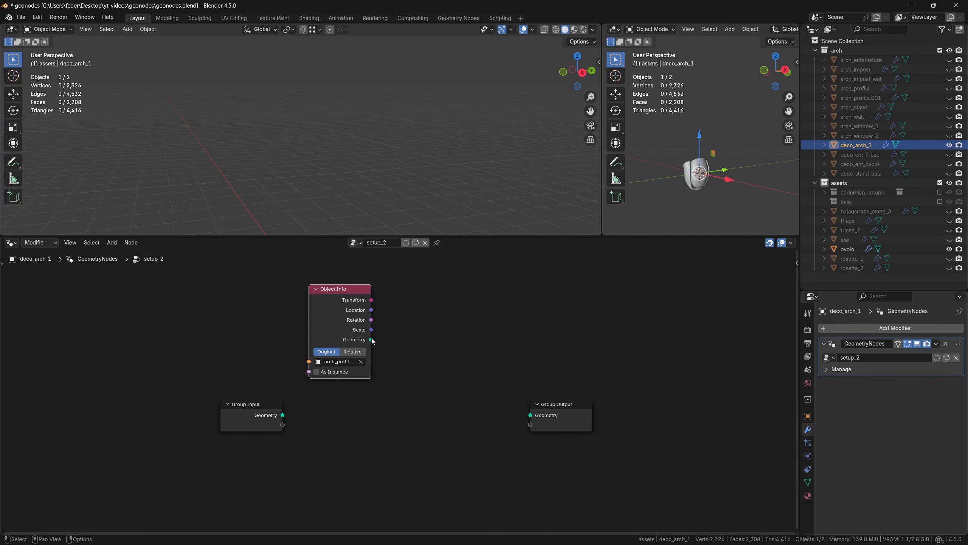
Convert the arch profile geometry with a Mesh to Points node, link its Points to the Group Output, and view from the right side.
drag(372, 340, 429, 342)
text(mesh to p)
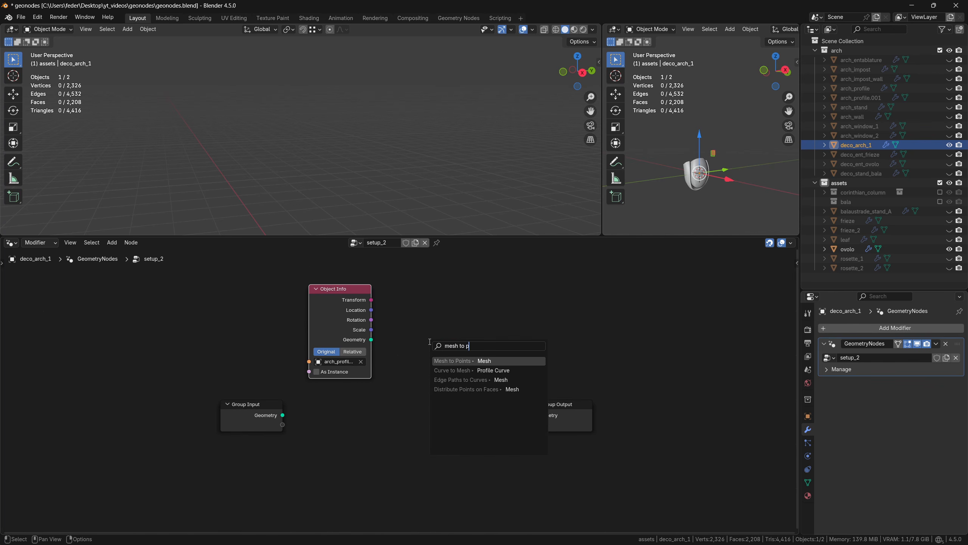
key(Return)
click(391, 334)
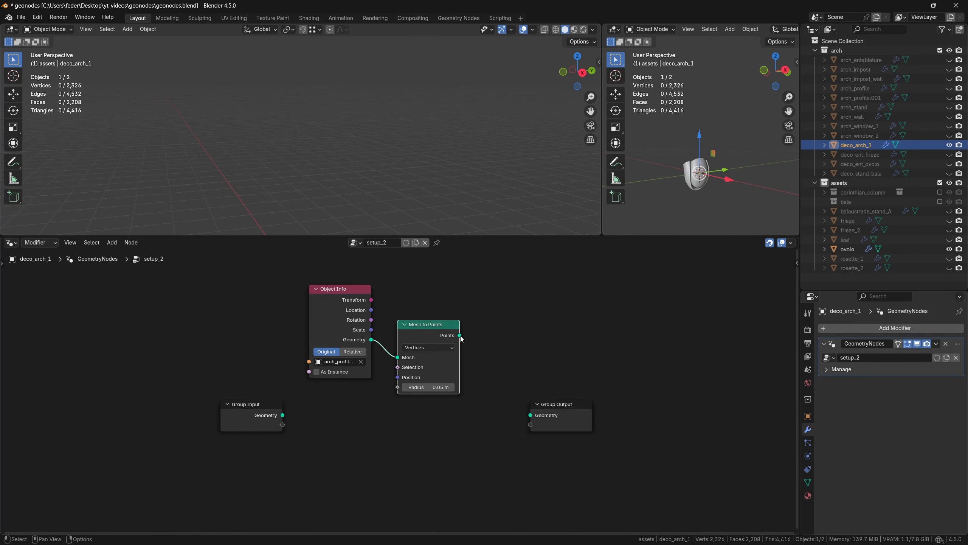
drag(461, 338, 530, 415)
click(582, 73)
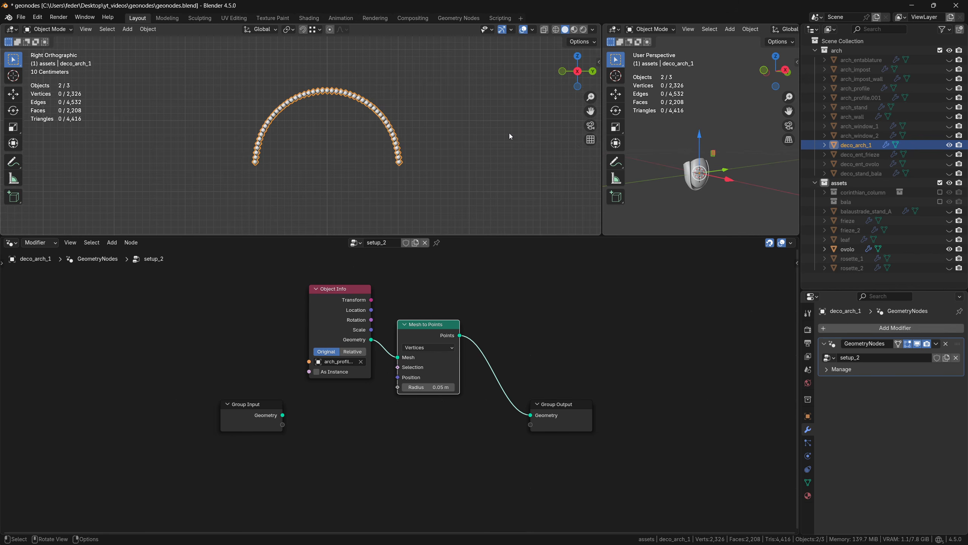
Make room before the Group Output and insert an Instance on Points node after Mesh to Points.
scroll(447, 149, up, 3)
scroll(306, 412, down, 1)
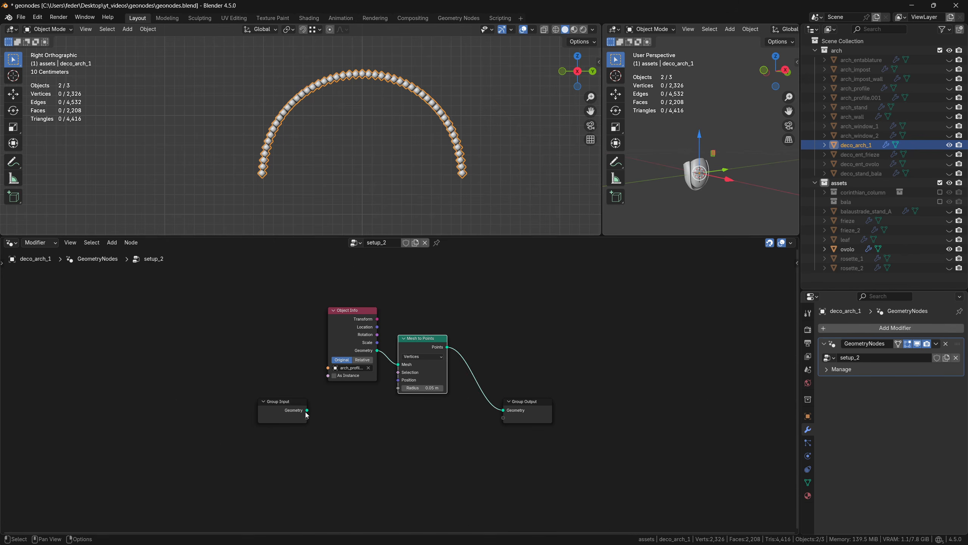
drag(306, 414, 243, 413)
drag(320, 293, 382, 367)
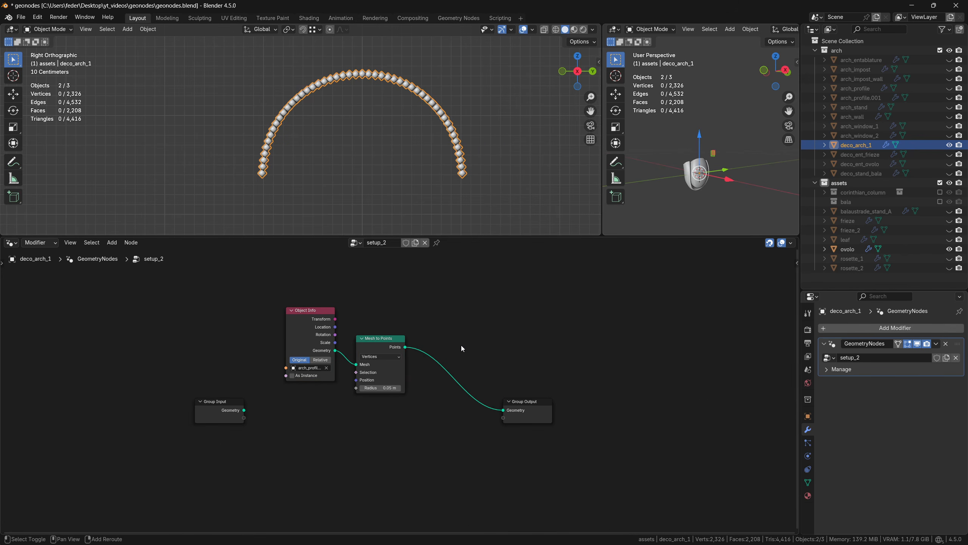
key(shift+a)
text(instance)
key(Return)
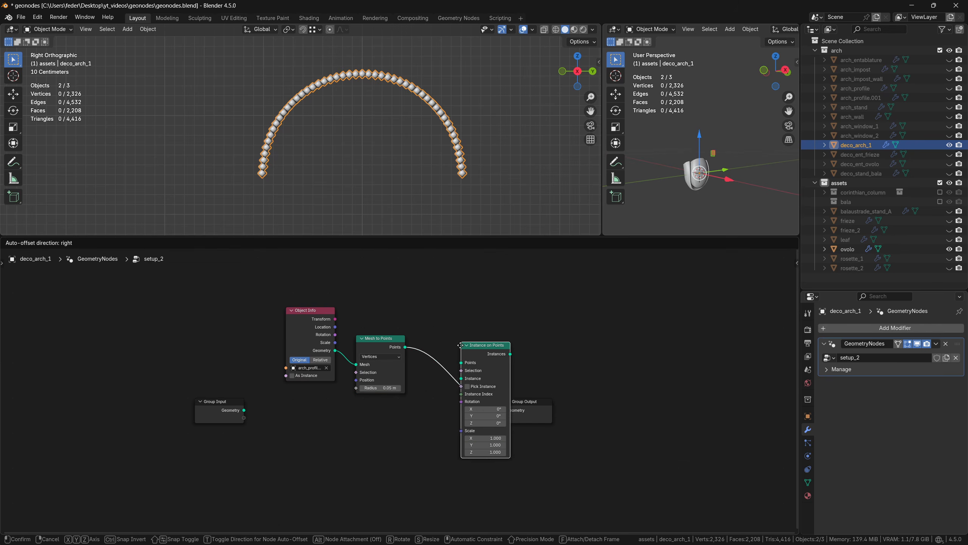
click(420, 345)
Bring the ovolo object into the node tree and link its Geometry to the Instance input of Instance on Points.
middle_drag(358, 424, 365, 393)
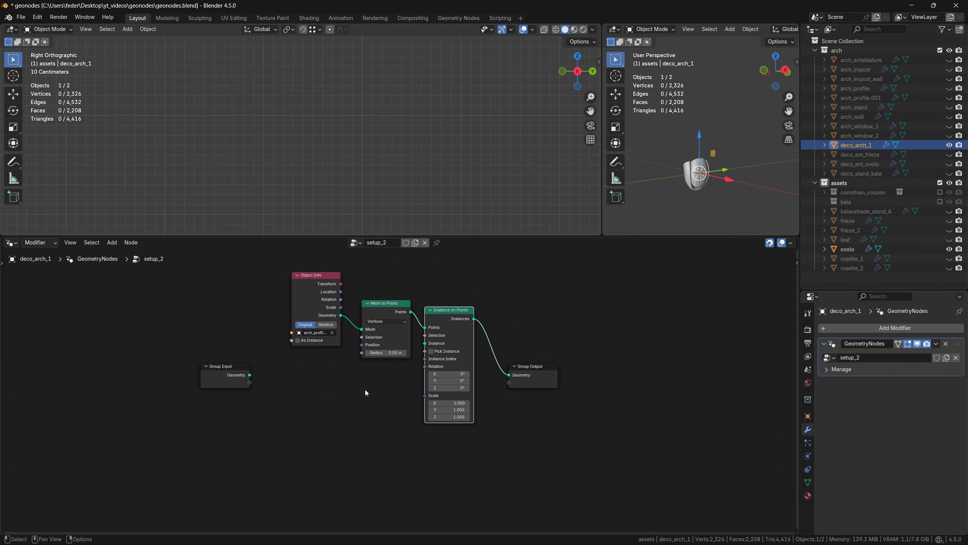
scroll(365, 389, up, 1)
drag(848, 248, 432, 342)
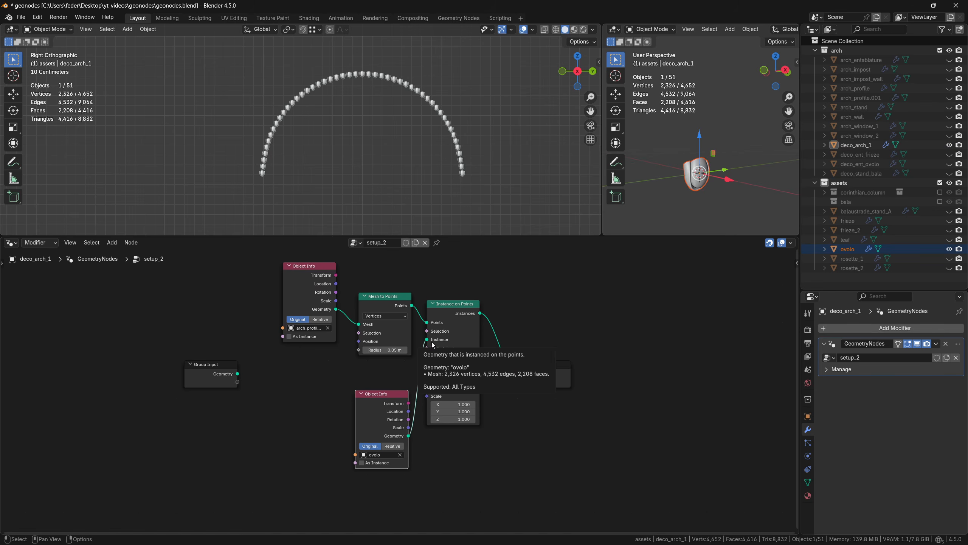
Sketch annotation strokes beside the arch's upper curve, showing a line along it and an arrow pointing outward.
scroll(398, 154, up, 2)
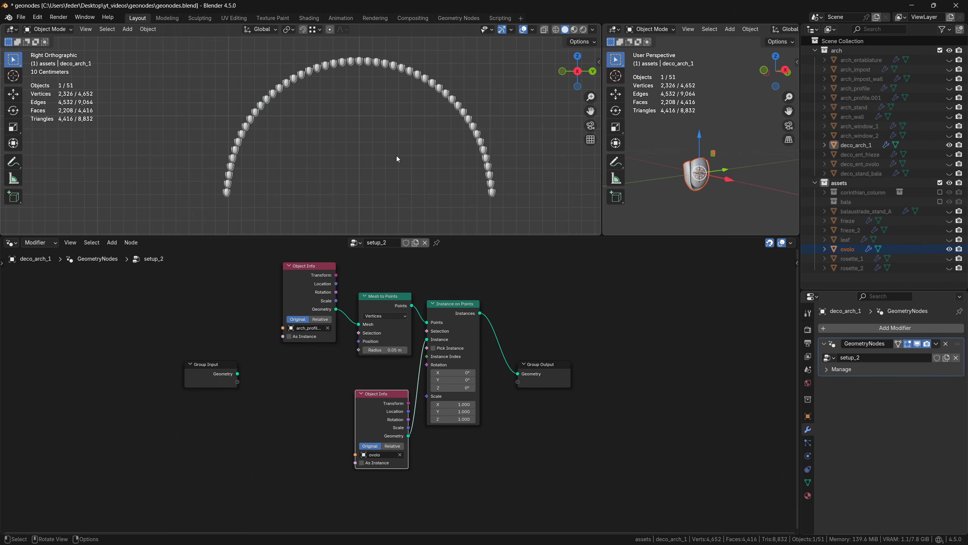
click(13, 162)
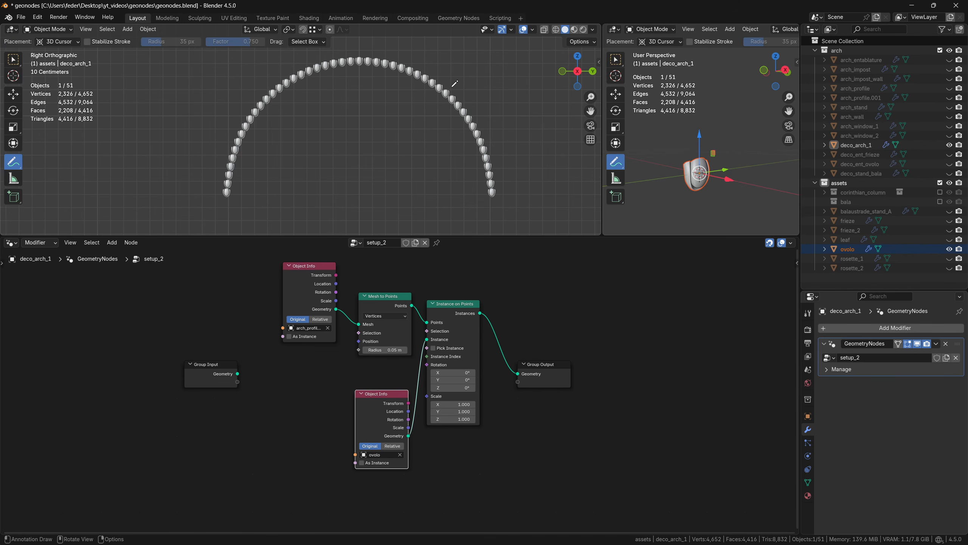
drag(452, 87, 490, 126)
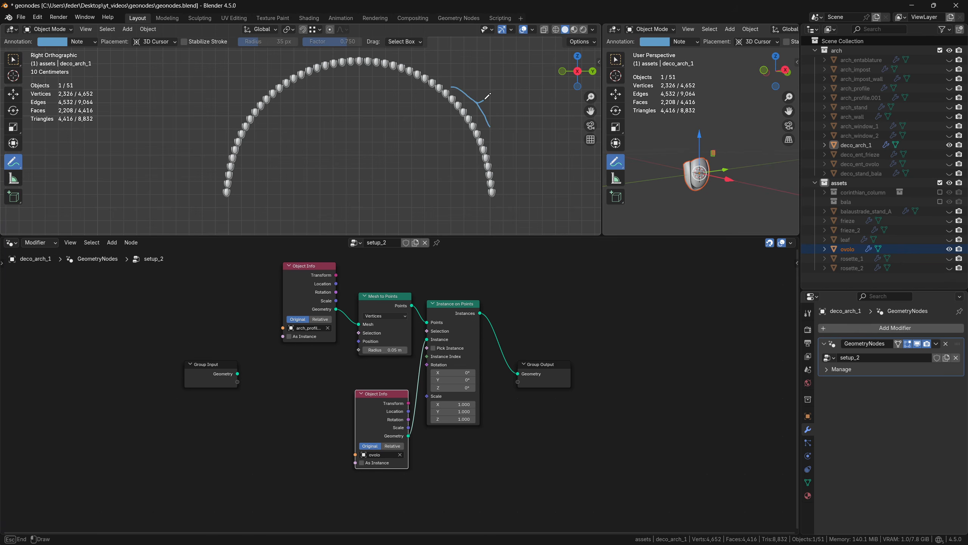
drag(477, 101, 495, 95)
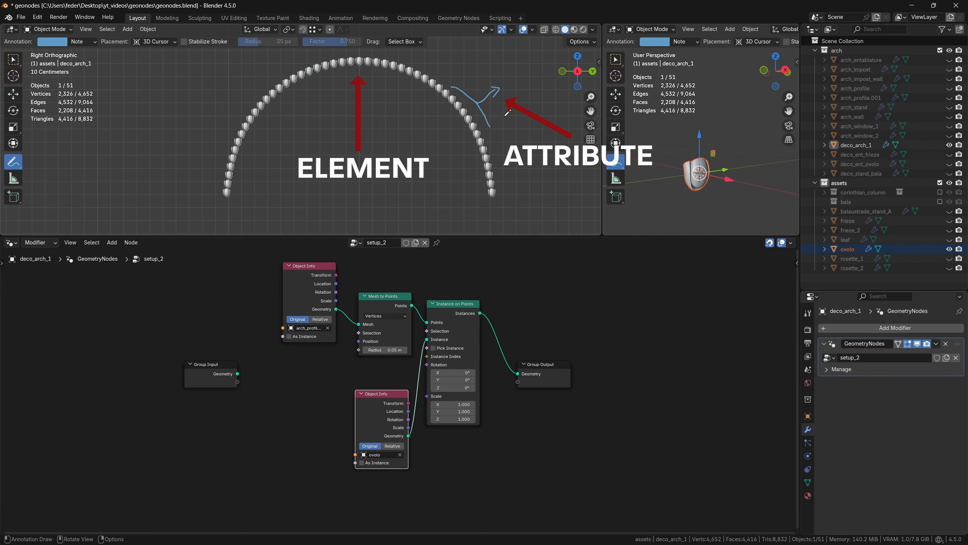
key(w)
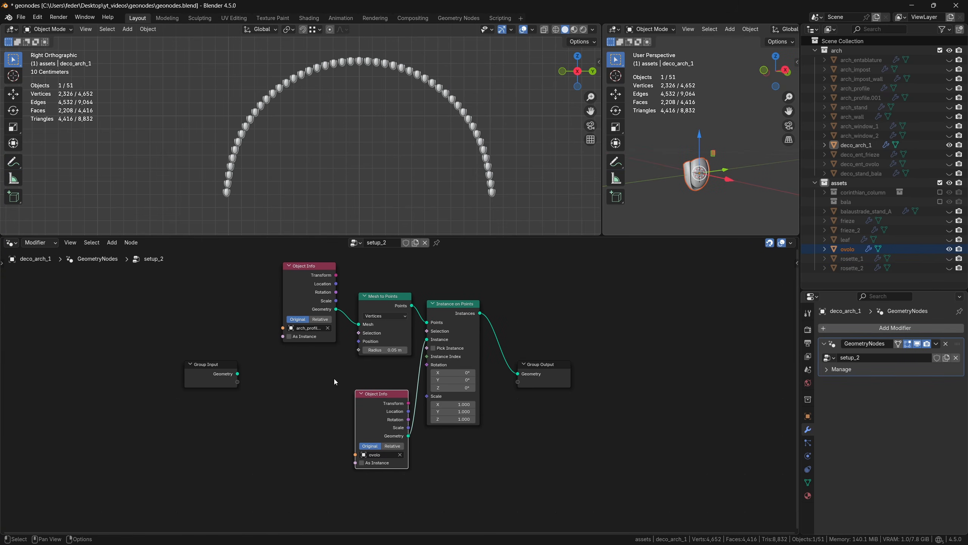
Space out the arch profile's Object Info node and insert a Mesh to Curve node between it and Mesh to Points.
scroll(335, 379, down, 1)
middle_drag(335, 380, 368, 393)
drag(272, 383, 196, 416)
drag(359, 303, 234, 316)
key(shift+a)
text(mes)
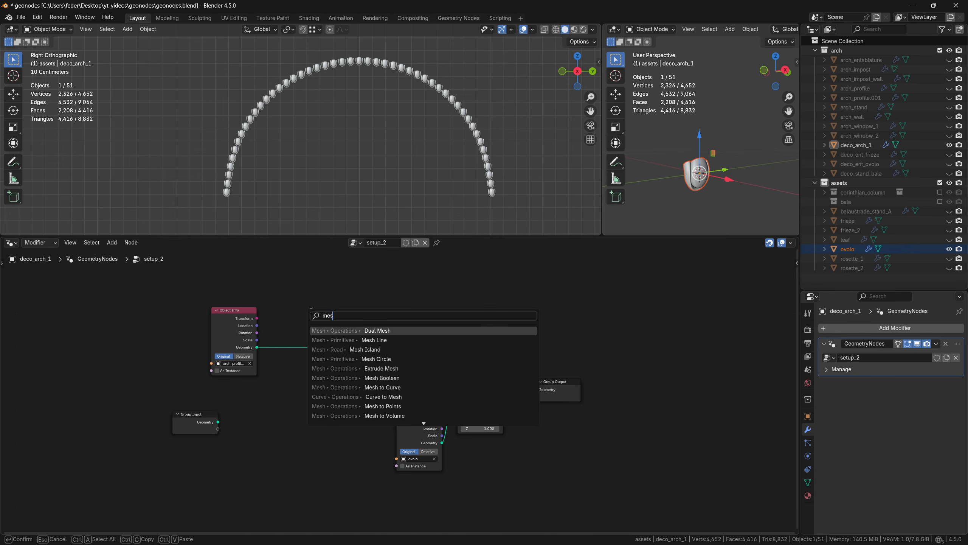
text(h to)
key(Return)
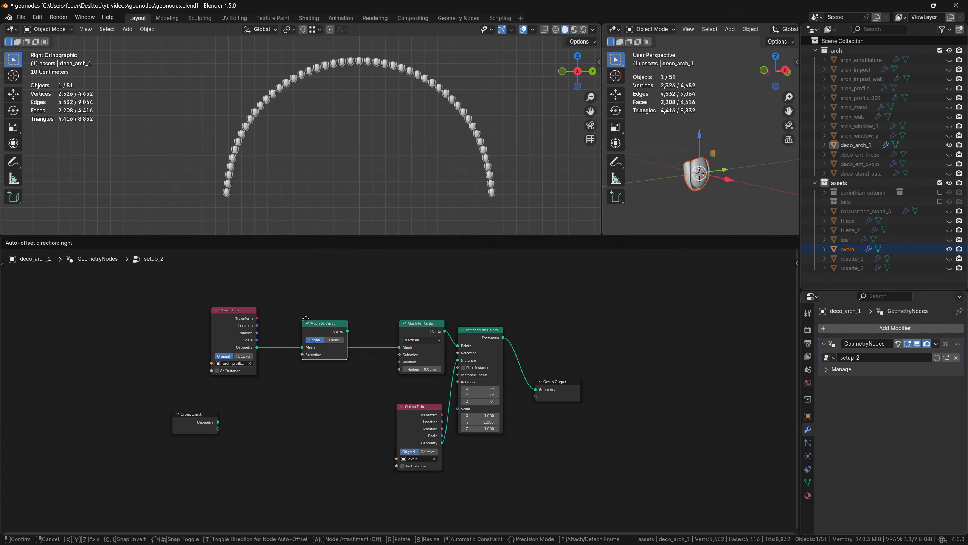
click(306, 322)
Replace the Mesh to Points node with a Curve to Points node between Mesh to Curve and Instance on Points.
click(424, 328)
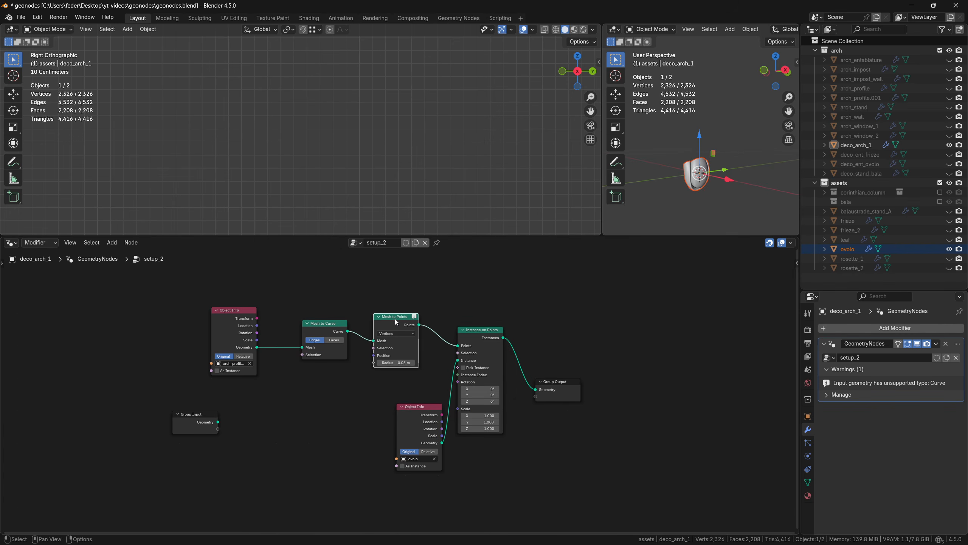
key(ctrl+x)
key(shift+a)
text(curve to po)
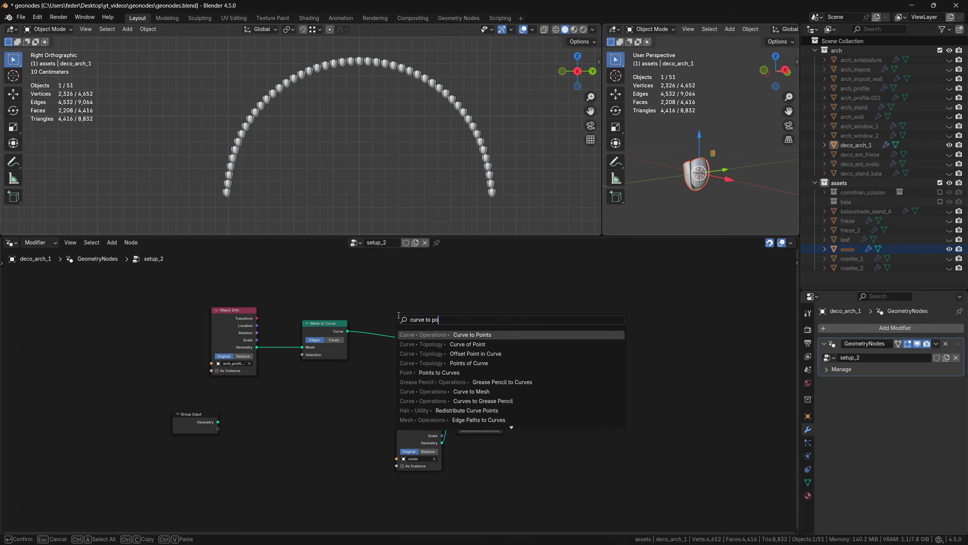
key(Return)
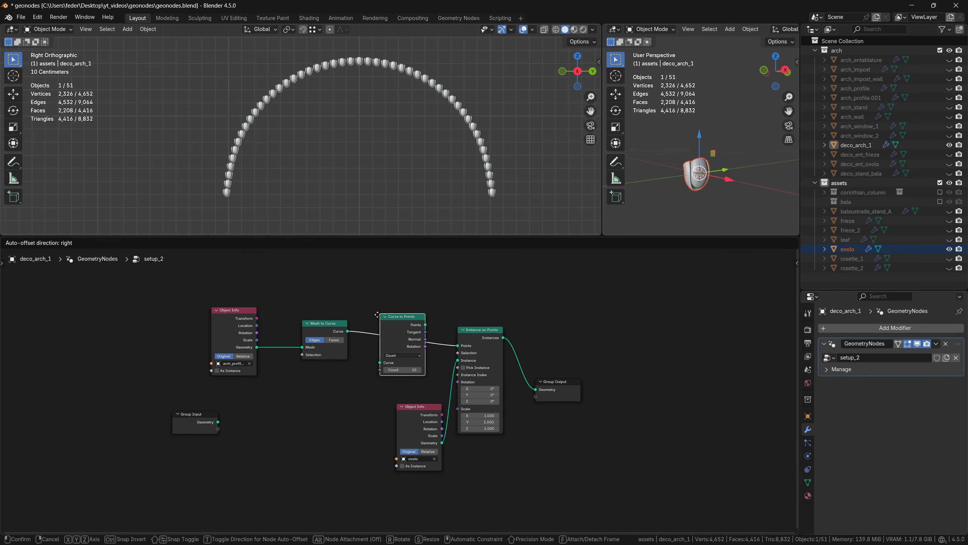
click(378, 317)
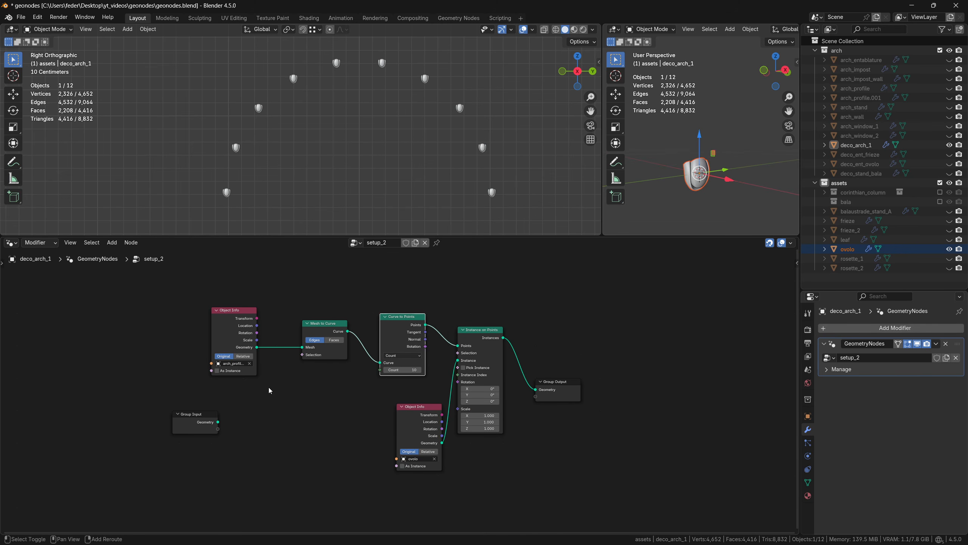
Insert a Store Named Attribute node between Mesh to Curve and Curve to Points, with its data type set to Vector.
key(Home)
drag(271, 318, 298, 319)
drag(287, 297, 377, 357)
drag(372, 332, 267, 332)
scroll(340, 330, up, 2)
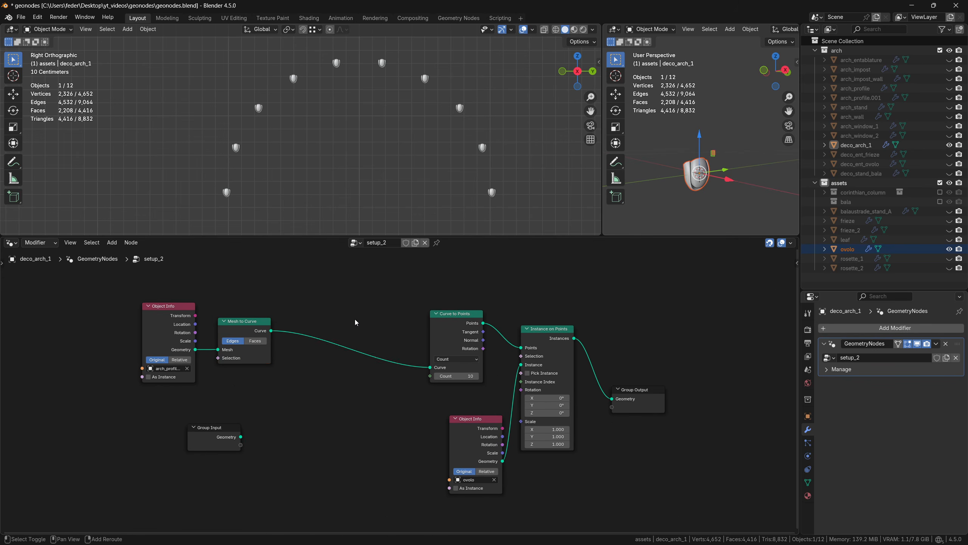
key(shift+a)
text(store)
key(Return)
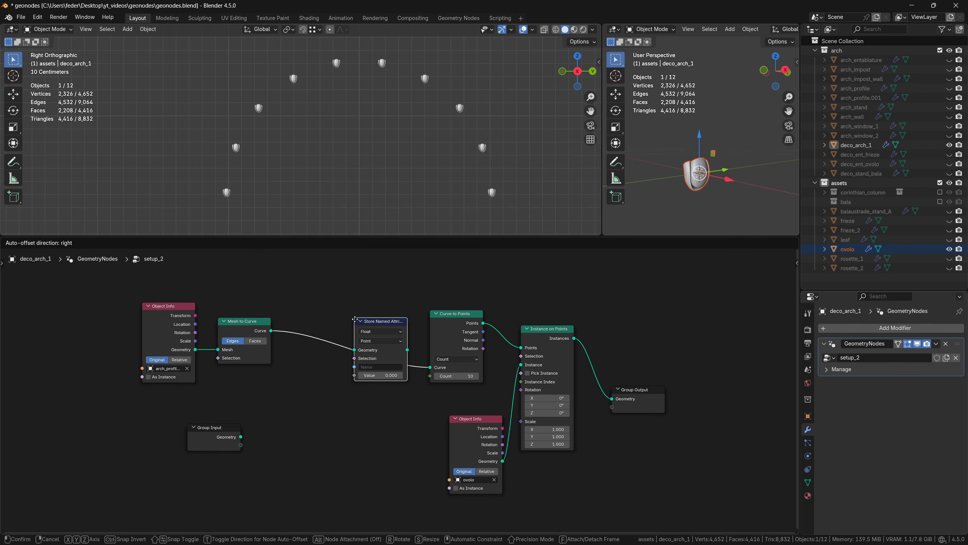
click(325, 321)
click(344, 336)
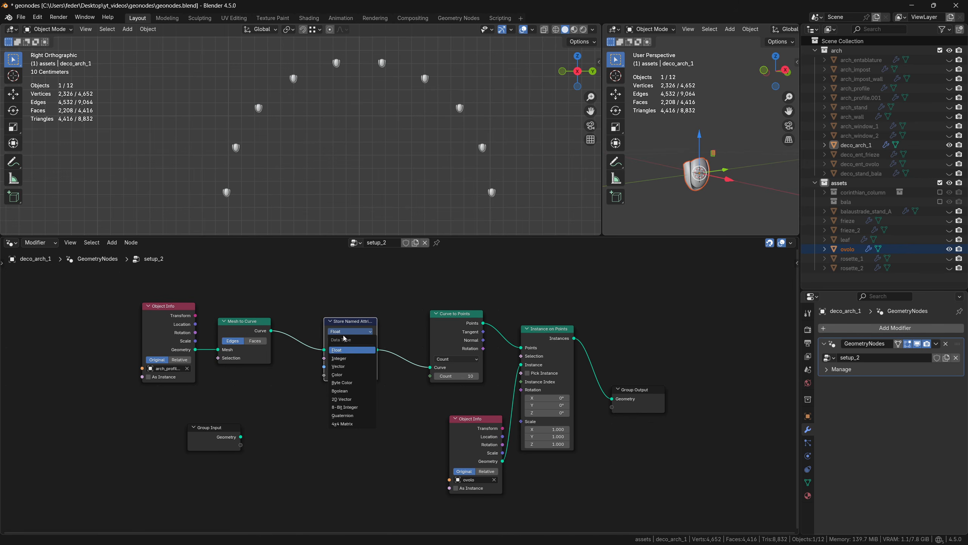
click(347, 367)
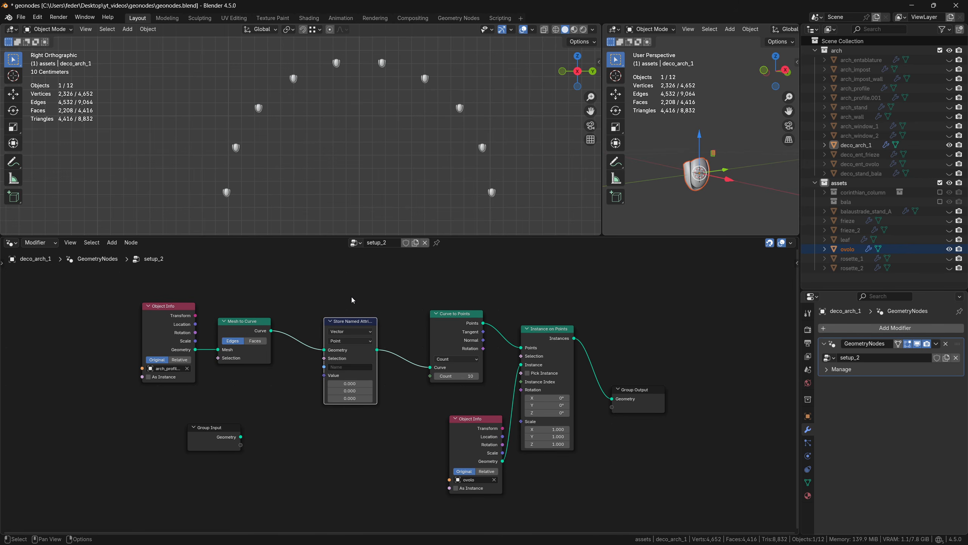
Feed a Curve Tangent node into the Value of Store Named Attribute and name the attribute tan.
key(shift+a)
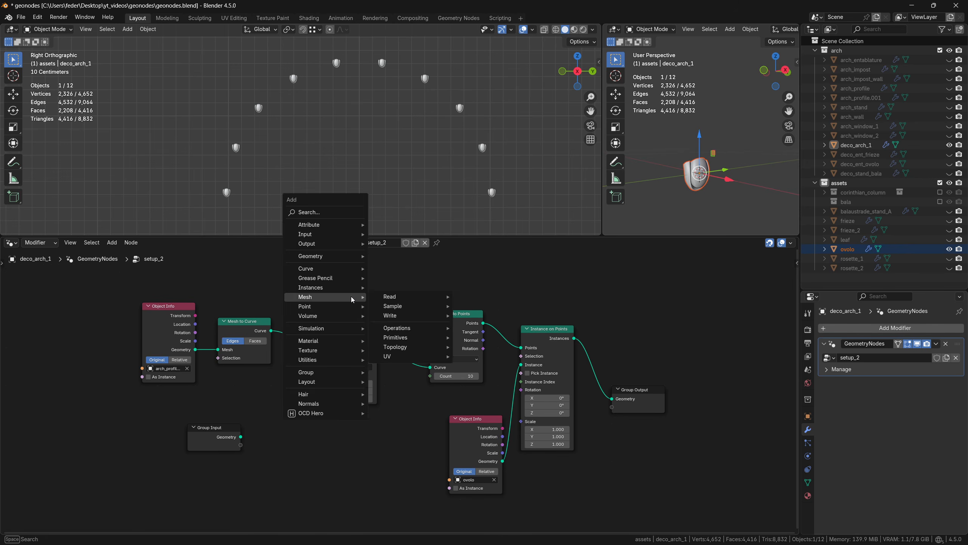
text(curve tange)
key(Return)
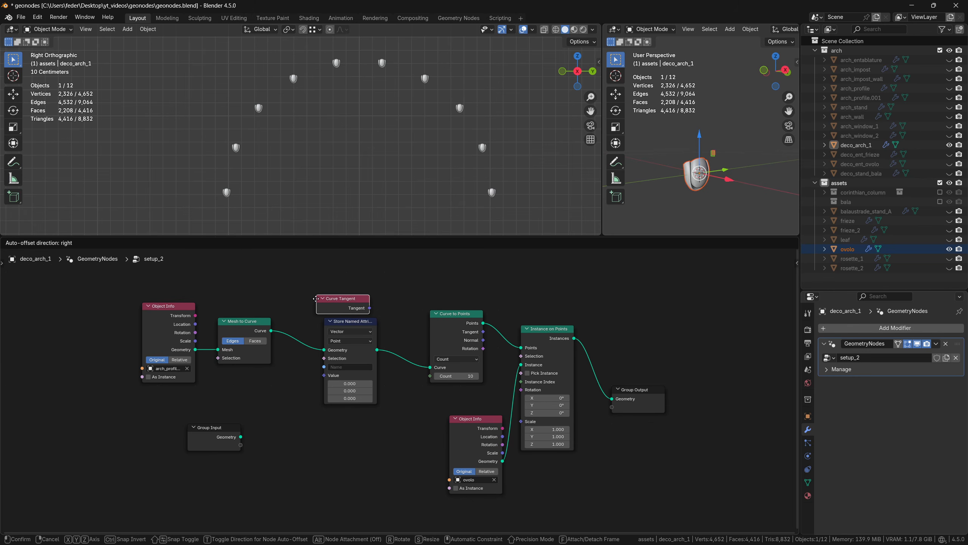
click(351, 302)
drag(377, 308, 379, 310)
drag(313, 380, 319, 376)
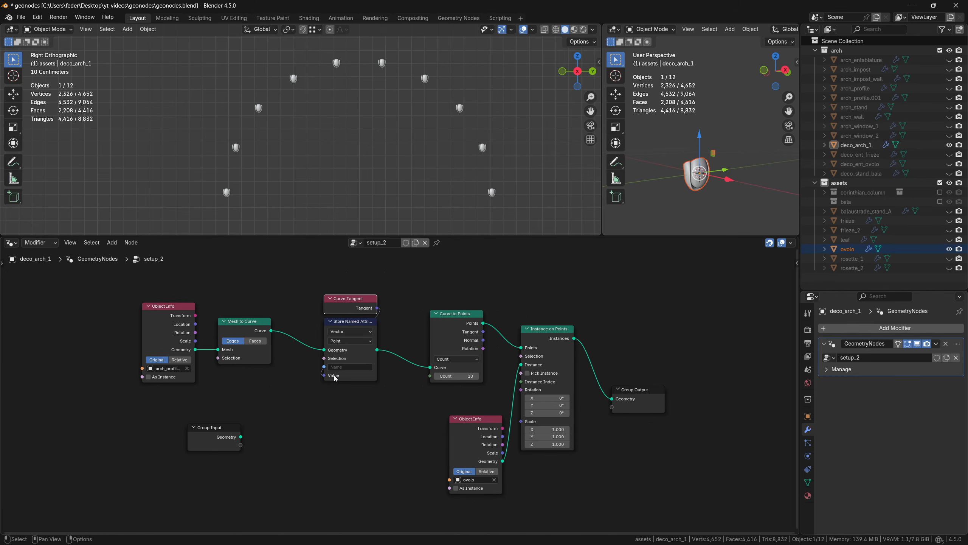
click(346, 367)
text(tan)
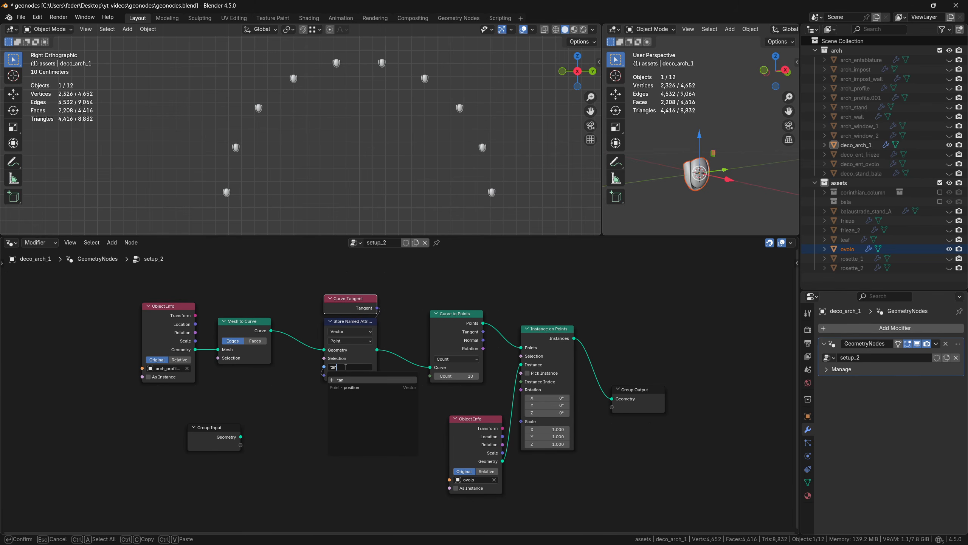
key(Return)
Add an Align Rotation to Vector node below Instance on Points and link its output to the Rotation input of Instance on Points.
drag(473, 418, 454, 388)
shift+middle_drag(501, 413, 446, 402)
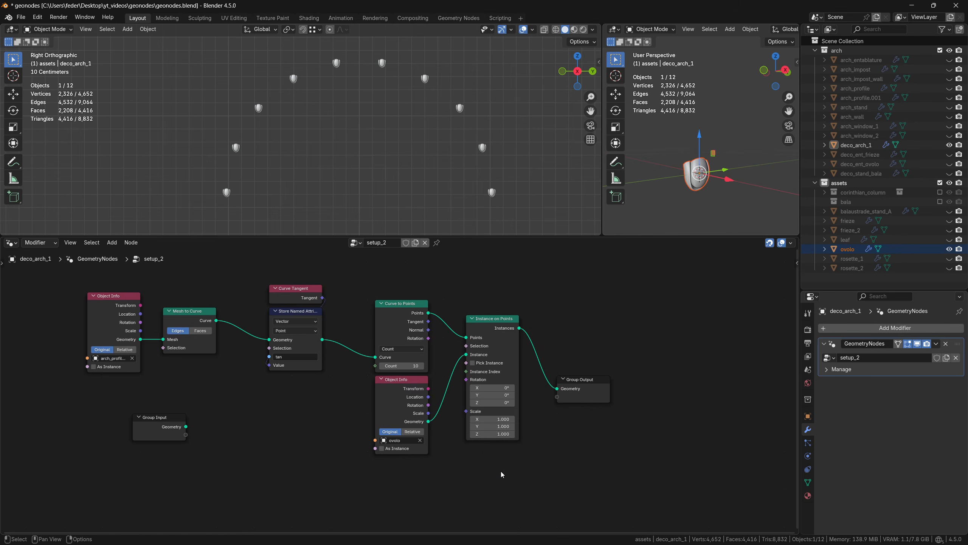
key(shift+a)
text(align)
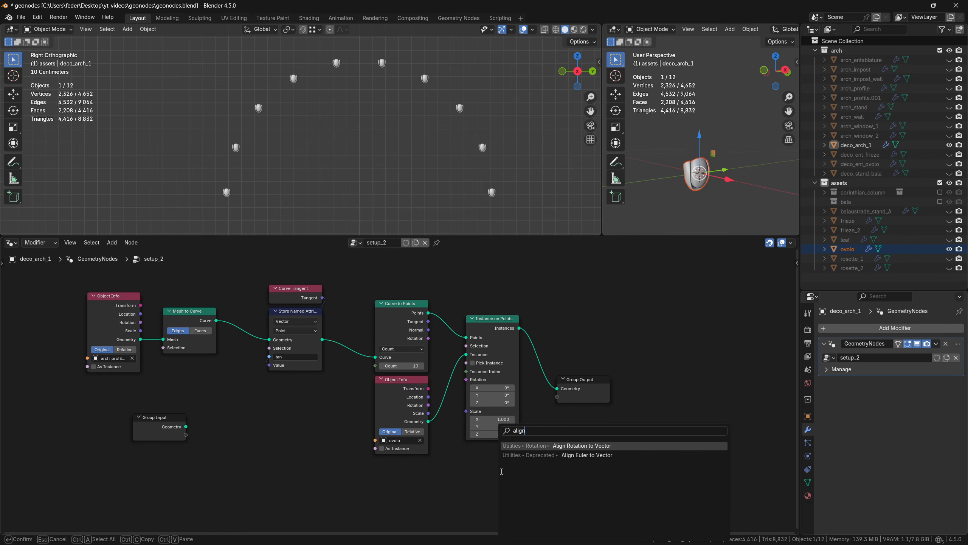
key(Return)
click(502, 463)
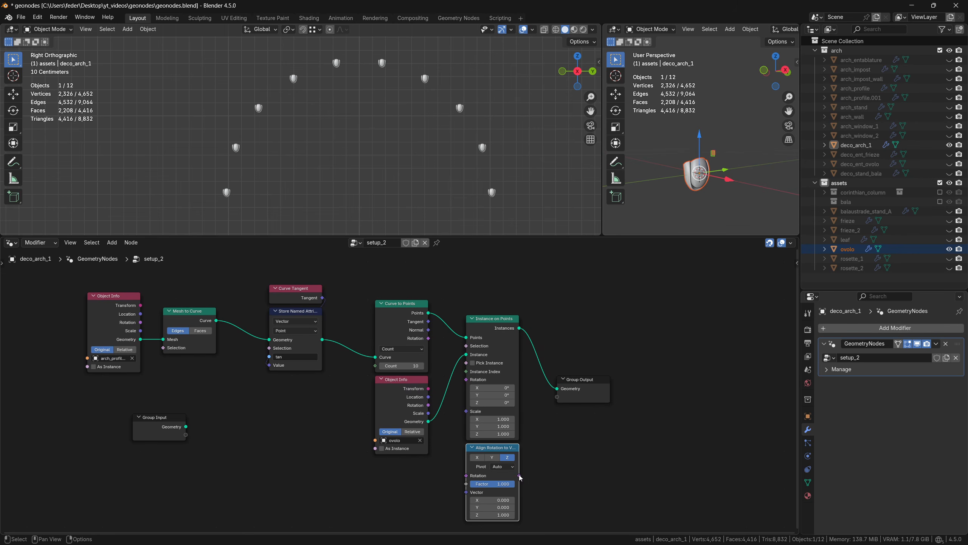
drag(520, 475, 467, 380)
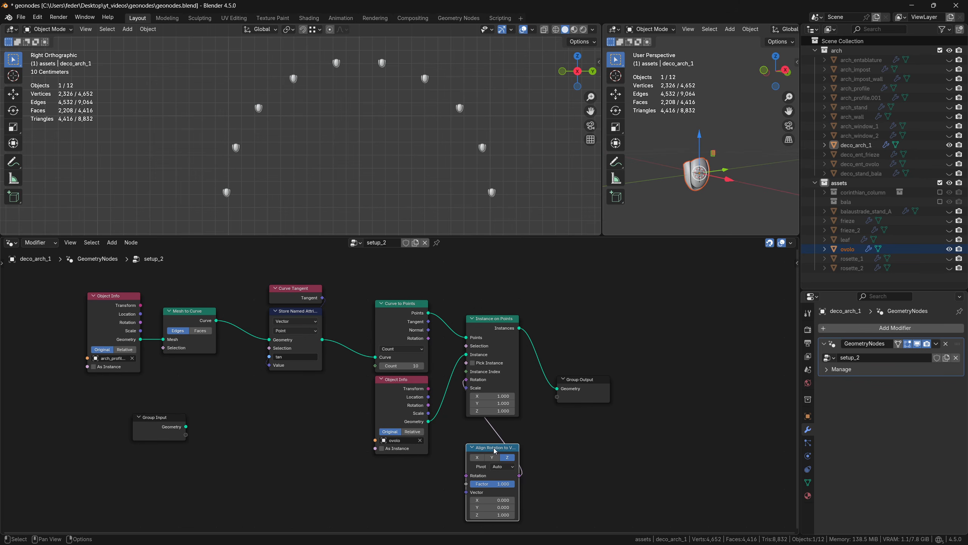
drag(494, 451, 494, 428)
middle_drag(542, 450, 545, 441)
Feed a Named Attribute node reading tan into the Vector of Align Rotation to Vector, and align on the Y axis.
key(shift+a)
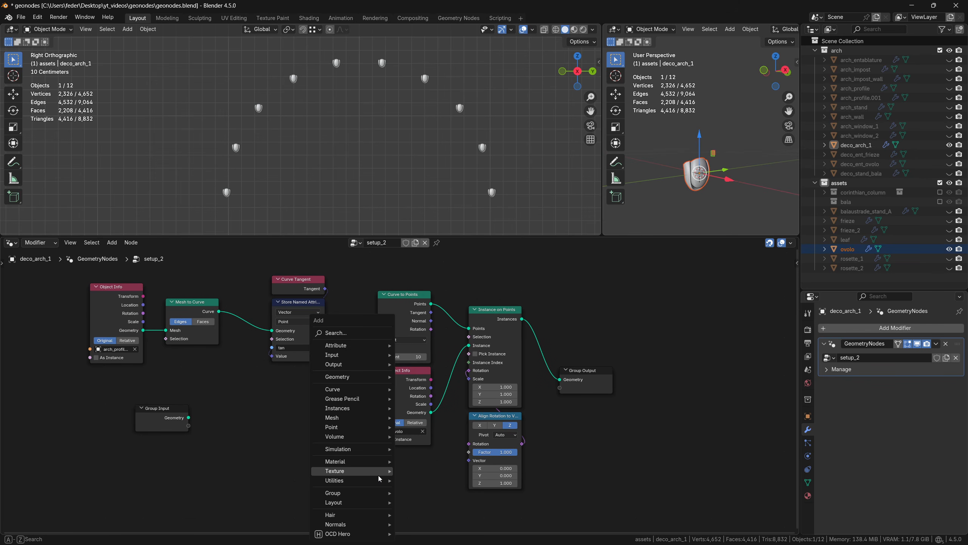
text(named a)
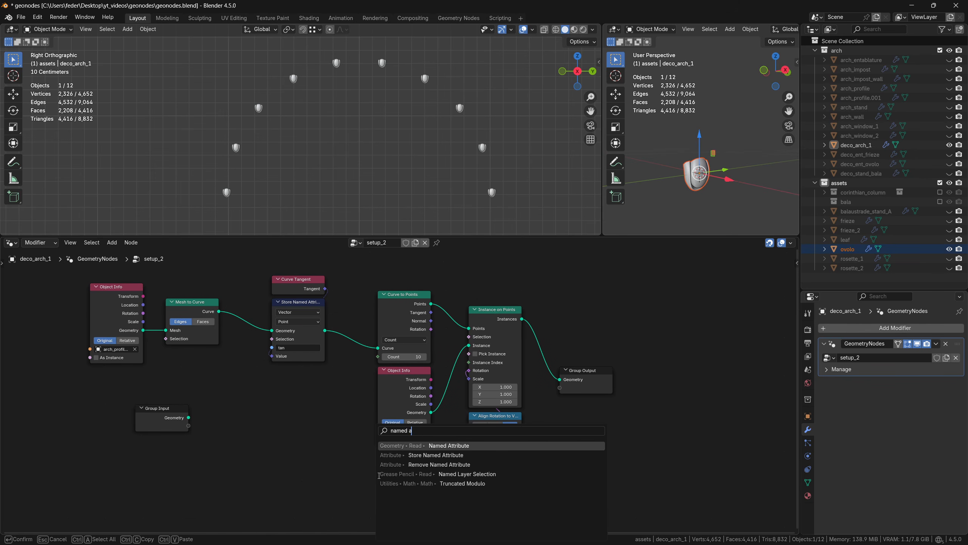
key(Return)
click(381, 458)
click(391, 489)
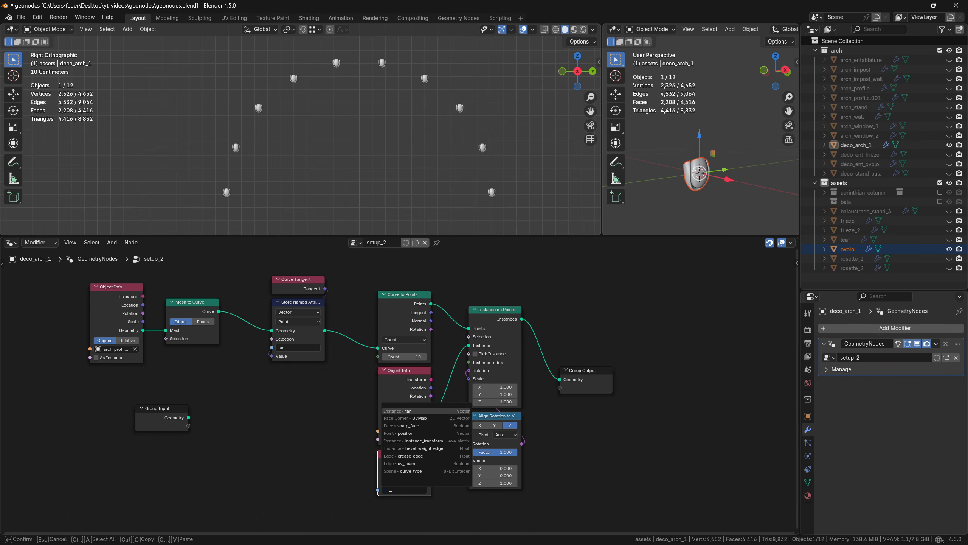
click(413, 412)
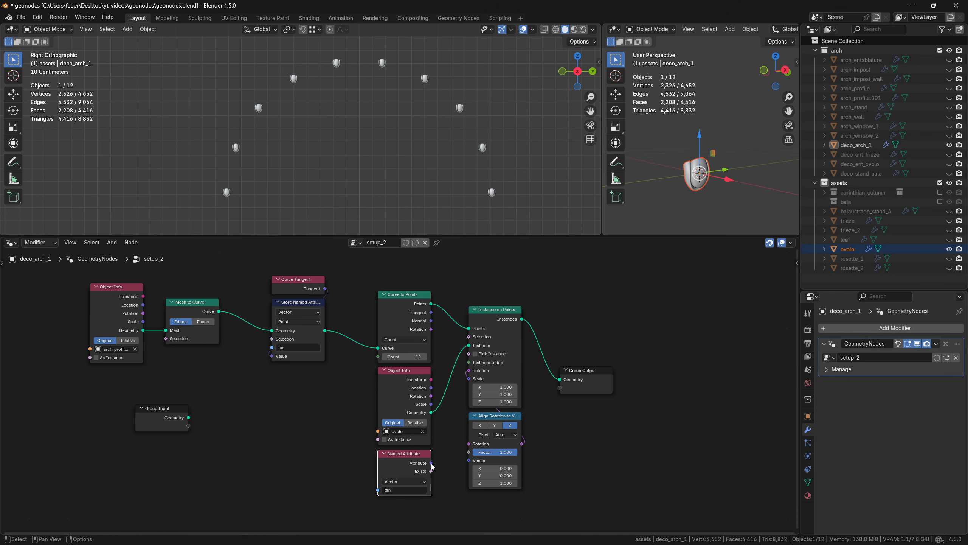
drag(432, 464, 465, 462)
click(495, 425)
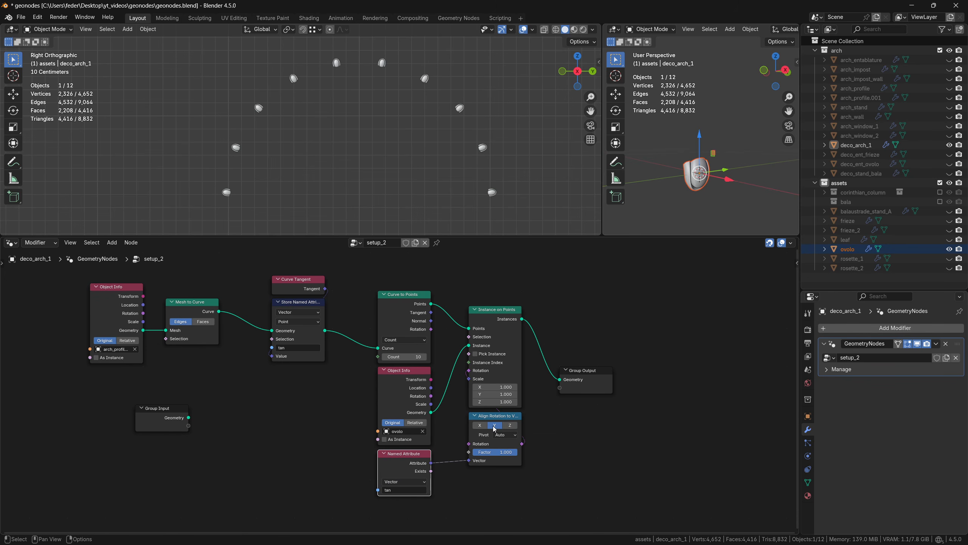
Insert a Vector Math node set to Multiply by -1 on all axes between Named Attribute and Align Rotation to Vector.
drag(412, 457, 302, 453)
key(shift+a)
text(vector ma)
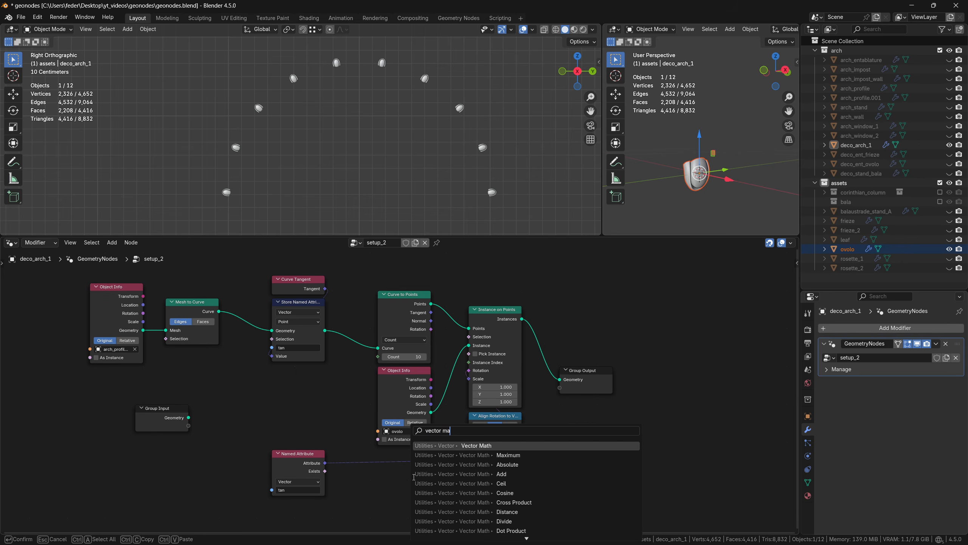
key(Return)
click(408, 466)
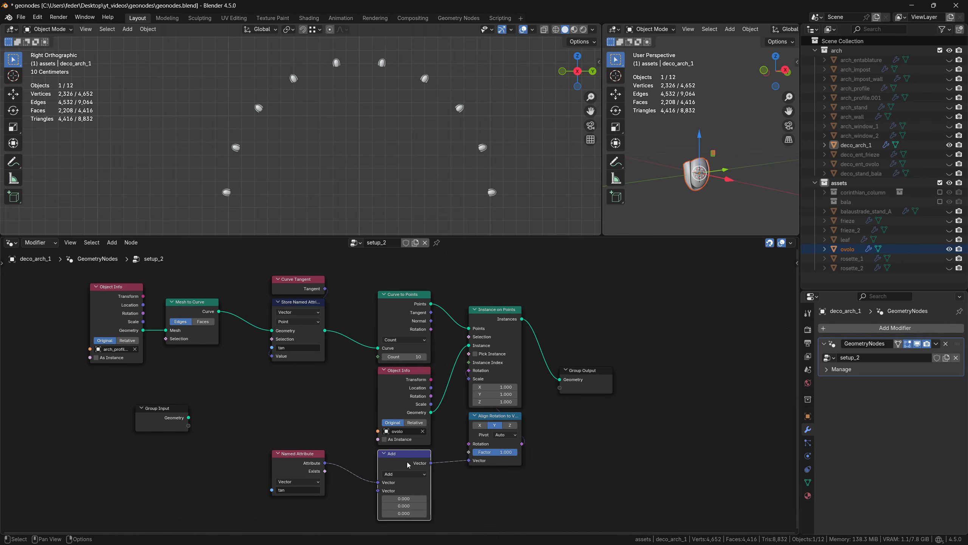
click(404, 476)
click(399, 361)
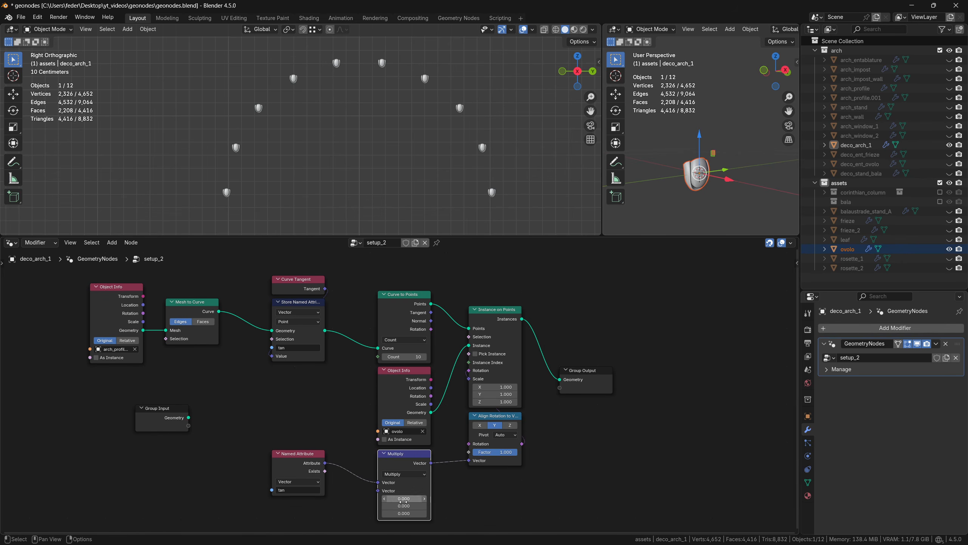
click(404, 500)
key(Return)
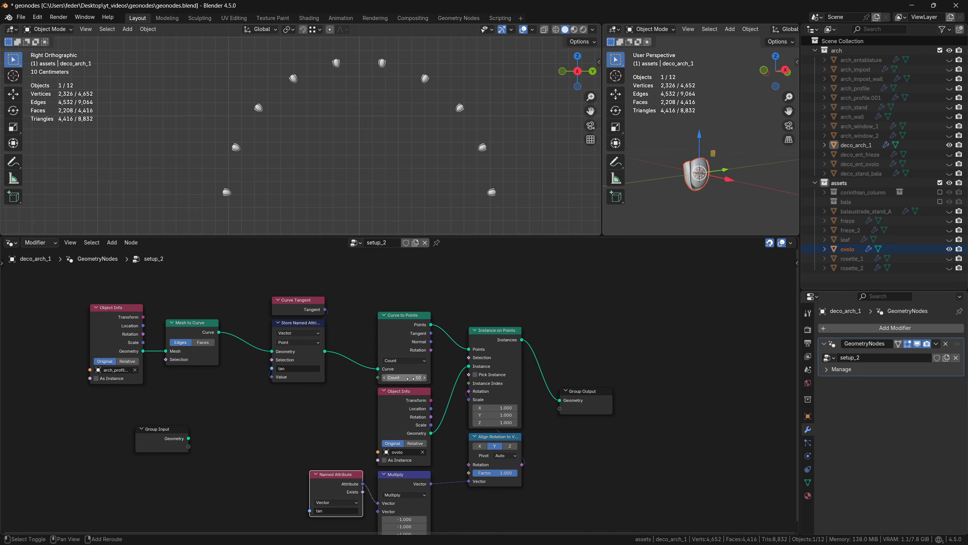
Set the Curve to Points count to 55 and unhide arch_profile to inspect the ornaments in perspective.
drag(404, 377, 492, 378)
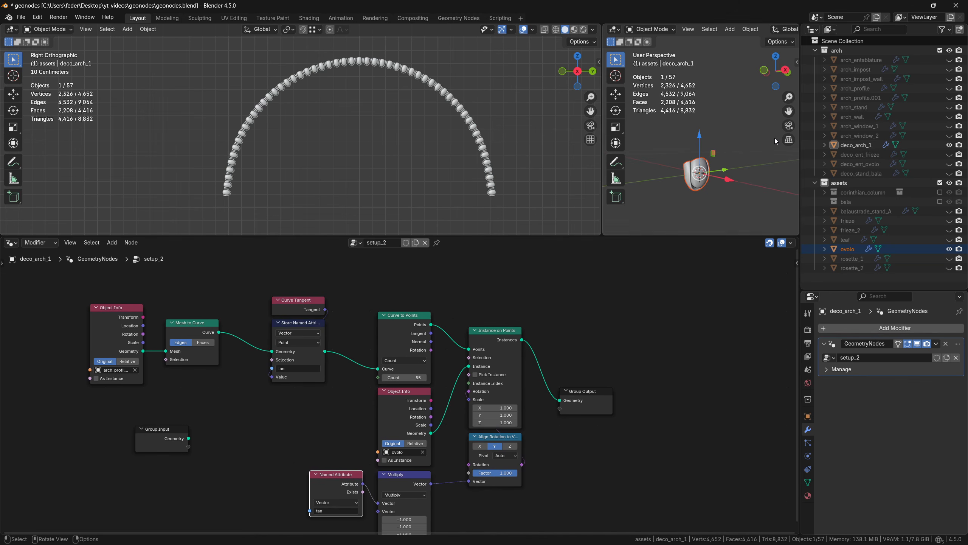
click(949, 88)
middle_drag(572, 138, 479, 123)
shift+middle_drag(479, 123, 468, 148)
scroll(520, 324, down, 2)
scroll(474, 185, down, 3)
middle_drag(474, 185, 478, 185)
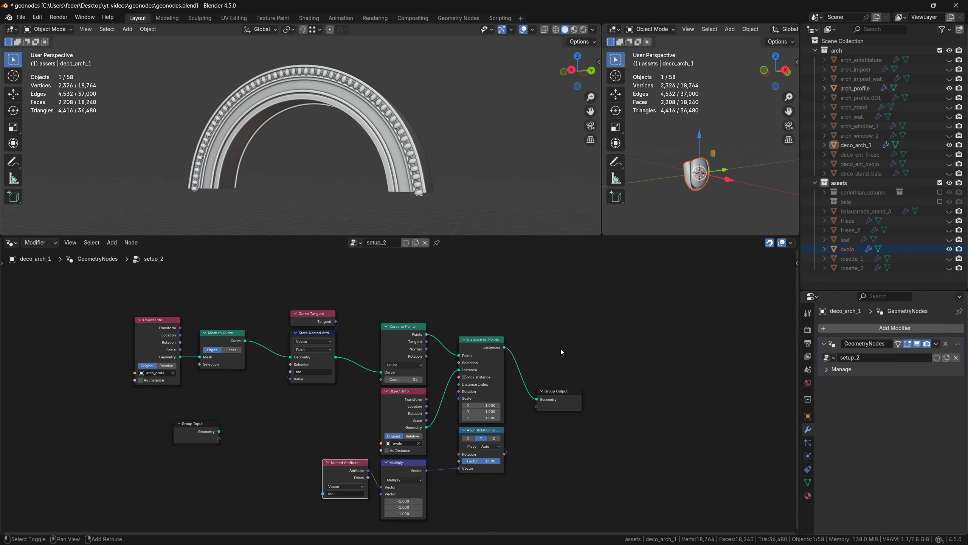
Insert Rotate Instances and Scale Instances nodes between Instance on Points and Group Output.
middle_drag(561, 348, 520, 344)
drag(519, 388, 623, 336)
click(544, 368)
key(shift+a)
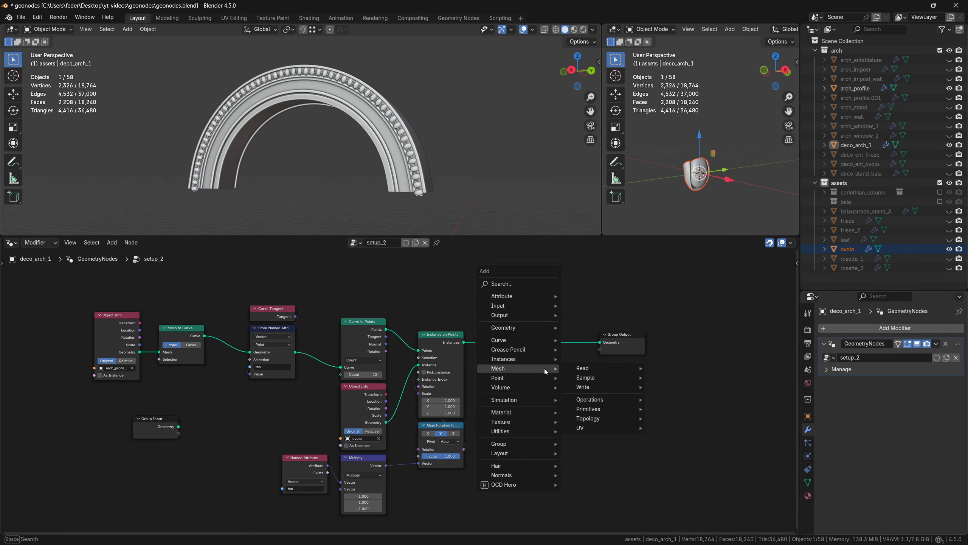
mouse_move(526, 358)
click(591, 397)
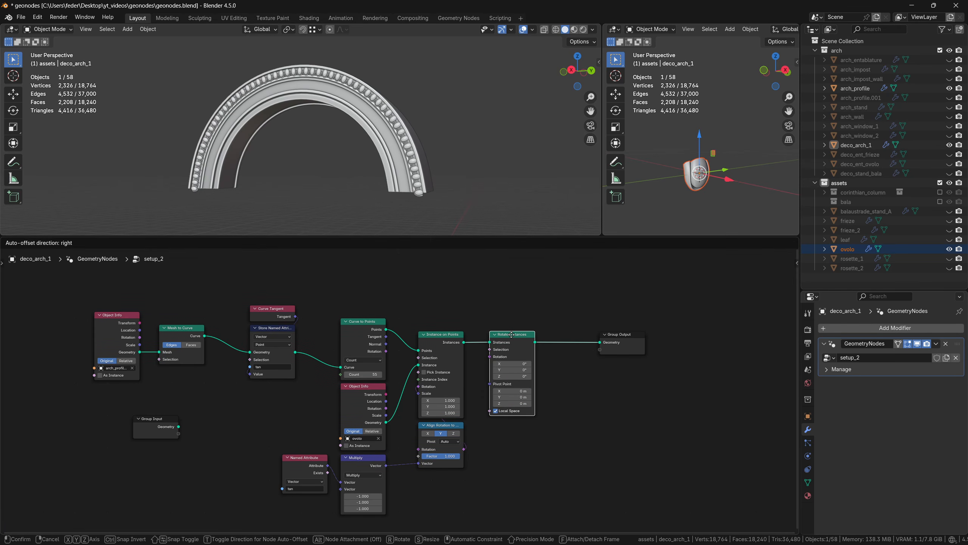
click(512, 335)
key(shift+a)
mouse_move(595, 363)
click(648, 385)
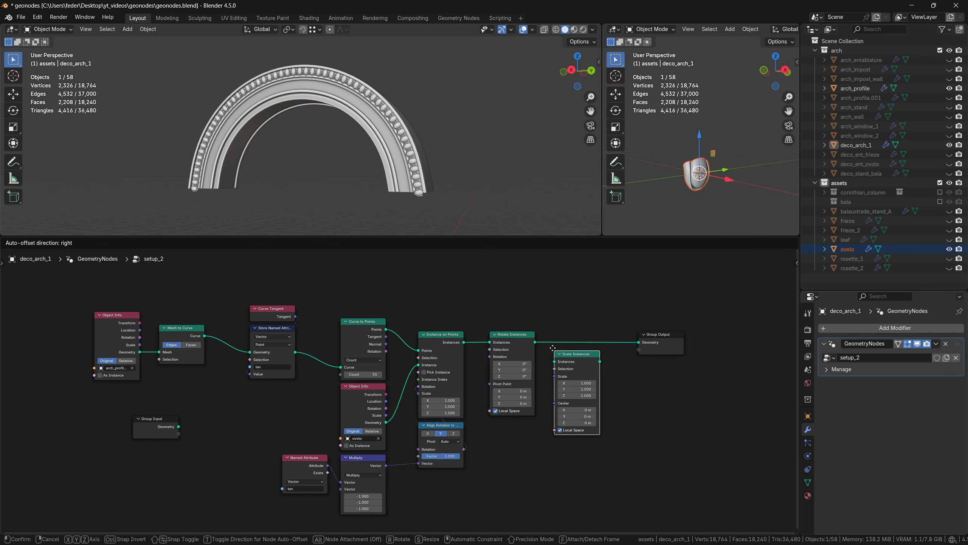
click(552, 347)
Expose the arch profile's Object Info object as a group input and name it Source Object.
drag(165, 419, 248, 412)
drag(178, 361, 176, 363)
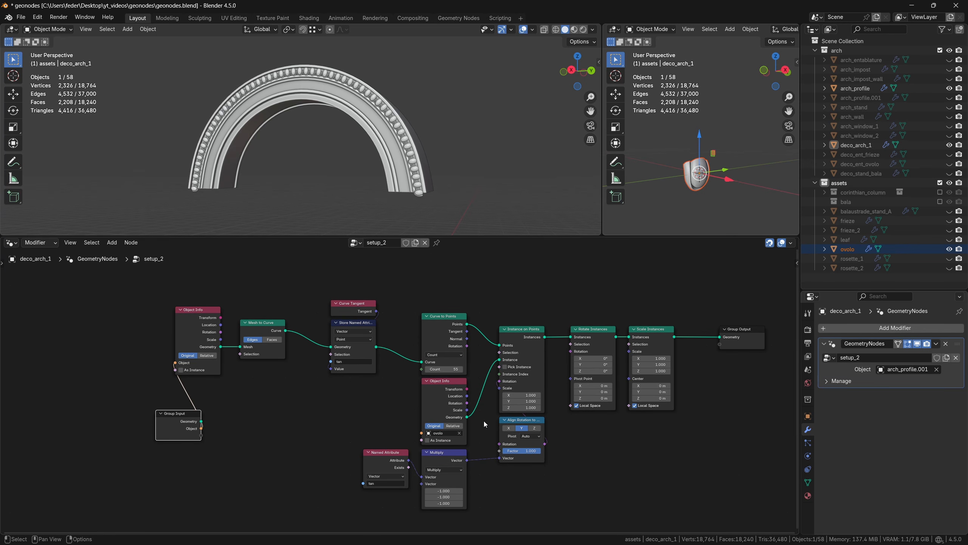
key(n)
click(699, 395)
double_click(699, 395)
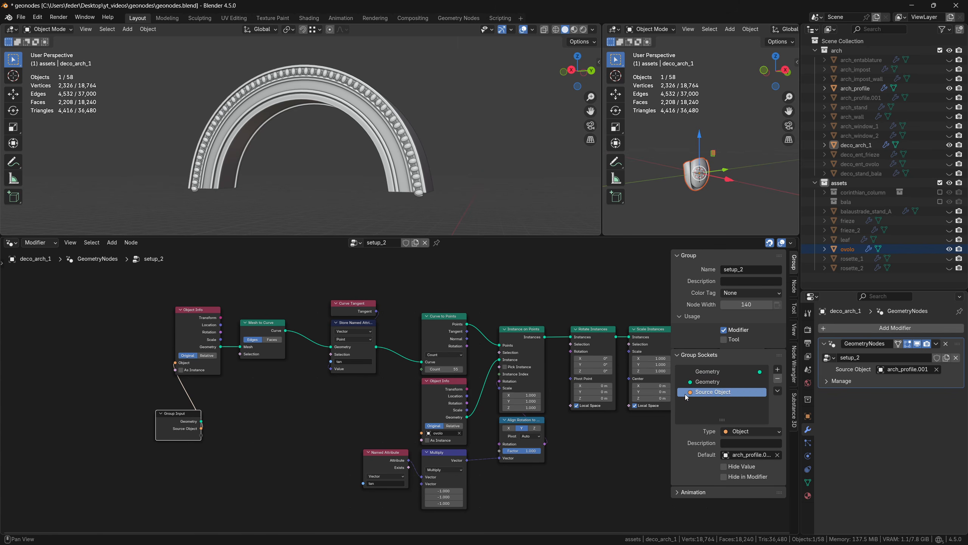
key(Return)
Expose the ovolo Object Info object and the Curve to Points count as group inputs.
drag(201, 436, 421, 433)
middle_drag(330, 413, 316, 415)
drag(186, 445, 405, 372)
middle_drag(587, 450, 520, 462)
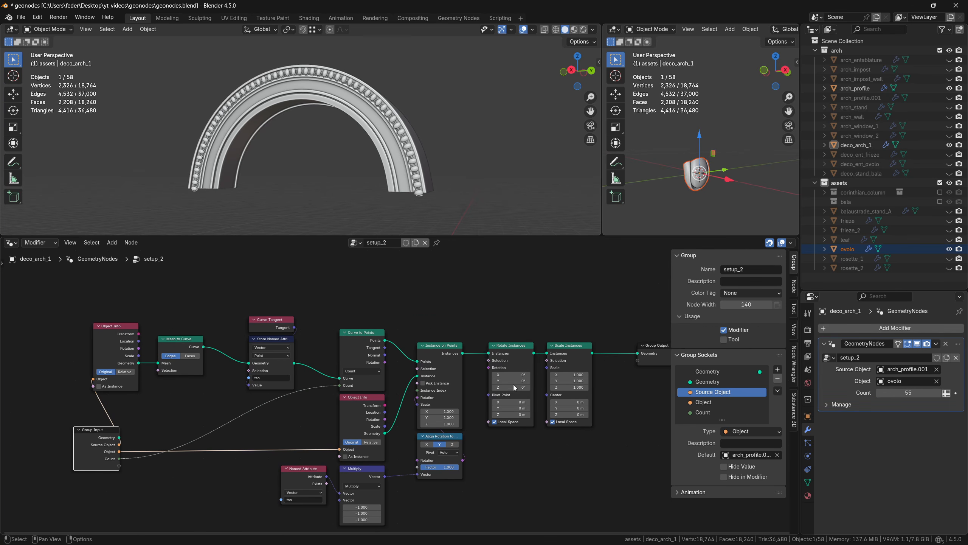
Add a Combine XYZ node above Rotate Instances and link it to the Rotation input.
click(509, 316)
key(shift+a)
text(com)
key(Return)
click(490, 297)
drag(535, 308, 488, 368)
Expose the Y value of the rotation's Combine XYZ as a group input named Rotate Y.
drag(120, 466, 488, 323)
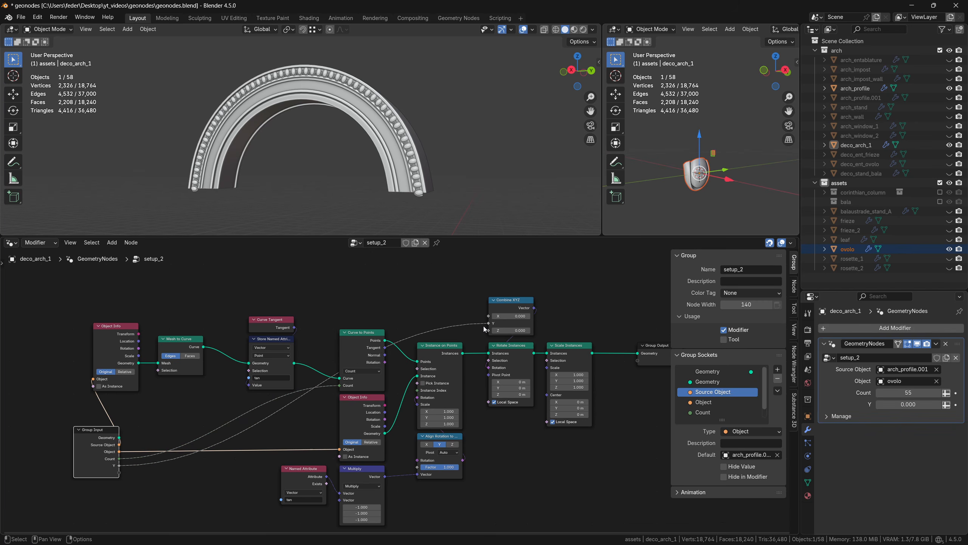
double_click(698, 412)
key(Home)
text(Rotate)
key(Return)
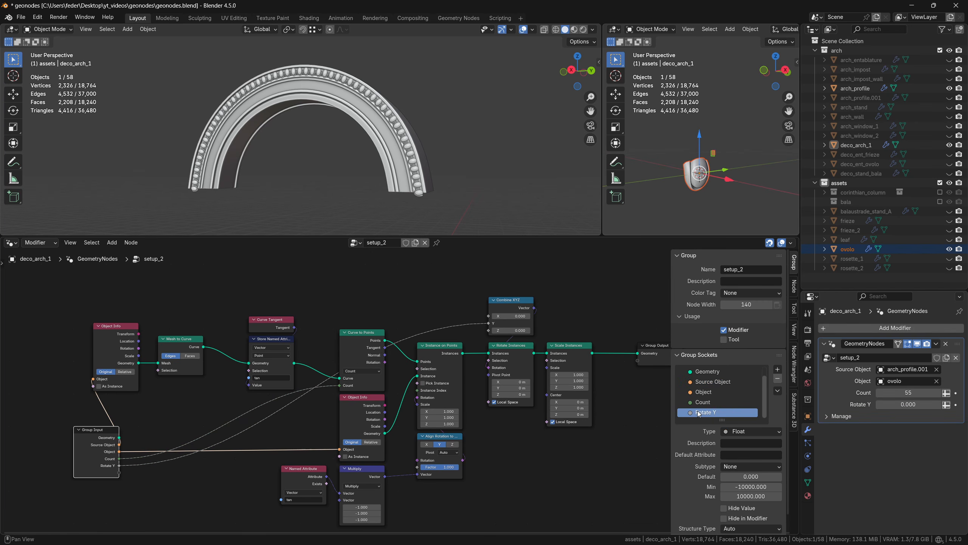
Duplicate Combine XYZ above Scale Instances, set its values to 1, and link it to the Scale input.
click(532, 312)
key(shift+d)
click(572, 312)
text(1)
key(Return)
drag(572, 316, 547, 367)
Drive all axes of the scale's Combine XYZ from one group input named Scale.
drag(120, 472, 547, 316)
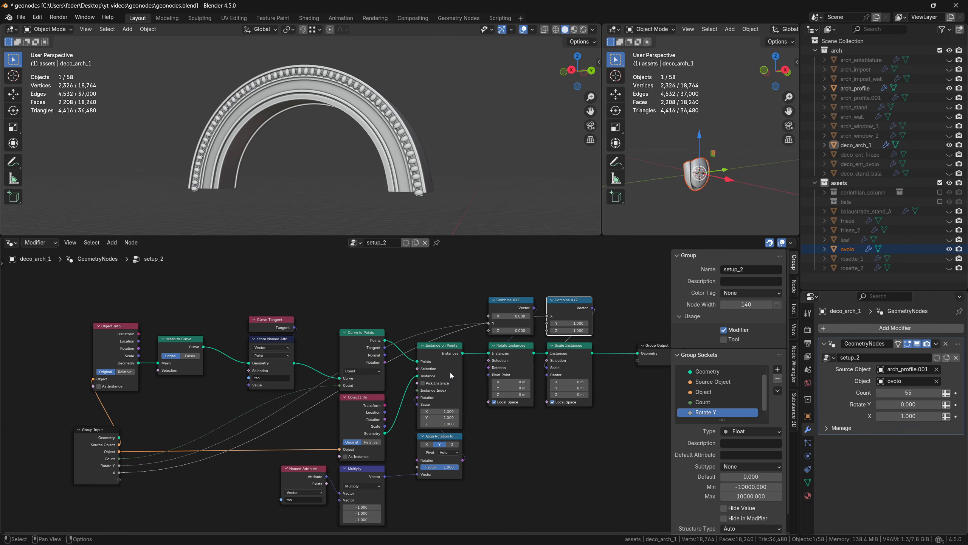
drag(119, 472, 547, 330)
scroll(717, 400, down, 1)
double_click(703, 413)
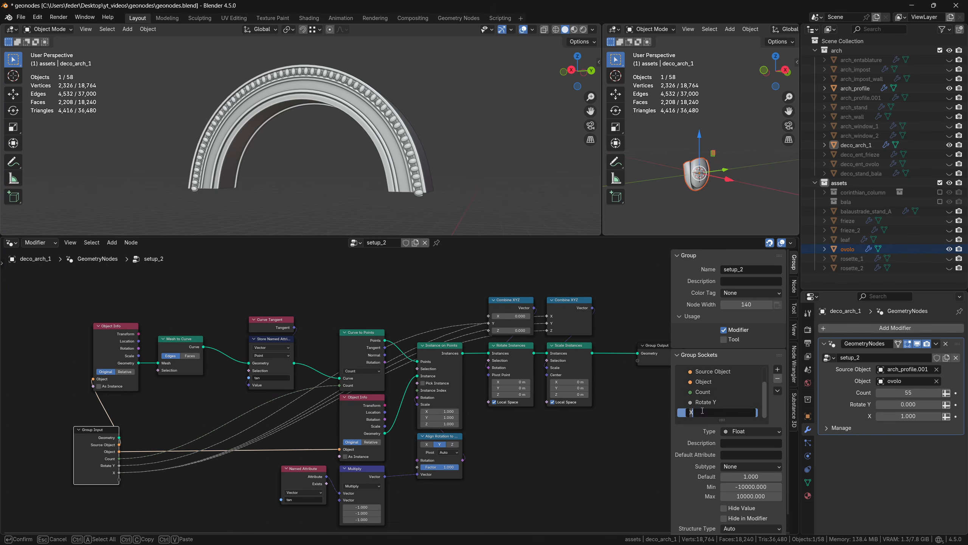
text(Scale)
key(Return)
Set the modifier's Rotate Y to 0.324 and try a Scale of 1.2.
drag(908, 405, 926, 404)
click(901, 416)
text(1.2)
key(Return)
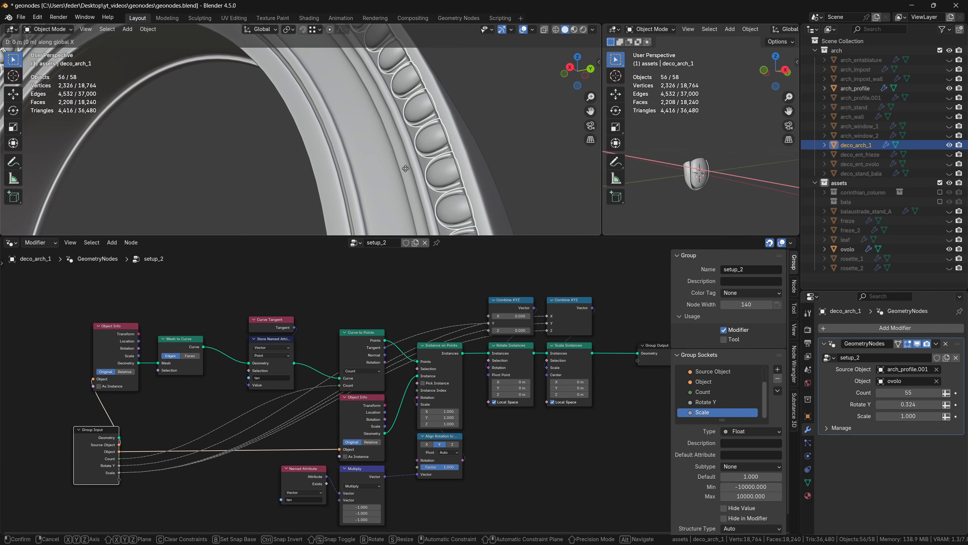
Place deco_arch_1 along the global X axis and view the arch in right orthographic.
click(328, 177)
click(508, 128)
mouse_move(508, 127)
middle_down()
mouse_move(534, 85)
mouse_move(509, 138)
middle_up()
scroll(423, 129, down, 3)
shift+middle_drag(423, 128, 499, 131)
click(578, 71)
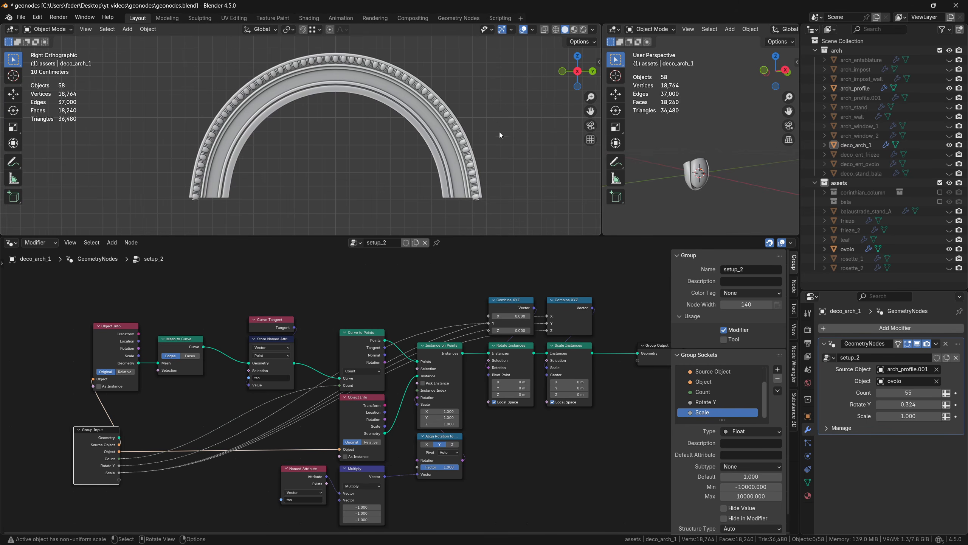
Temporarily show arch_impost to check how the end ornaments meet it, and hide it again.
click(949, 70)
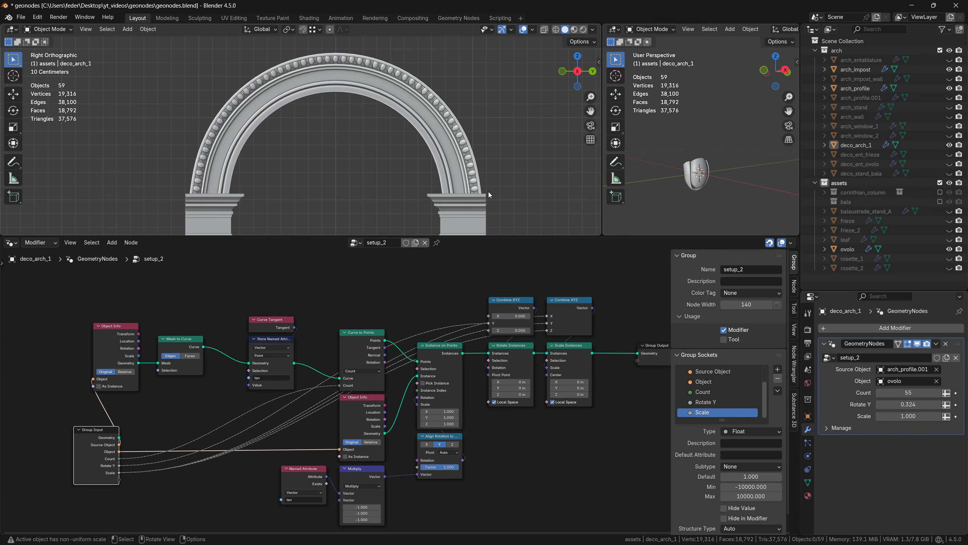
click(472, 206)
key(h)
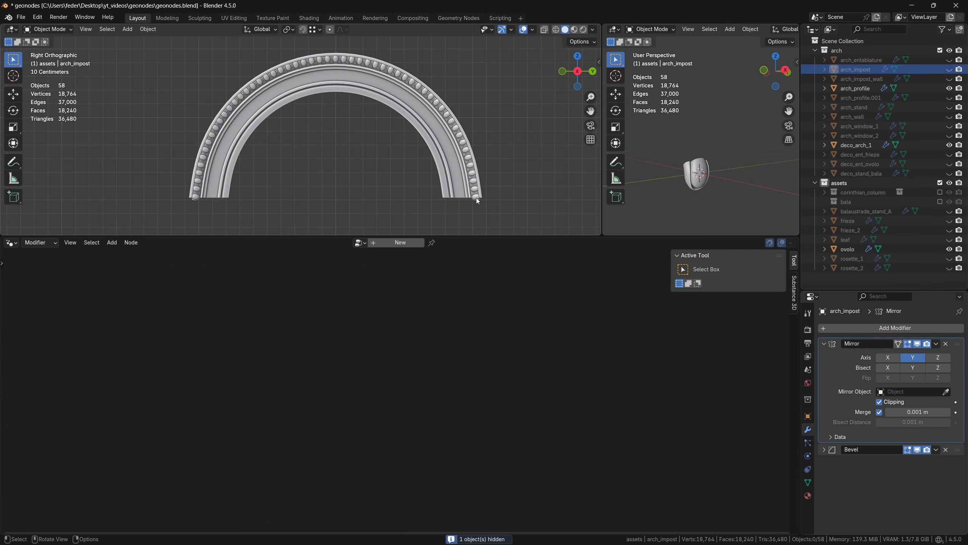
Insert a Delete Geometry node set to Instance between Scale Instances and Group Output of deco_arch_1.
click(477, 198)
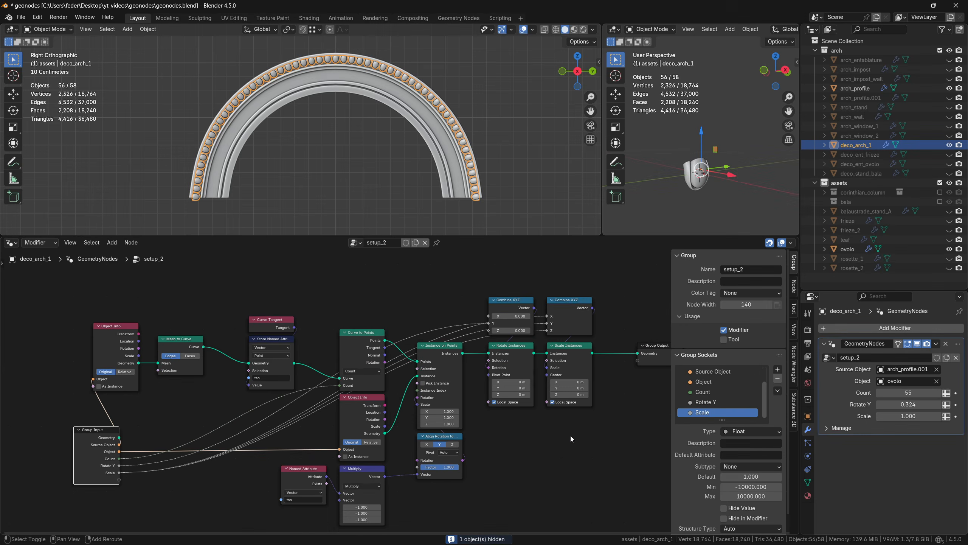
middle_drag(570, 436, 298, 442)
drag(403, 351, 551, 349)
key(shift+a)
text(delete)
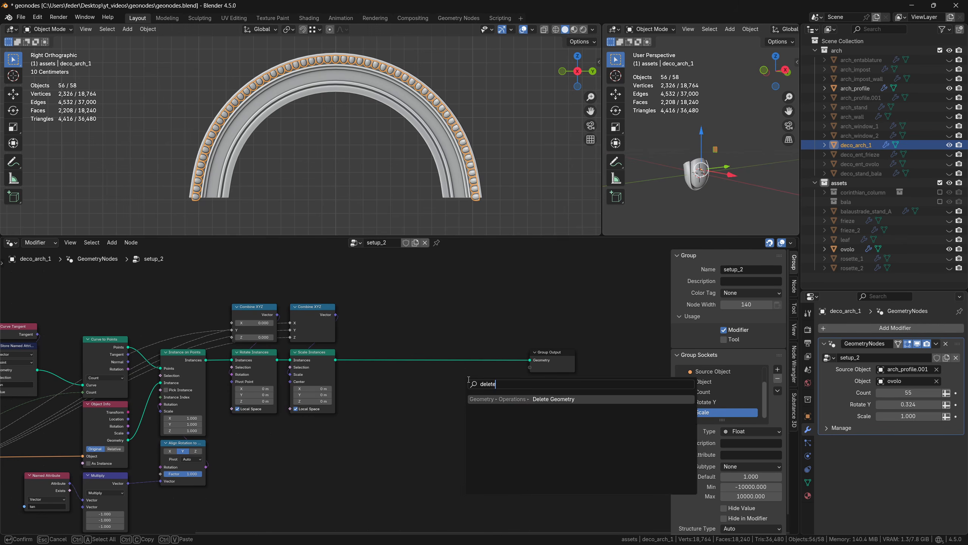
key(Return)
click(399, 363)
click(399, 361)
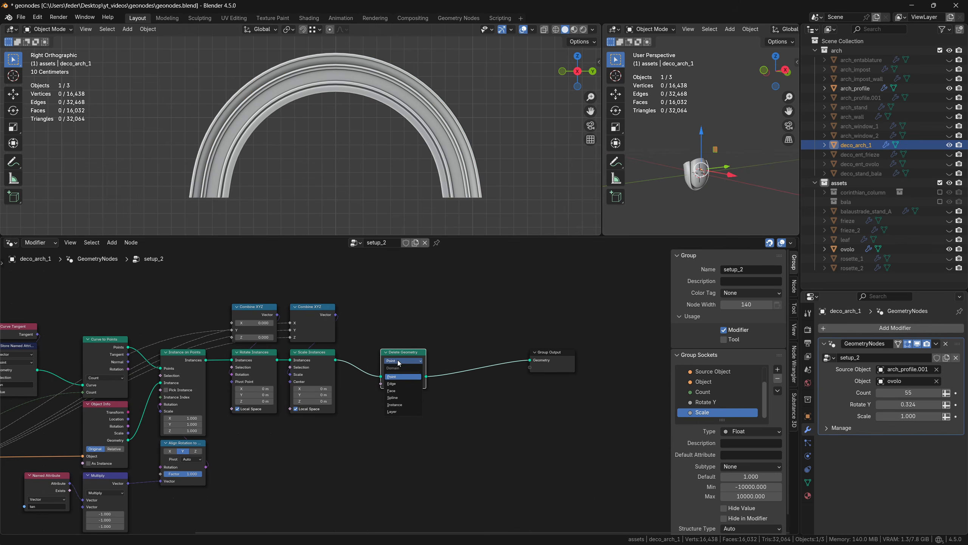
click(394, 404)
drag(404, 352, 404, 346)
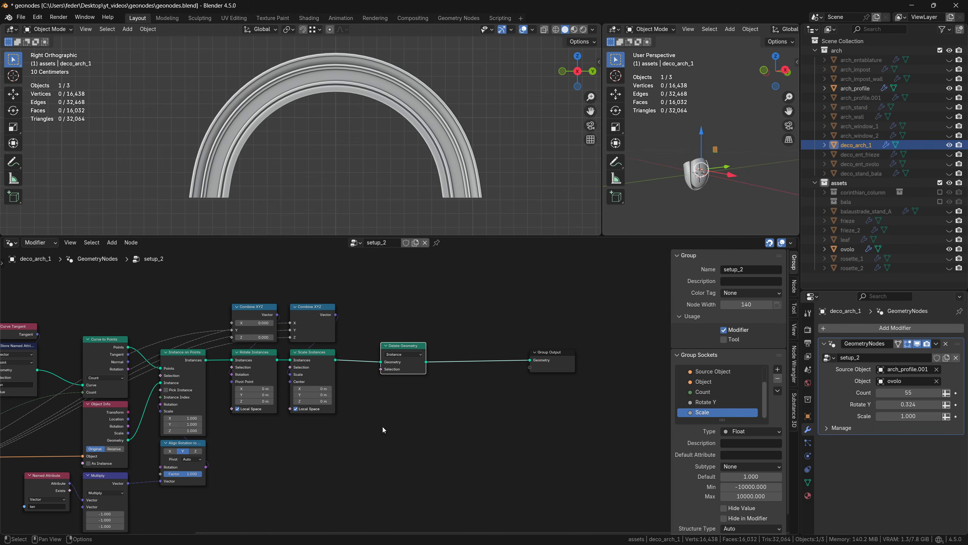
Add an ID node above the Delete Geometry node.
key(shift+a)
text(id)
key(Return)
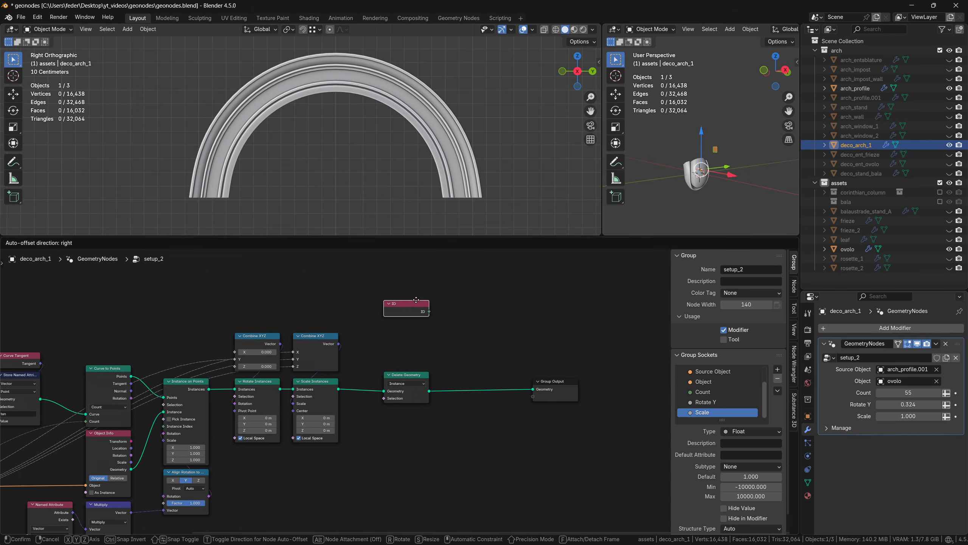
click(416, 300)
Add a Compare node between ID and Delete Geometry, set to Equal with the Integer data type.
key(shift+a)
text(compare)
key(Return)
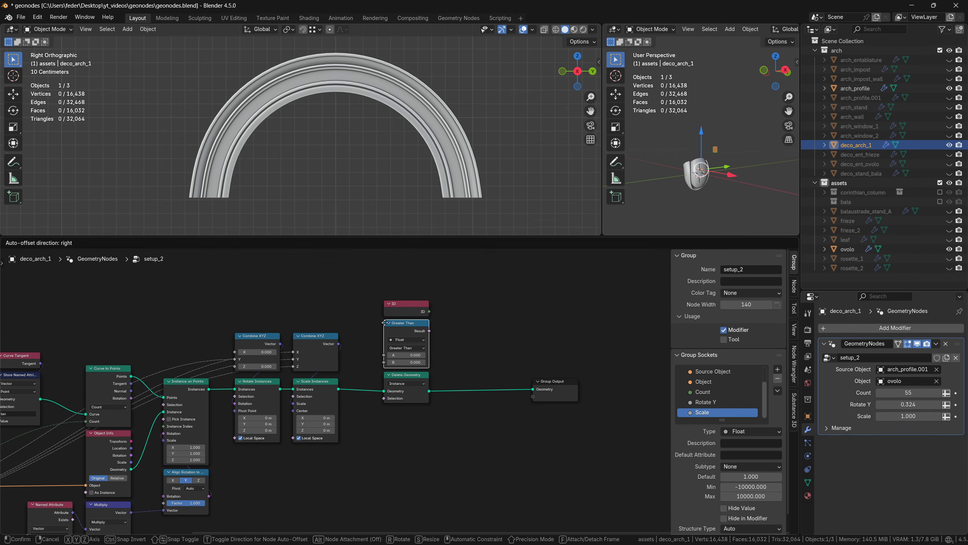
click(384, 322)
click(402, 348)
click(400, 393)
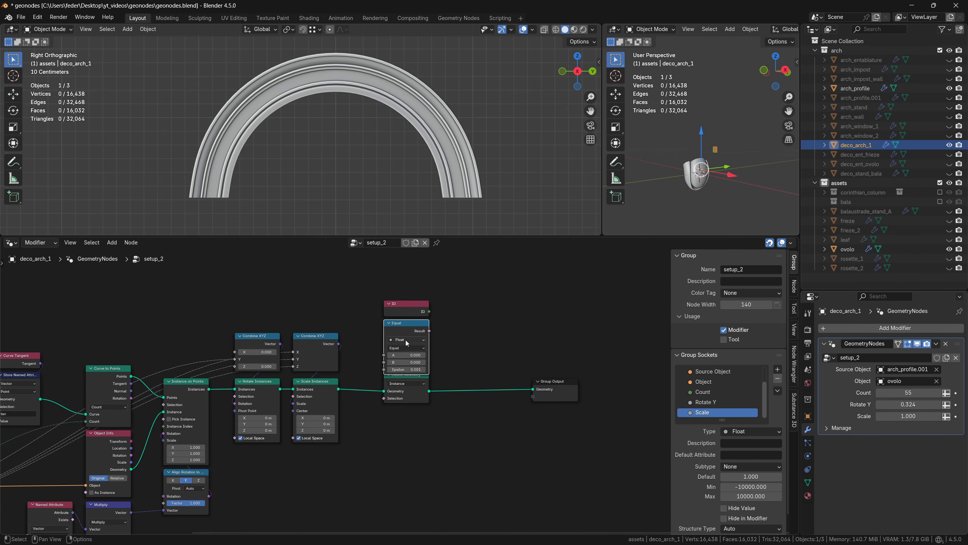
click(407, 340)
click(404, 362)
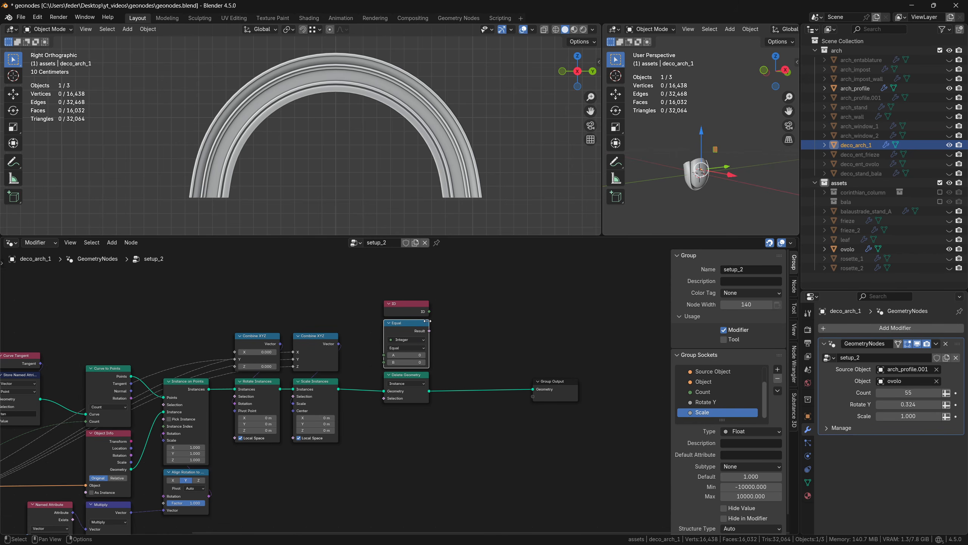
Link ID to input A of the Equal node and its Result to the Selection of Delete Geometry.
drag(429, 312, 384, 355)
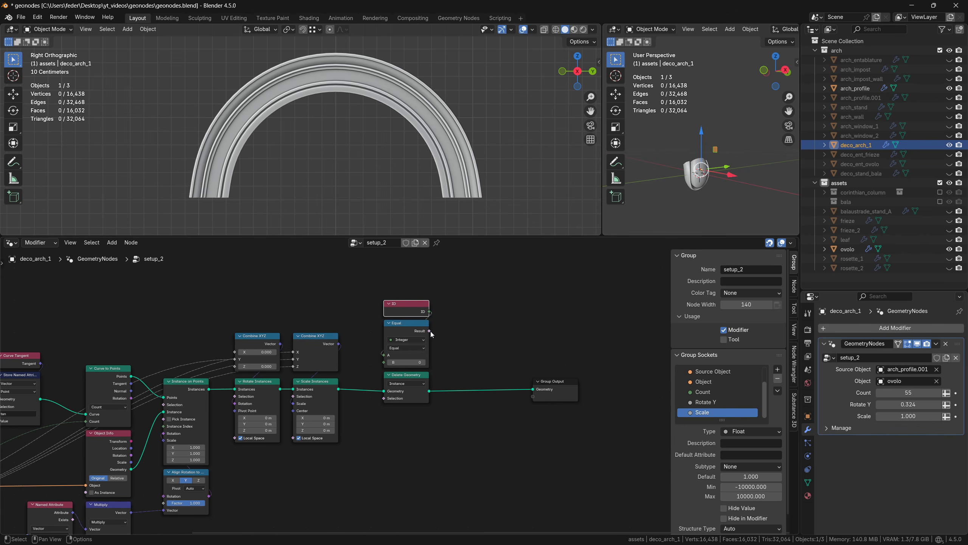
drag(432, 334, 429, 372)
drag(377, 401, 384, 399)
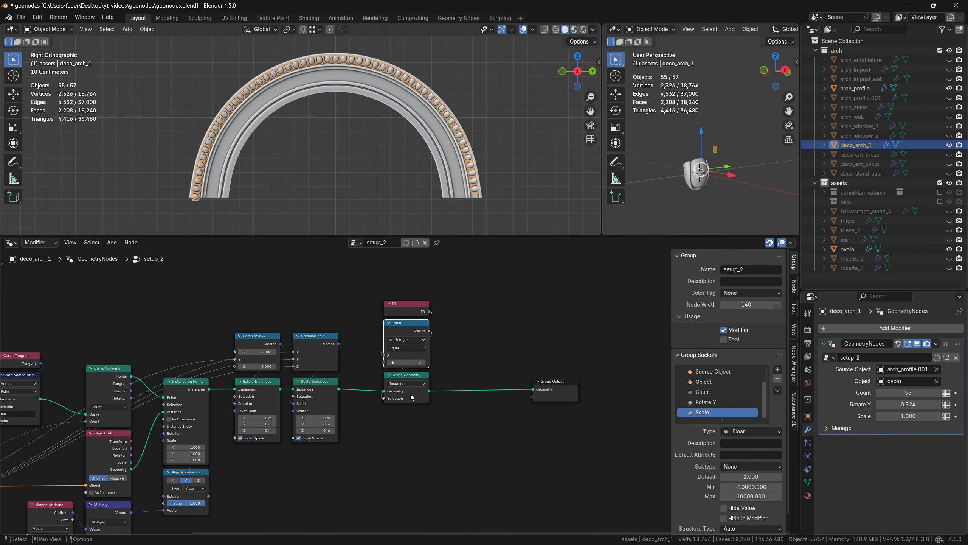
Try other ID values in input B of the Equal node and return it to 0.
drag(406, 362, 407, 362)
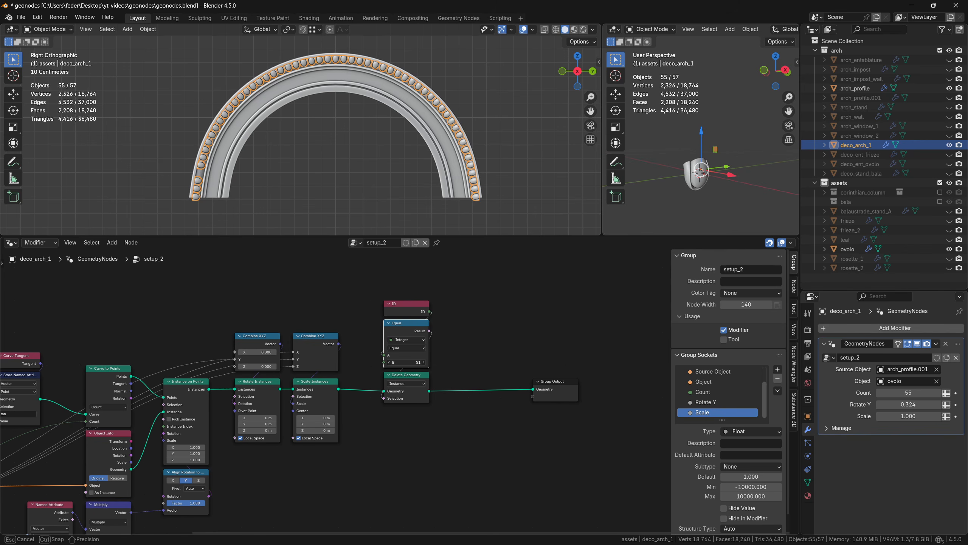
drag(406, 362, 407, 365)
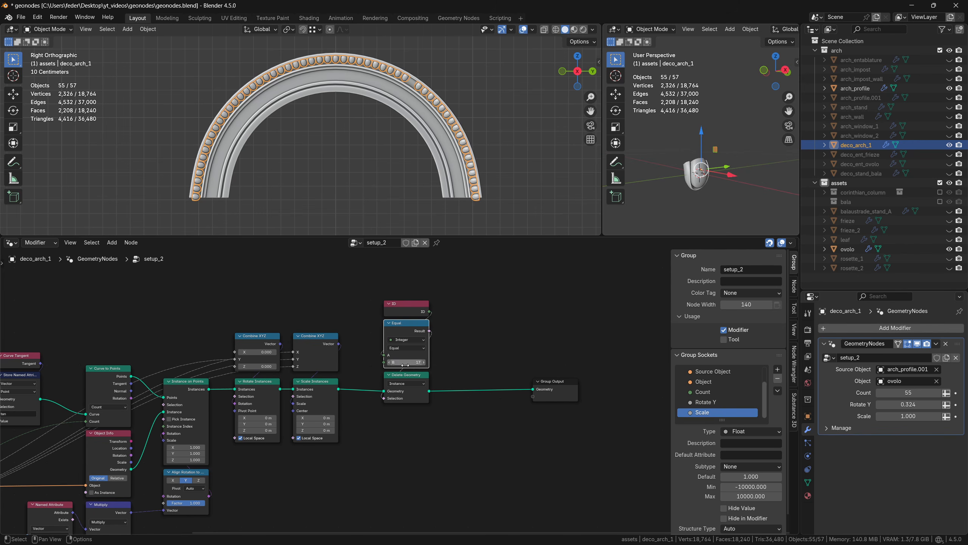
text(0)
key(Return)
click(505, 178)
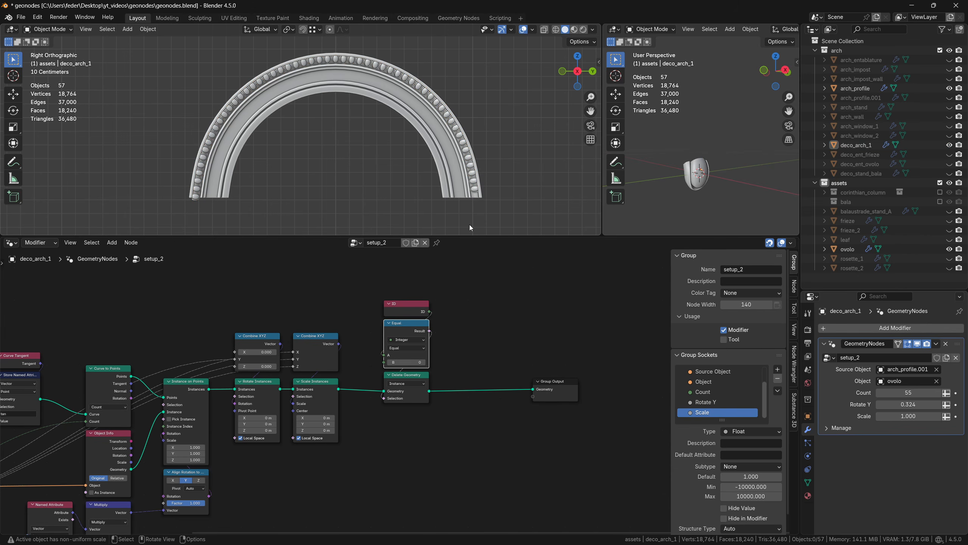
Duplicate the Delete Geometry node before Group Output plus the ID and Equal nodes, and link the copied Result to the copied node's Selection.
key(shift+d)
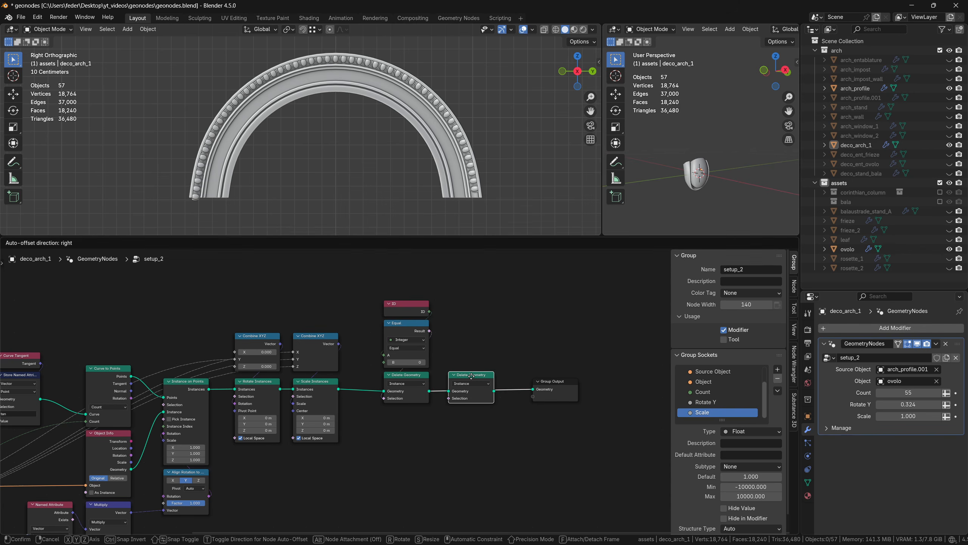
click(476, 379)
key(b)
drag(442, 302, 415, 339)
key(shift+d)
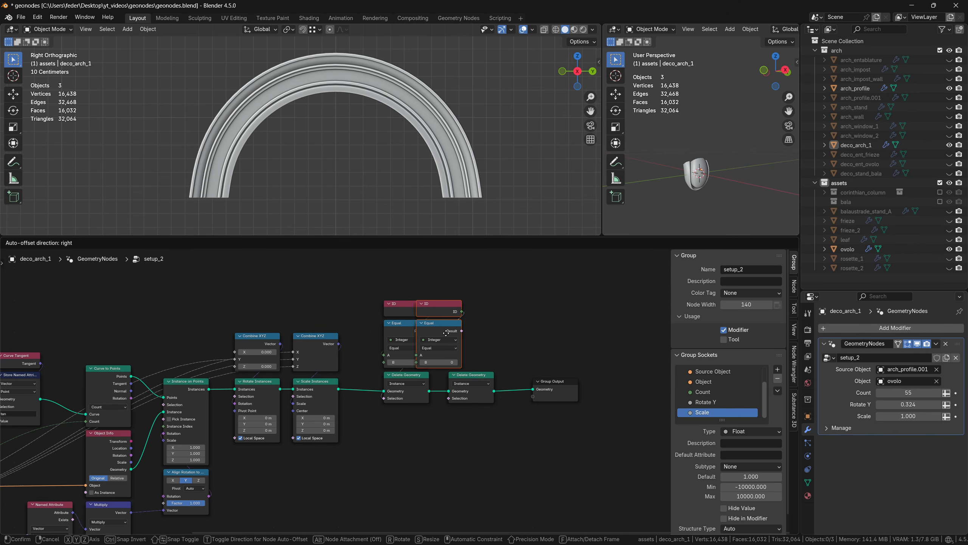
click(480, 339)
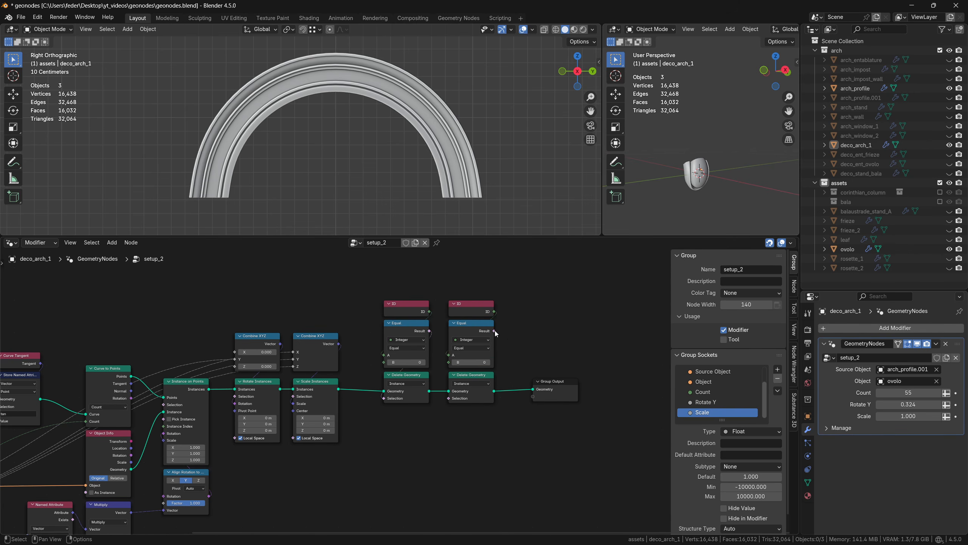
drag(494, 332, 449, 398)
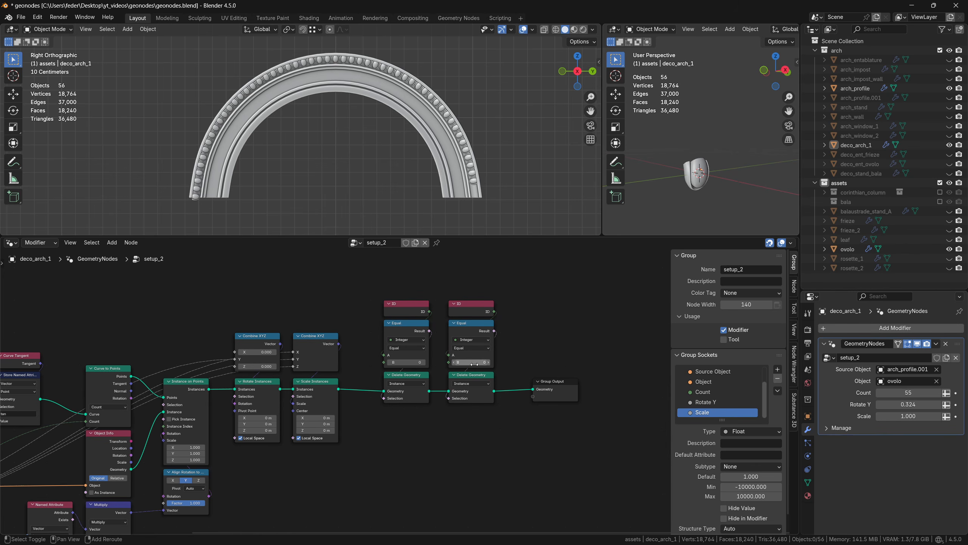
Set input B of the second Equal node to 53.
drag(471, 362, 481, 362)
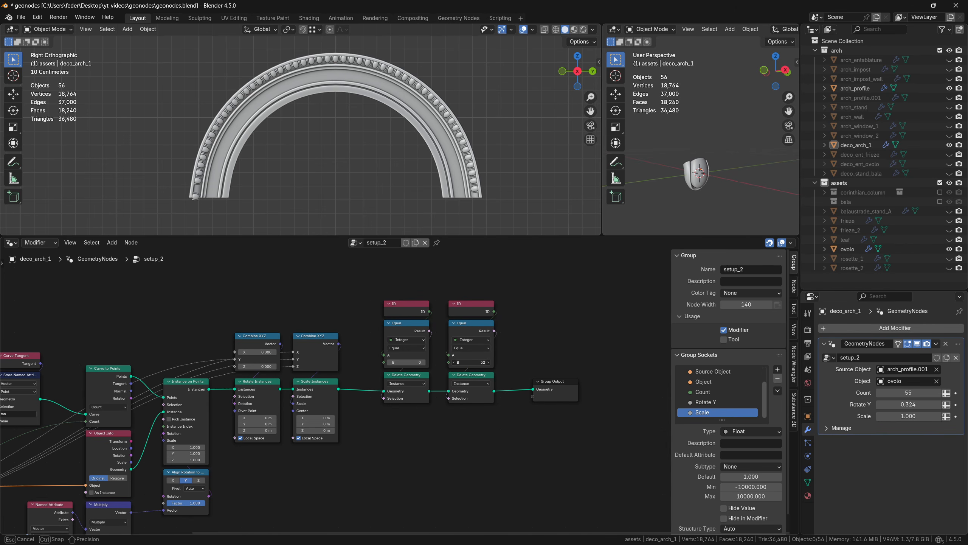
click(488, 362)
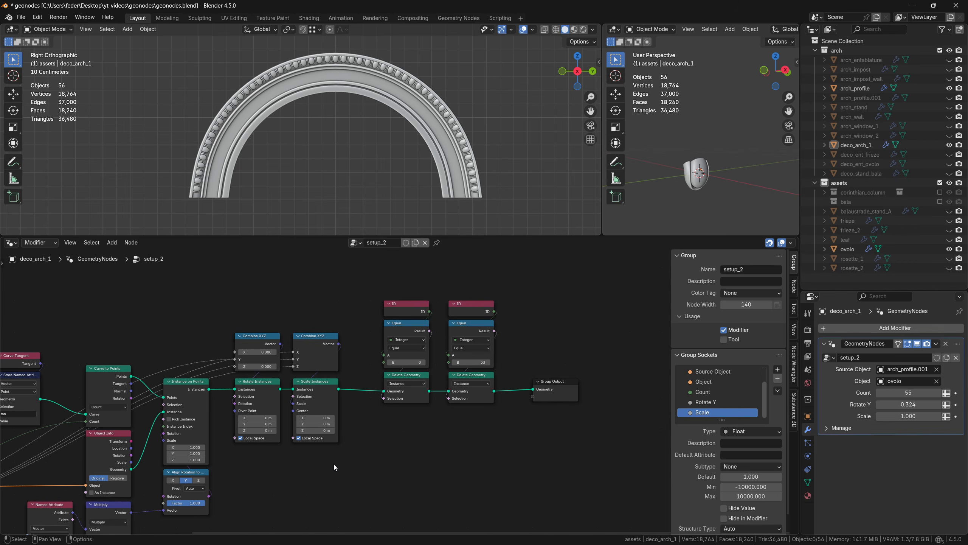
Add a Subtract node that takes 2 from the Group Input's Count and link its Value to input B of the second Equal node.
middle_drag(276, 472, 422, 429)
scroll(421, 428, down, 1)
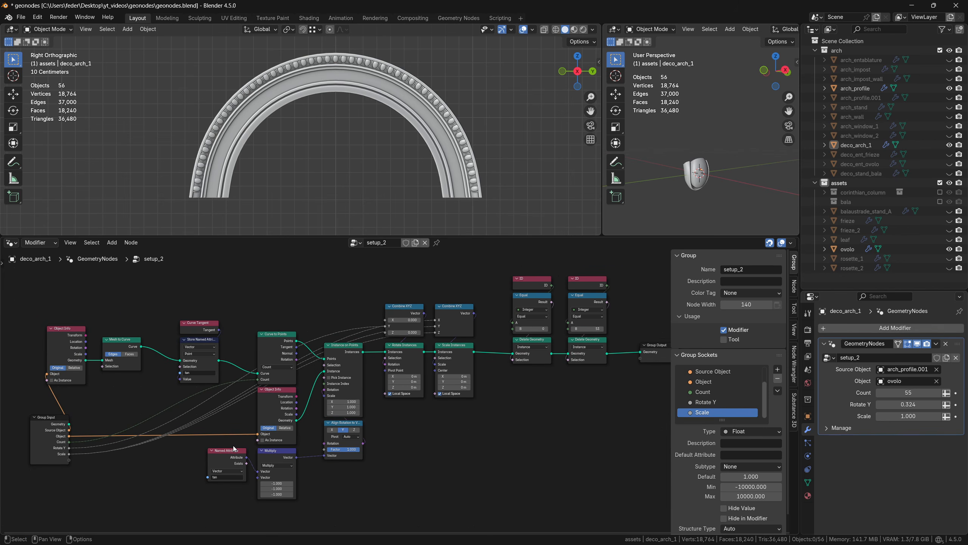
key(shift+a)
text(sub)
key(Return)
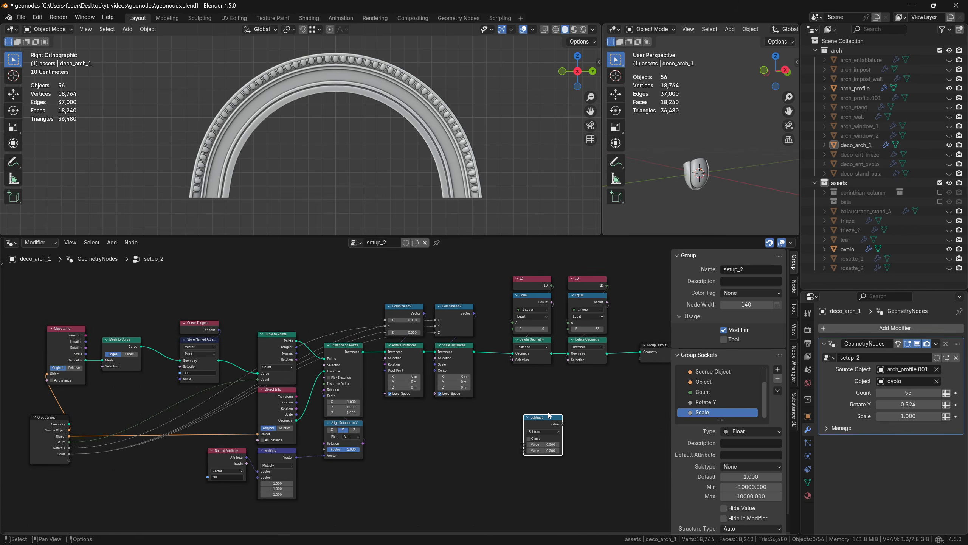
click(540, 418)
drag(70, 449, 573, 335)
click(538, 450)
text(2)
key(Return)
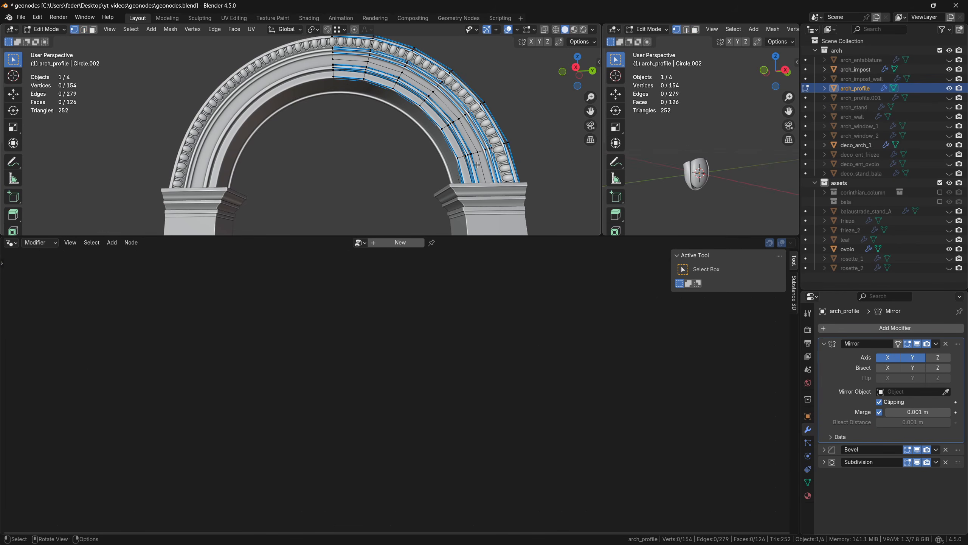
Duplicate an edge loop running along the arch_profile's face and separate it into its own object.
alt+click(479, 165)
middle_drag(479, 165, 490, 176)
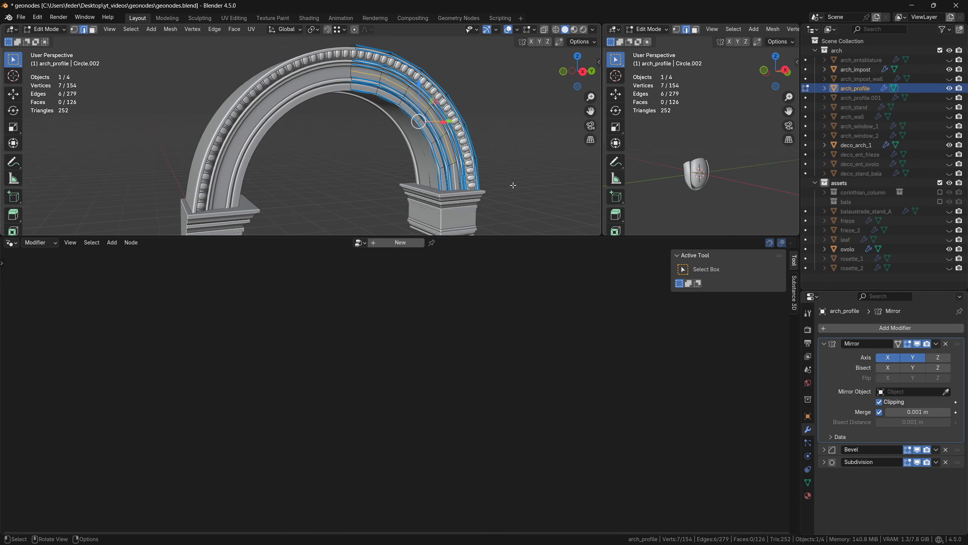
key(g)
right_click(488, 179)
key(p)
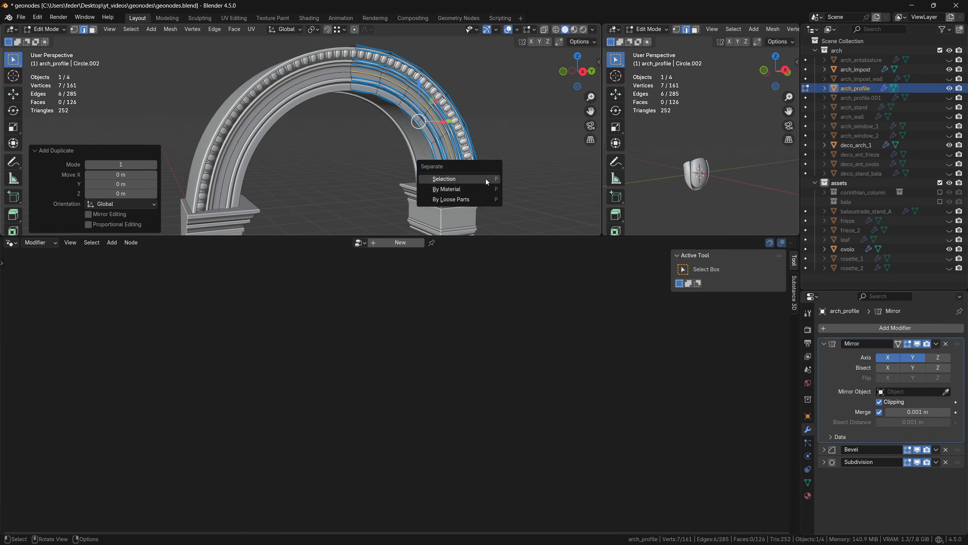
click(485, 179)
key(Tab)
click(515, 172)
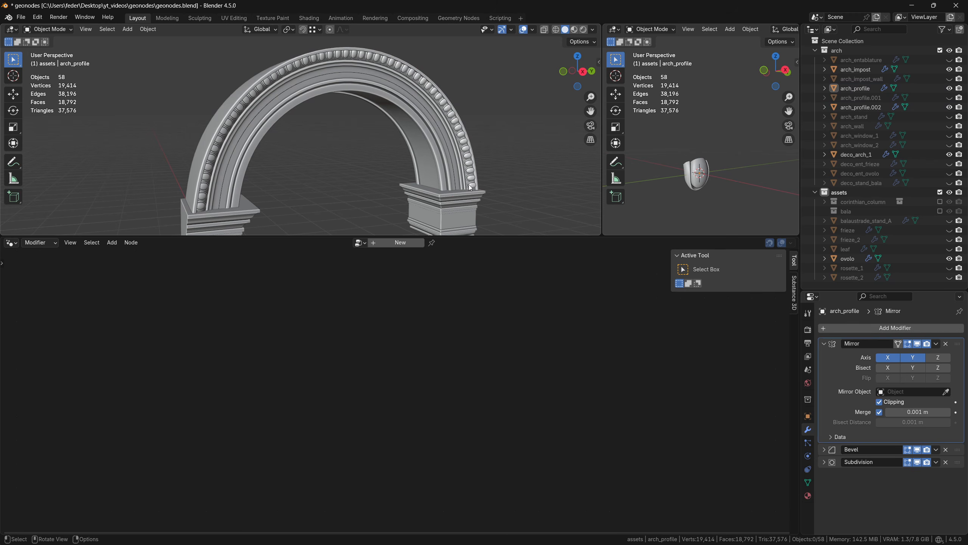
Duplicate deco_arch_1 in place and rename the copy deco_arch_2.
middle_drag(469, 184, 448, 180)
click(489, 178)
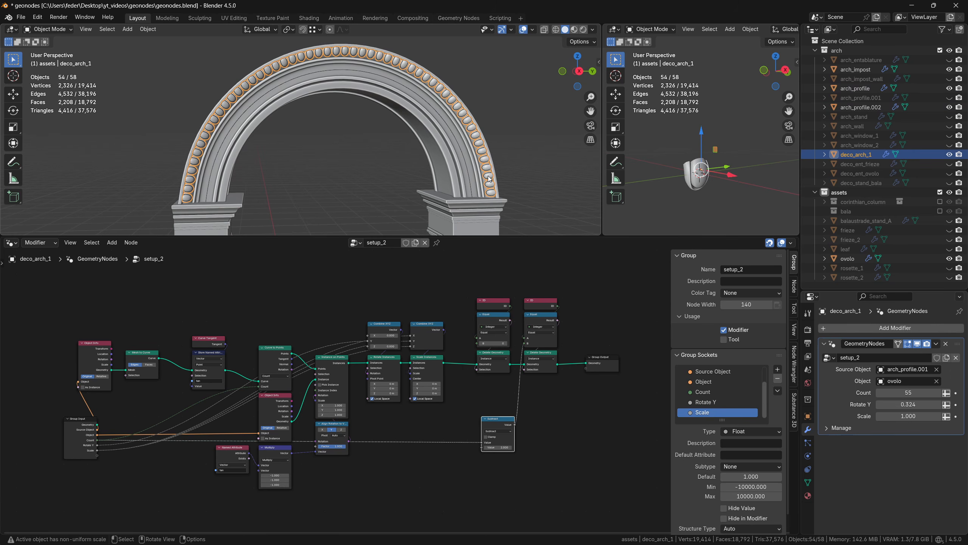
scroll(519, 168, down, 1)
key(shift+d)
right_click(510, 168)
double_click(858, 164)
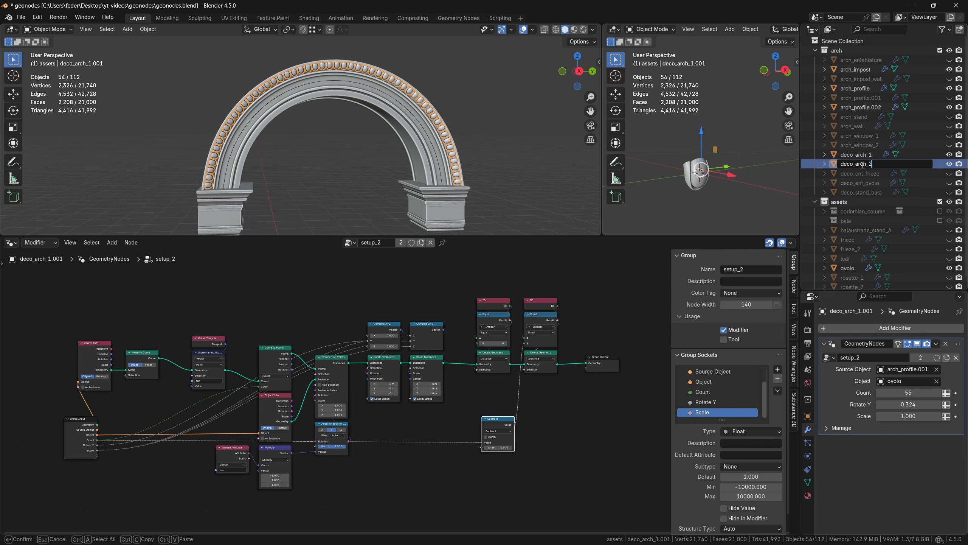
key(Return)
Replace deco_arch_2's Source Object with arch_profile.002.
click(937, 369)
click(936, 369)
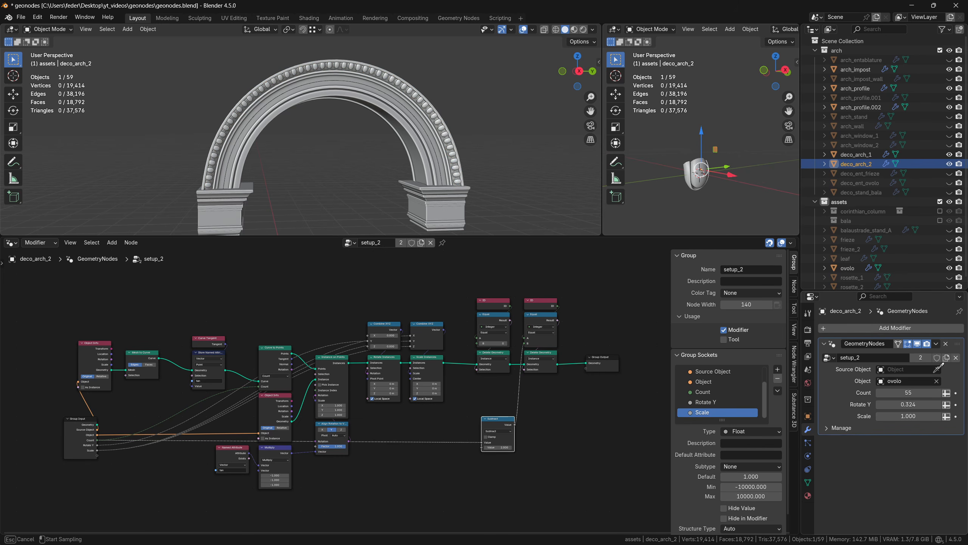
click(867, 107)
Hide the ovolo asset, show the leaf asset, and set leaf as deco_arch_2's instanced Object.
scroll(945, 256, down, 1)
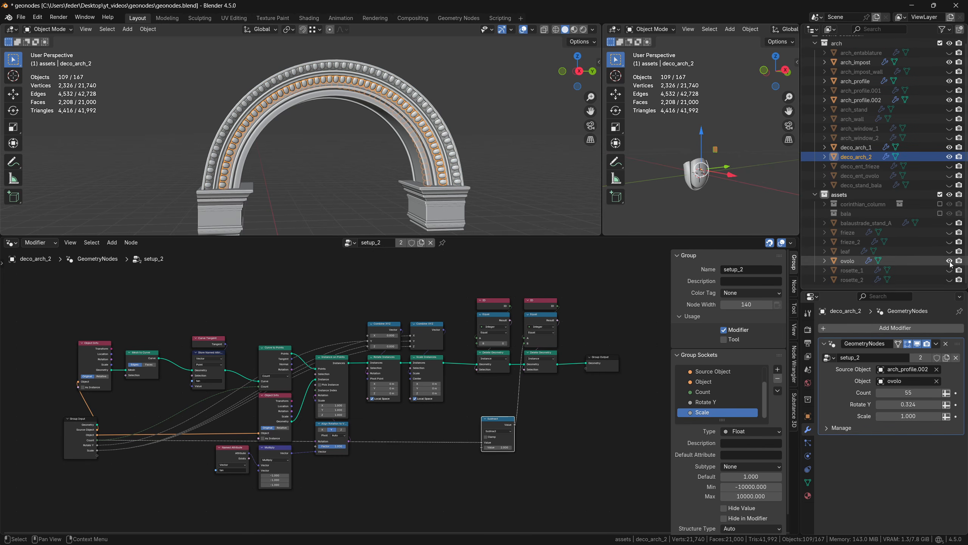
click(950, 261)
click(950, 252)
middle_drag(711, 189, 684, 188)
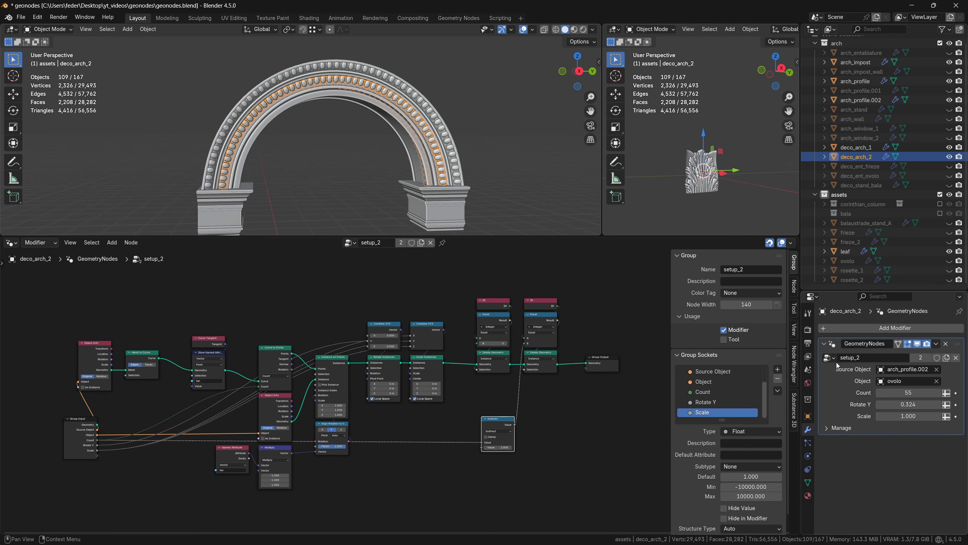
click(937, 380)
click(914, 381)
text(leaf)
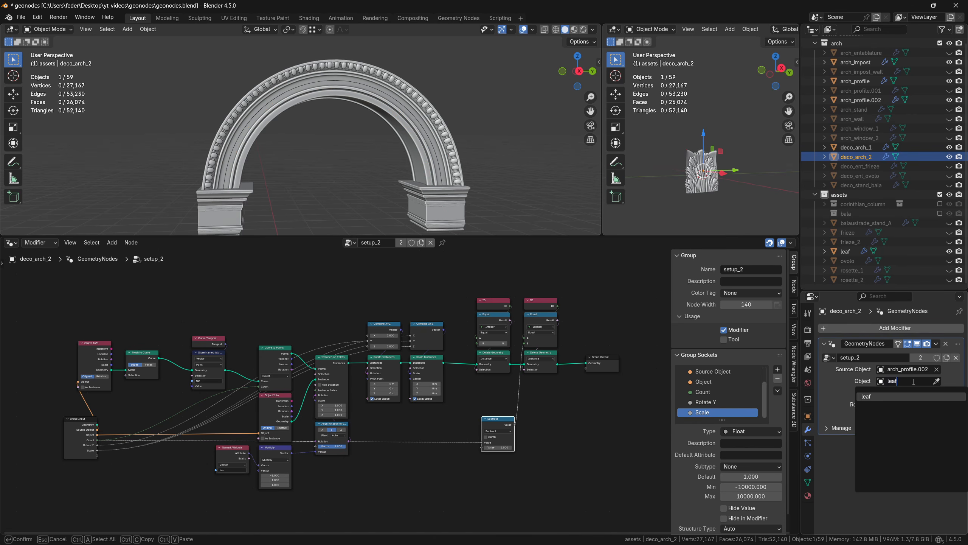
key(Return)
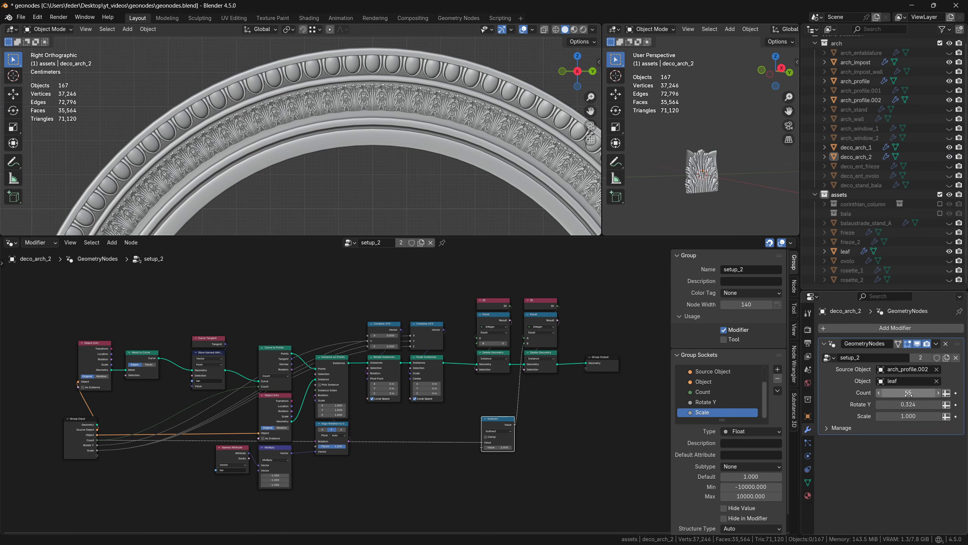
Set deco_arch_2's Count to 35 and Scale to 1.230, and lower it about 0.016 m along Z.
drag(909, 393, 919, 416)
drag(919, 416, 925, 417)
key(g)
key(z)
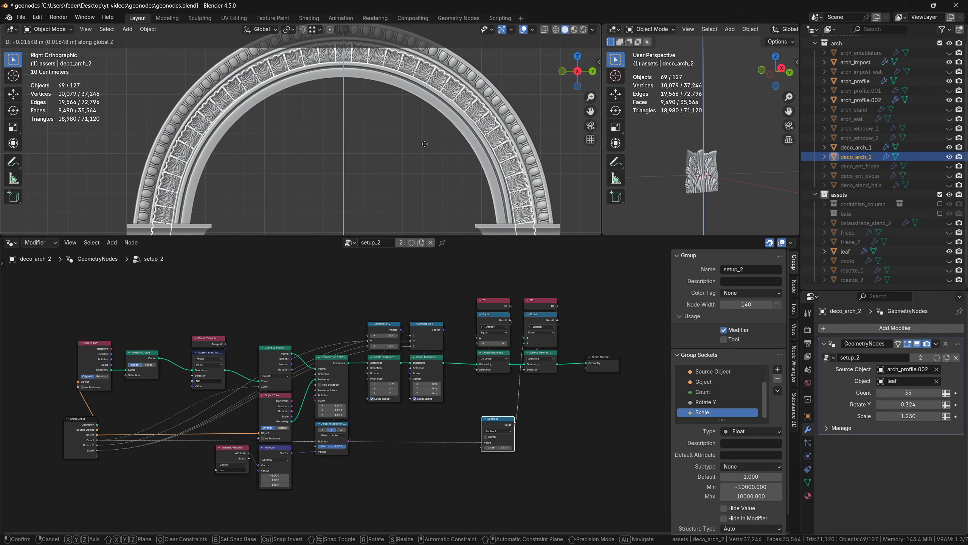
click(523, 211)
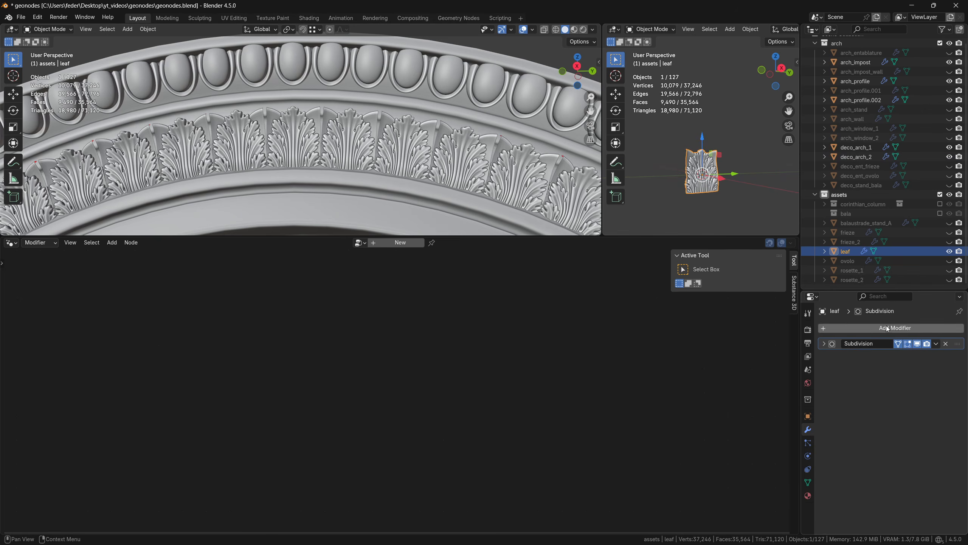
Add a Simple Deform modifier to the leaf object and place it above Subdivision.
click(887, 326)
mouse_move(886, 326)
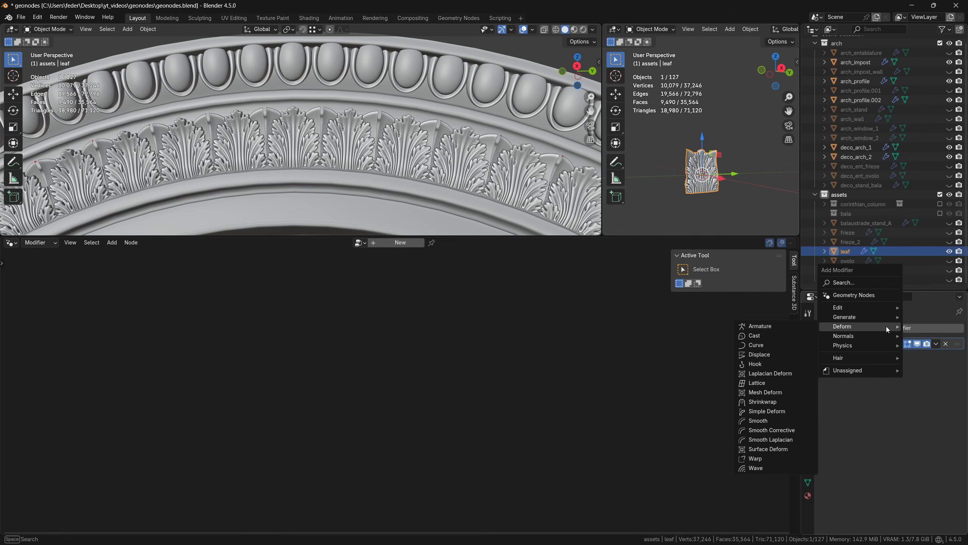
click(778, 411)
drag(958, 358, 958, 344)
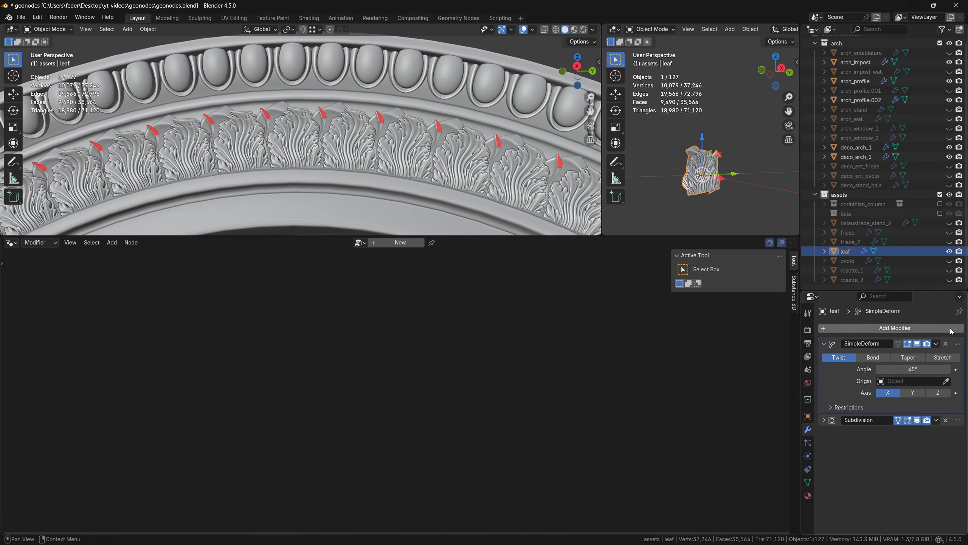
Set the leaf's Simple Deform to Taper around the Z axis and adjust its Factor to fit the arch curve.
click(902, 358)
click(911, 393)
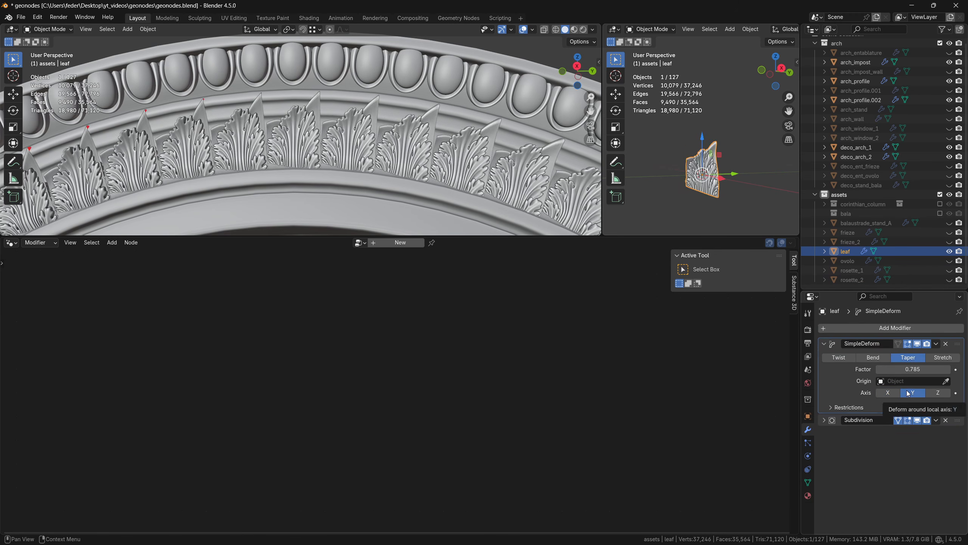
click(937, 392)
drag(920, 369, 909, 369)
Set deco_arch_2's Rotate Y to 0.153 and lower the leaf band about 0.012 m along Z.
middle_drag(458, 161, 536, 206)
click(536, 206)
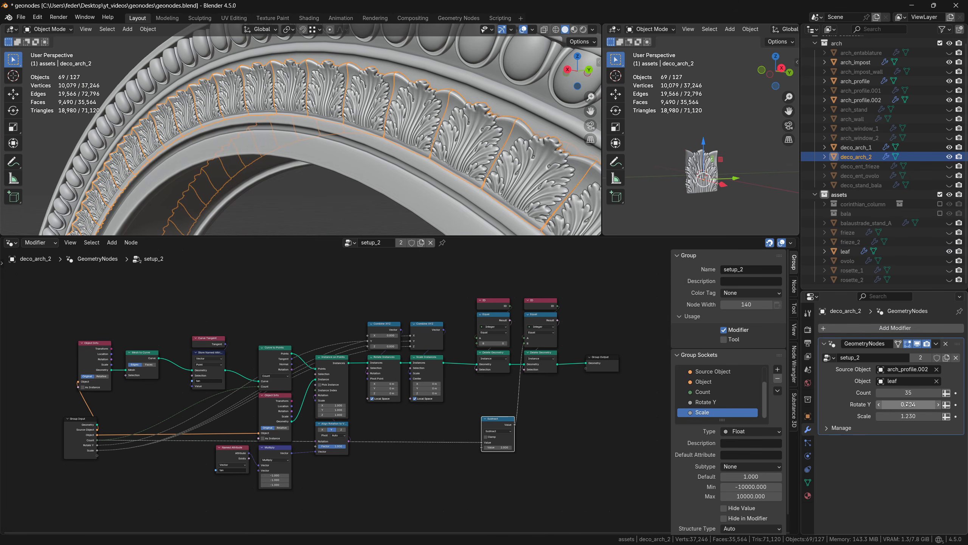
drag(910, 404, 894, 404)
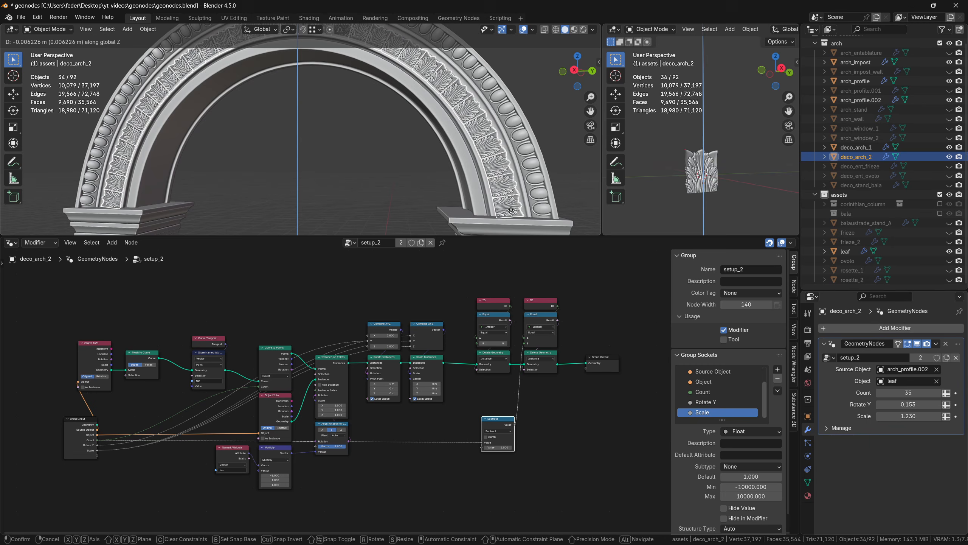
click(457, 156)
middle_drag(458, 156, 446, 153)
mouse_move(446, 152)
shift+middle_down()
mouse_move(495, 208)
mouse_move(440, 152)
shift+middle_up()
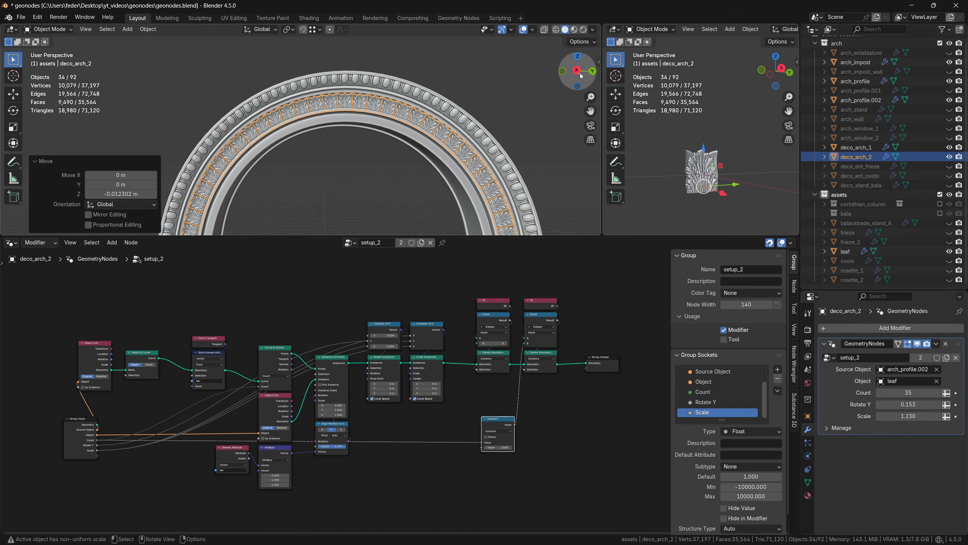
Shift deco_arch_2 slightly along the X axis so the leaves sit against the arch face.
click(395, 163)
middle_drag(395, 163, 425, 176)
scroll(392, 169, up, 5)
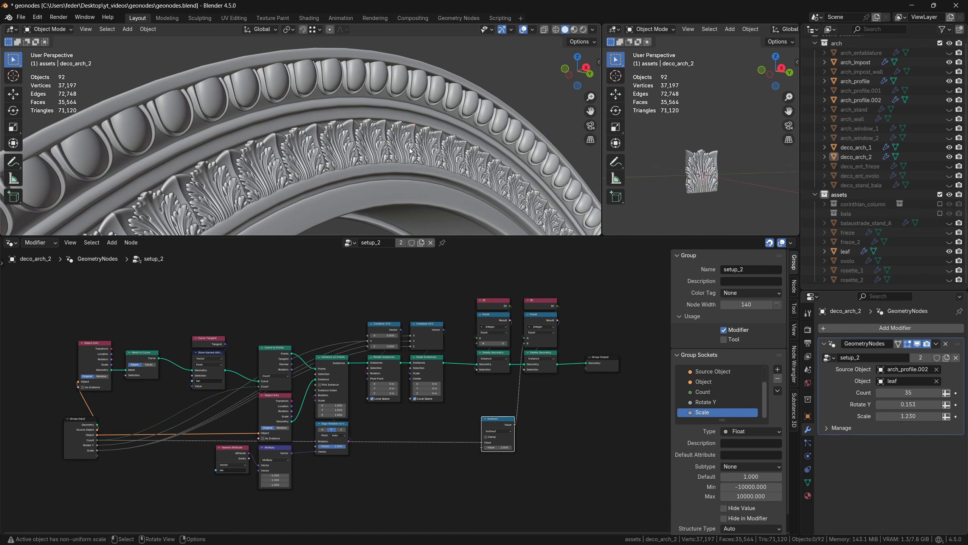
click(425, 177)
key(g)
key(x)
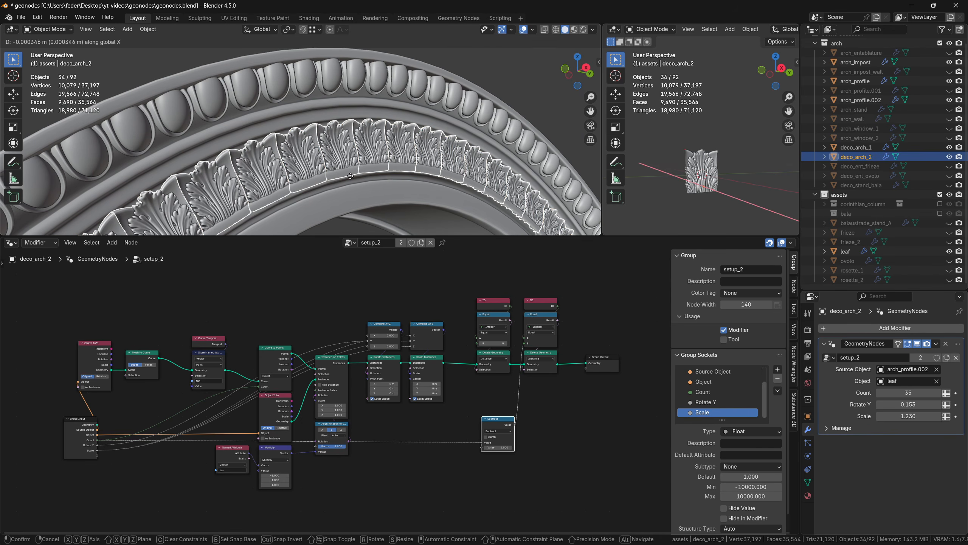
click(350, 202)
key(alt+a)
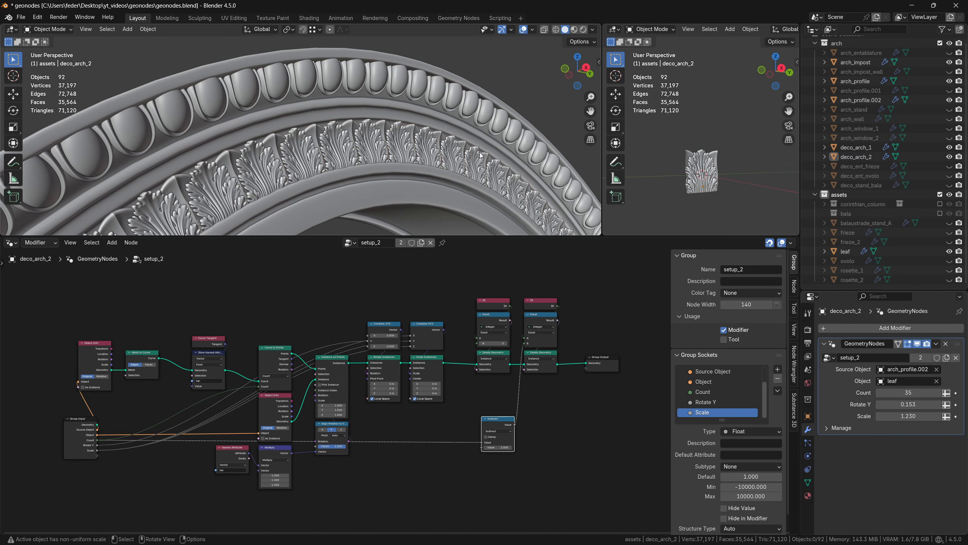
Save the file and hide the arch_profile.002 guide in the viewport.
scroll(479, 154, down, 10)
middle_drag(475, 154, 398, 142)
click(575, 71)
key(ctrl+s)
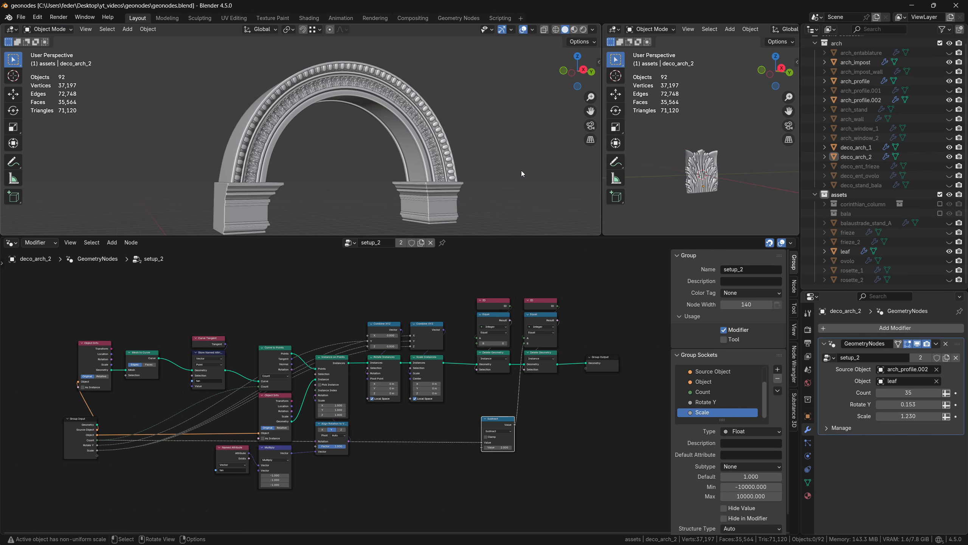
click(950, 101)
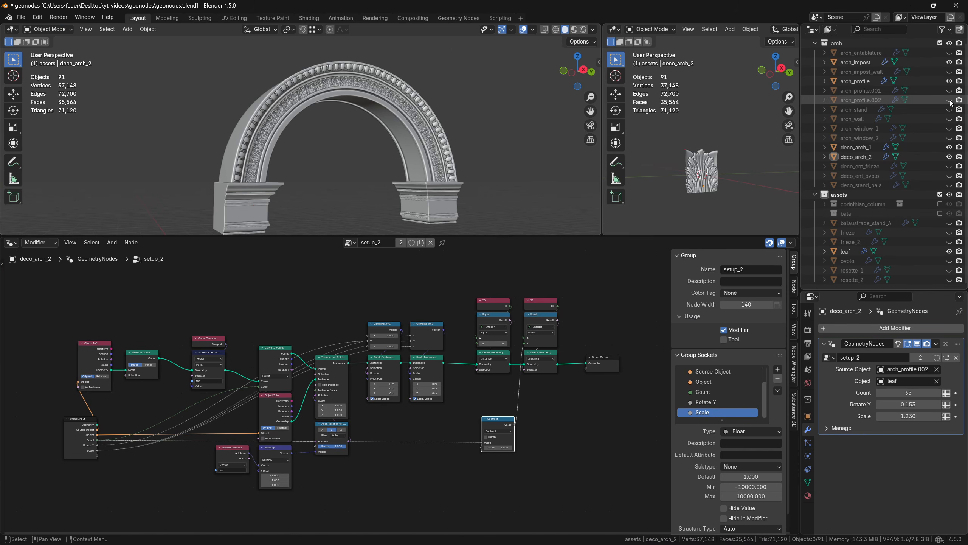
Duplicate an edge loop on the underside of arch_profile and separate it into its own object as a guide.
click(425, 158)
key(Tab)
middle_drag(425, 158, 390, 174)
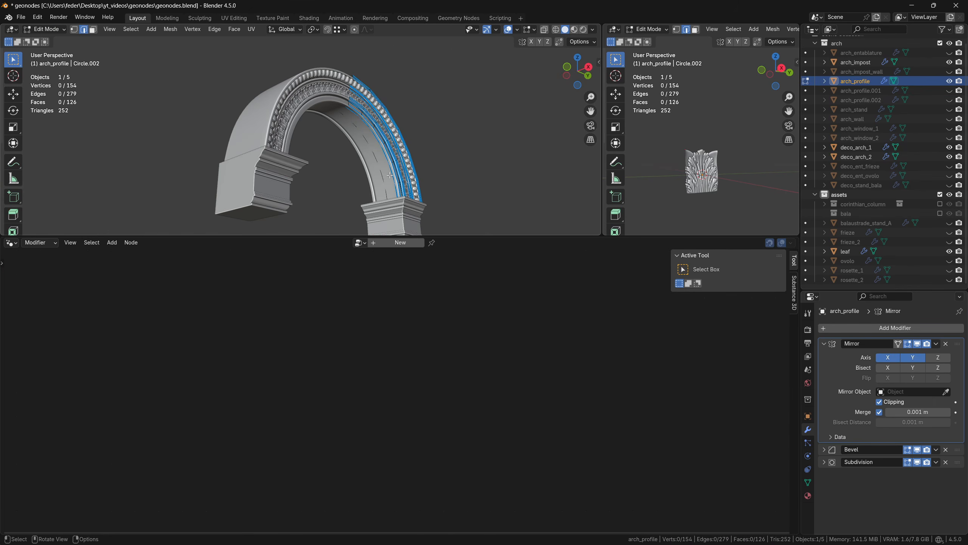
alt+click(390, 174)
key(shift+d)
right_click(386, 175)
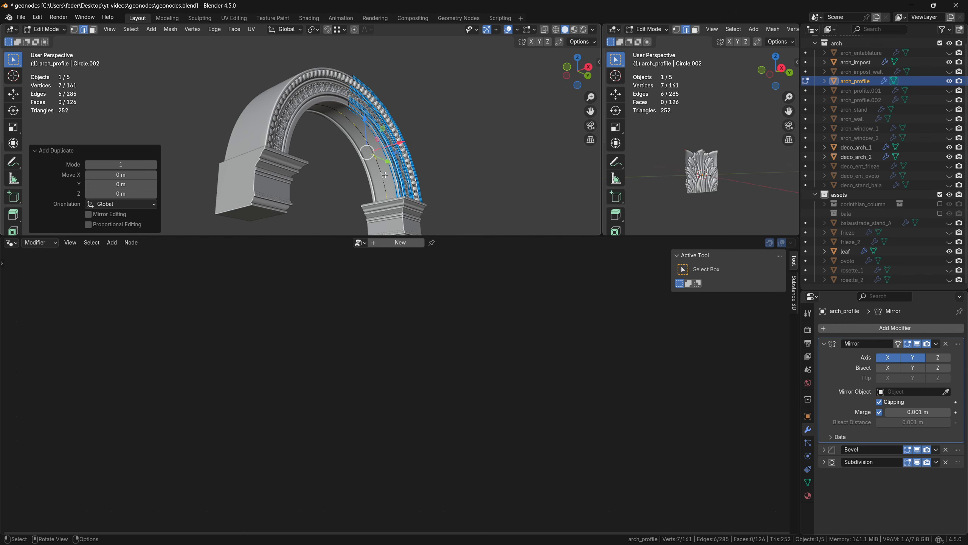
key(p)
click(385, 174)
key(Tab)
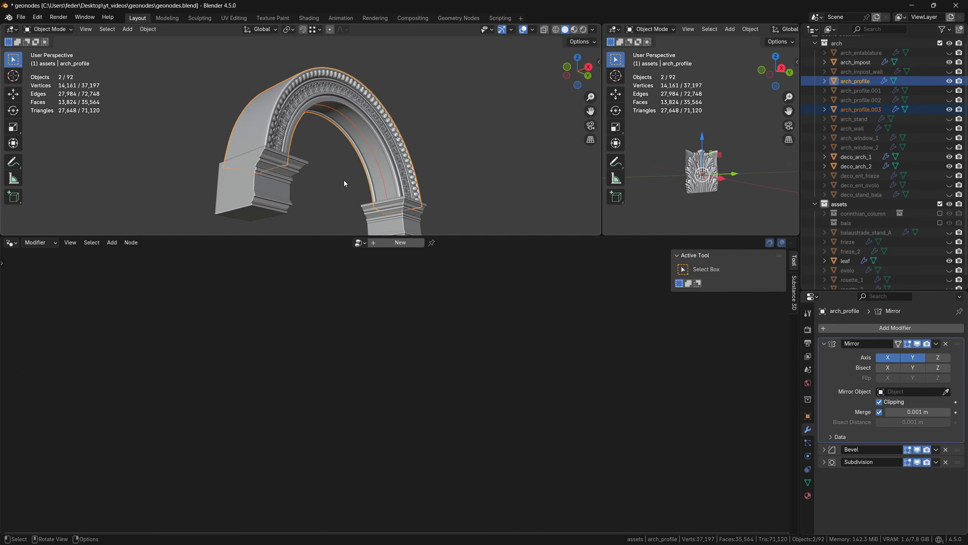
Duplicate deco_arch_2 in place and rename the copy deco_arch_3.
click(344, 180)
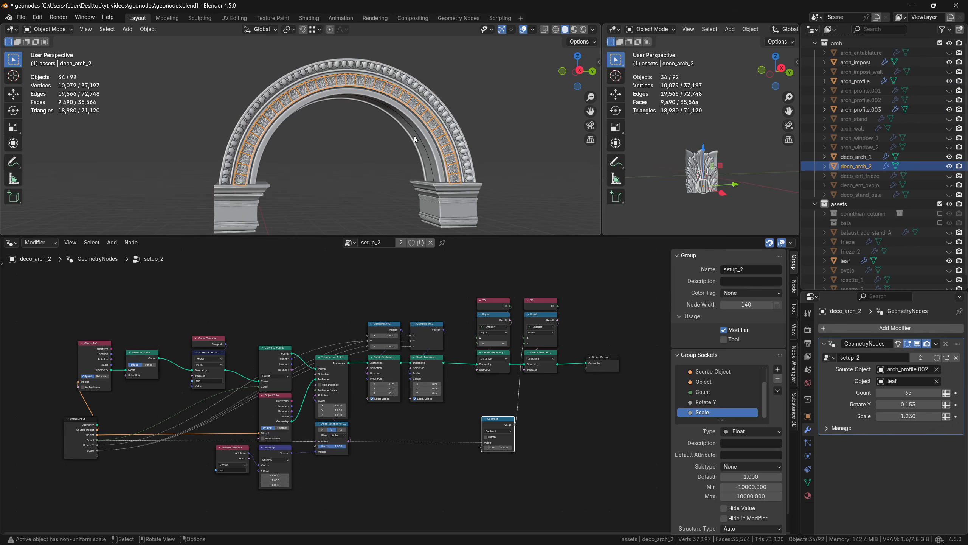
key(shift+d)
right_click(401, 143)
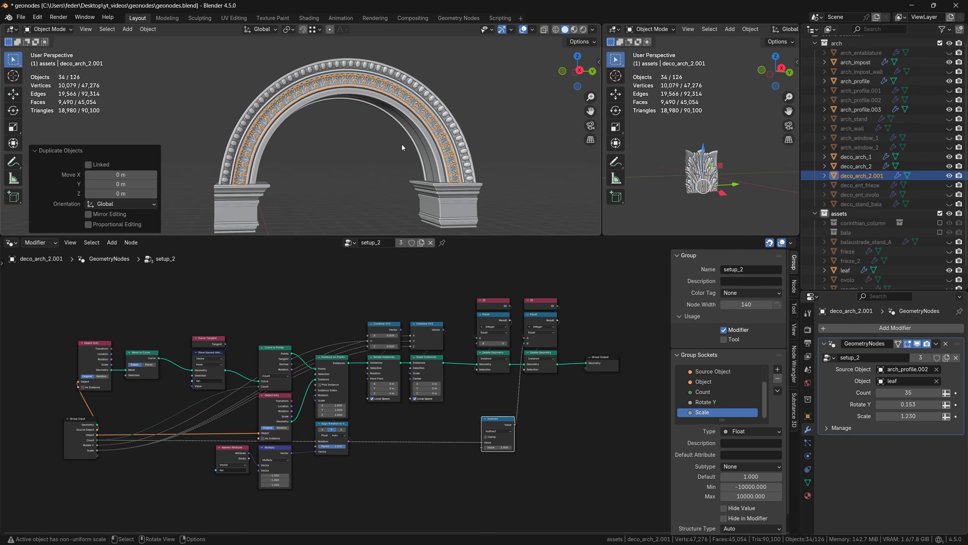
double_click(864, 176)
click(869, 163)
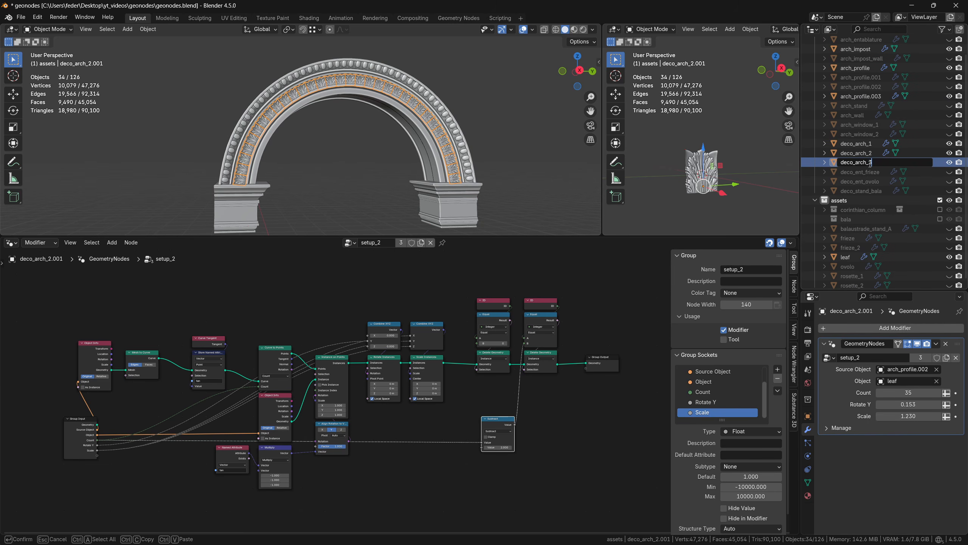
text(3)
key(Return)
Set deco_arch_3's Source Object to arch_profile.003.
click(937, 369)
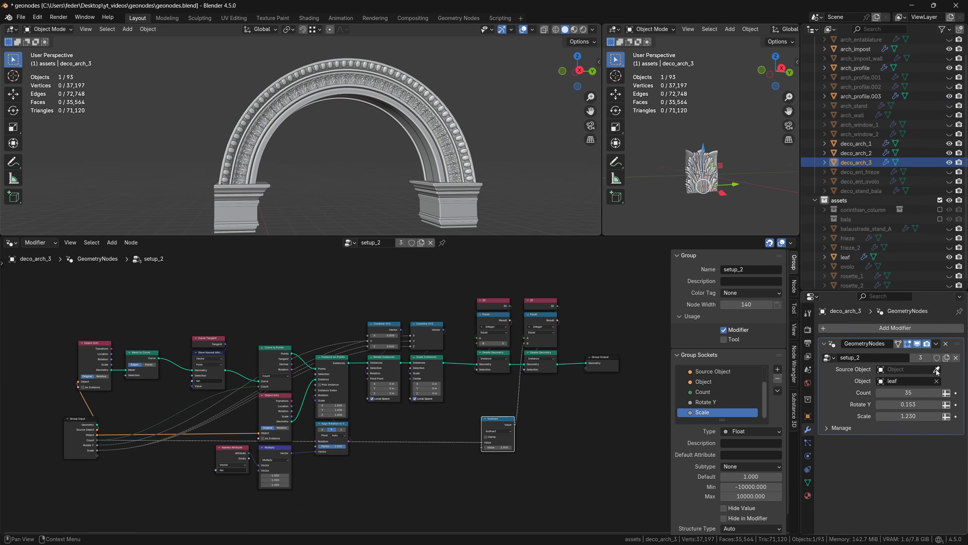
click(936, 370)
click(874, 93)
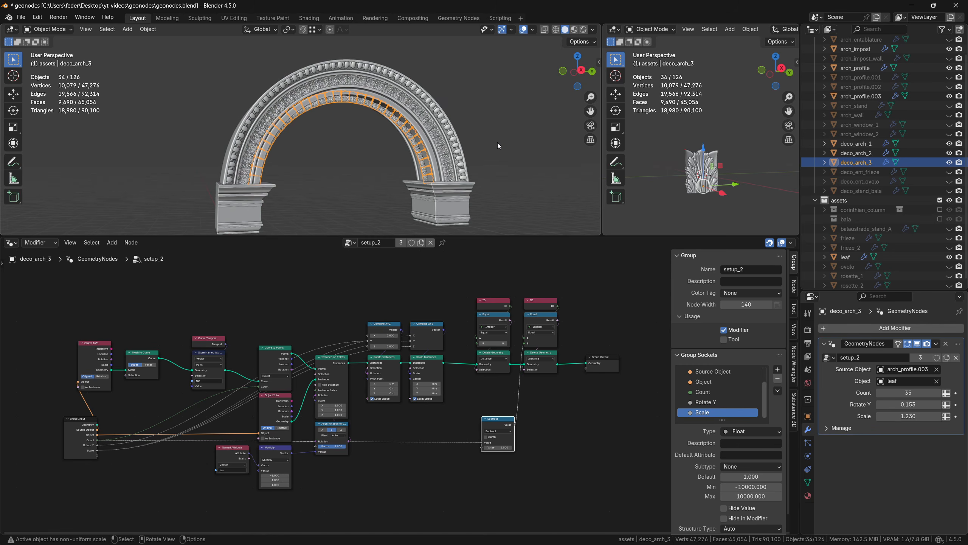
Hide the leaf asset and preview the rosette_1 panel, leaving it hidden again.
click(950, 257)
scroll(950, 259, down, 1)
click(950, 270)
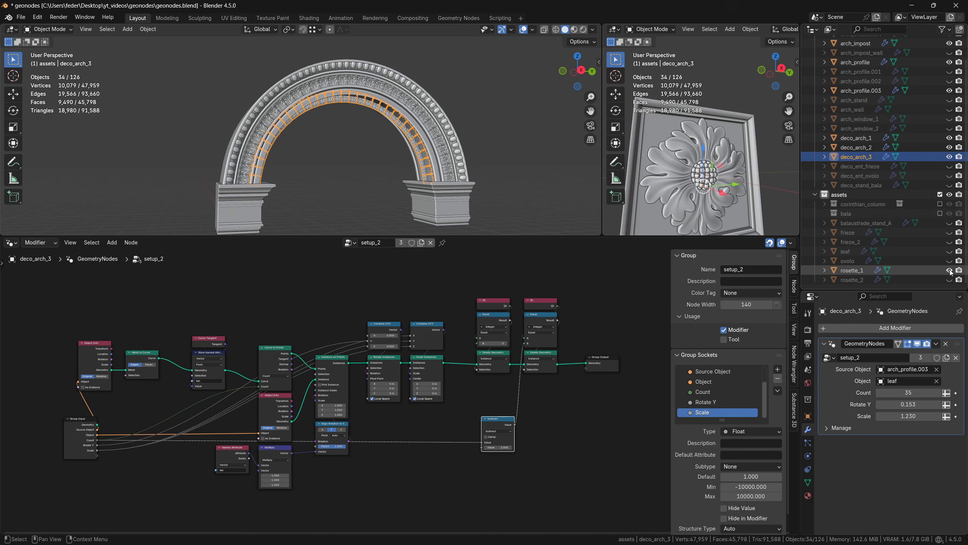
click(949, 270)
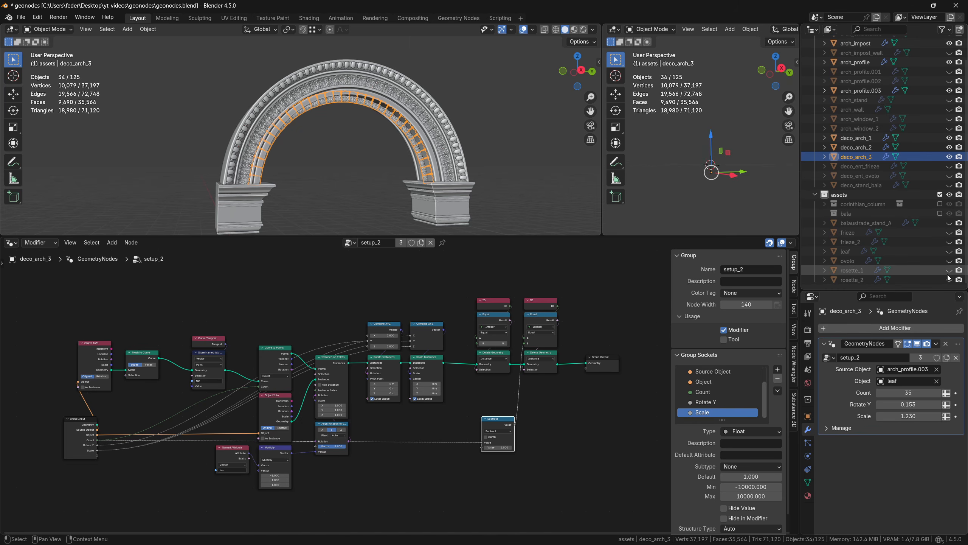
click(949, 270)
click(949, 270)
Create a collection named ros inside assets and move rosette_1 and rosette_2 into it.
right_click(837, 197)
click(837, 196)
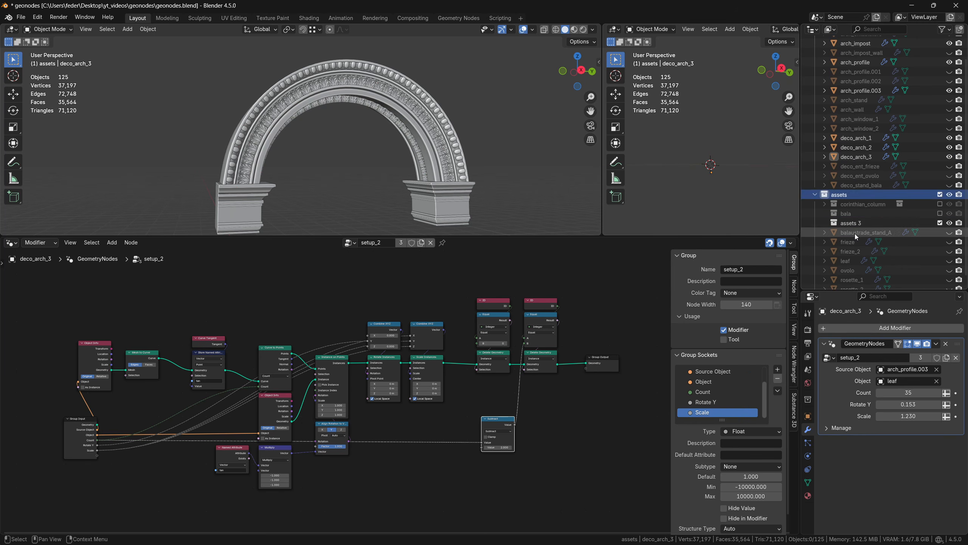
double_click(855, 225)
text(ros)
key(Return)
scroll(853, 261, down, 1)
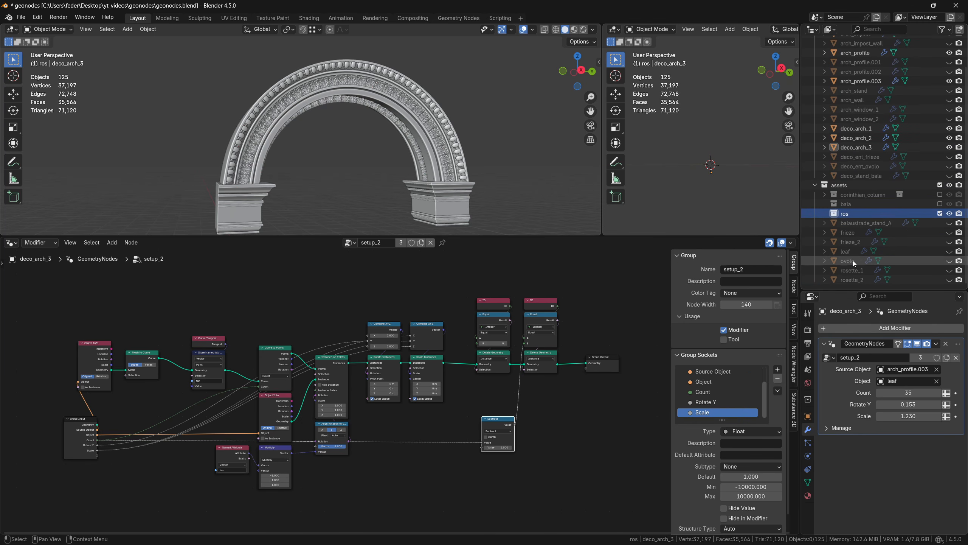
click(853, 270)
shift+click(855, 279)
drag(855, 279, 854, 215)
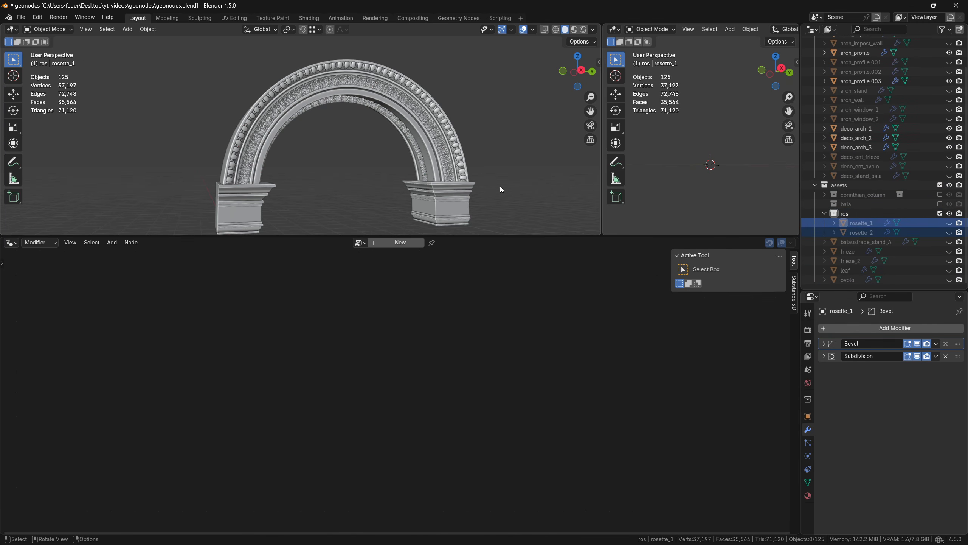
Select deco_arch_3 and add a Menu Switch node below the Align Rotation node in setup_2.
click(425, 169)
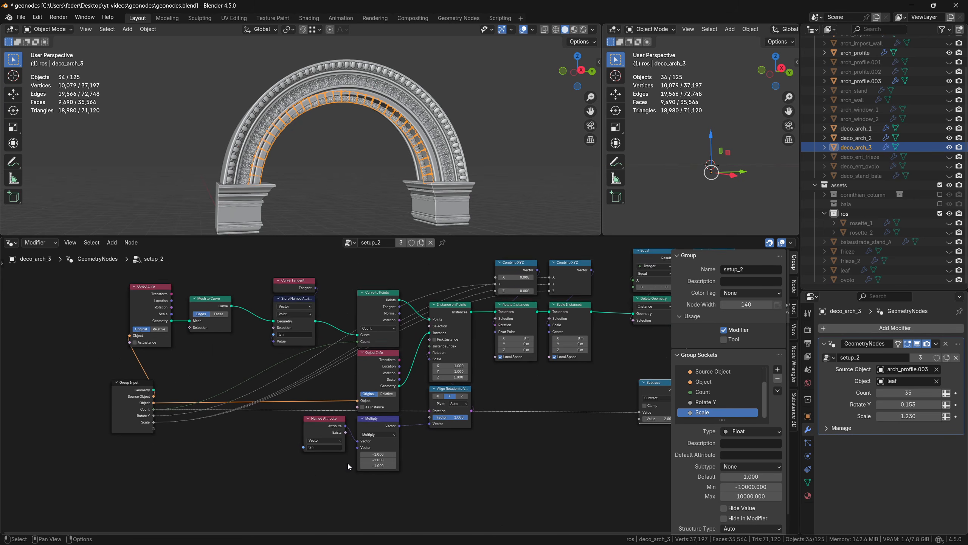
middle_drag(437, 443, 474, 440)
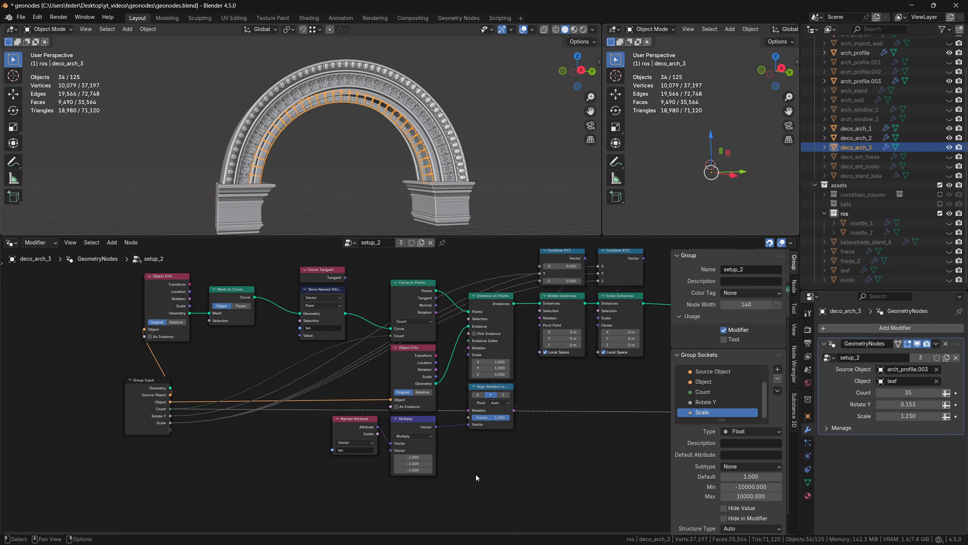
key(shift+a)
text(switch)
click(519, 455)
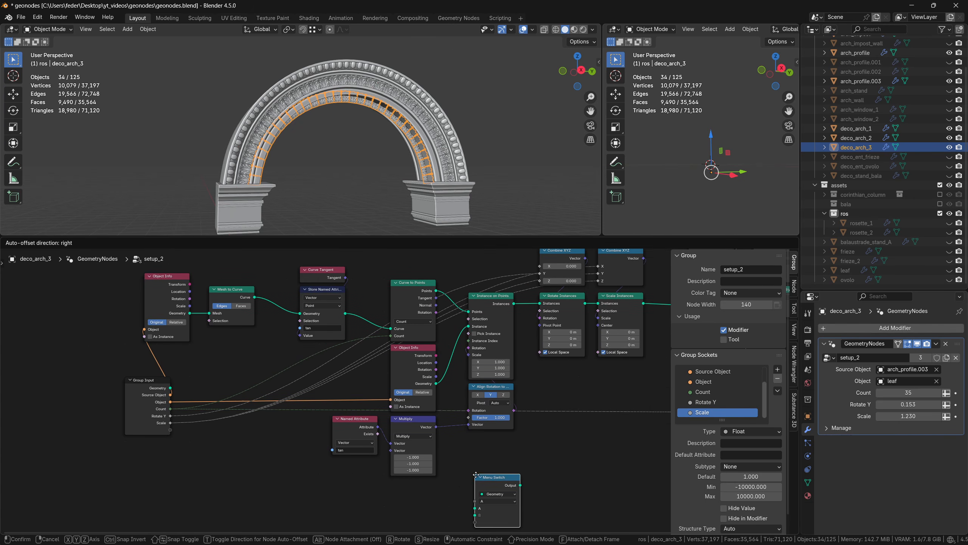
click(489, 442)
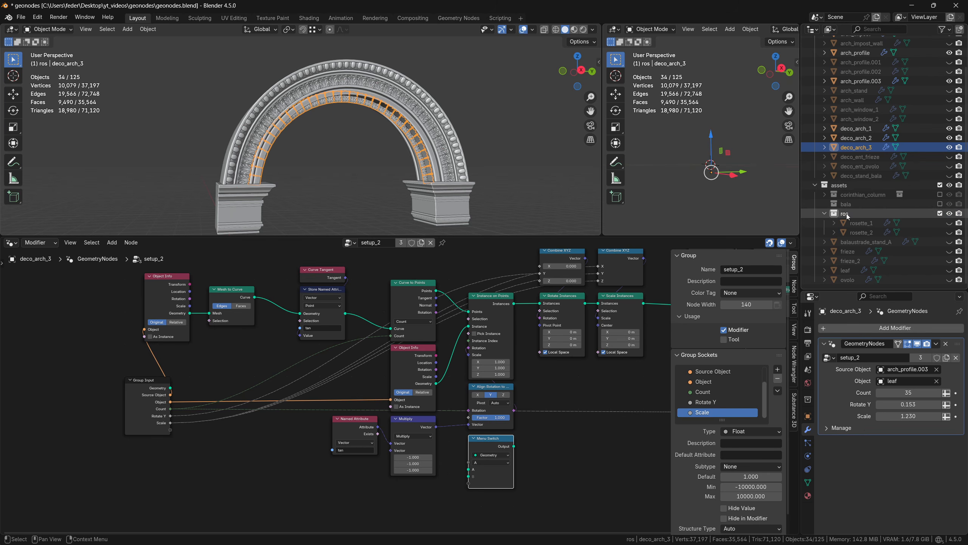
Add the ros collection as a Collection Info node and route Object Info and Collection Info through the Menu Switch into Instance on Points' Instance input.
drag(846, 213, 383, 504)
click(424, 474)
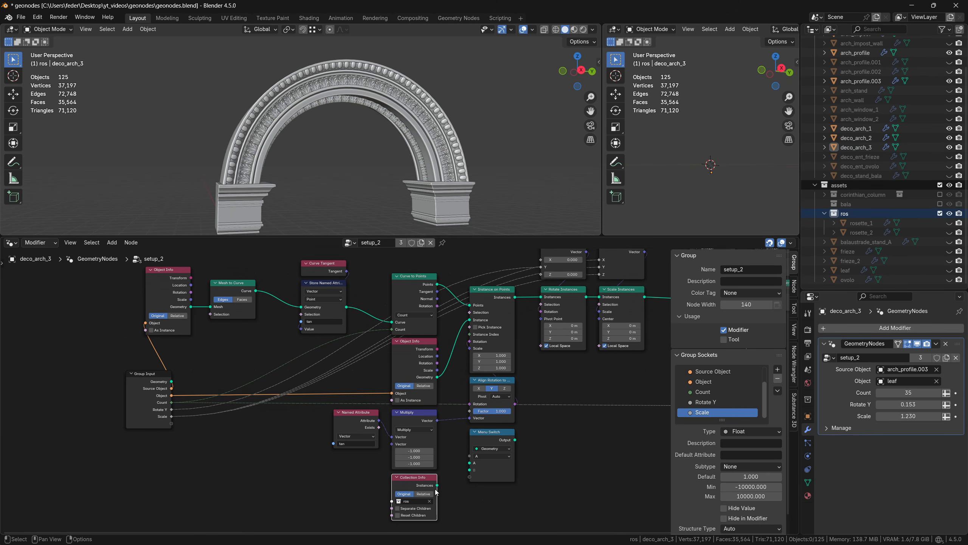
drag(437, 485, 470, 470)
drag(437, 377, 470, 462)
drag(514, 440, 475, 324)
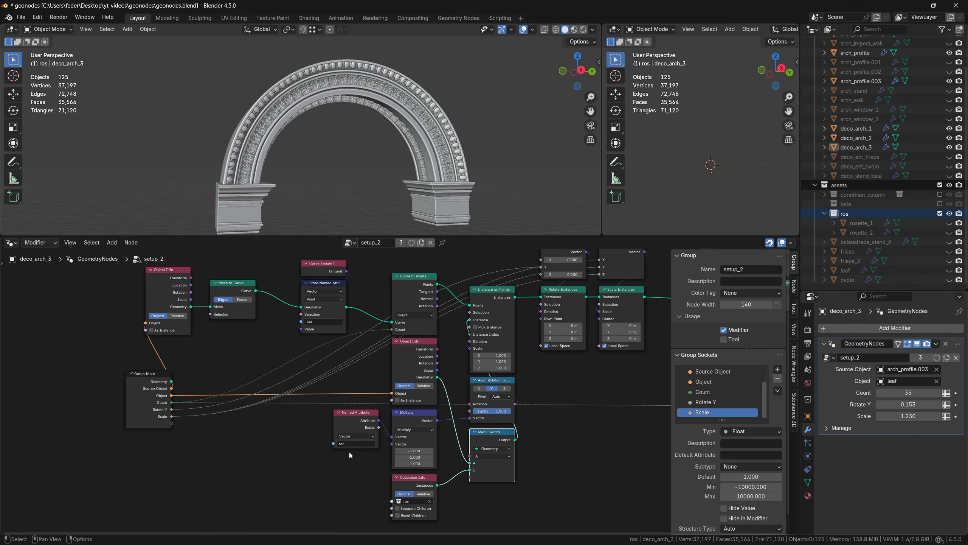
Expose the switch's Menu as Type and the Collection as group inputs, and name the menu items Object and Collection.
drag(169, 424, 471, 456)
drag(171, 431, 386, 501)
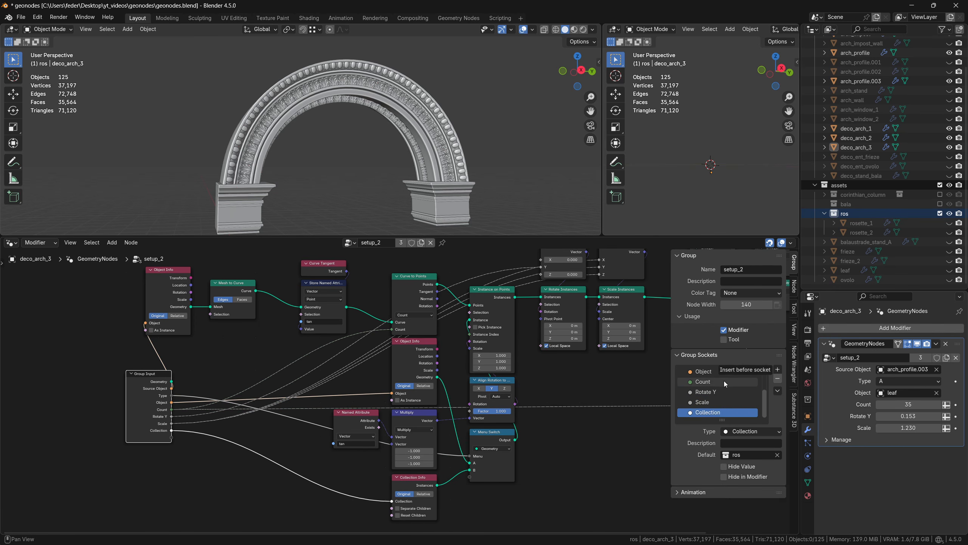
double_click(694, 379)
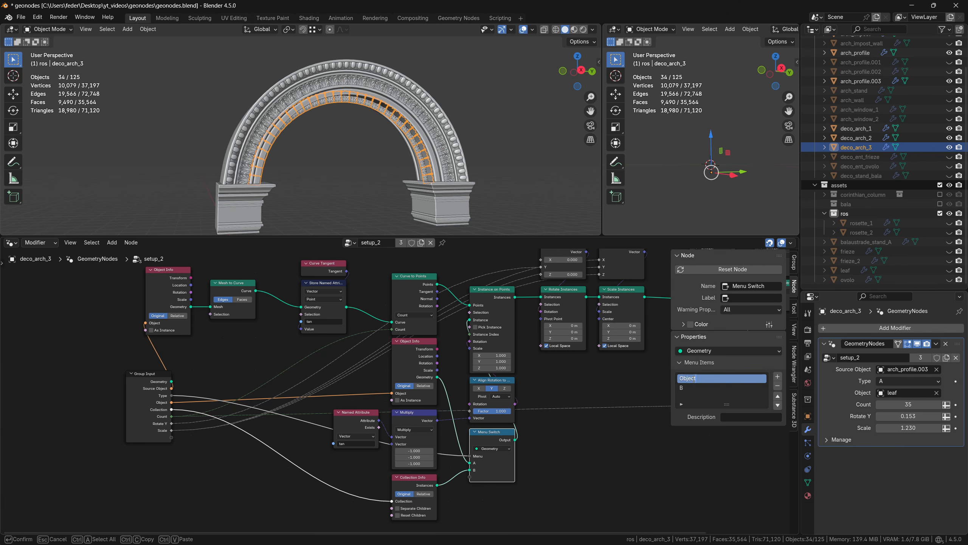
key(Return)
double_click(694, 387)
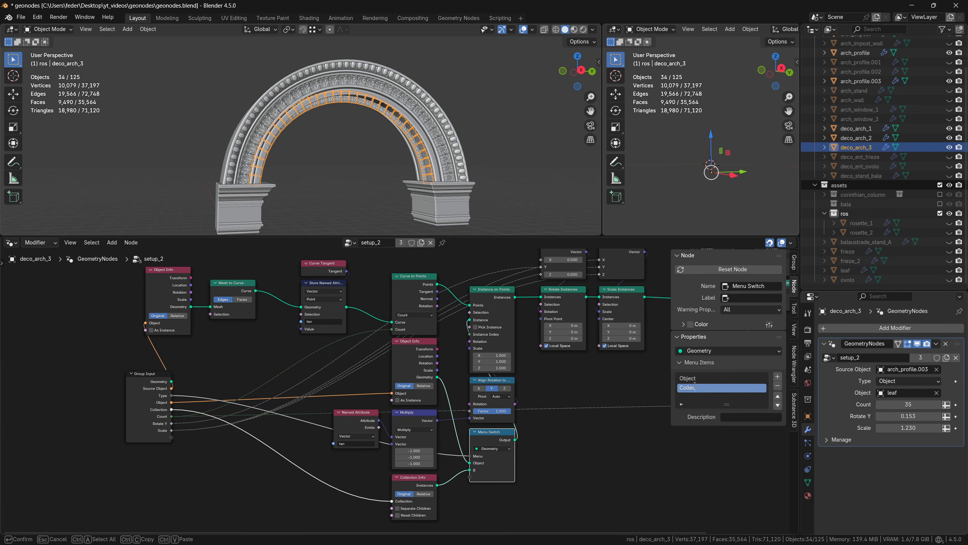
key(Return)
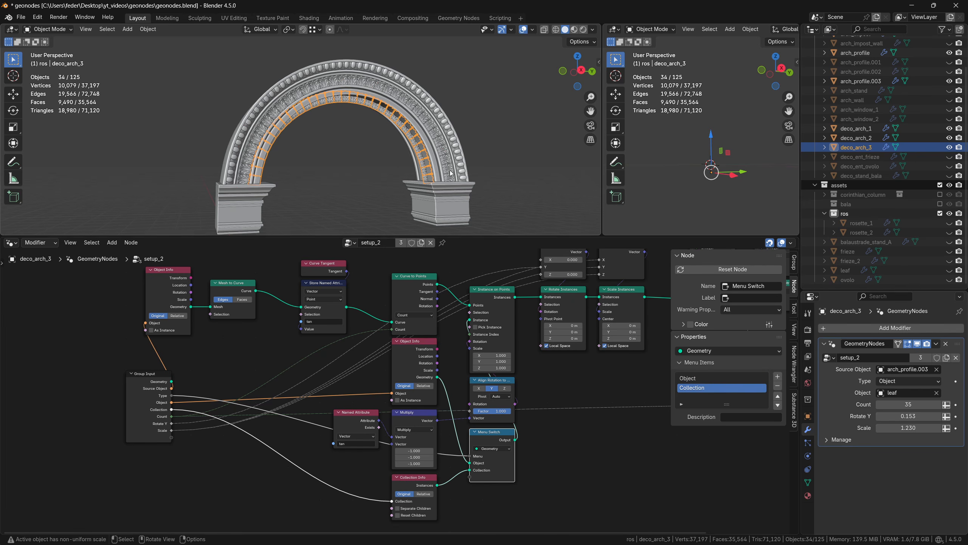
Hide the other arch parts so only deco_arch_3 and its guide curve remain, and view them in Right Orthographic.
scroll(488, 157, up, 3)
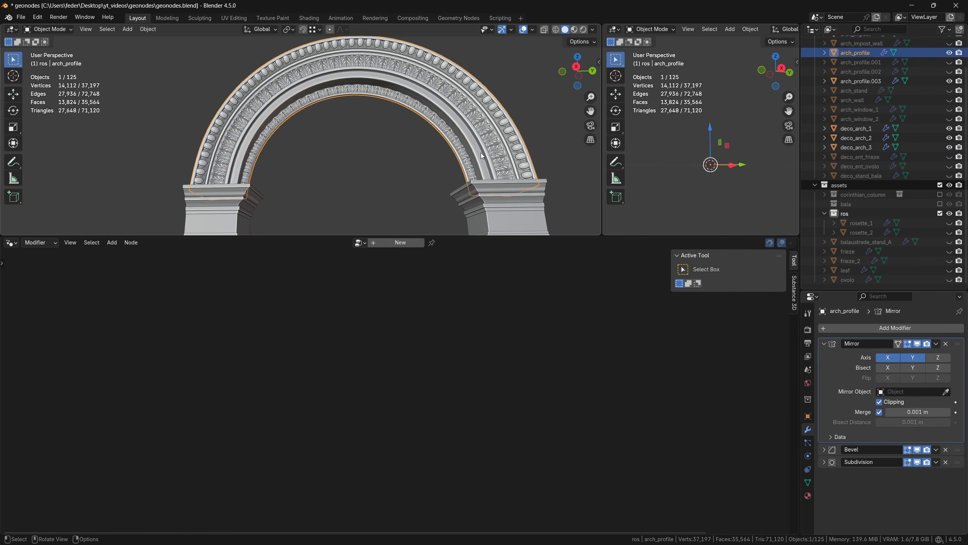
key(h)
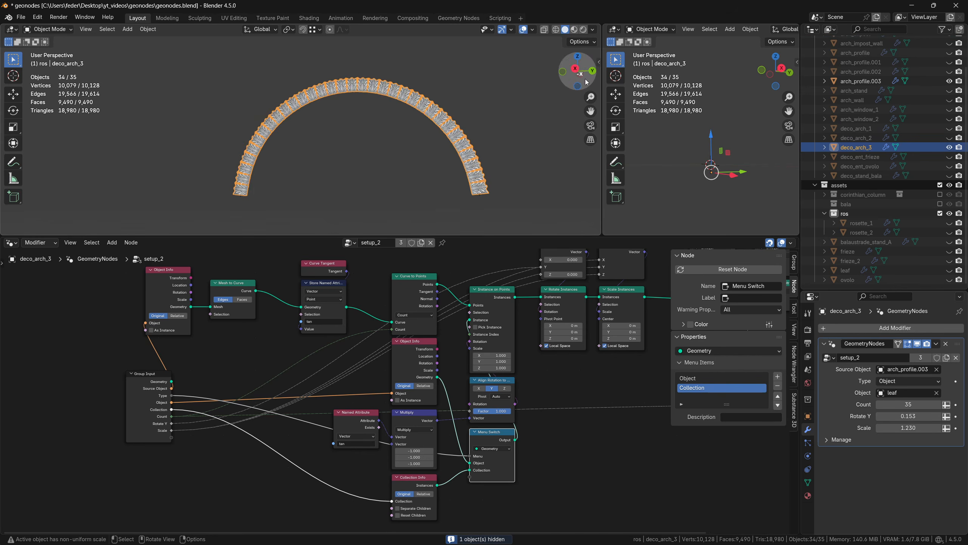
click(577, 67)
Set deco_arch_3's Type to Collection, its Count to 9 and its Scale to 1.000.
click(896, 381)
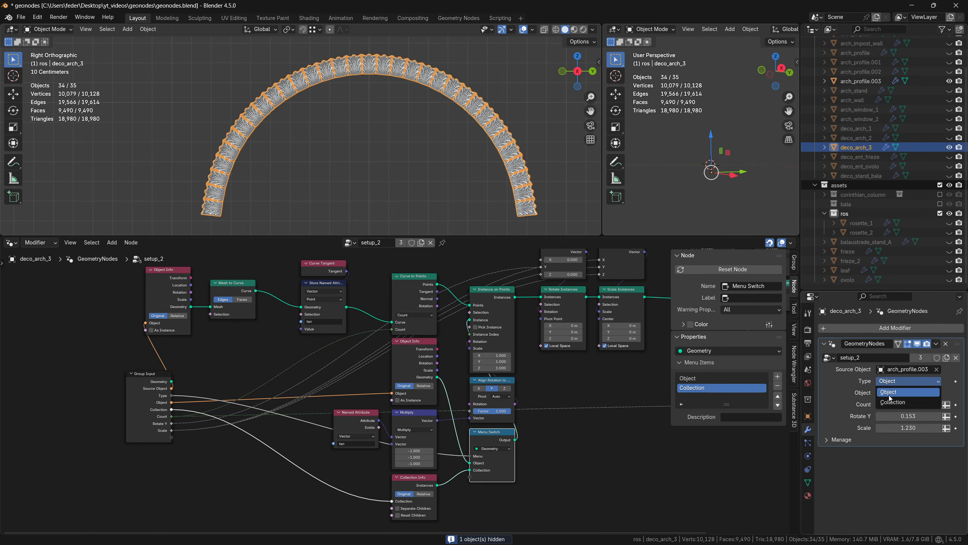
click(890, 401)
drag(909, 405, 869, 404)
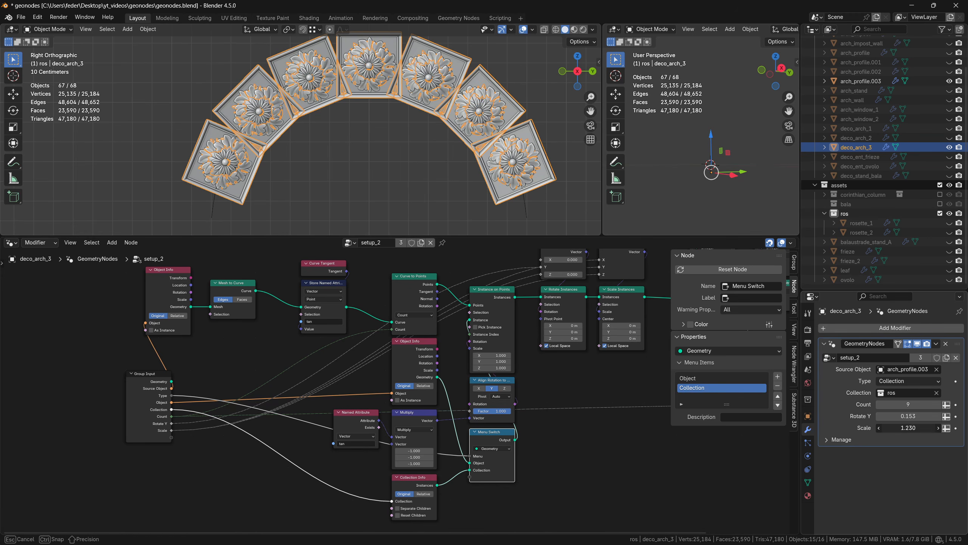
key(BackSpace)
click(475, 214)
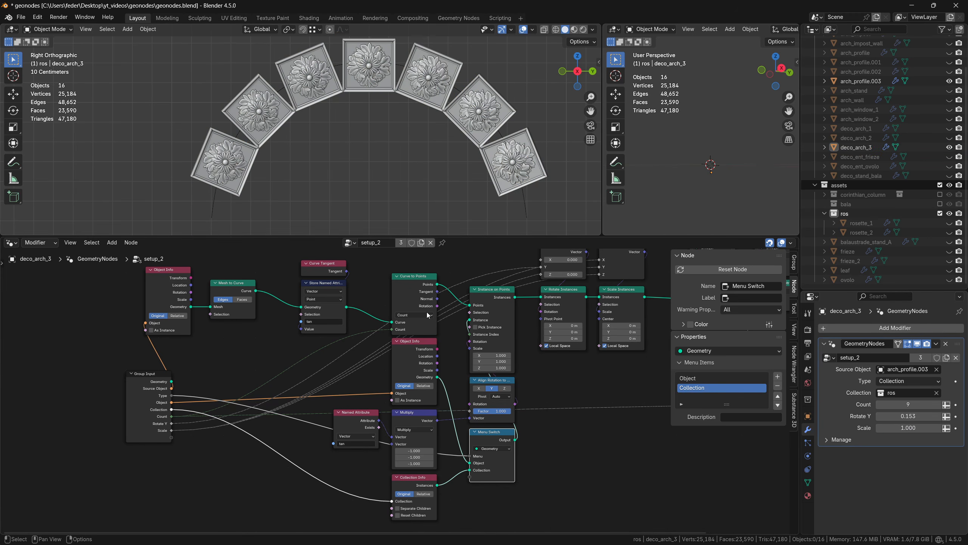
Enable Separate Children on Collection Info and Pick Instance on Instance on Points, and check the setup with Type set to Object.
click(397, 508)
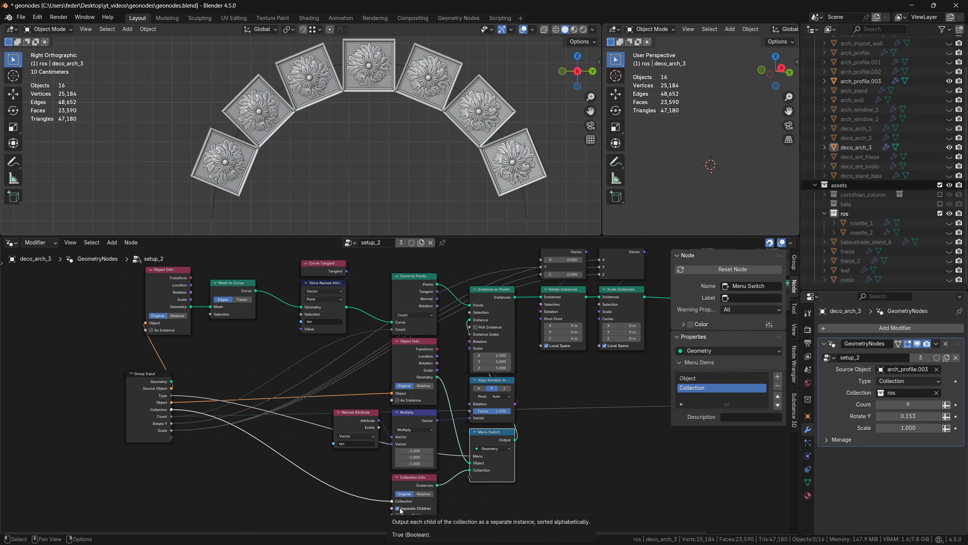
click(476, 327)
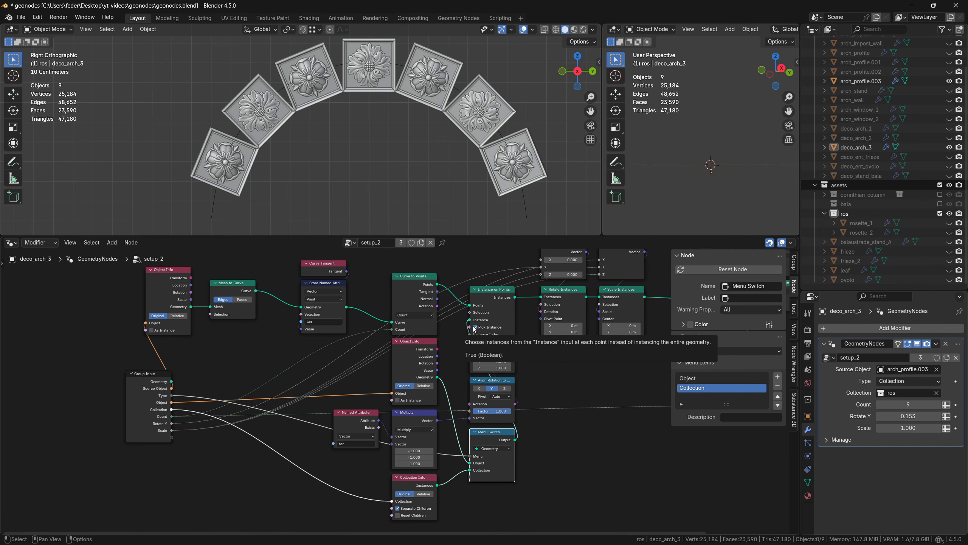
click(899, 385)
click(897, 394)
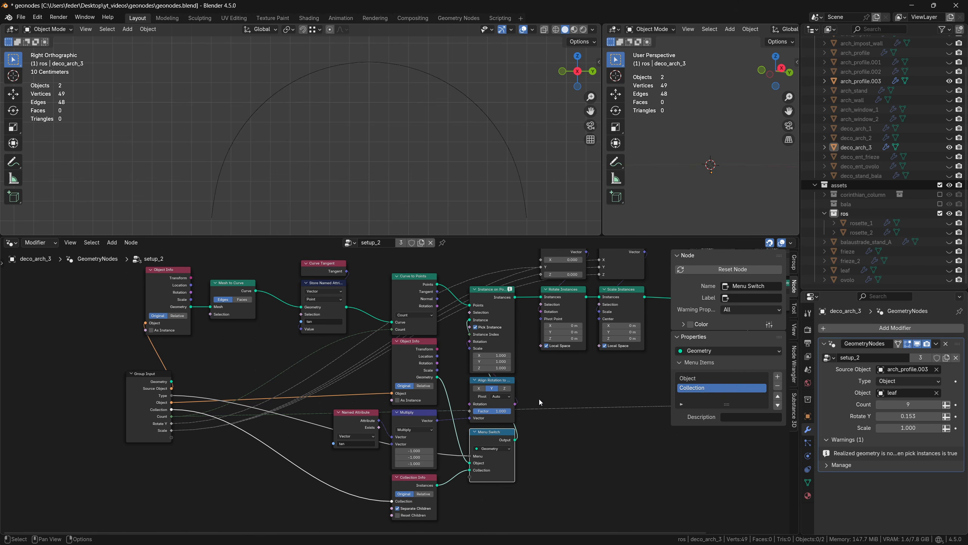
Expose Pick Instance as a group input and place it directly after Collection.
drag(170, 438, 470, 327)
drag(720, 377, 720, 378)
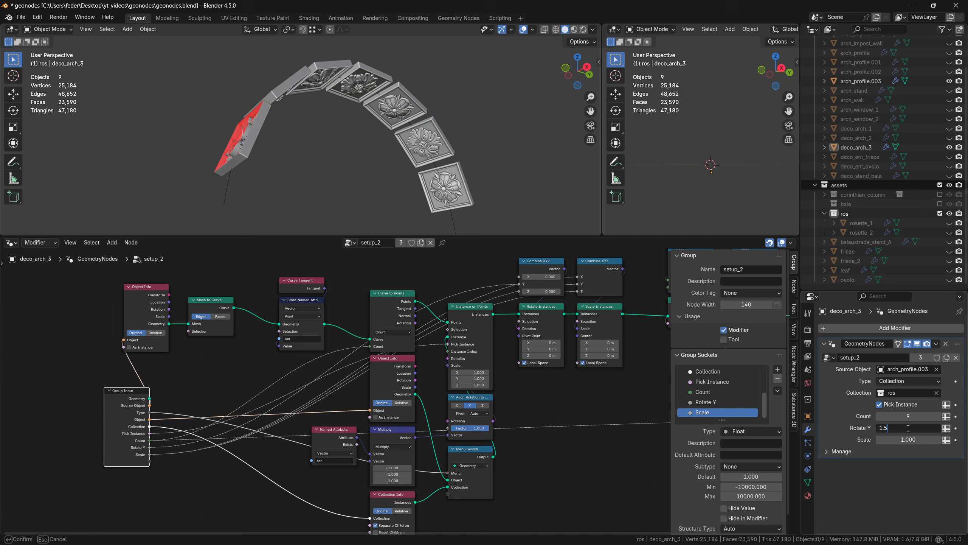
Set deco_arch_3's Rotate Y to 1.5 and fine-tune it in Right Orthographic so the rosette panels follow the arch curve.
key(Return)
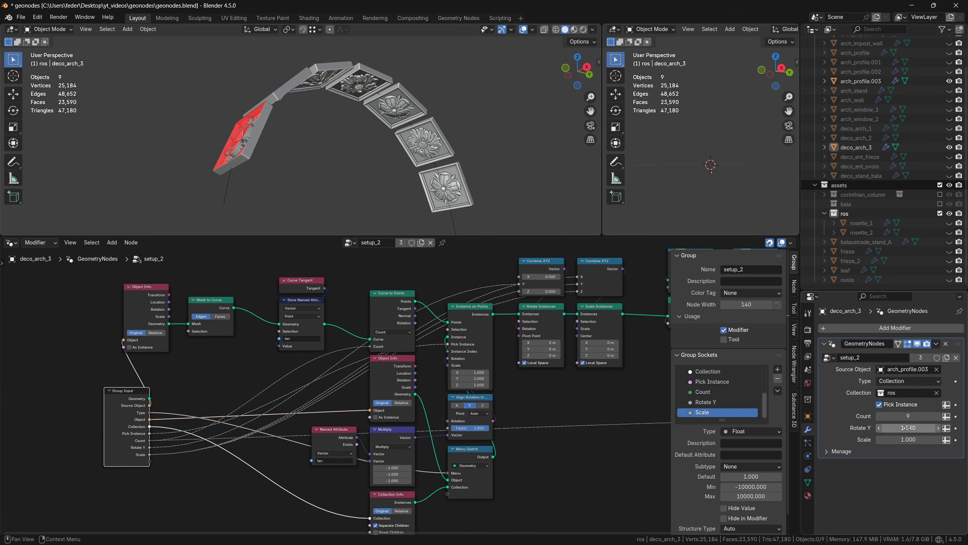
click(587, 66)
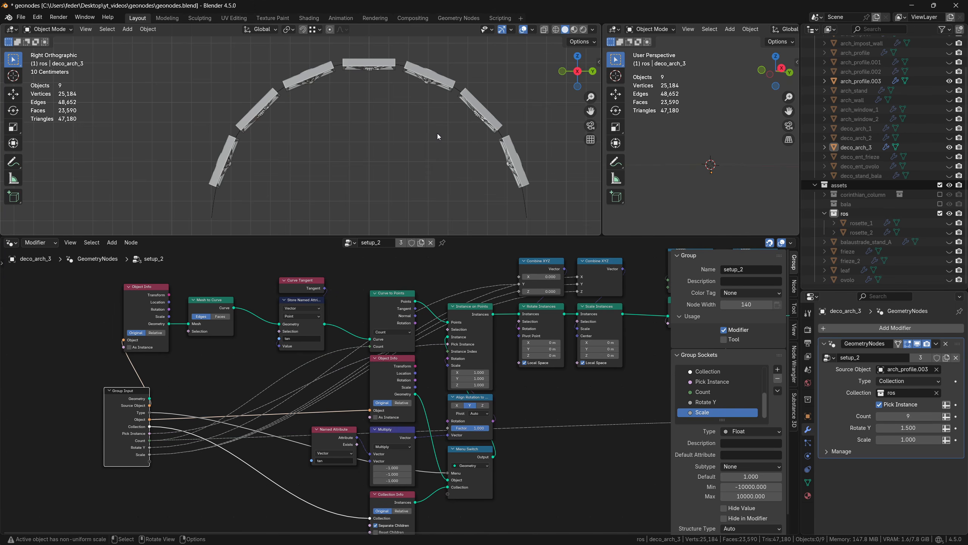
drag(908, 427, 918, 427)
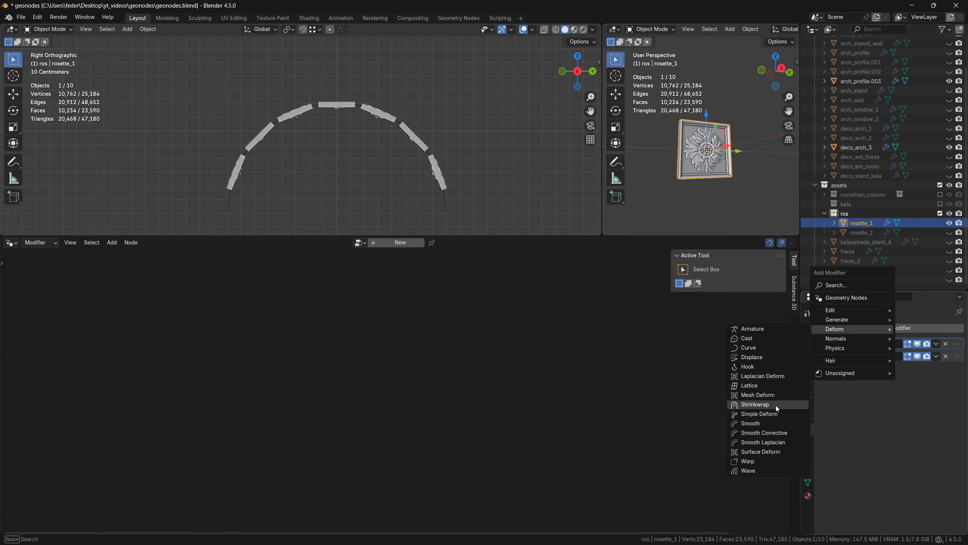
Add a Simple Deform modifier to rosette_1 above Subdivision and set it to Bend around Y with an angle of 105°.
click(776, 414)
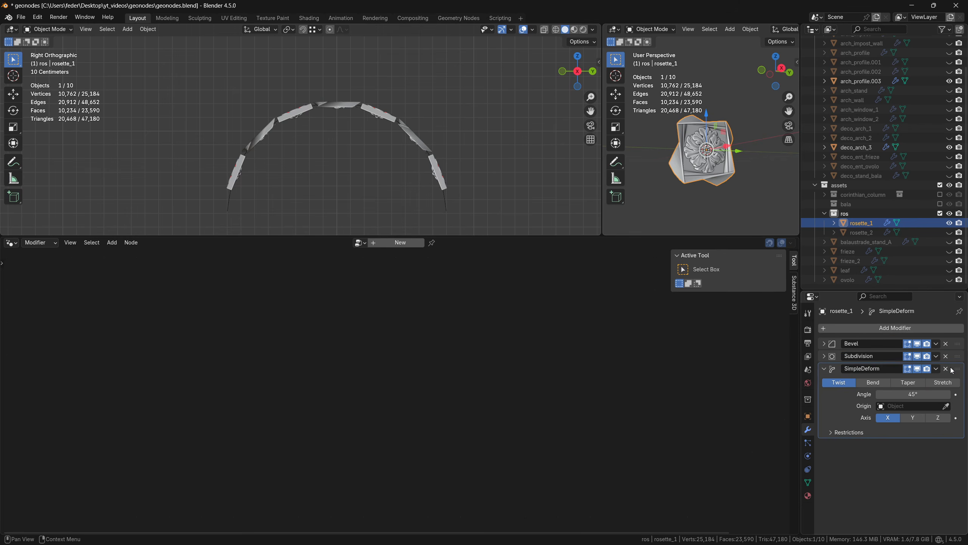
drag(958, 368, 955, 355)
click(873, 369)
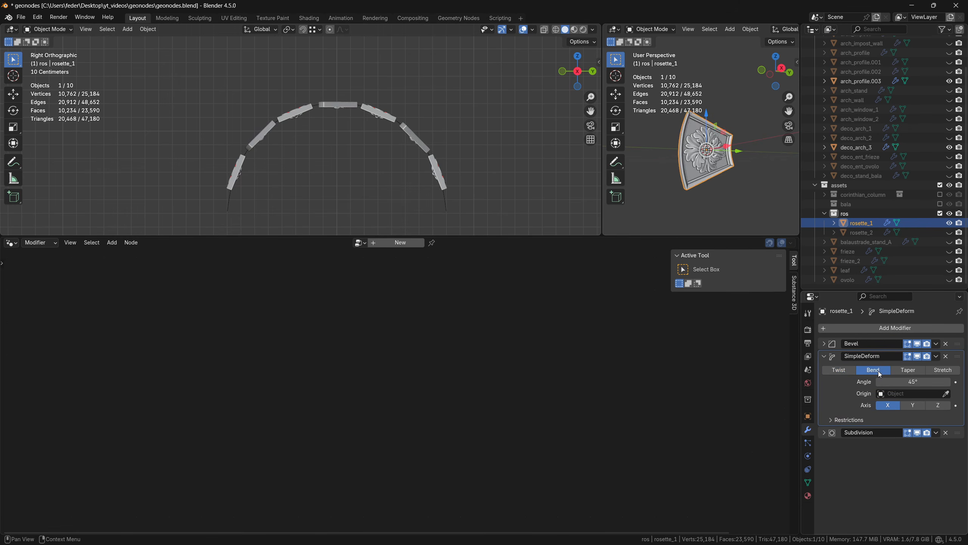
click(914, 404)
drag(916, 382, 950, 381)
middle_drag(452, 194, 430, 135)
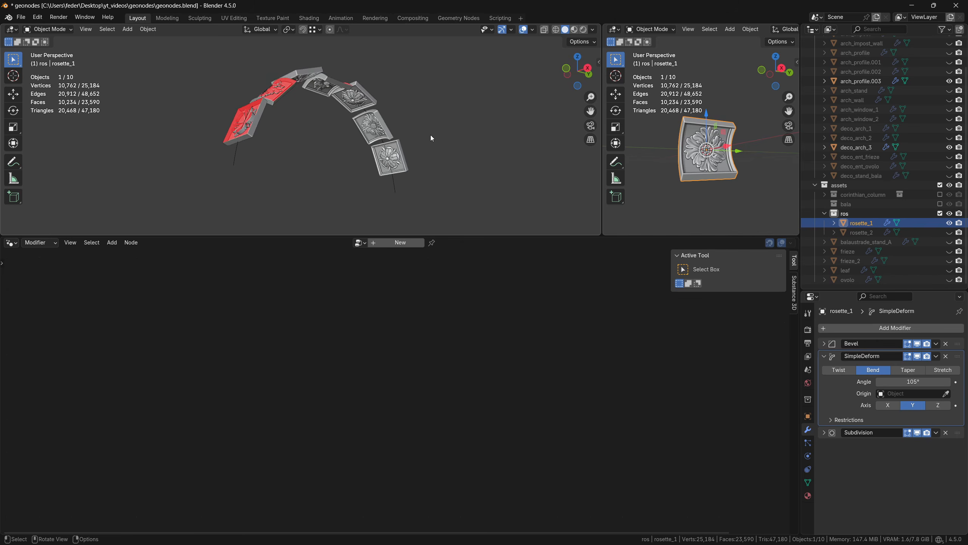
Expose the rotation's X value in setup_2 as a Rotate X input directly above Scale, and set it to 1.570 for deco_arch_3.
scroll(429, 136, up, 4)
click(451, 116)
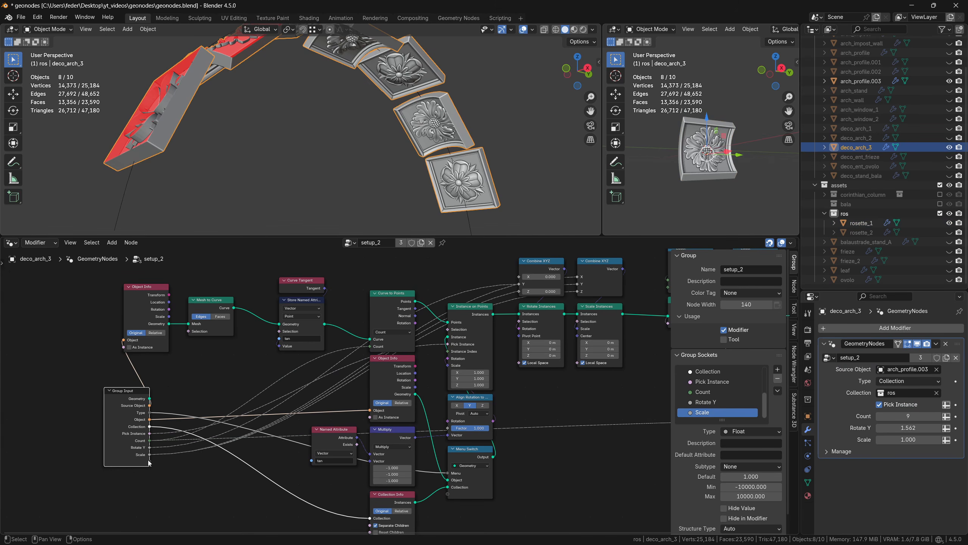
drag(478, 299, 519, 276)
double_click(711, 412)
text(Rotate X)
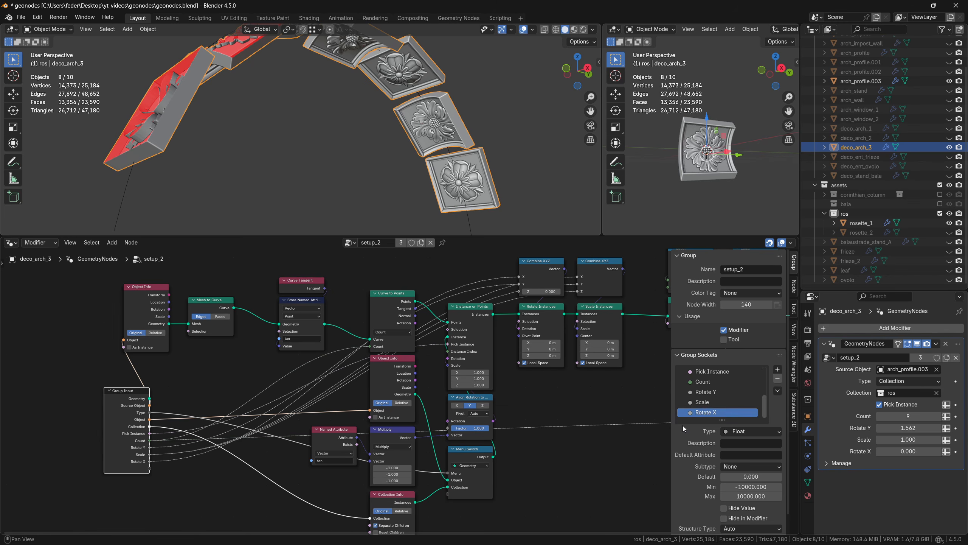
key(Return)
drag(718, 401, 718, 404)
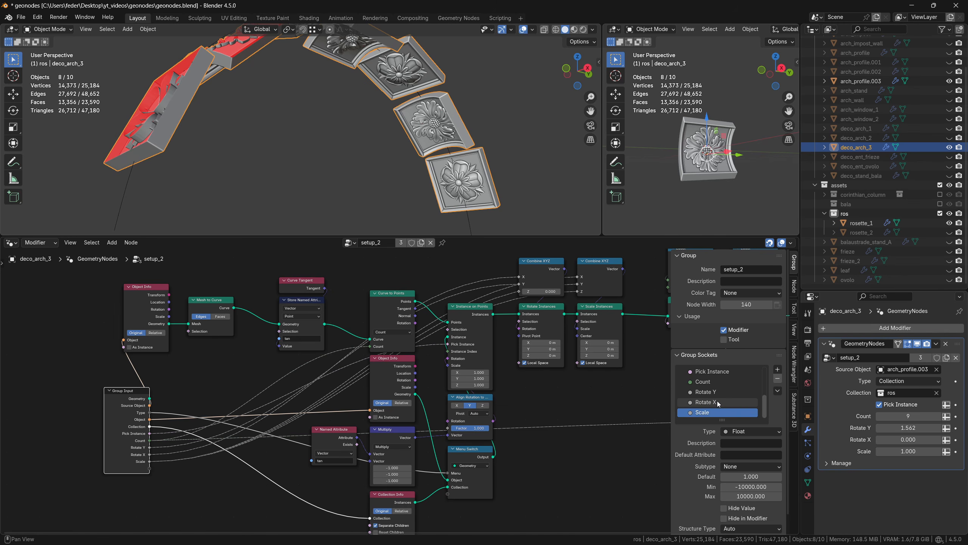
drag(912, 439, 942, 440)
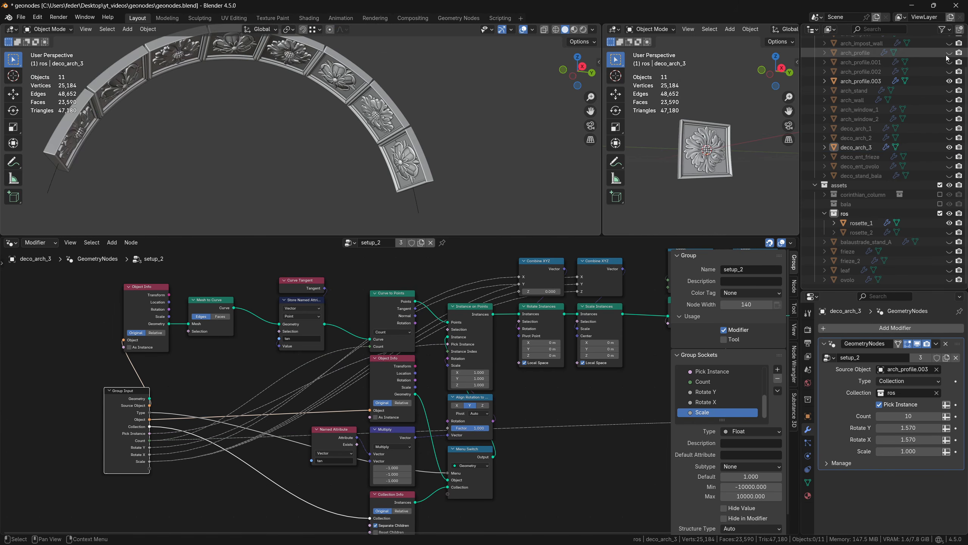
Show arch_profile, set deco_arch_3's Count to 11 and fine-tune its Scale so the rosettes fit the arch.
click(949, 52)
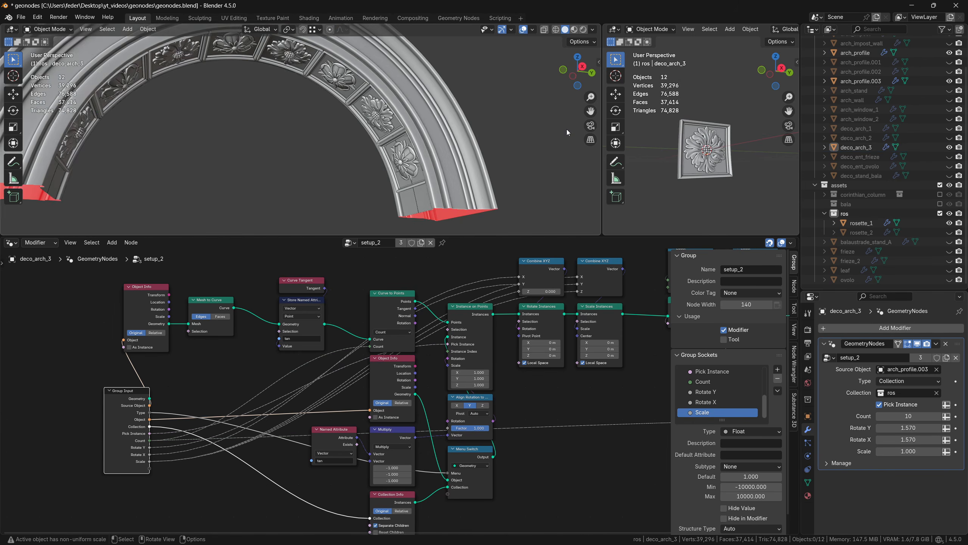
middle_drag(566, 128, 440, 163)
click(441, 163)
click(939, 416)
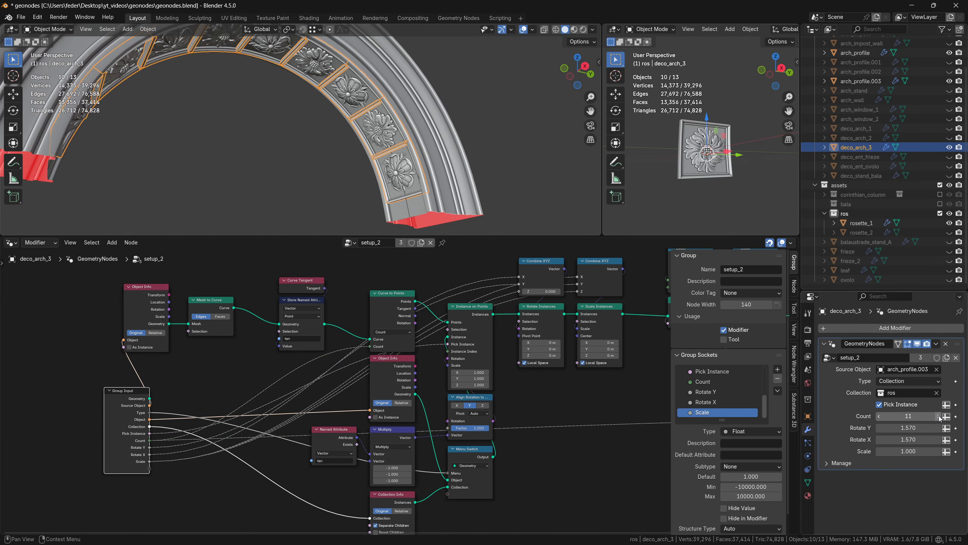
drag(916, 451, 911, 451)
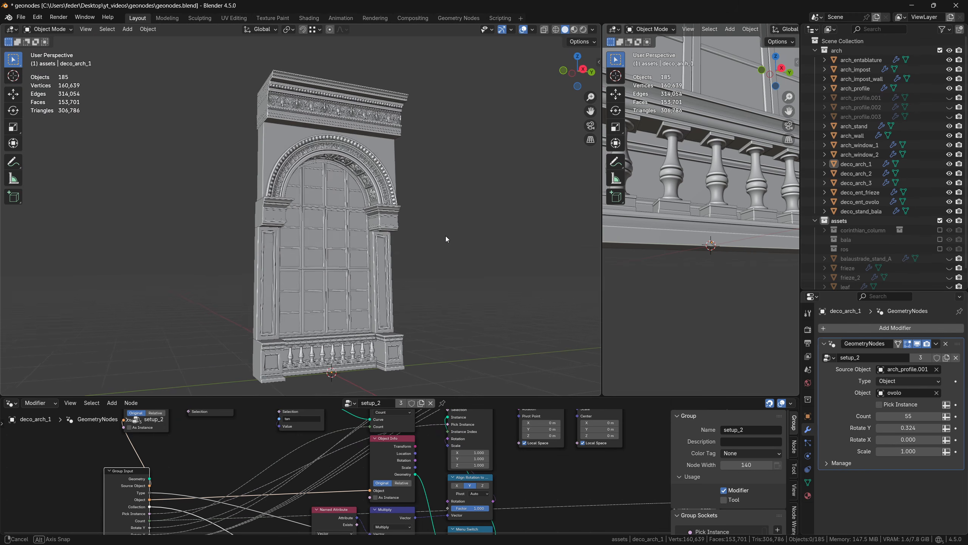
middle_drag(446, 240, 439, 240)
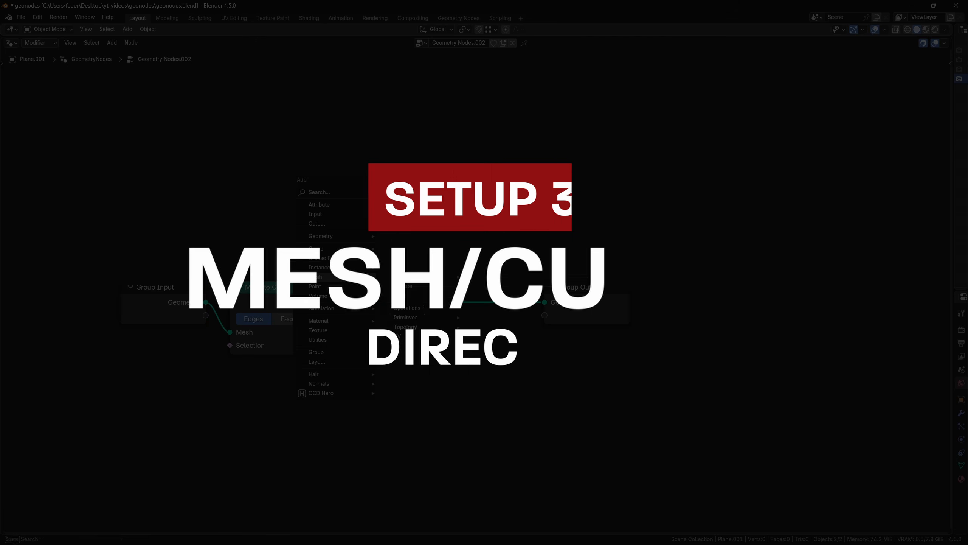
key(Return)
click(357, 276)
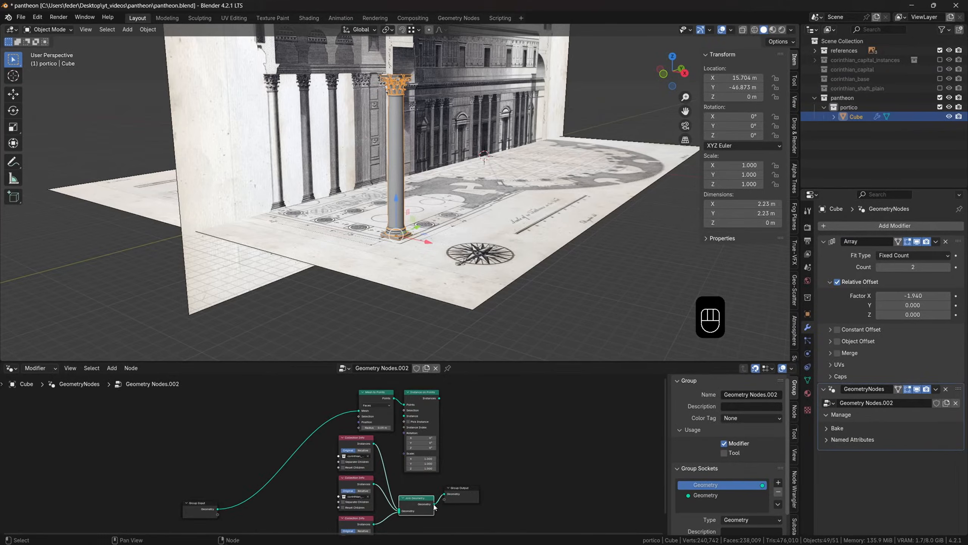
drag(434, 504, 448, 487)
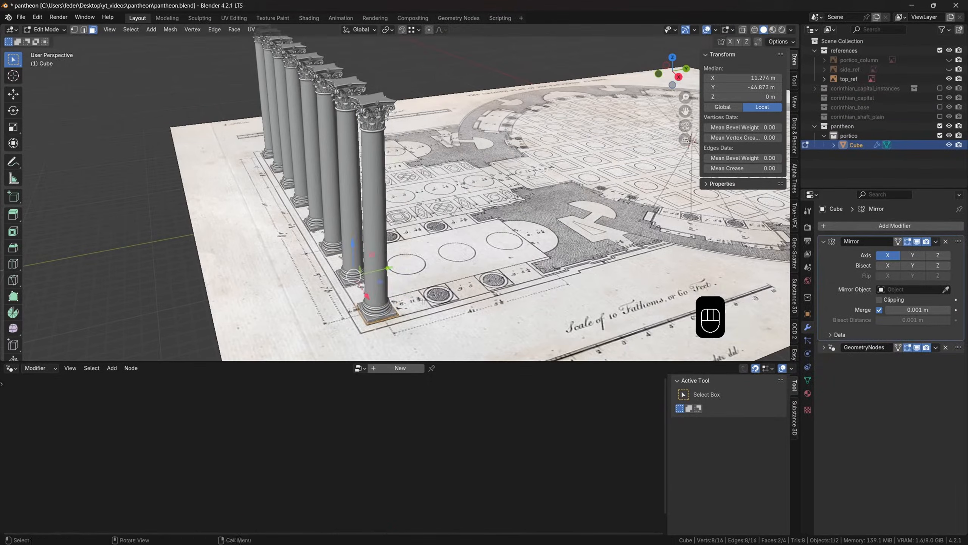
Duplicate the selected column placeholder face and move the copy about 4.55 m along Y.
key(shift+d)
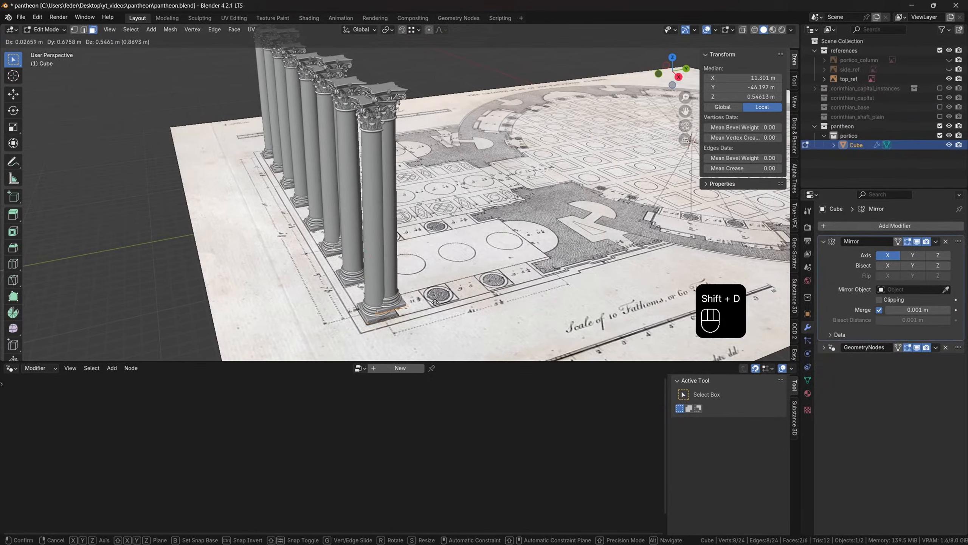
right_click(424, 305)
key(g)
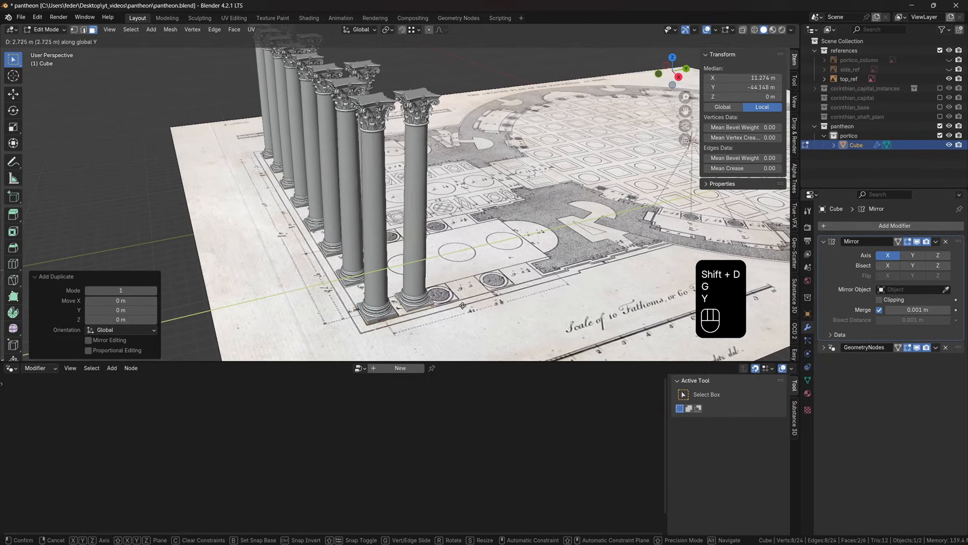
key(y)
click(492, 301)
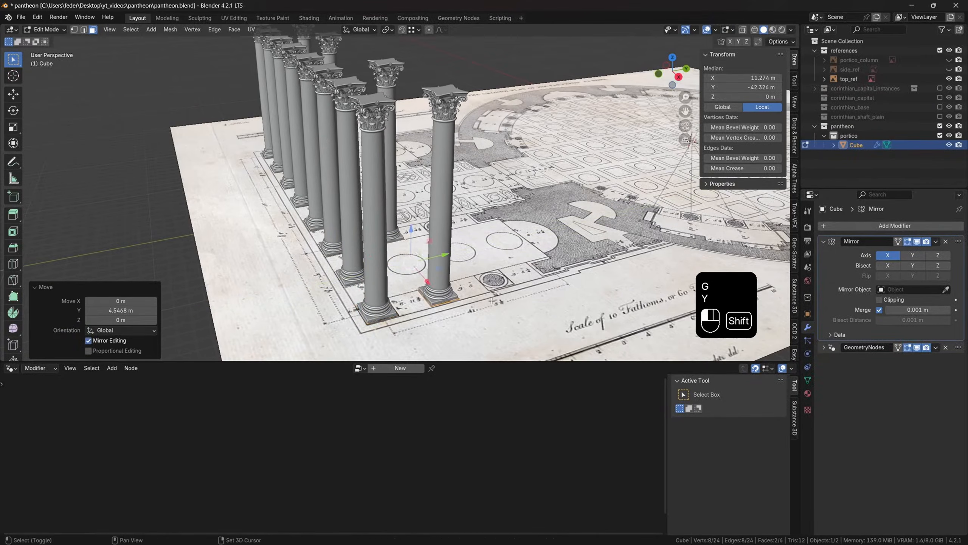
Duplicate the placeholder face once more and move this copy about 4.43 m further along Y.
key(shift+d)
right_click(490, 296)
key(g)
key(y)
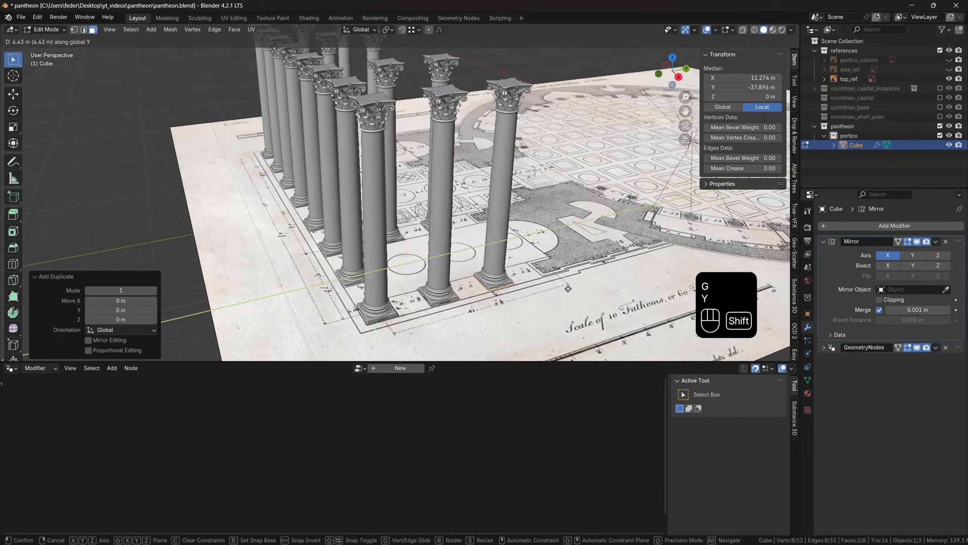
In the geonodes file, add a plane at the world origin and scale its mesh down in Edit Mode.
key(shift+a)
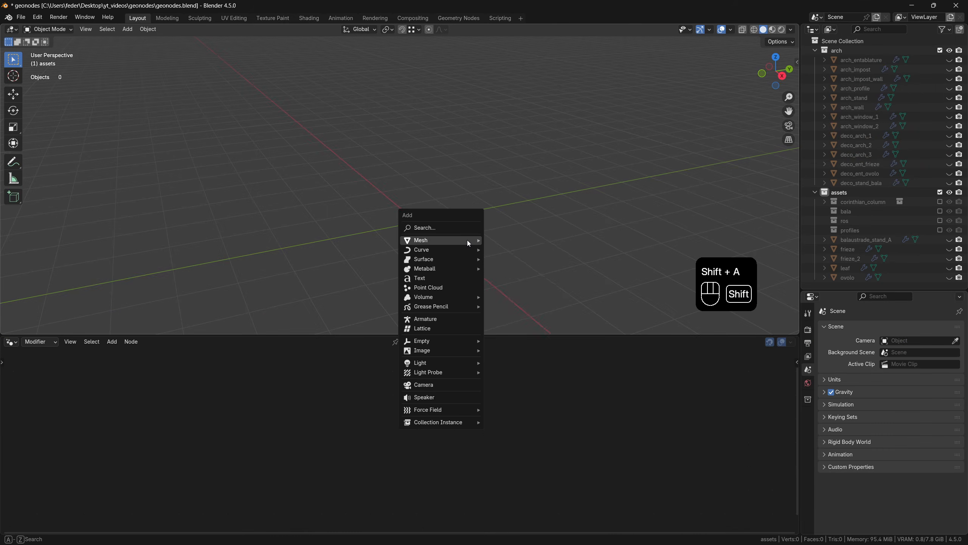
mouse_move(467, 240)
click(501, 241)
key(Tab)
key(s)
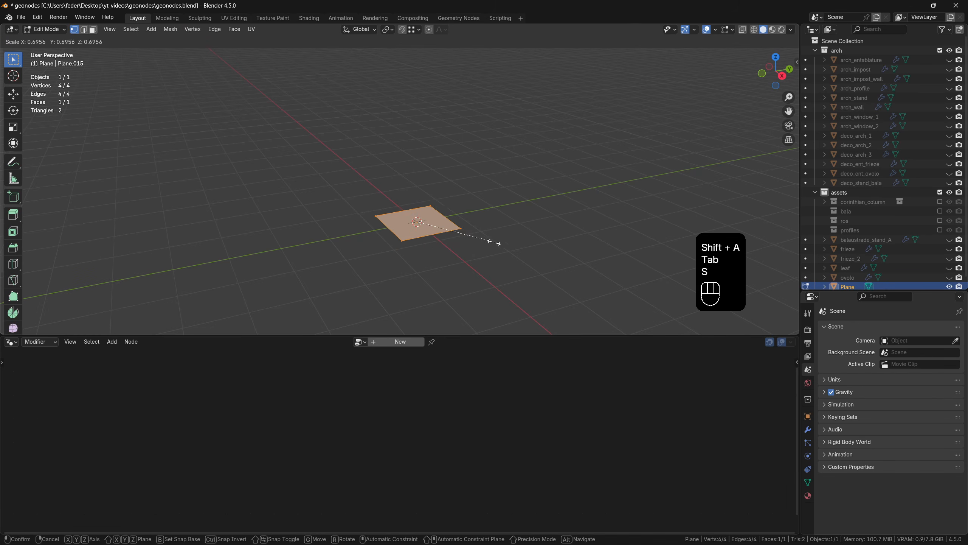
click(455, 232)
key(Tab)
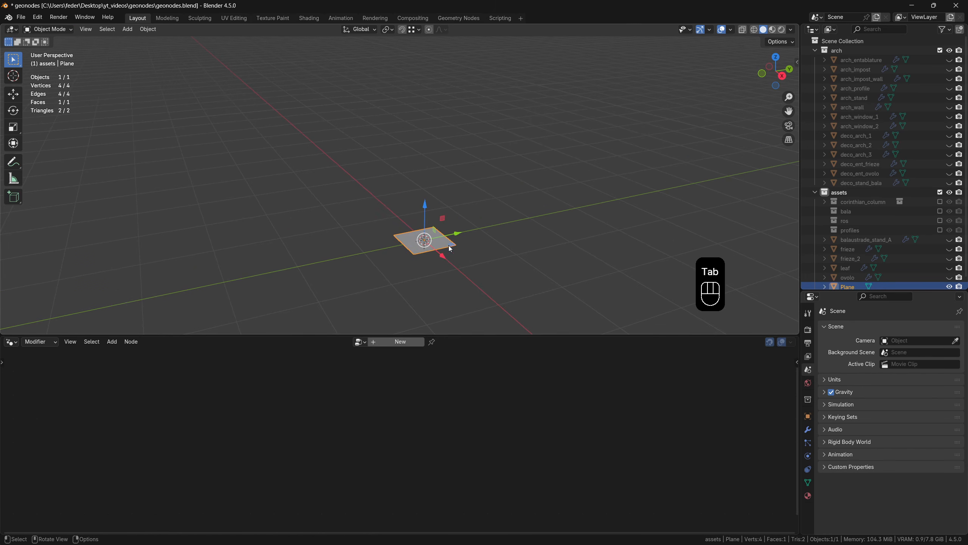
Move the plane into the arch collection and rename it columns_placeholder.
drag(847, 284, 856, 160)
drag(856, 160, 855, 161)
double_click(852, 193)
text(columns_placeholder)
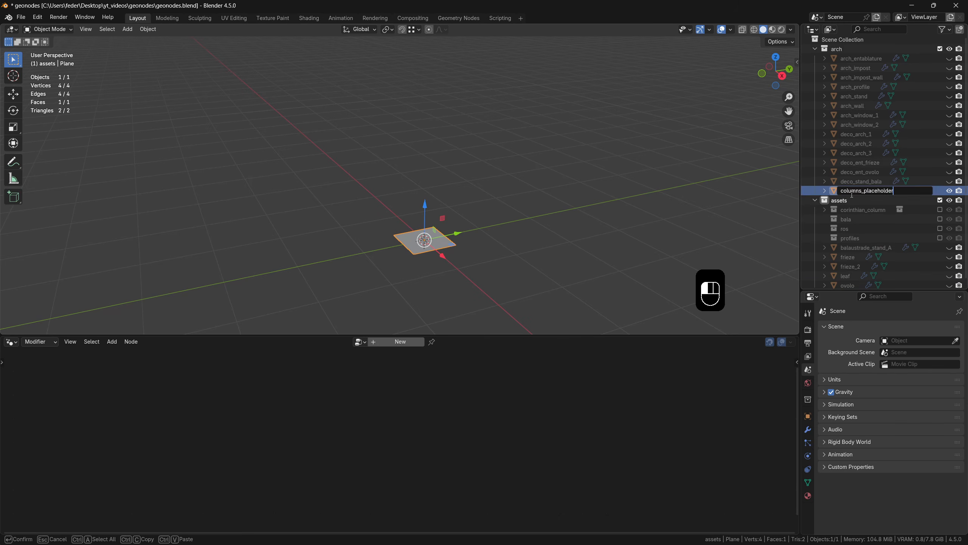
key(Return)
Add a Geometry Nodes modifier to columns_placeholder with a new node group named setup_3.
click(808, 429)
click(903, 328)
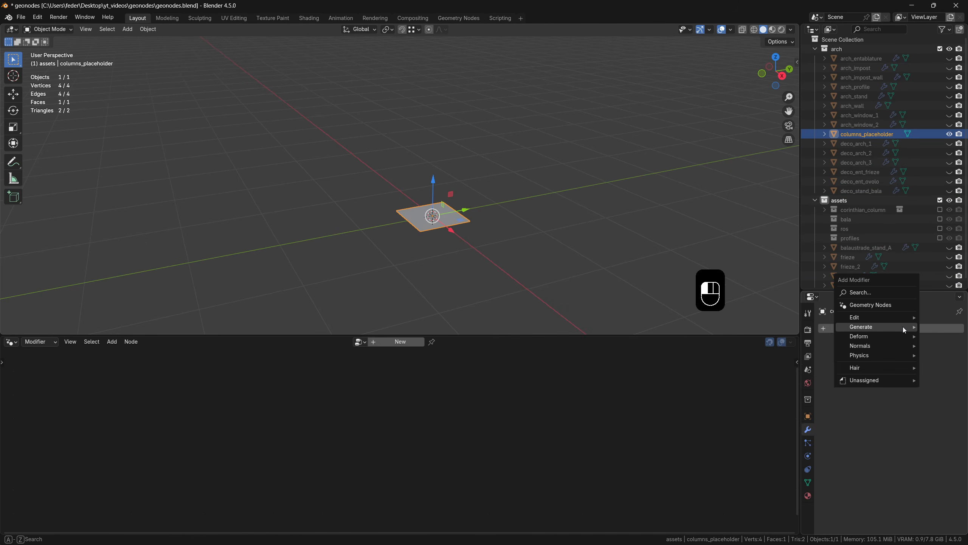
click(895, 305)
click(888, 358)
click(895, 356)
text(set)
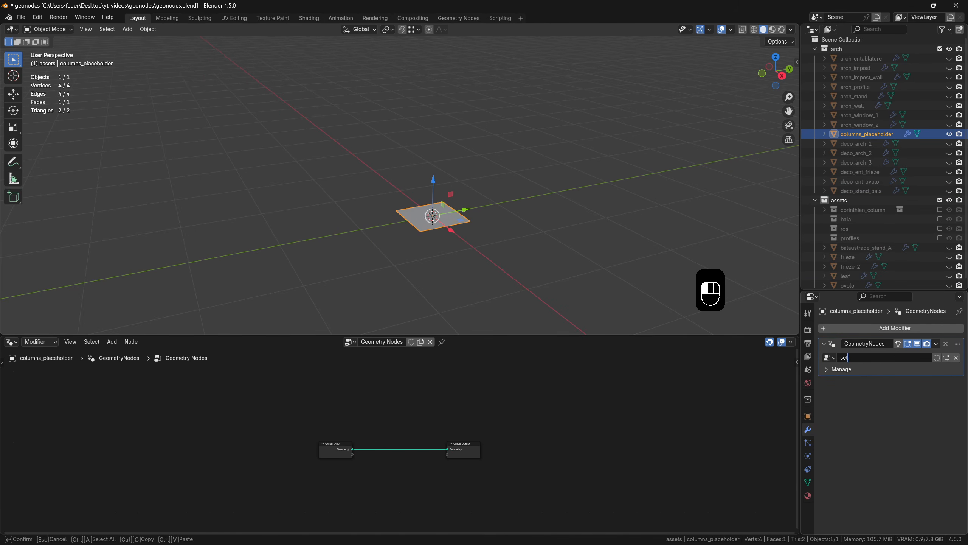
text(up_3)
key(Return)
Insert a Mesh to Points node between Group Input and Group Output and set its mode to Faces.
key(Home)
key(shift+a)
mouse_move(371, 438)
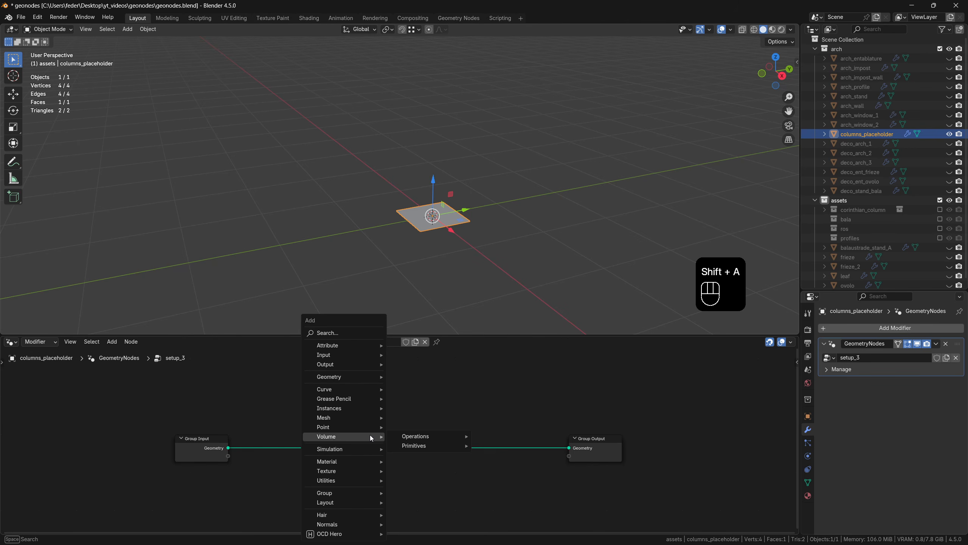
text(mesh to poi)
key(Return)
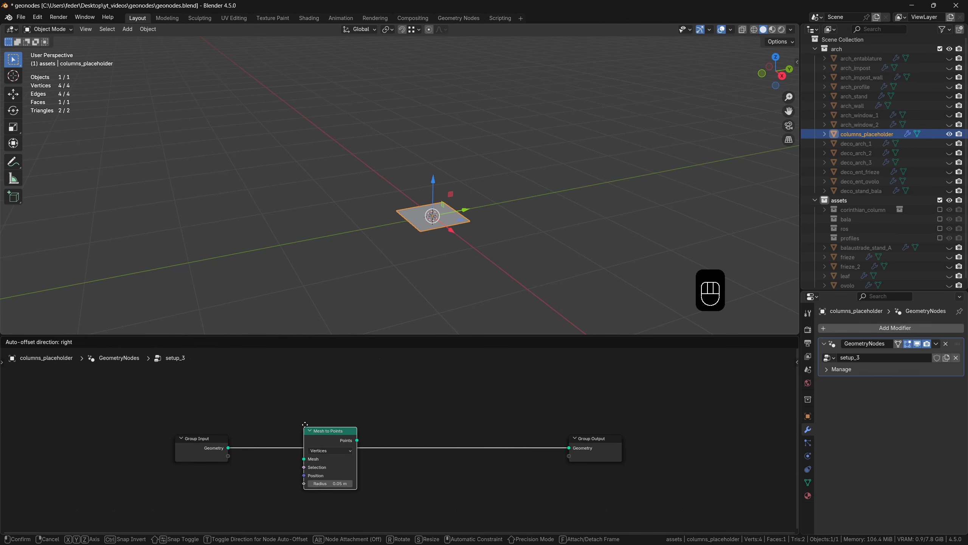
click(305, 424)
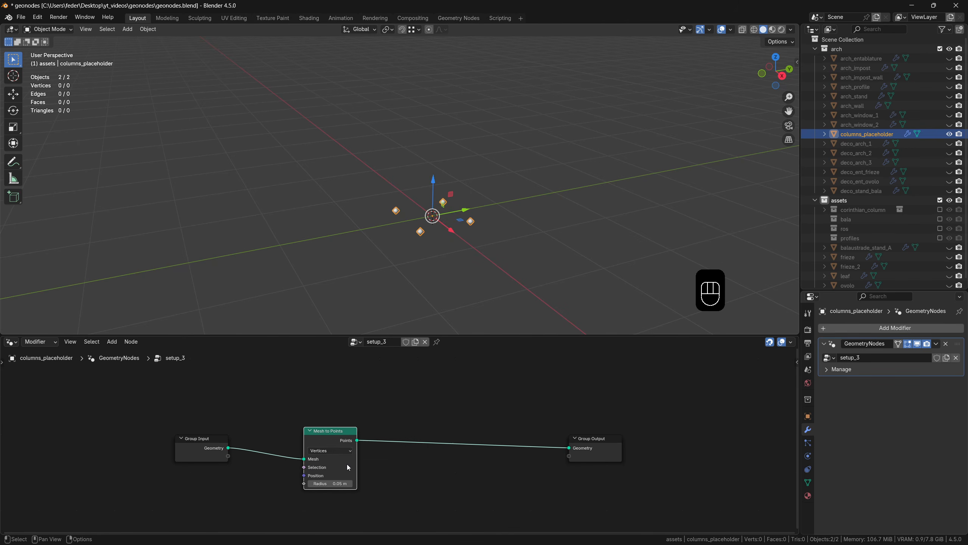
click(350, 451)
click(330, 485)
Insert an Instance on Points node between Mesh to Points and Group Output.
key(shift+a)
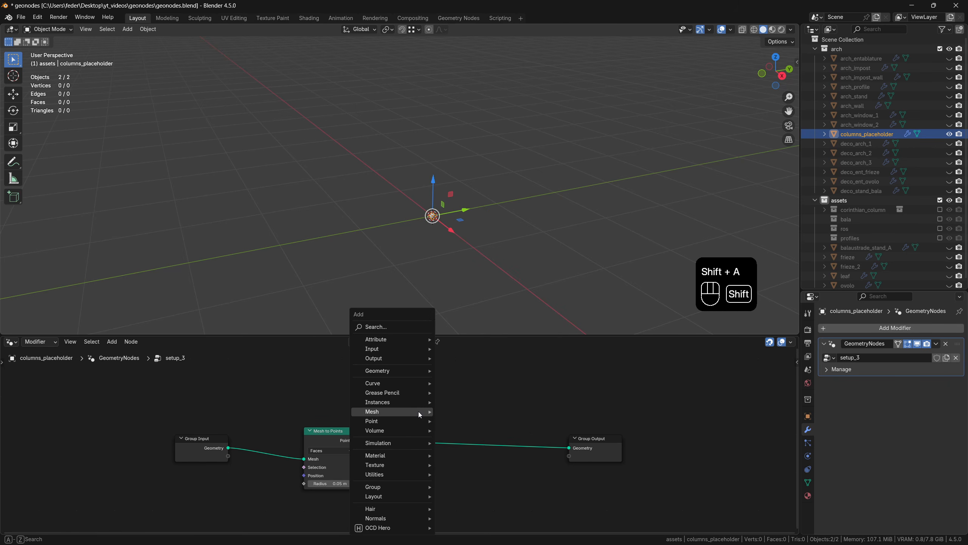
mouse_move(418, 412)
text(instance on p)
key(Return)
click(423, 416)
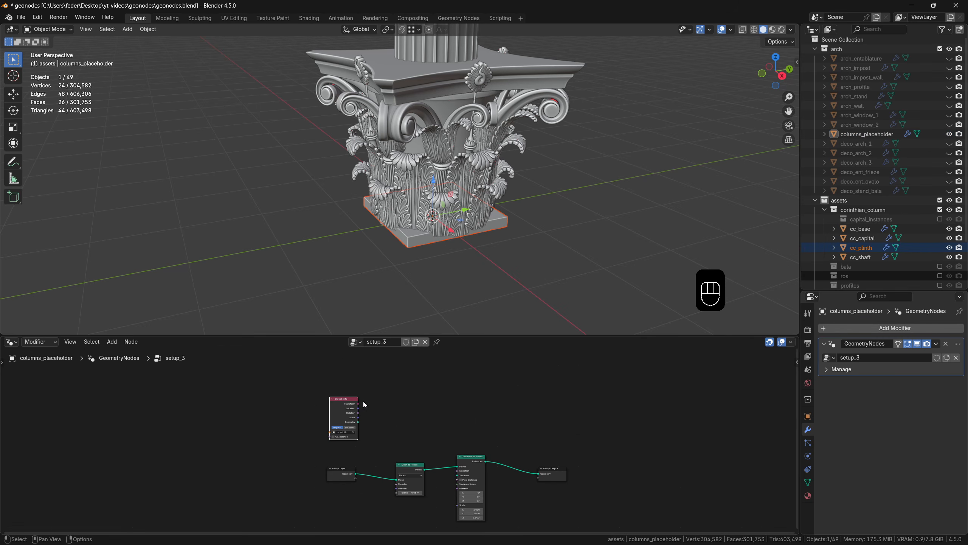
Add Object Info nodes for cc_base and cc_shaft to setup_3 beside the cc_plinth node.
drag(861, 228, 377, 414)
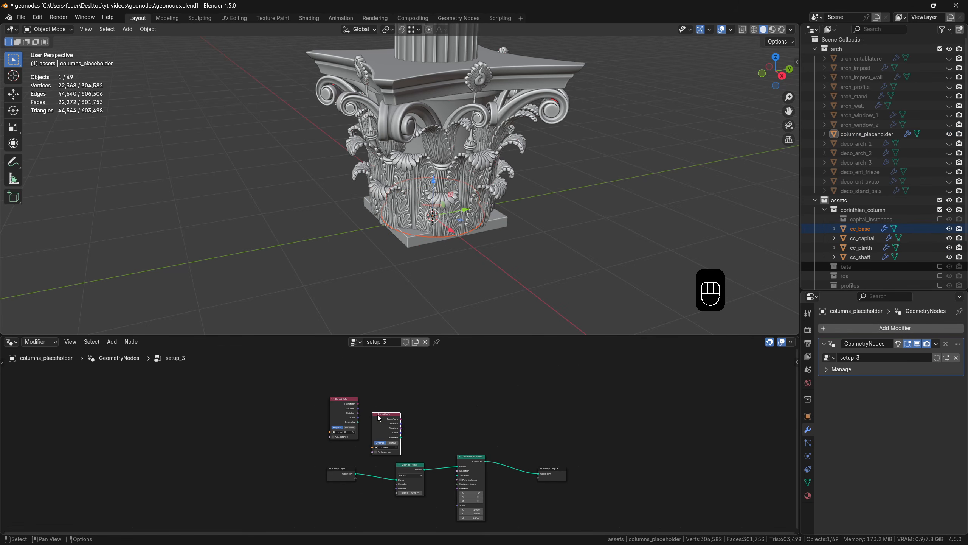
click(377, 397)
drag(861, 257, 520, 417)
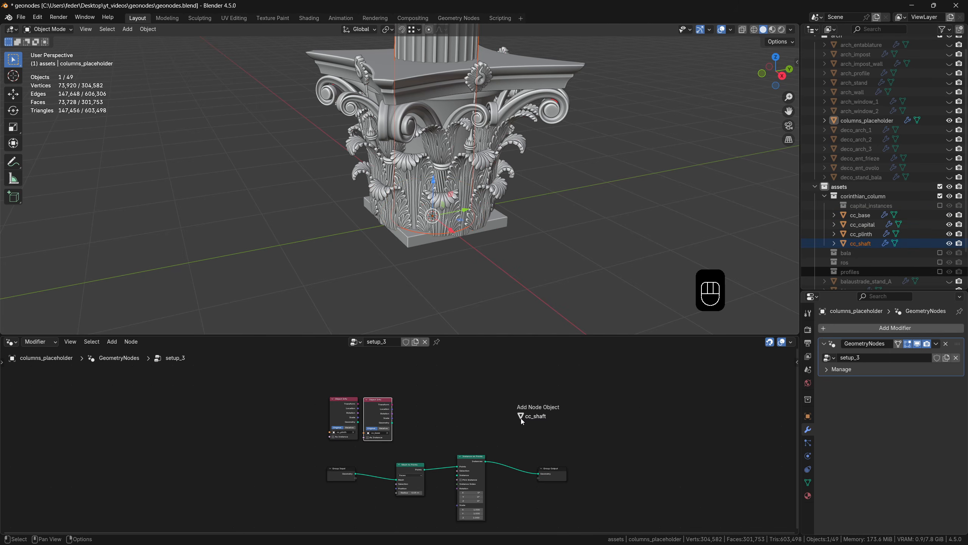
Add a Join Geometry node and connect the cc_plinth Object Info geometry to it.
key(shift+a)
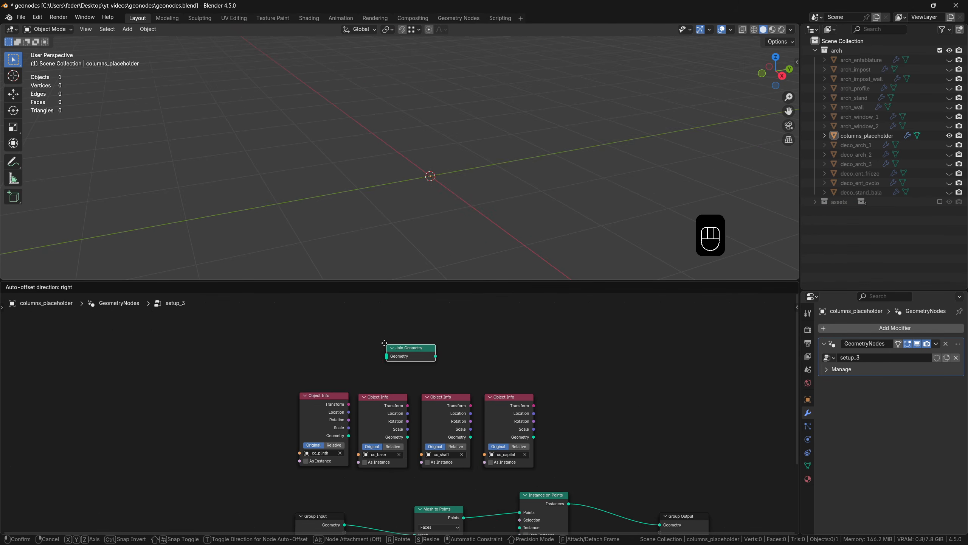
click(552, 345)
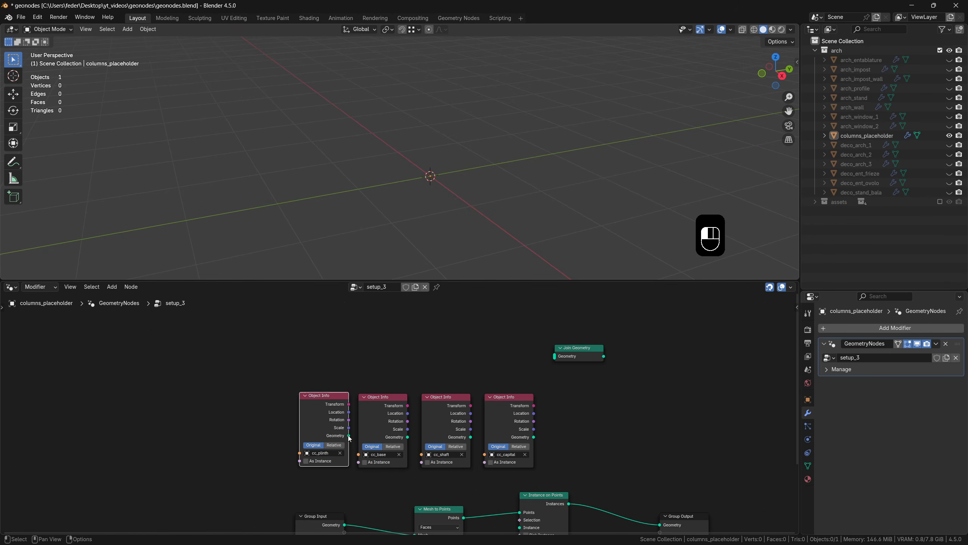
drag(349, 436, 556, 357)
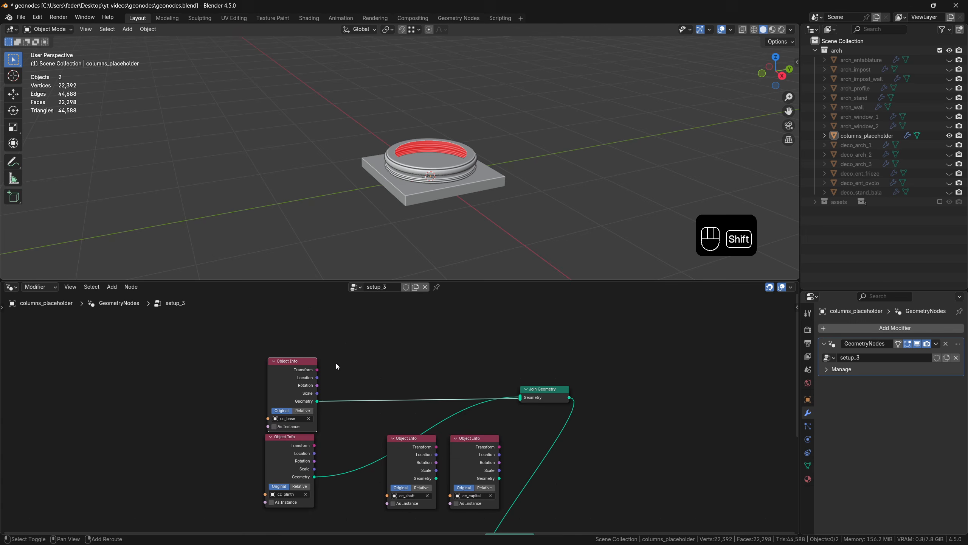
Insert a Transform Geometry node between the cc_base Object Info and Join Geometry, and tidy the placement of both cc_base nodes.
key(shift+a)
key(Return)
click(402, 350)
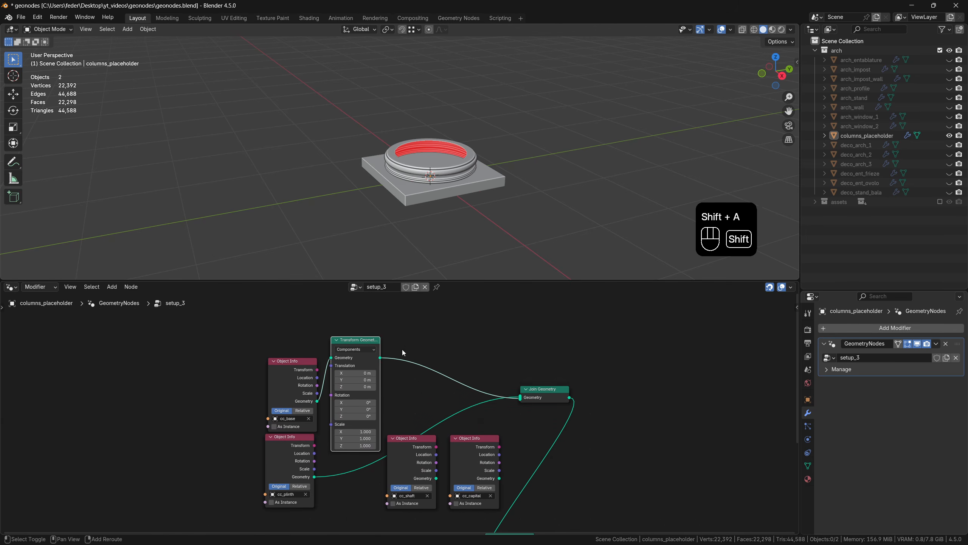
shift+middle_drag(402, 350, 406, 391)
drag(365, 382, 365, 369)
drag(305, 401, 337, 391)
scroll(430, 463, up, 3)
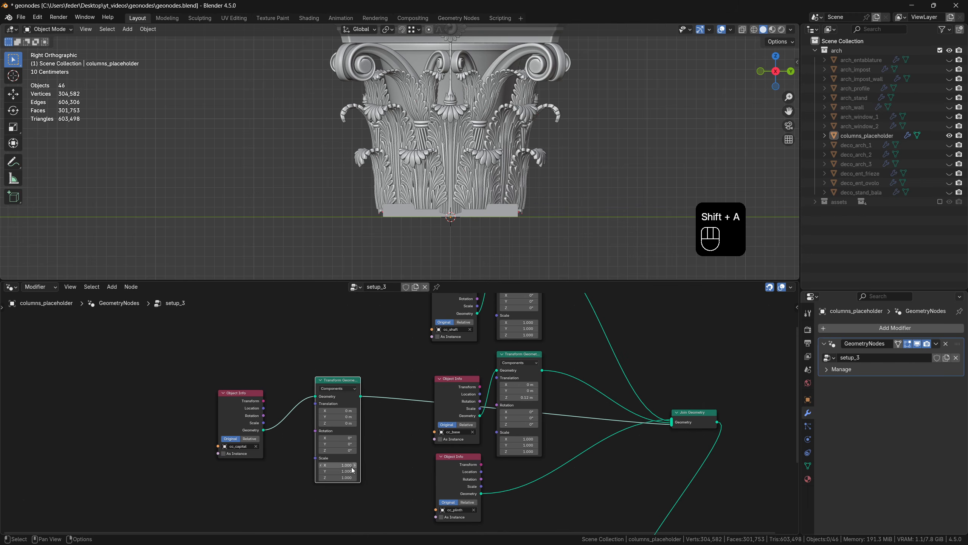
Scale the cc_capital geometry to 0.6 on all axes and set its Z translation to 8.57 m, on top of the shaft.
text(0.6)
key(Return)
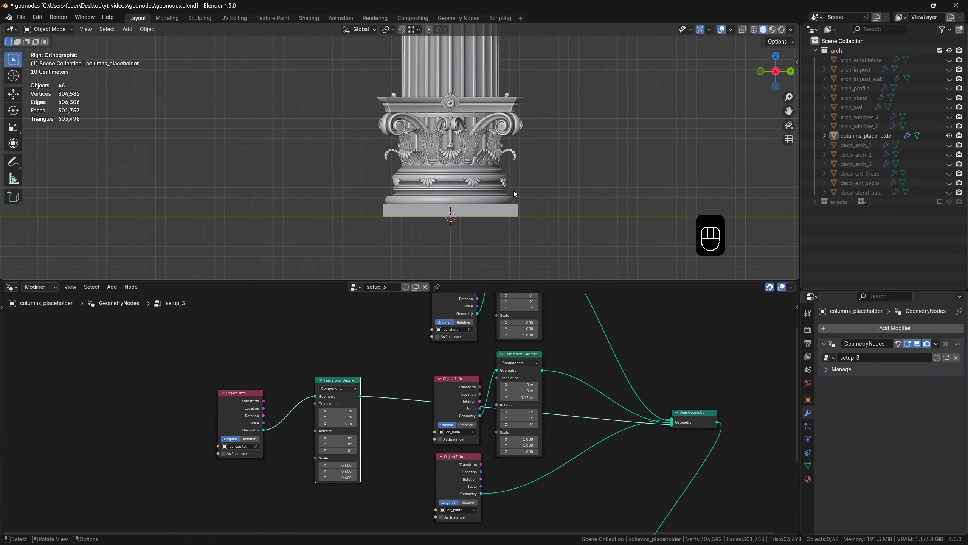
scroll(514, 191, down, 8)
shift+middle_drag(504, 100, 512, 212)
shift+drag(338, 423, 471, 423)
shift+middle_drag(504, 121, 503, 164)
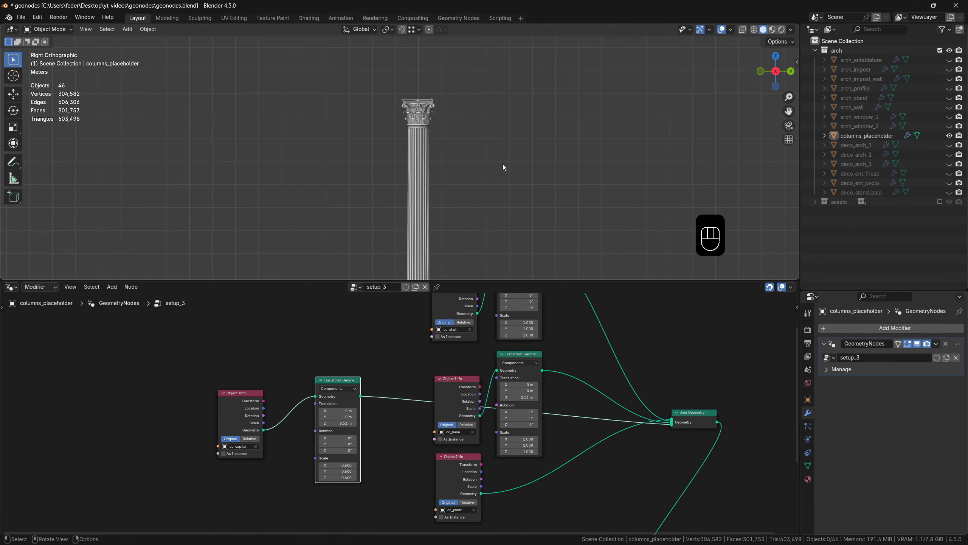
Duplicate the columns_placeholder face in Edit Mode and shift the copy along X and Y beside the original.
key(Tab)
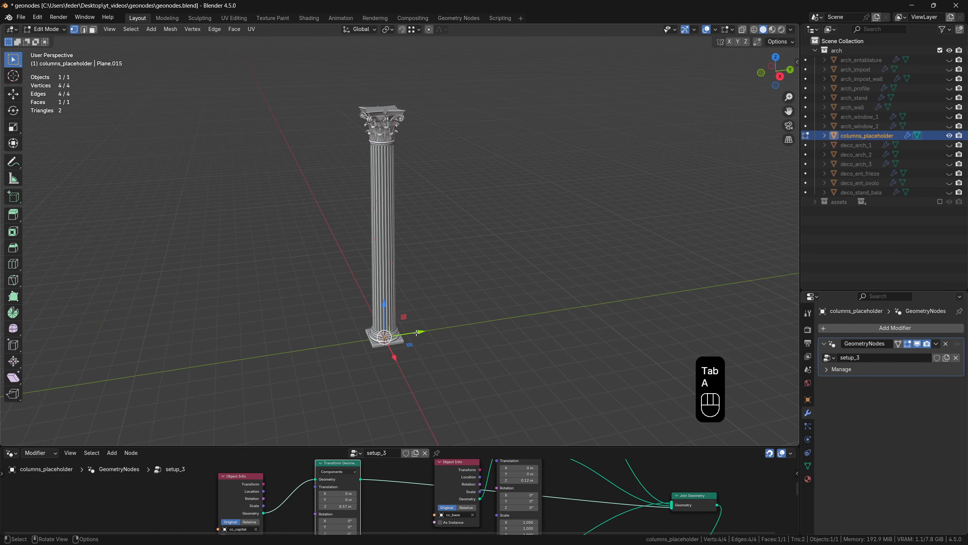
key(shift+d)
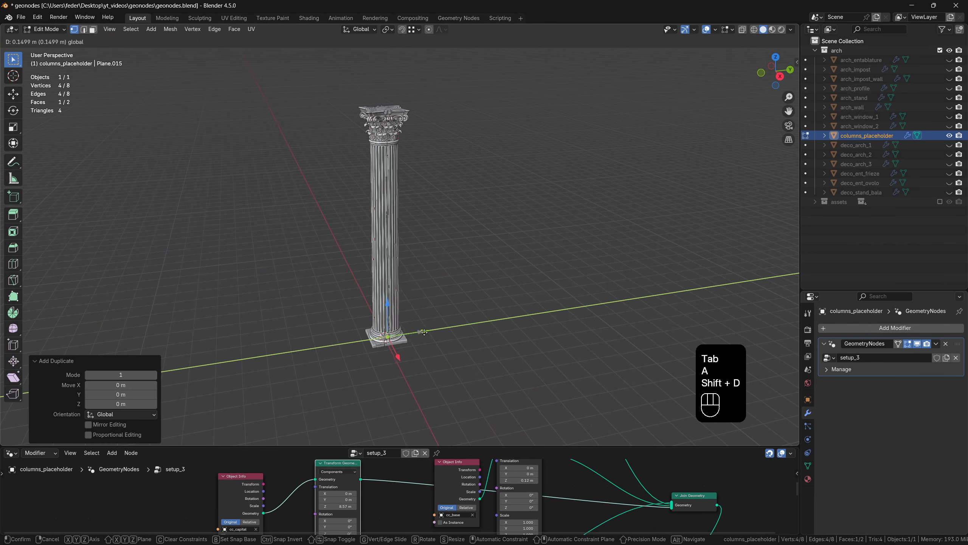
click(429, 344)
key(g)
key(x)
click(472, 294)
middle_drag(472, 295, 435, 303)
key(g)
key(x)
click(447, 328)
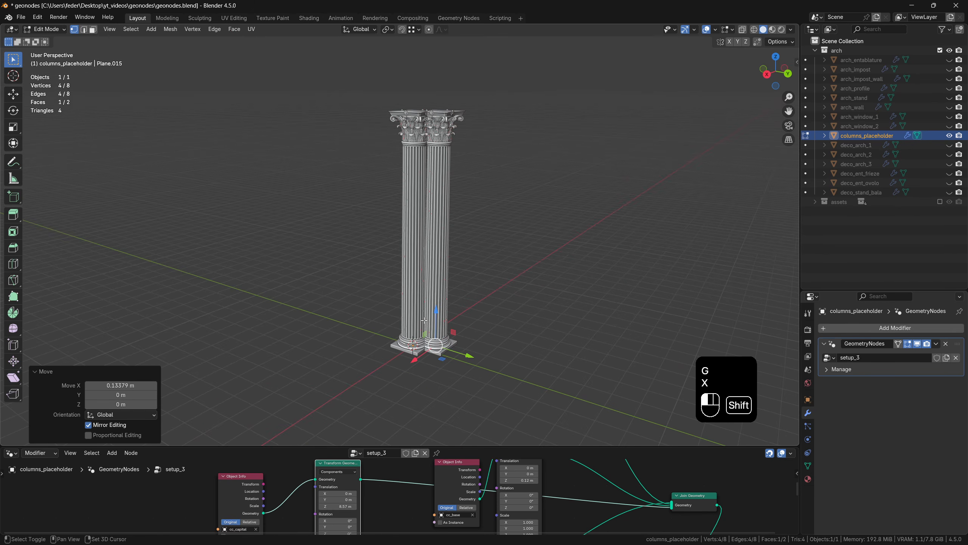
key(g)
key(y)
click(450, 344)
Add two more copies of the placeholder face, one about 3.37 m away along Y and the other freely placed behind it.
key(shift+d)
key(g)
key(y)
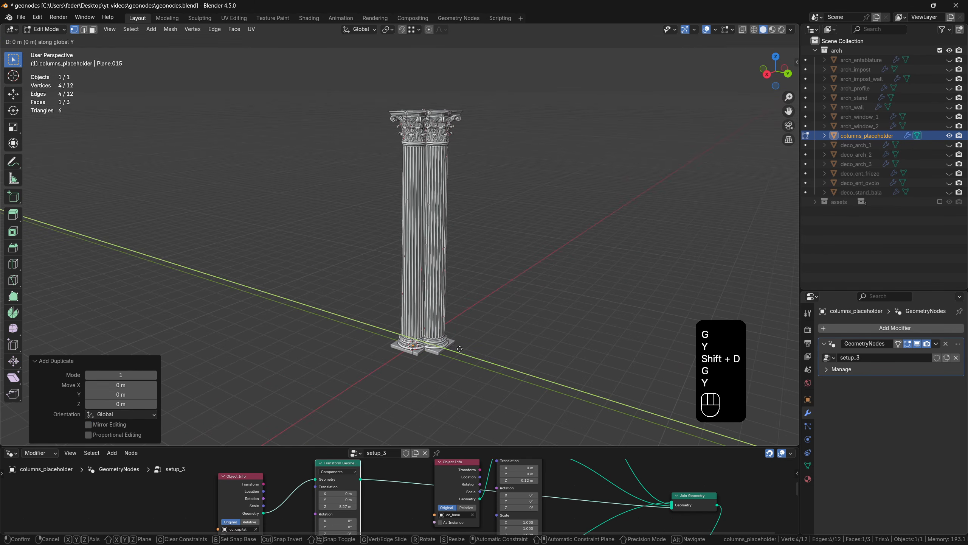
click(538, 326)
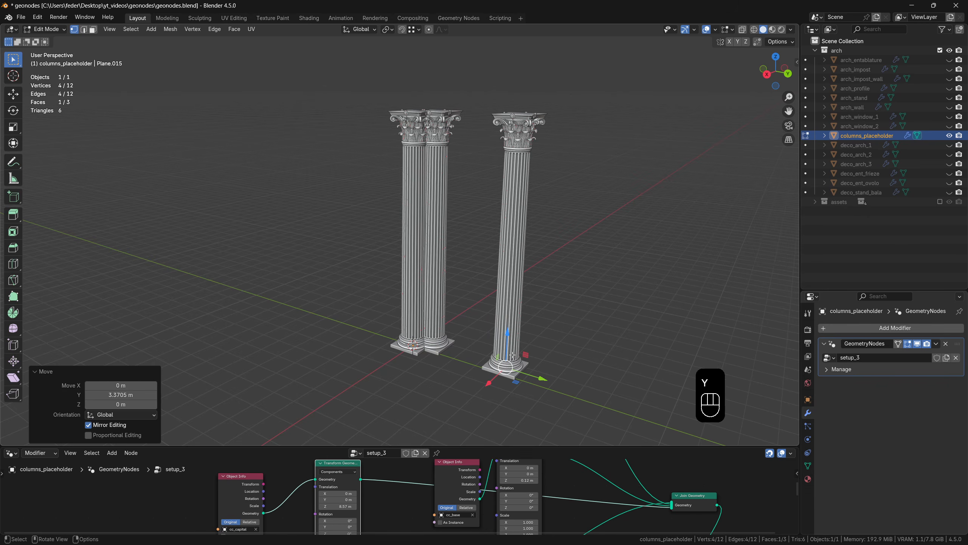
middle_drag(484, 365, 477, 361)
key(shift+d)
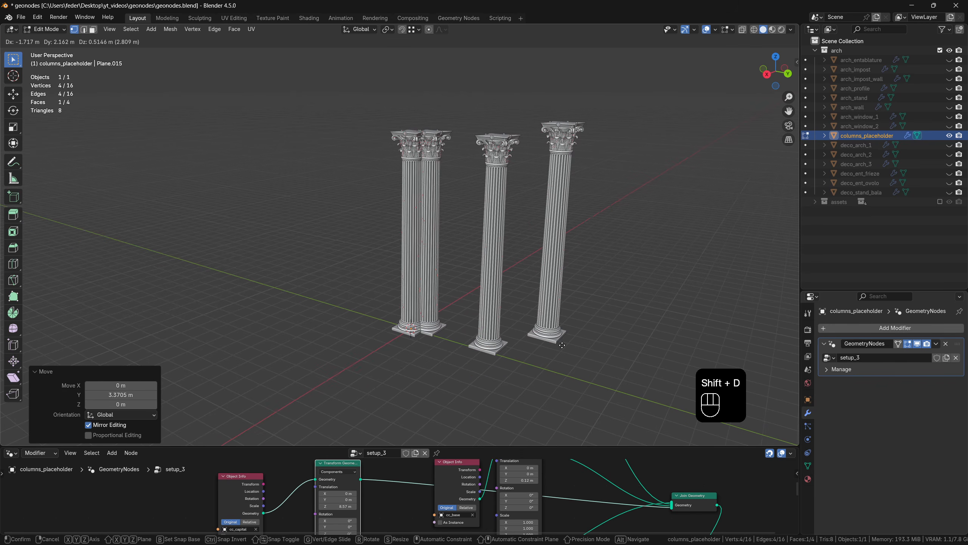
click(563, 345)
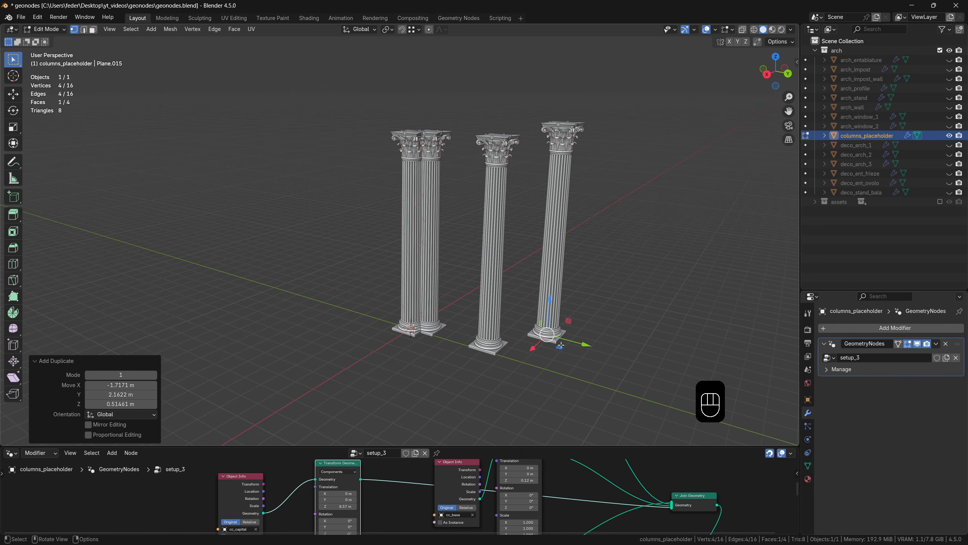
key(x)
click(533, 317)
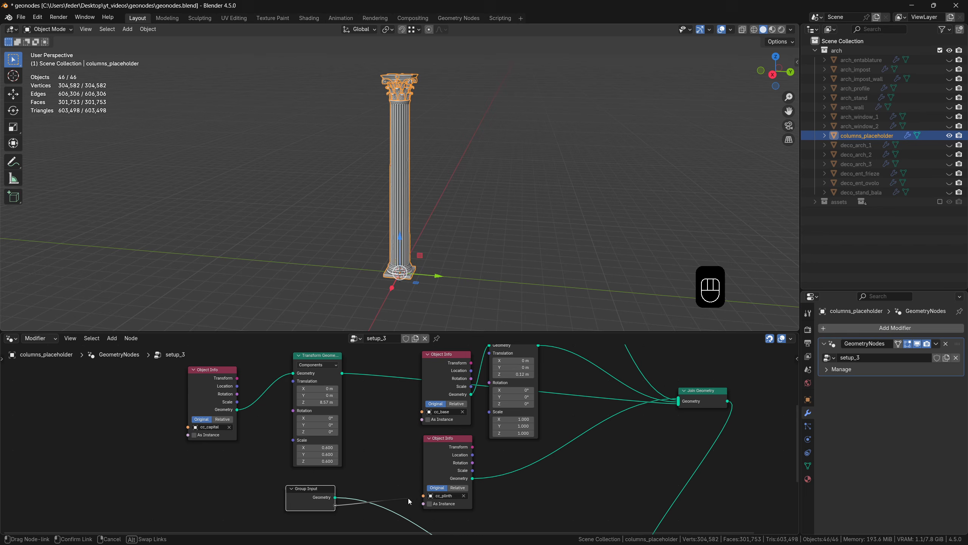
Expose the cc_plinth, cc_base, cc_shaft and cc_capital objects as Group Input sockets of setup_3.
drag(408, 498, 417, 496)
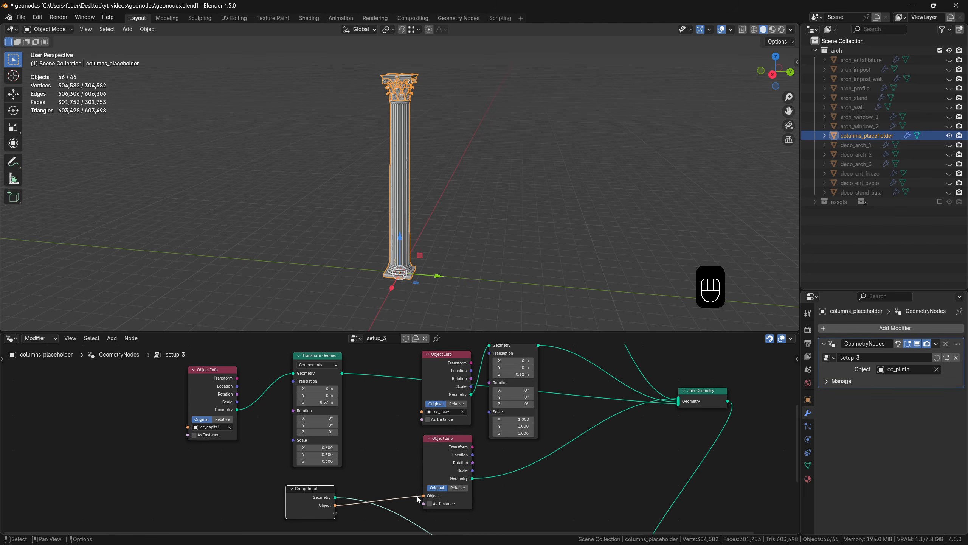
shift+middle_drag(370, 453, 372, 461)
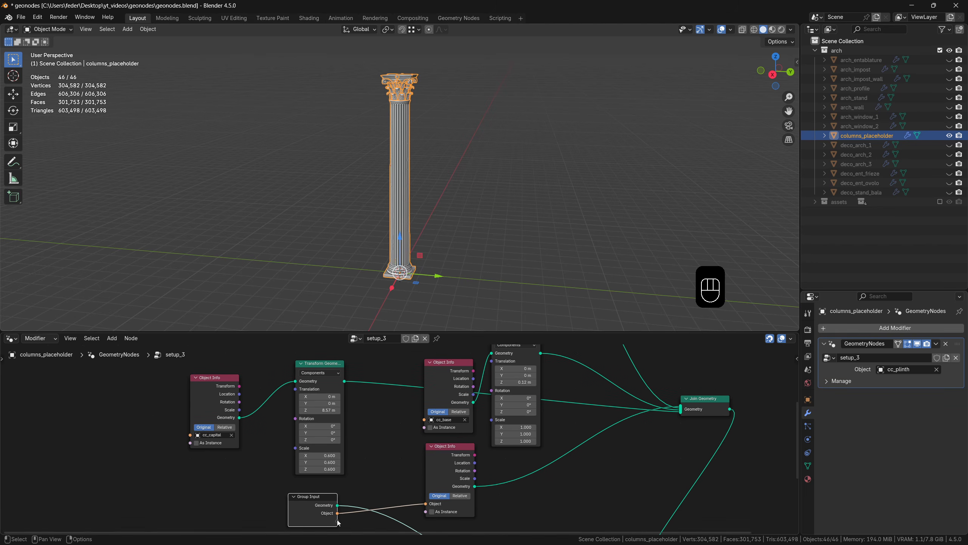
drag(337, 521, 424, 420)
scroll(388, 438, down, 2)
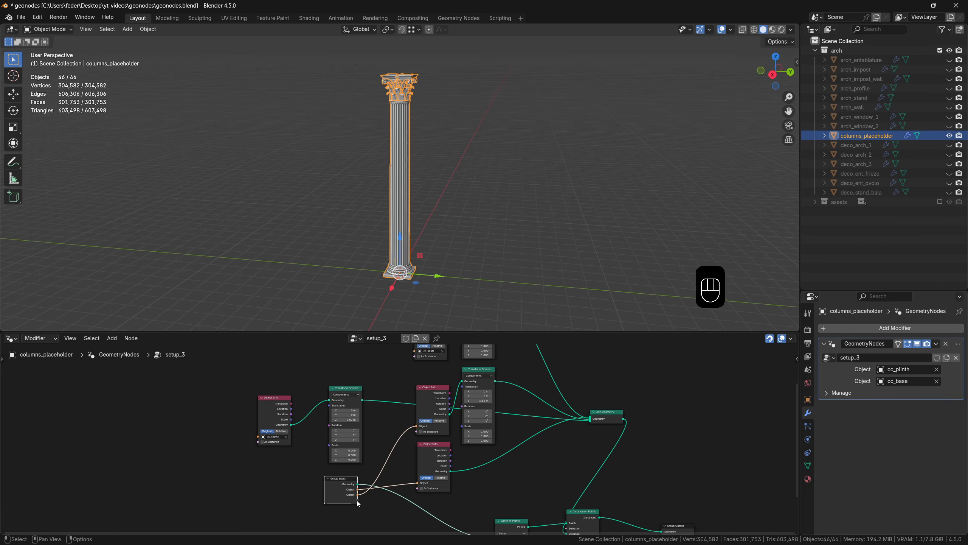
drag(421, 362, 416, 383)
shift+middle_drag(381, 486, 392, 447)
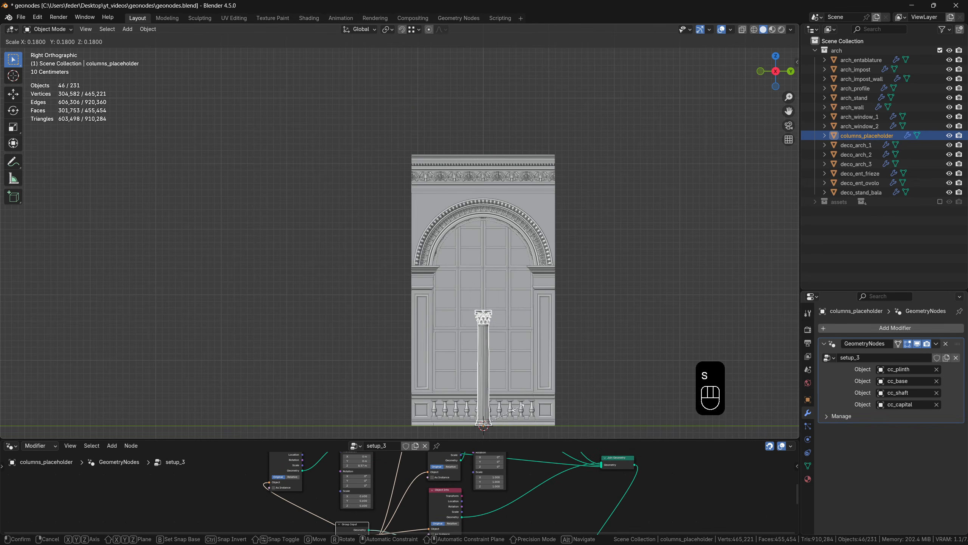
Scale columns_placeholder to about 0.163 and place the column on the arch's side pedestal, beneath the impost.
key(g)
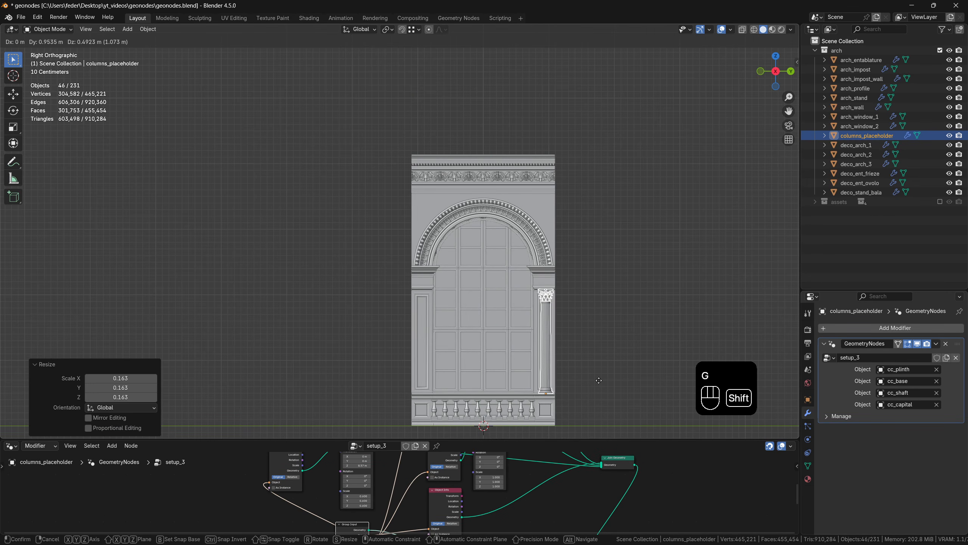
click(594, 380)
middle_drag(595, 380, 837, 330)
Add a Mirror modifier to columns_placeholder and place it above the GeometryNodes modifier.
click(837, 330)
mouse_move(810, 347)
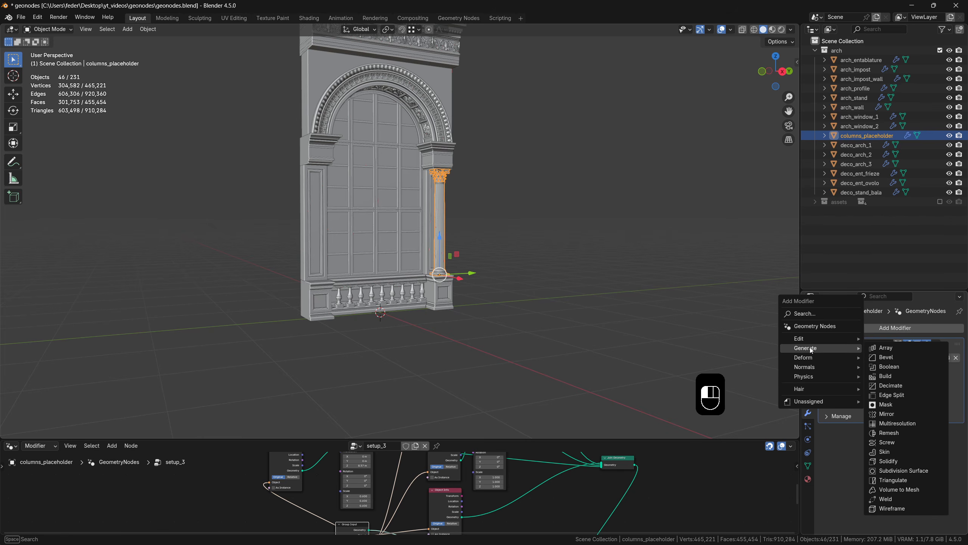
click(910, 414)
drag(957, 431, 905, 360)
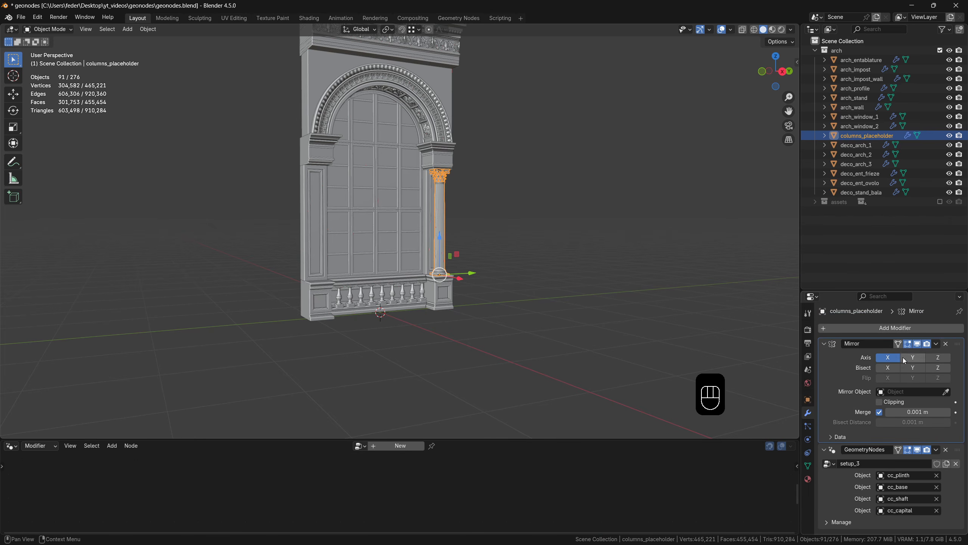
Mirror the column across the Y axis only, using arch_stand as the mirror object.
click(895, 359)
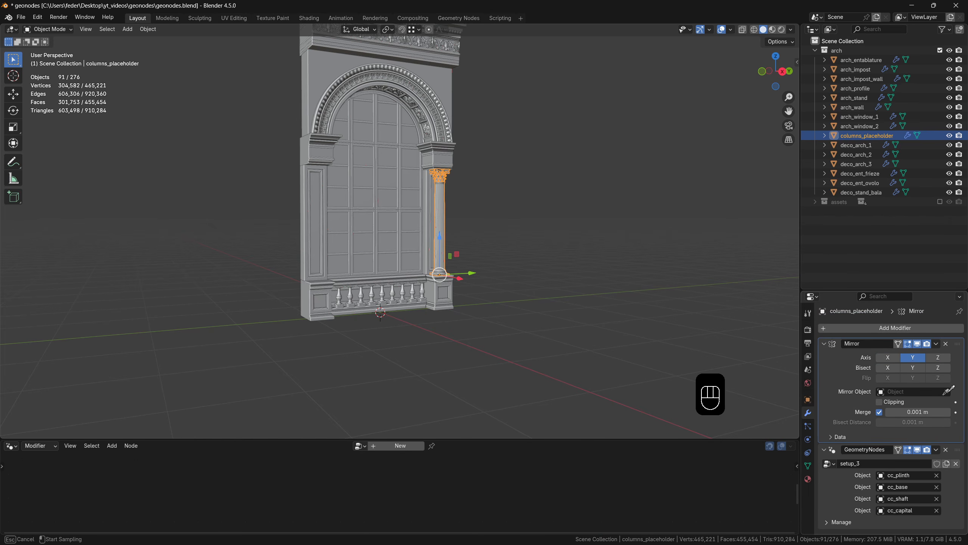
click(442, 291)
click(501, 290)
middle_drag(500, 291, 586, 223)
scroll(586, 223, up, 6)
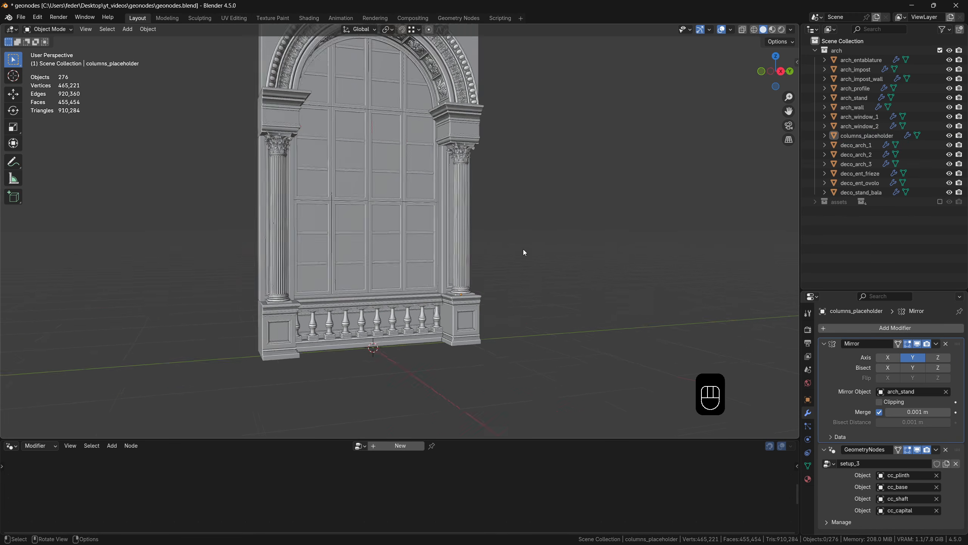
mouse_move(551, 255)
shift+middle_down()
mouse_move(569, 233)
mouse_move(555, 271)
shift+middle_up()
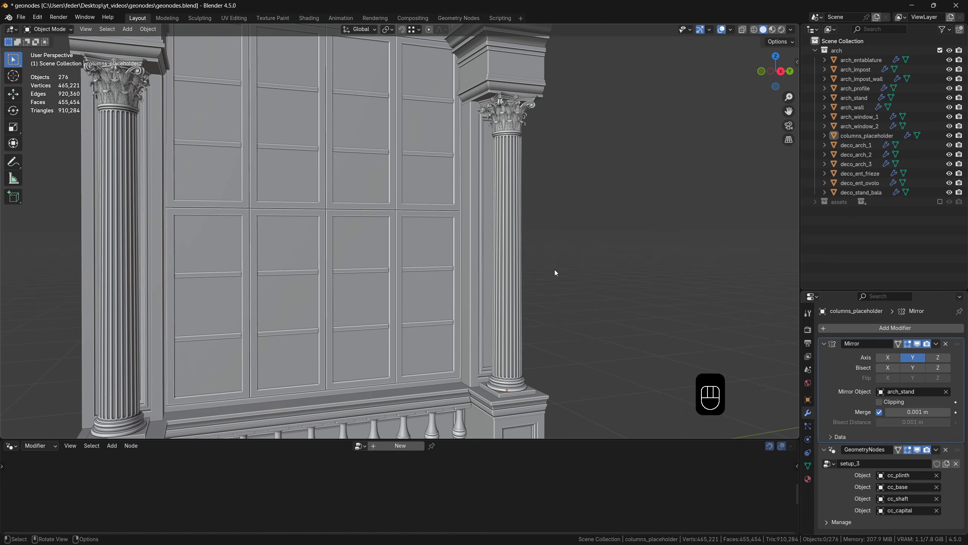
scroll(547, 223, down, 2)
middle_drag(547, 222, 537, 224)
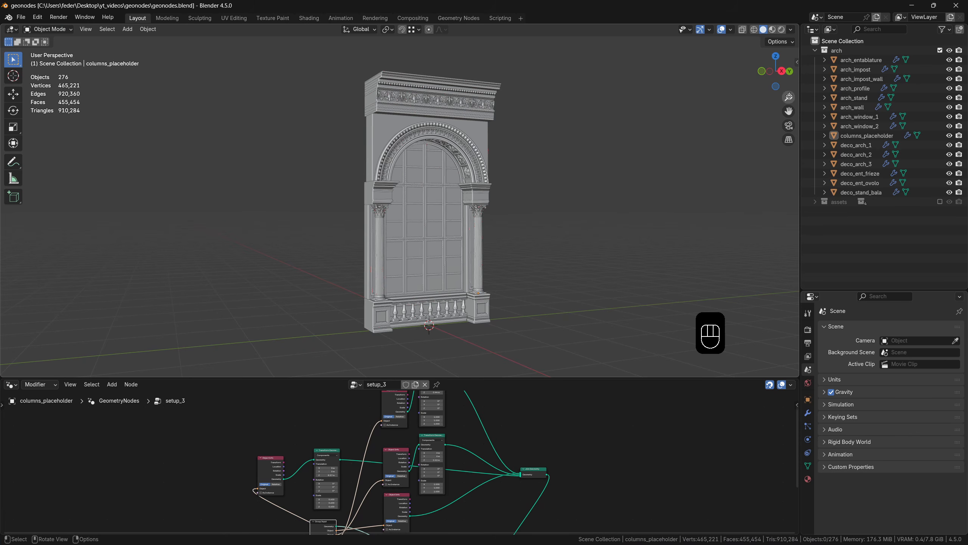
Exclude the arch collection from the view layer and create a new collection named scene.
click(940, 50)
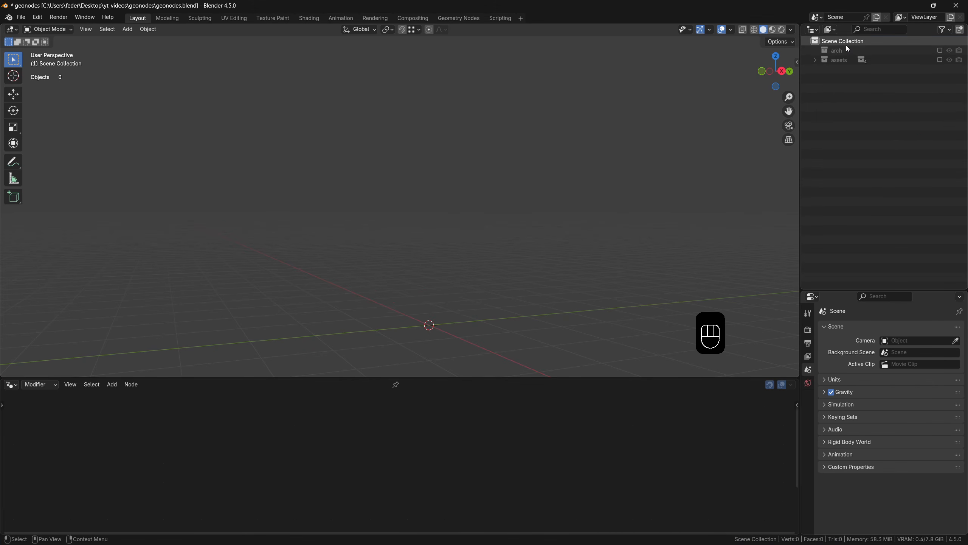
right_click(845, 41)
click(844, 40)
double_click(849, 67)
text(sc)
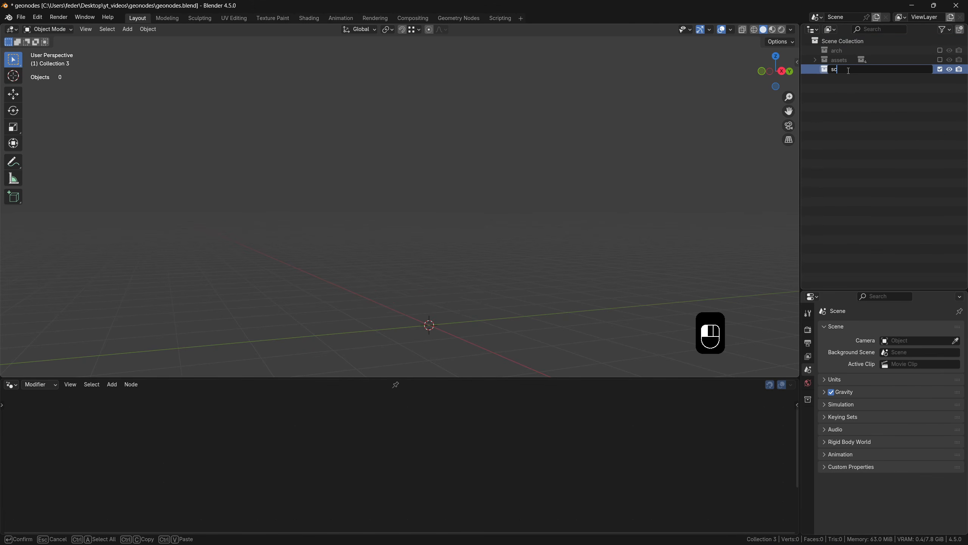
text(ene)
key(Return)
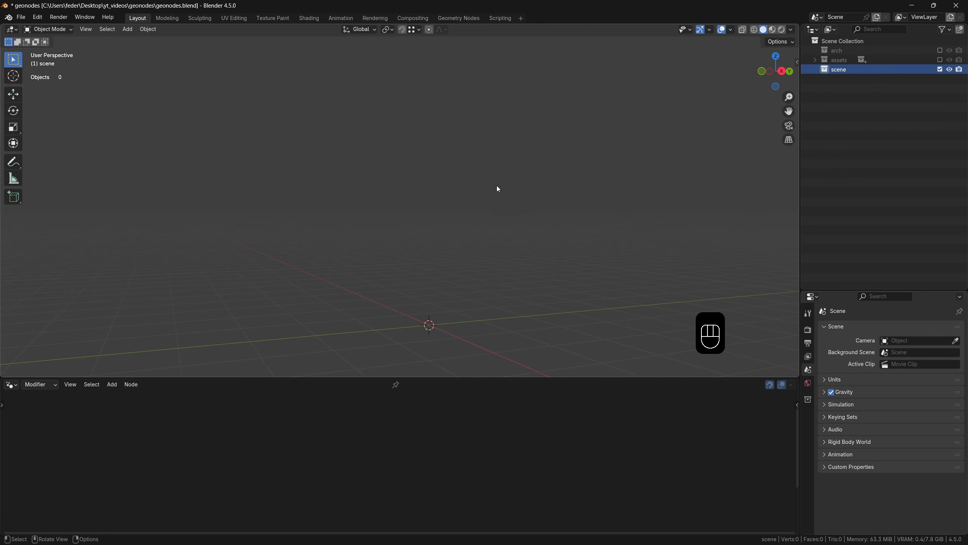
Add a plane to the scene collection and create a new Geometry Nodes tree for it.
middle_drag(496, 186, 505, 218)
key(shift+a)
mouse_move(439, 242)
click(564, 242)
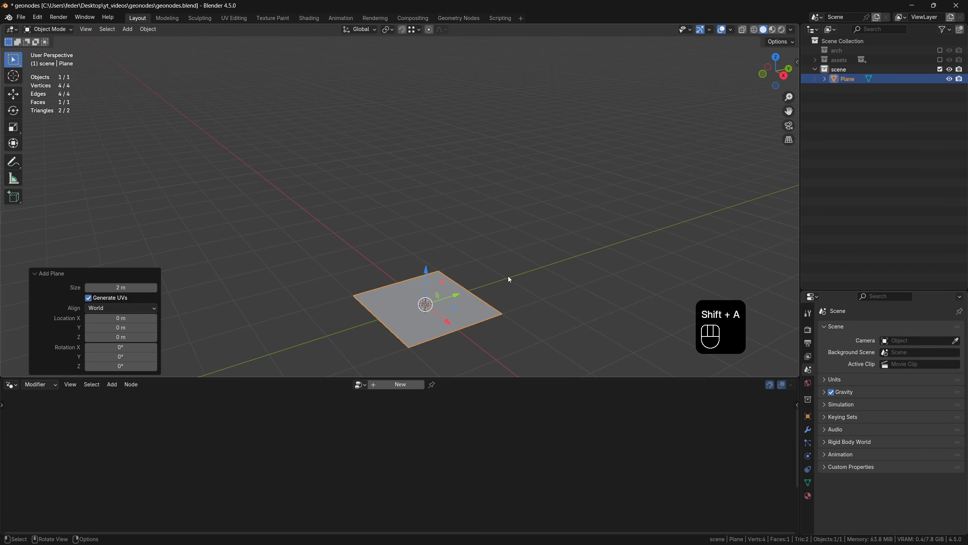
click(406, 384)
drag(469, 378, 469, 289)
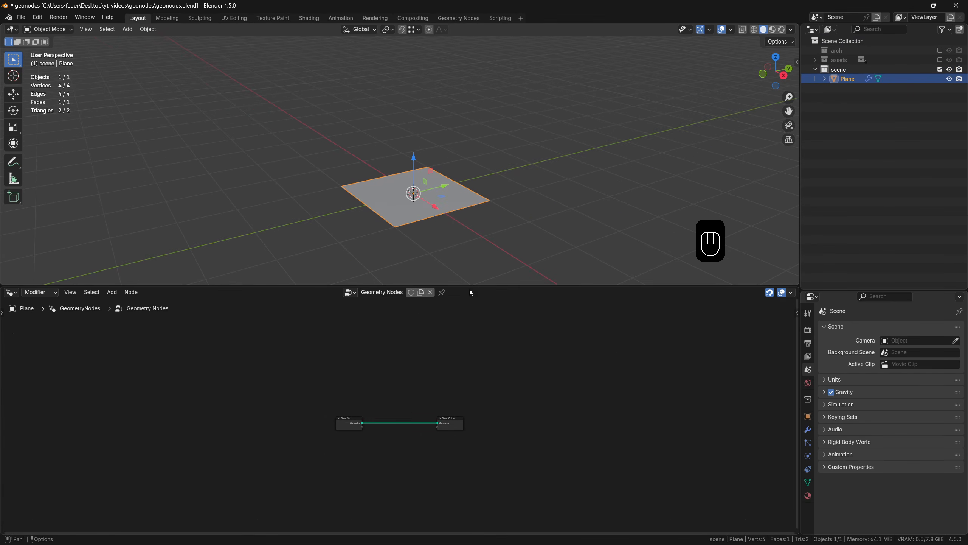
Cut the link between Group Input and Group Output and spread the two nodes apart.
ctrl+right_drag(405, 407, 386, 447)
key(shift+b)
drag(303, 391, 402, 428)
scroll(429, 401, down, 3)
drag(336, 431, 208, 428)
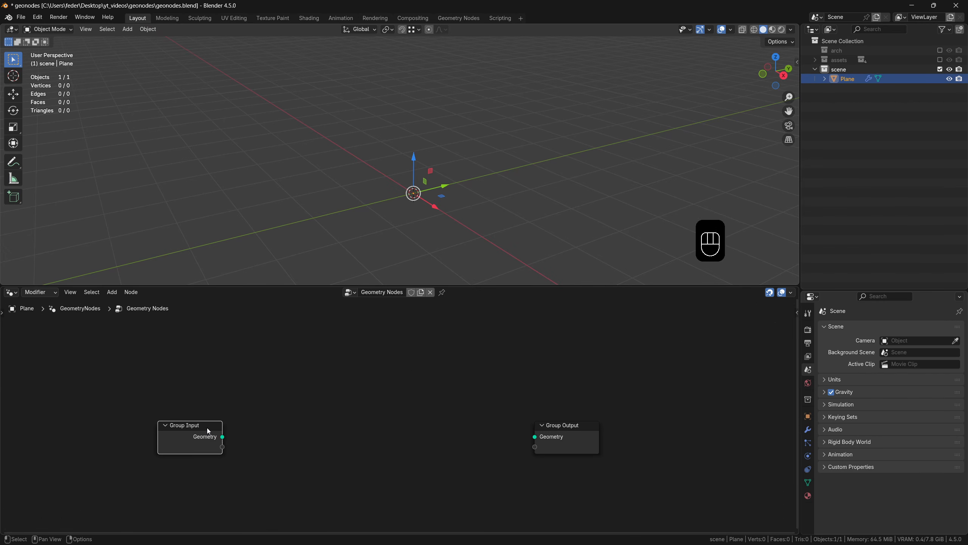
Add a Mesh Line node between Group Input and Group Output with a count of 2.
key(shift+a)
click(344, 381)
click(345, 395)
text(2)
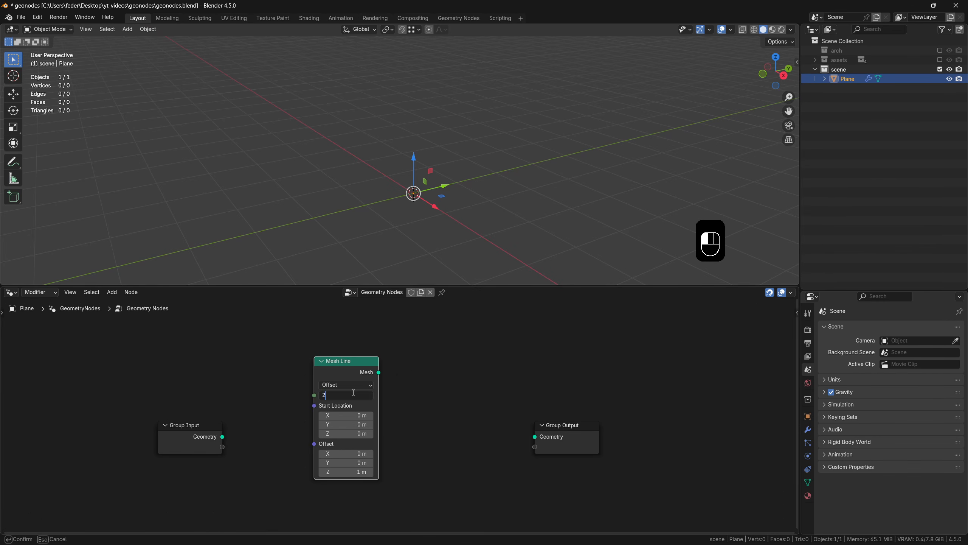
key(Return)
Set the Mesh Line offset to 1 m in Y and 0 in Z, and connect its mesh to Group Output.
click(351, 472)
text(0)
key(Return)
click(355, 463)
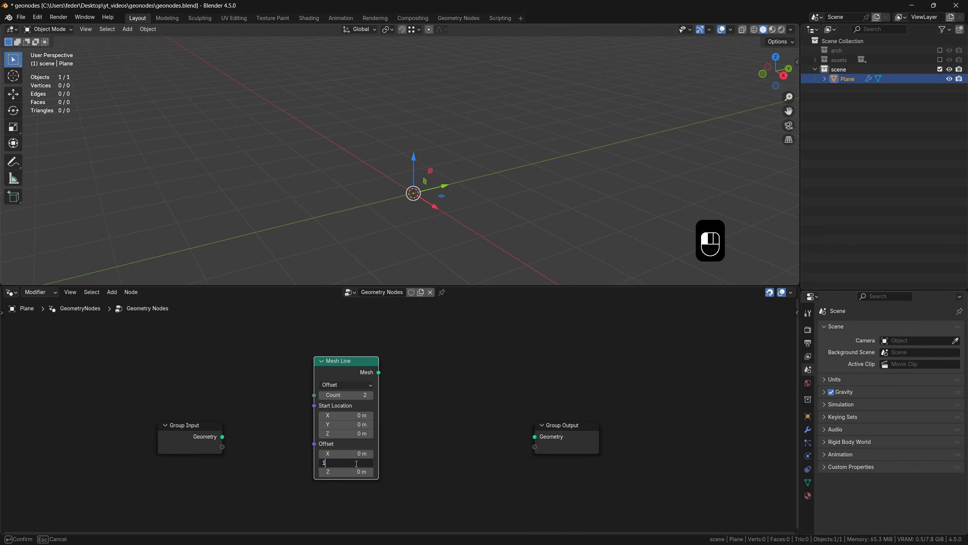
text(1)
key(Return)
click(510, 393)
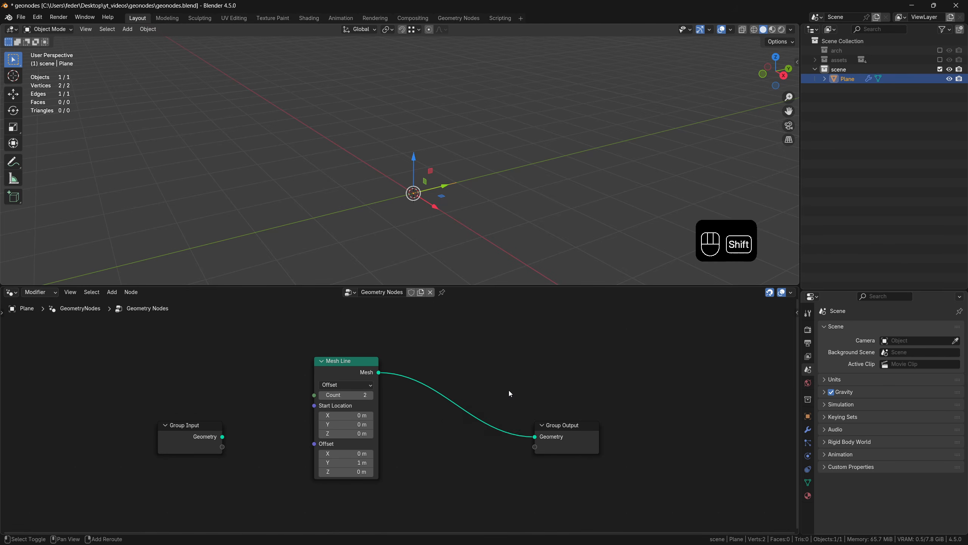
Insert an Instance on Points node after Mesh Line and feed the arch collection into its Instance input through a Collection Info node.
key(shift+a)
click(415, 354)
scroll(458, 399, down, 2)
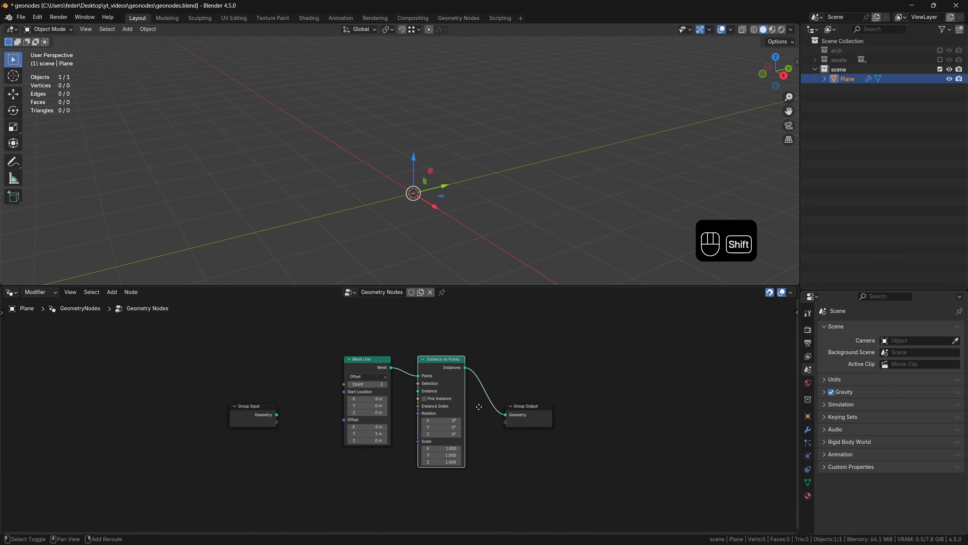
shift+scroll(458, 399, down, 2)
drag(833, 50, 369, 443)
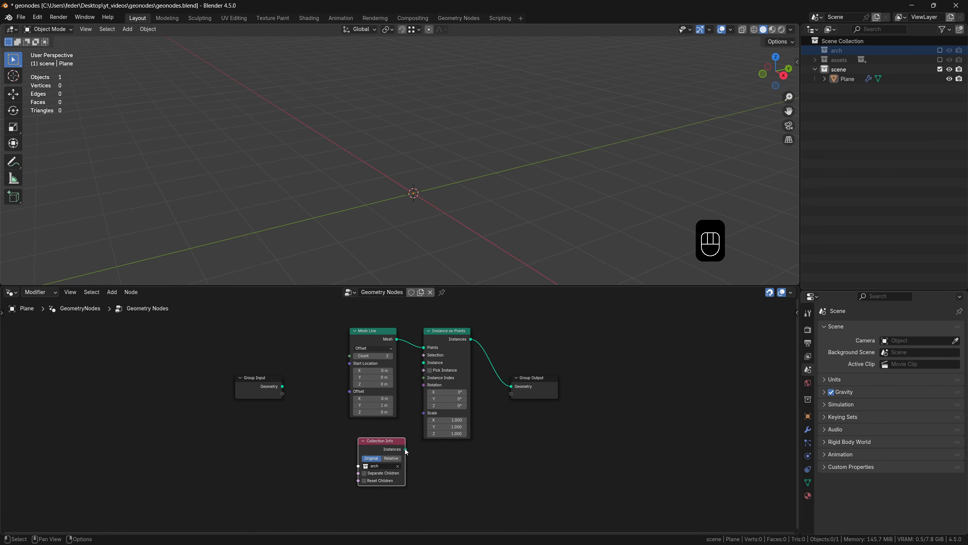
drag(433, 368, 433, 368)
Set the Mesh Line's Y offset to 2.18 m so the arches sit side by side, and its count to 10.
shift+drag(363, 401, 412, 401)
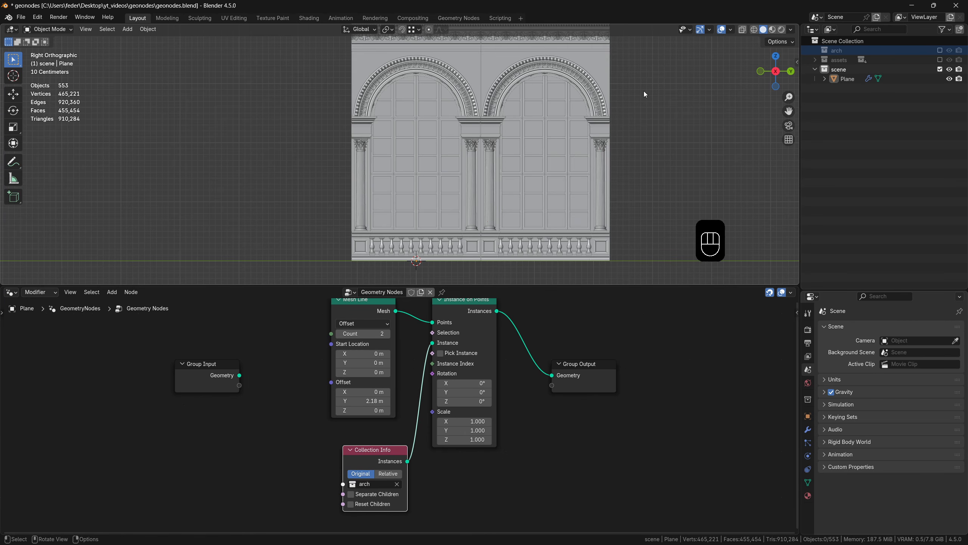
click(731, 31)
middle_drag(686, 199, 579, 201)
click(382, 334)
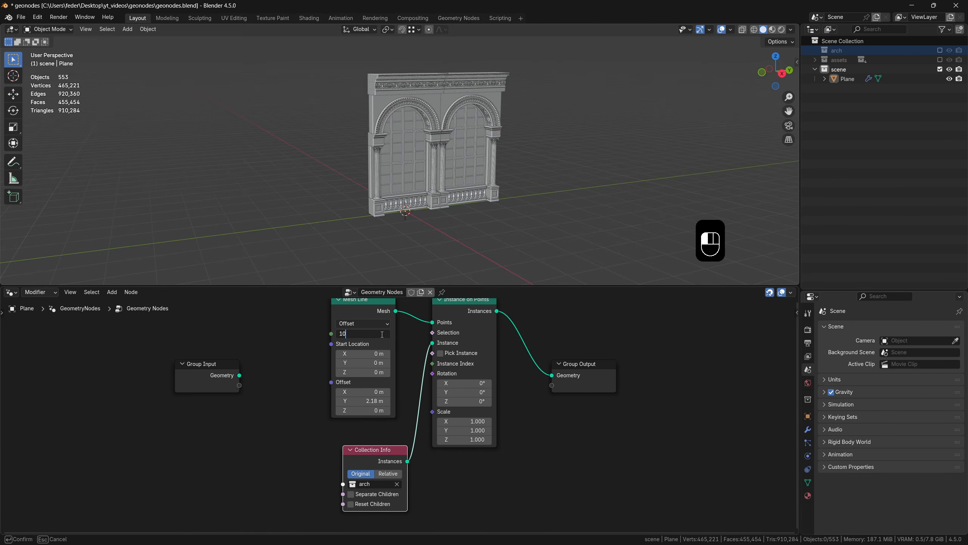
text(10)
key(Return)
Move Group Output farther from Instance on Points, leaving room for more nodes between them.
scroll(511, 197, down, 2)
shift+middle_drag(510, 197, 468, 225)
scroll(511, 359, down, 5)
shift+middle_drag(513, 364, 460, 405)
drag(480, 426, 568, 383)
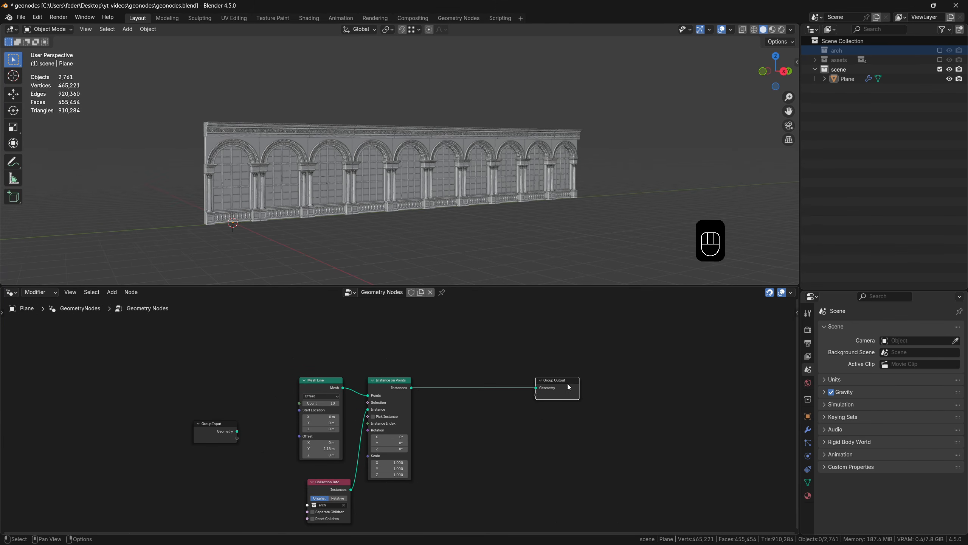
middle_drag(568, 386, 550, 425)
click(301, 419)
key(shift+d)
click(421, 354)
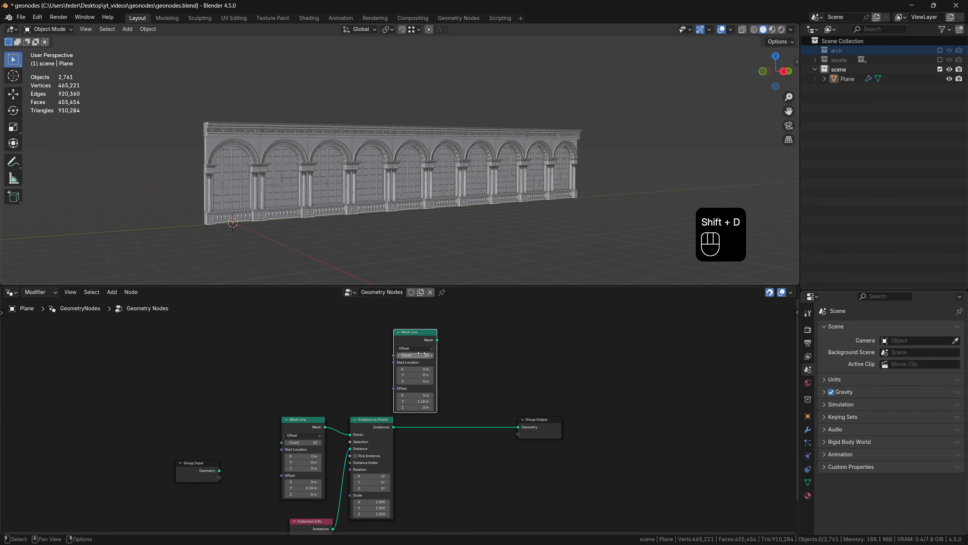
Add a second Mesh Line and a duplicate Instance on Points, wired to instance the existing arch row and feed Group Output.
key(Return)
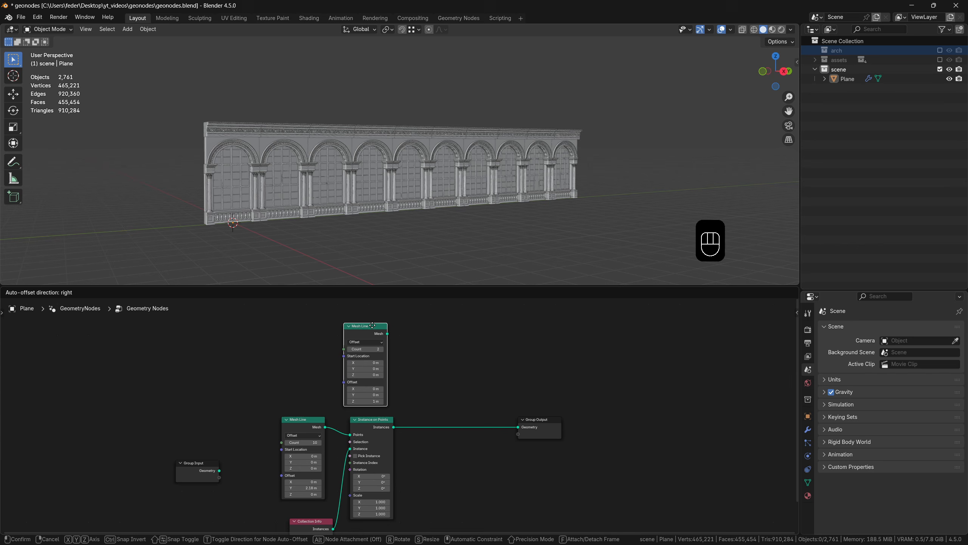
click(372, 326)
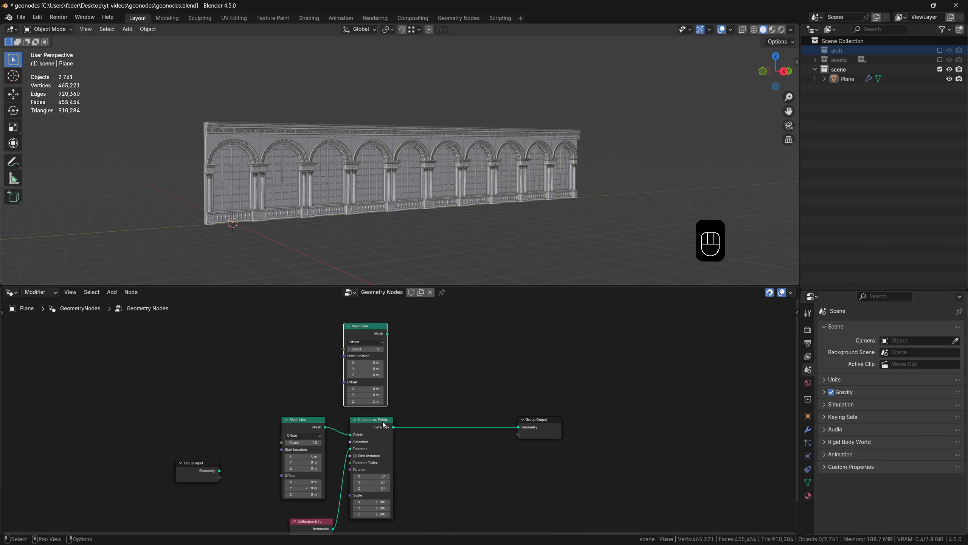
click(383, 424)
key(shift+d)
click(458, 322)
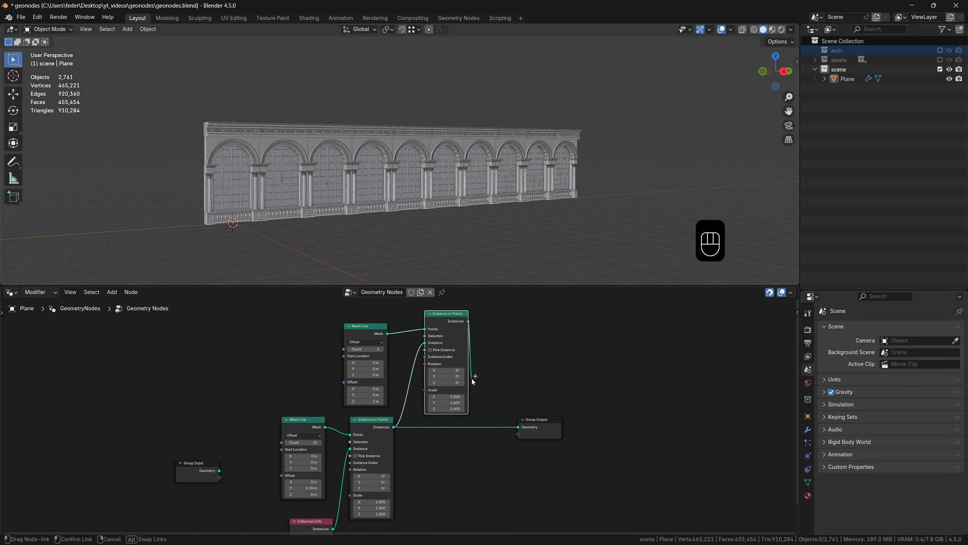
drag(515, 431, 518, 427)
Set the second Mesh Line's Z offset to 4.12 m and its count to 3 to stack the arch rows.
scroll(518, 427, up, 2)
shift+drag(365, 401, 380, 401)
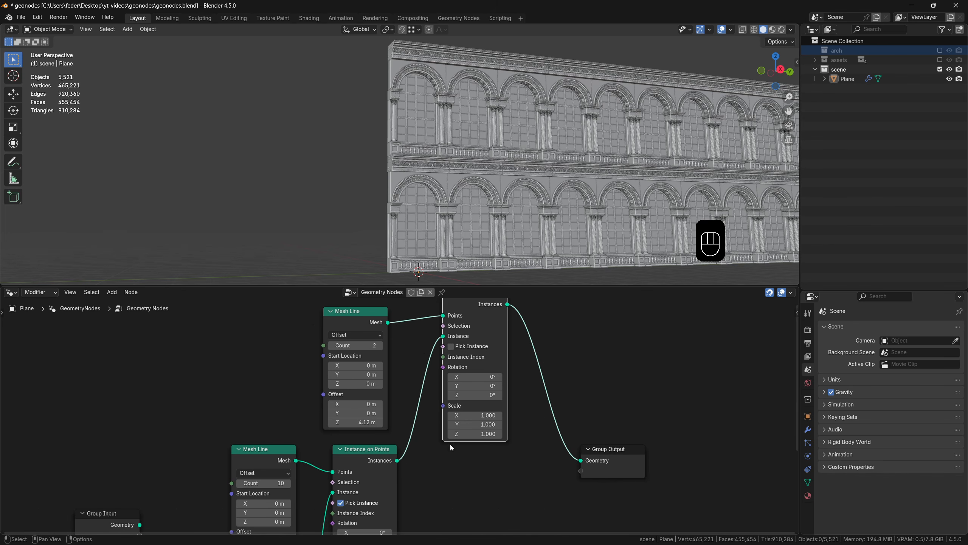
shift+middle_drag(541, 183, 336, 190)
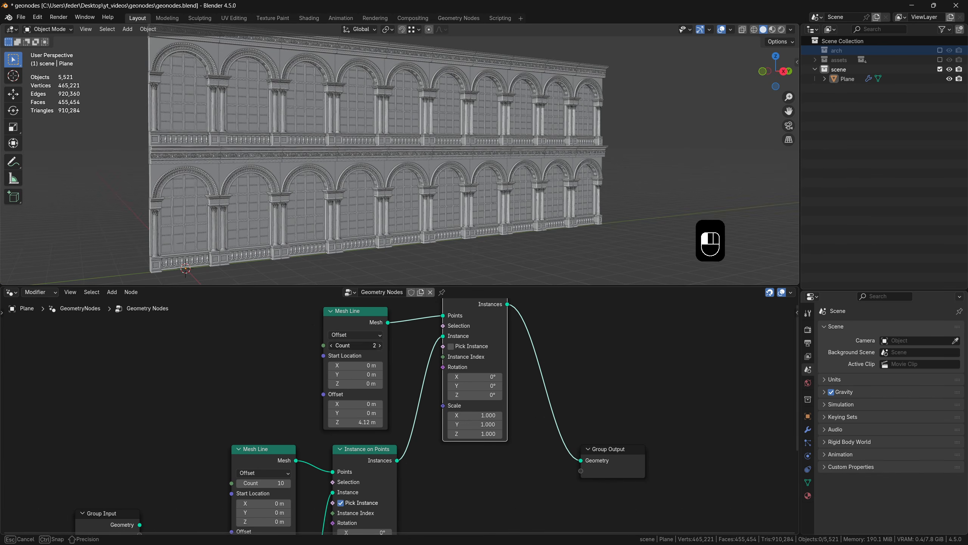
click(380, 345)
shift+middle_drag(543, 184, 533, 240)
scroll(533, 238, down, 4)
shift+middle_drag(504, 182, 509, 187)
middle_drag(509, 188, 506, 185)
Increase the count of the horizontal Mesh Line to 15 arches per row.
middle_drag(371, 461, 410, 399)
click(328, 421)
click(328, 422)
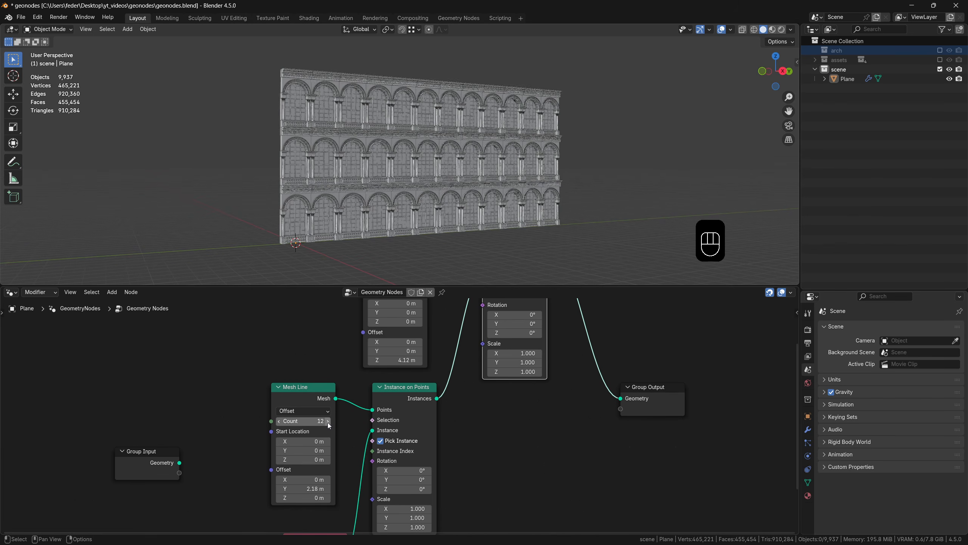
click(328, 421)
click(329, 421)
click(328, 421)
Enlarge the 3D viewport over the node editor and examine the stacked arch facade up close.
middle_drag(554, 228, 505, 190)
shift+middle_drag(505, 190, 460, 196)
drag(492, 285, 492, 435)
middle_drag(452, 281, 407, 245)
scroll(443, 276, up, 6)
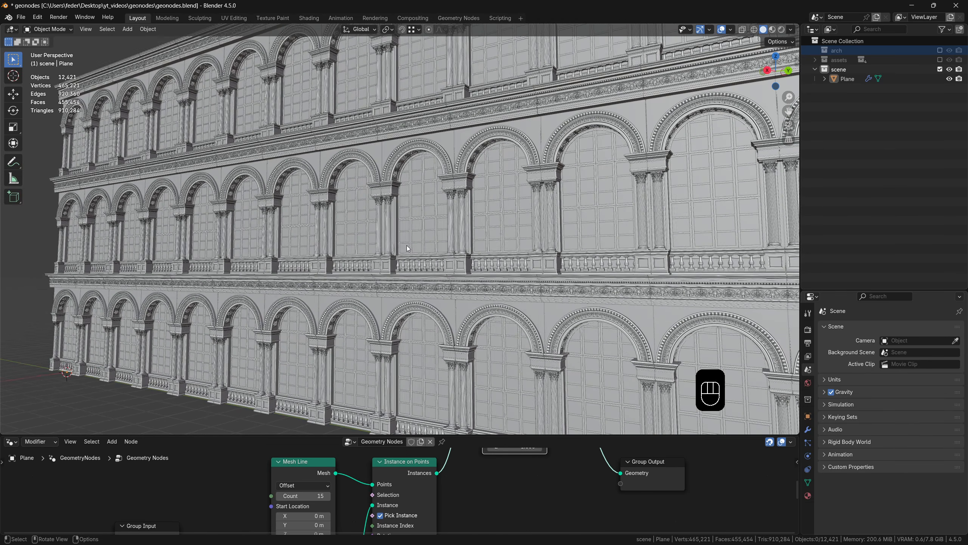